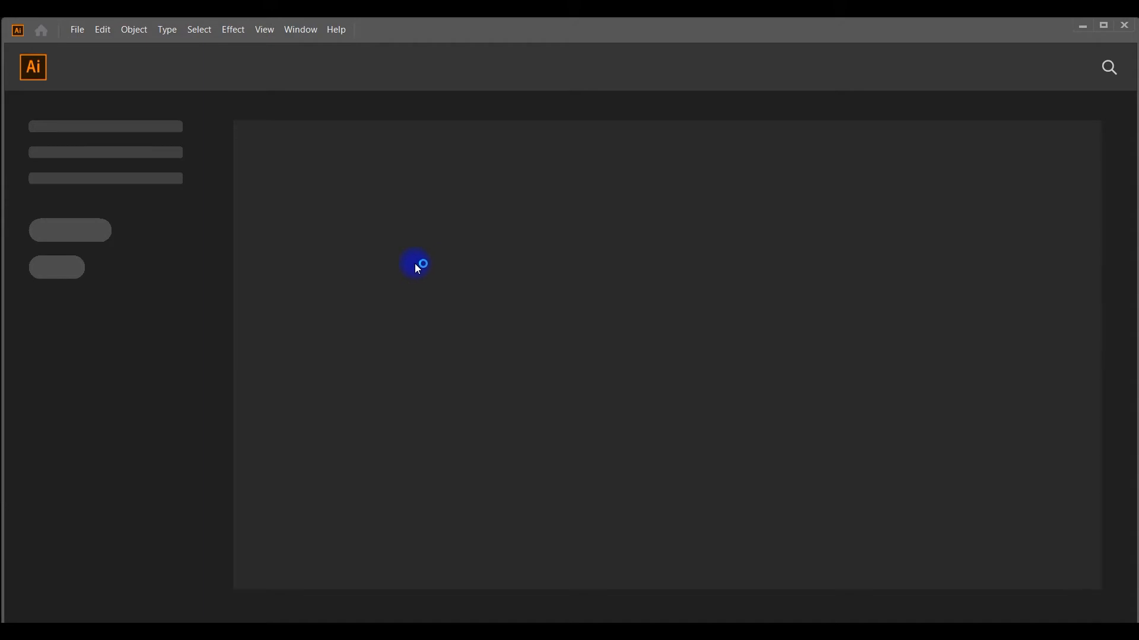
Create a new landscape document 800 pt wide and 700 pt high with one artboard.
key("ctrl+n")
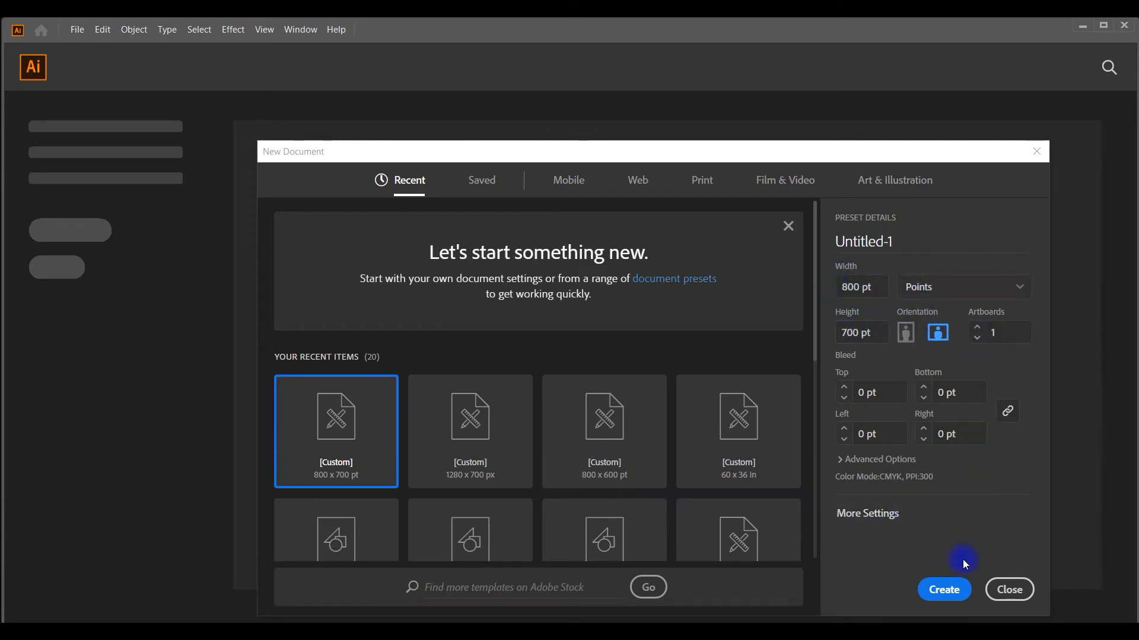
left_click(943, 589)
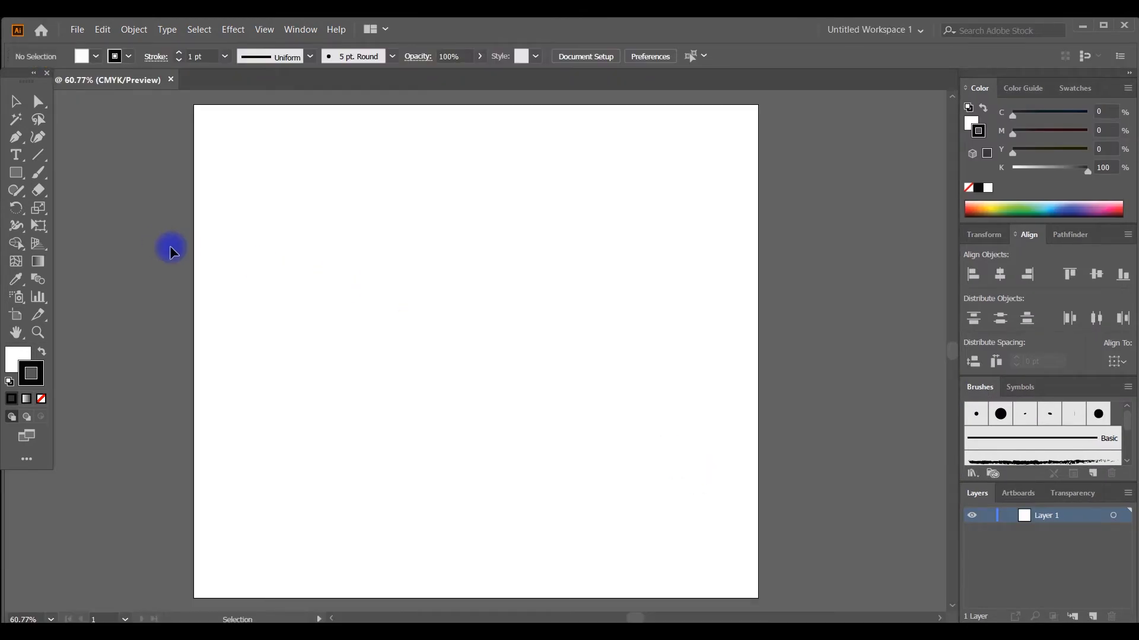
Draw a horizontal line about 473 pt long on the artboard's upper half and set its stroke colour to 000000.
left_click(39, 156)
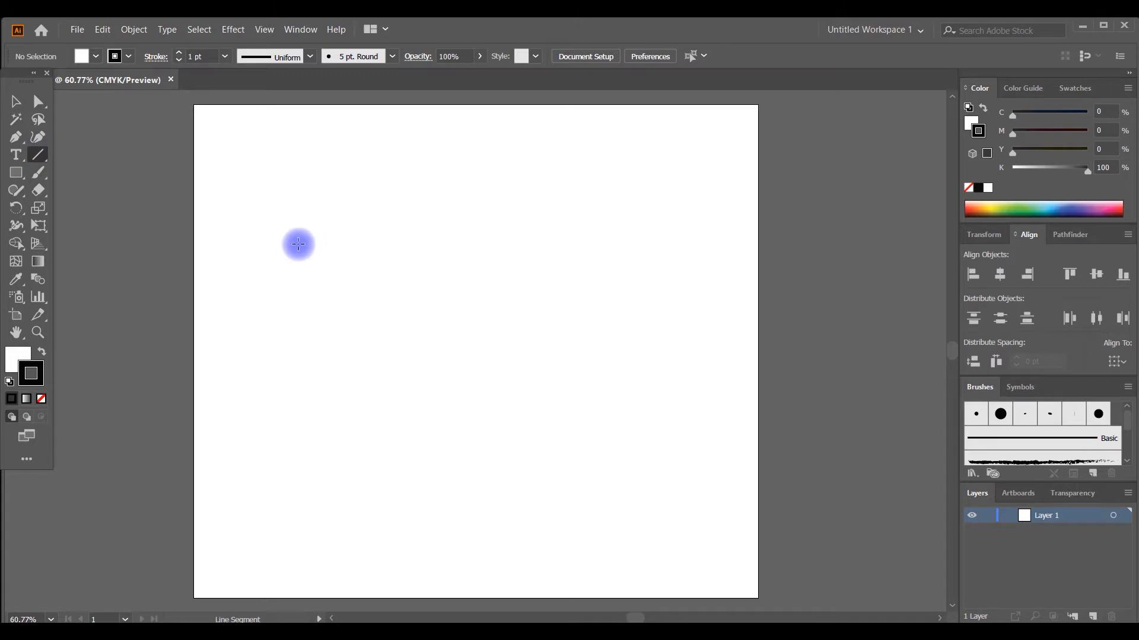
left_click_drag(274, 239, 608, 254)
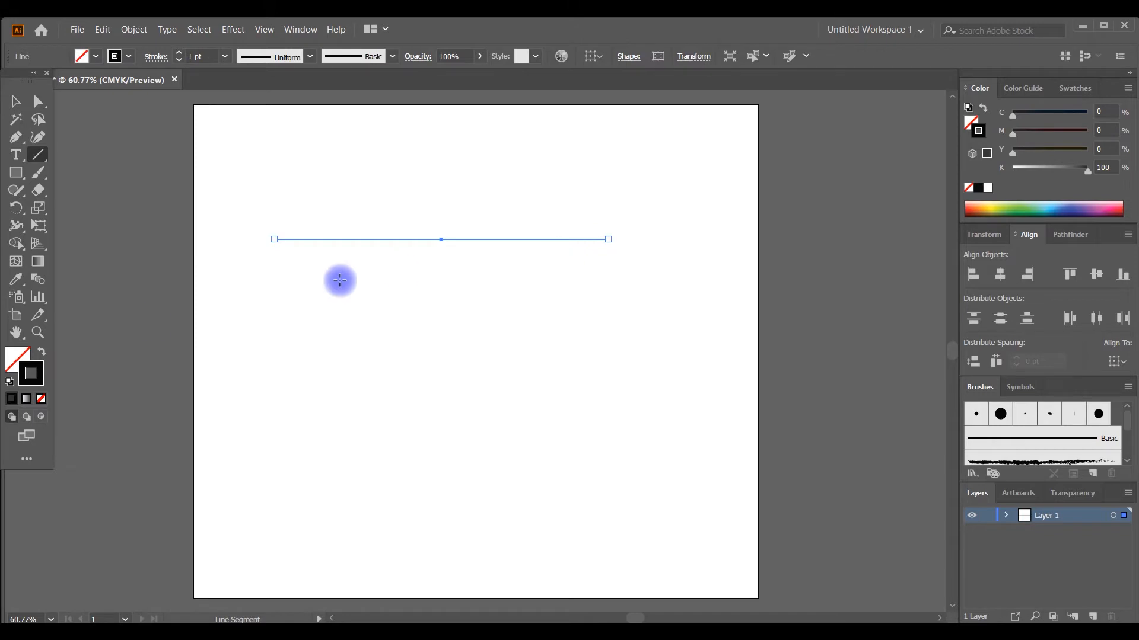
double_click(44, 375)
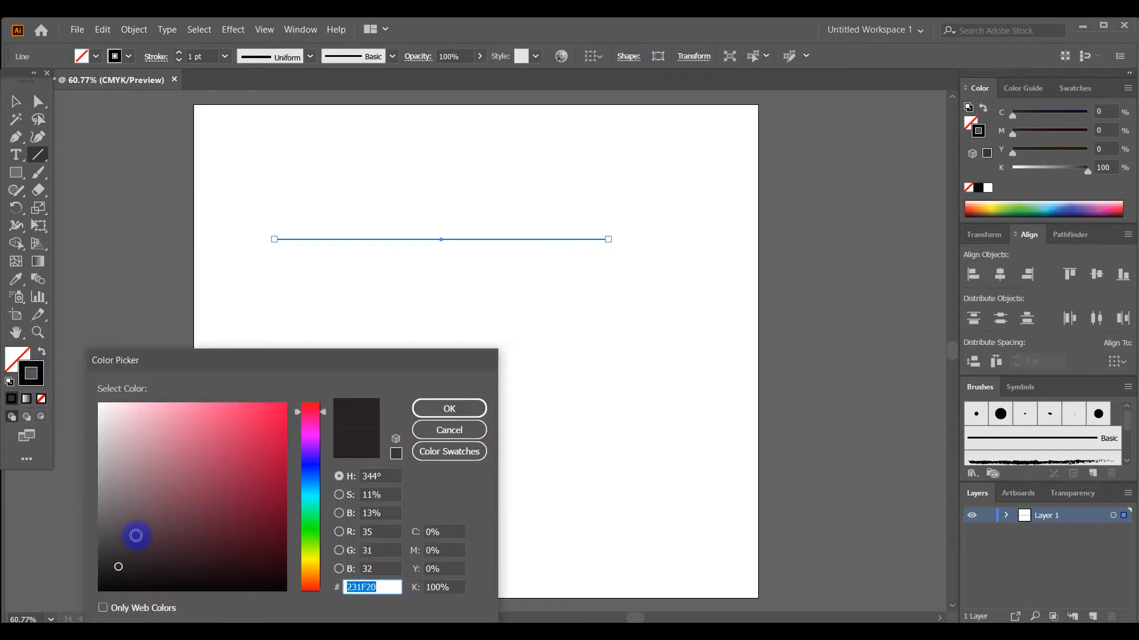
left_click_drag(117, 566, 94, 599)
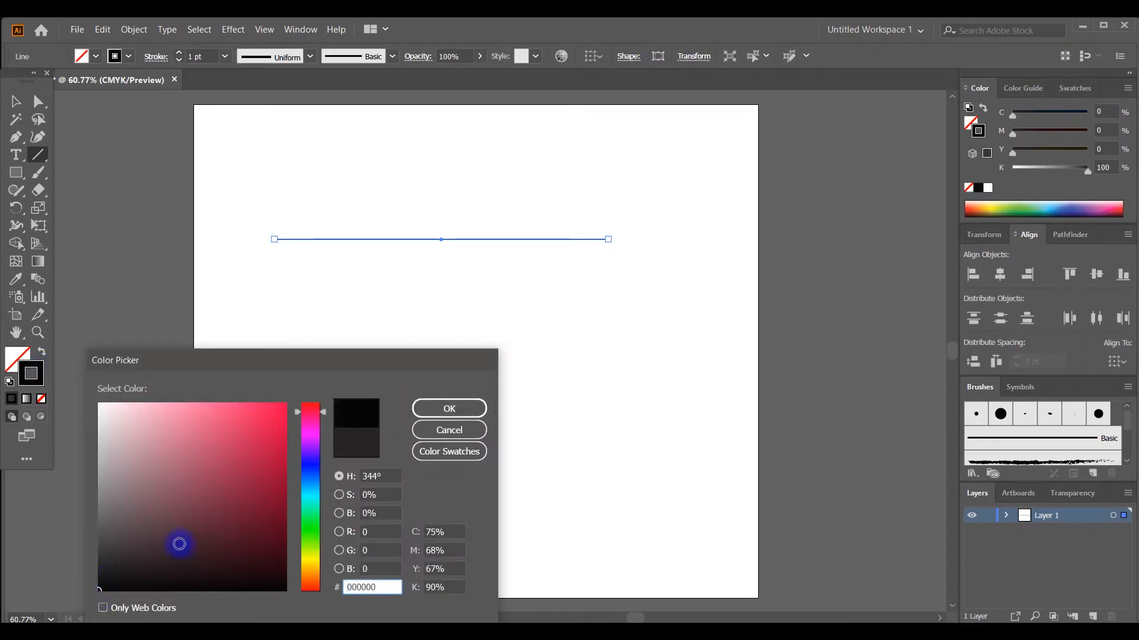
left_click(424, 408)
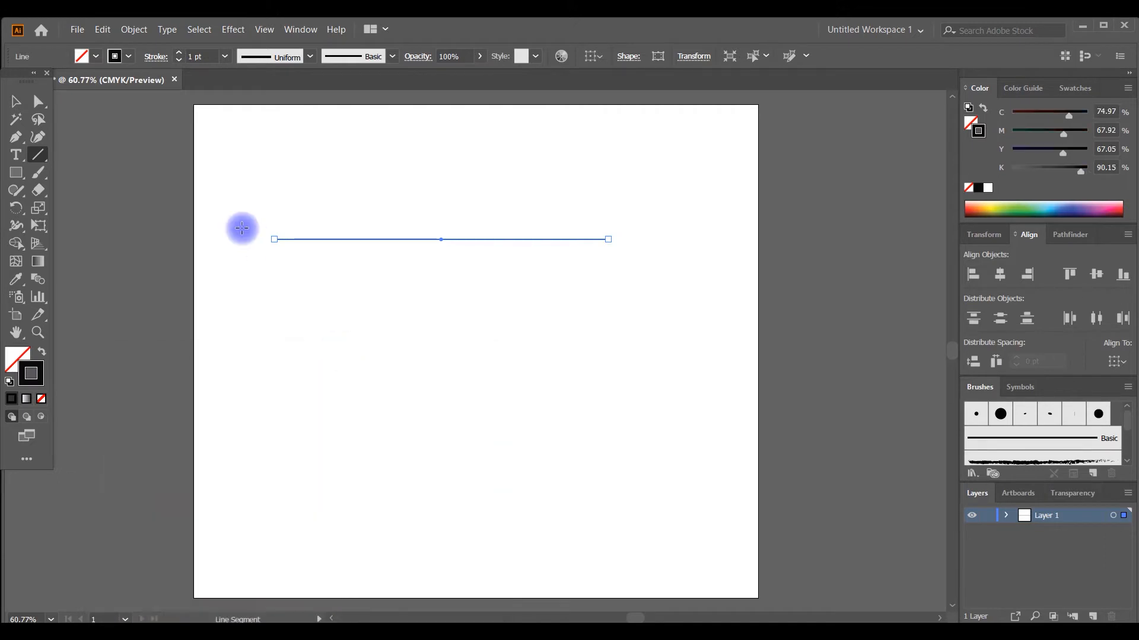
Set the line's stroke weight to 4 pt and apply the width profile that tapers at both ends.
left_click(179, 53)
left_click(179, 53)
left_click(178, 53)
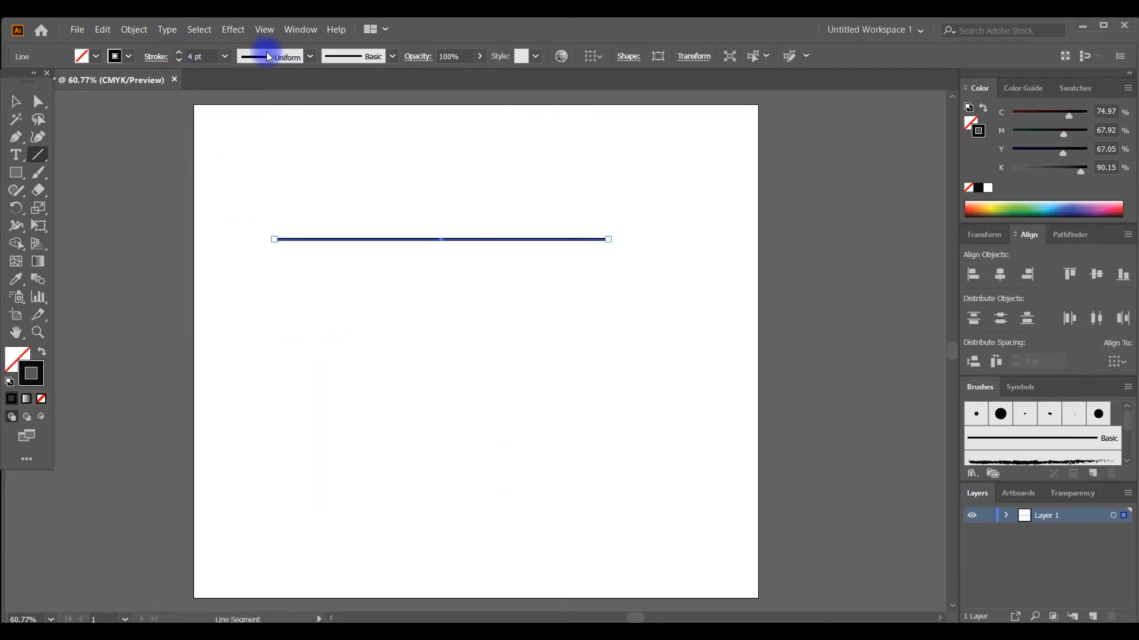
left_click(268, 62)
left_click(257, 103)
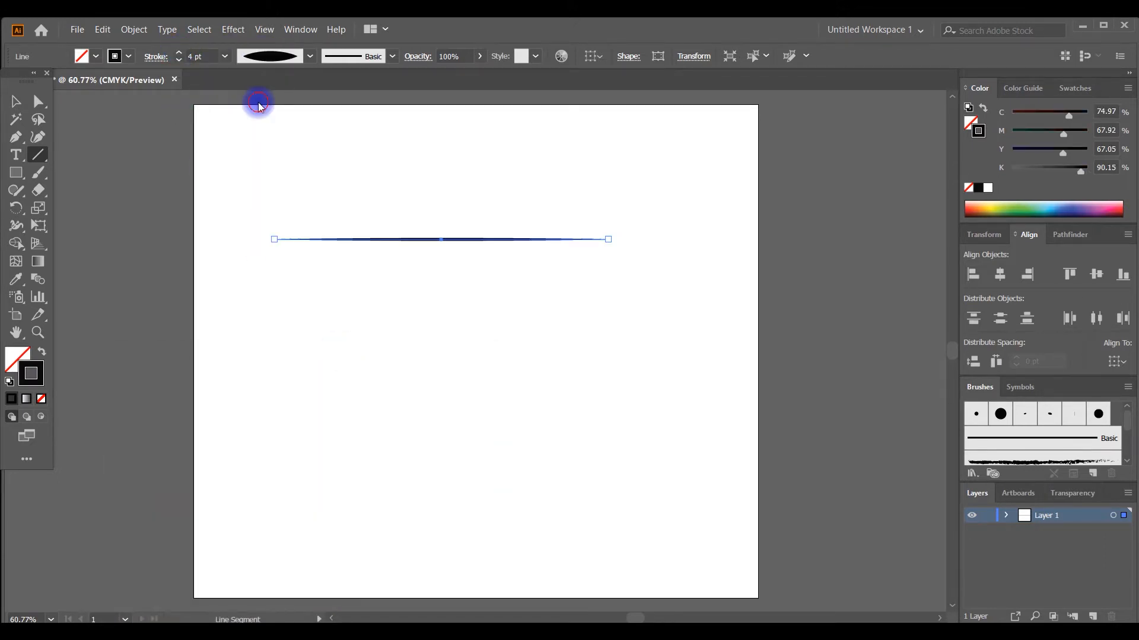
Save the tapered line as a new Art Brush with the default brush options.
left_click(339, 64)
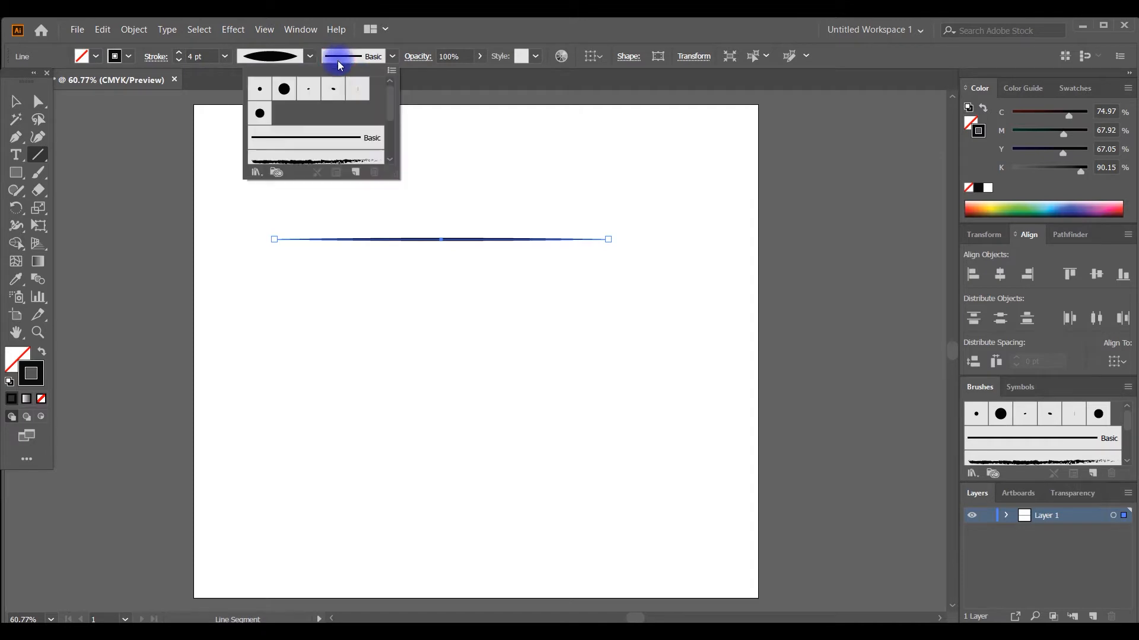
left_click(354, 172)
left_click(511, 367)
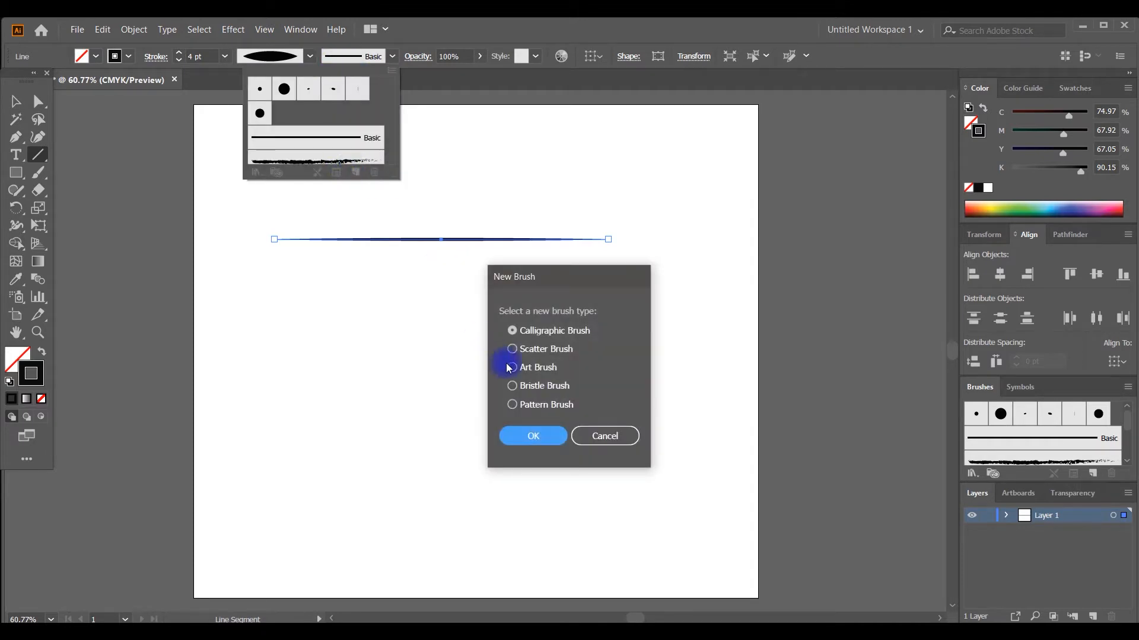
left_click(548, 437)
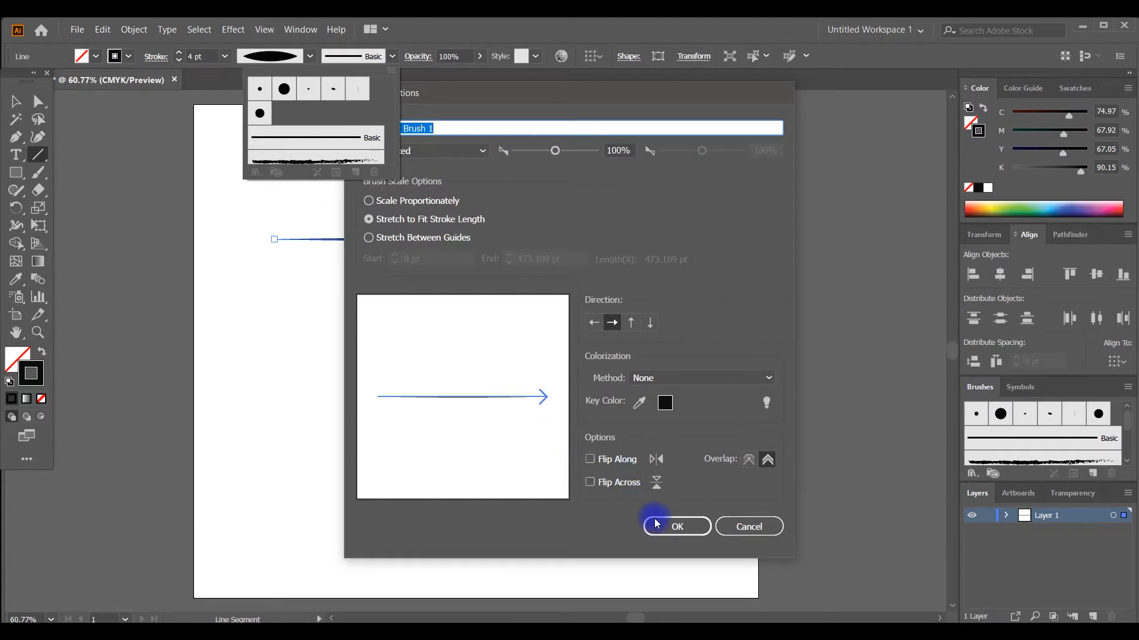
left_click(656, 523)
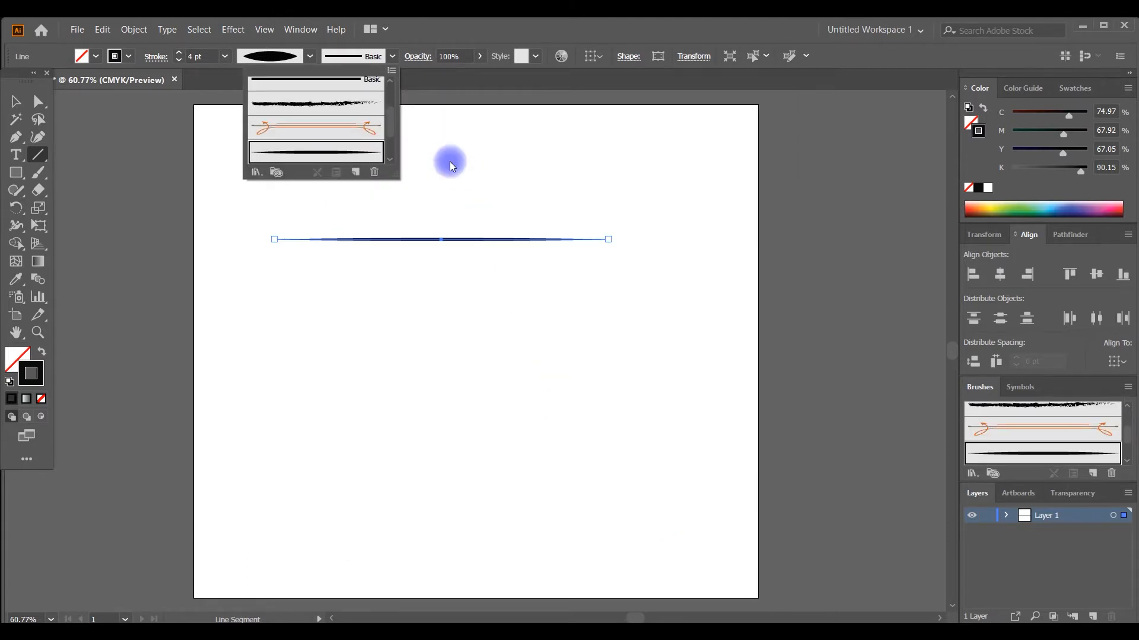
Paint two curved test strokes below the line with the Paintbrush and the new tapered art brush.
left_click(38, 173)
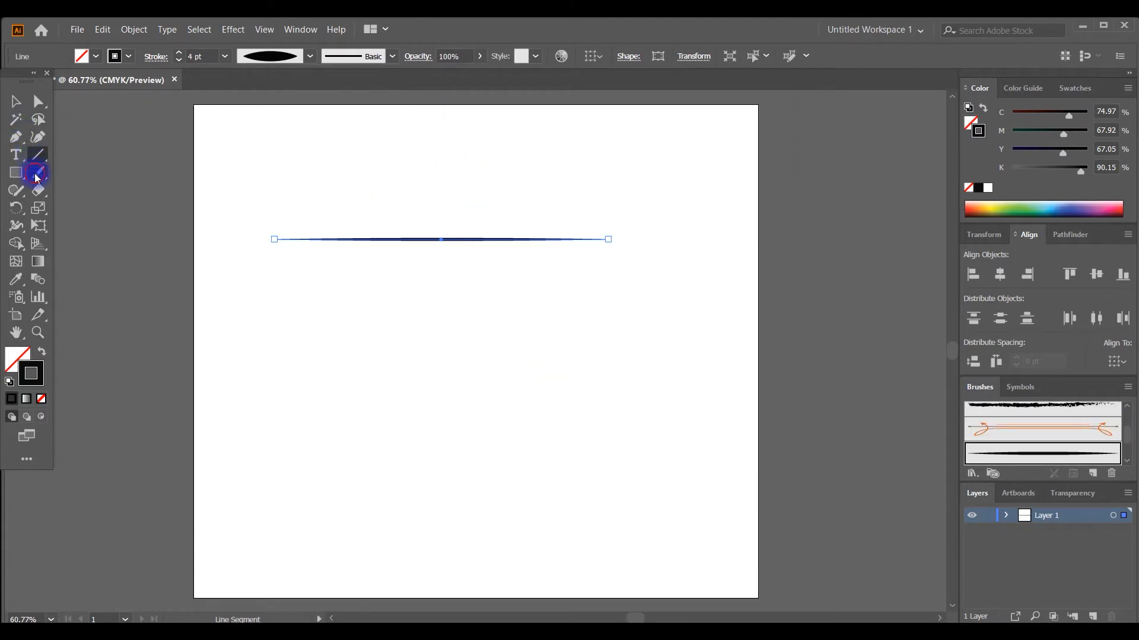
left_click(37, 173)
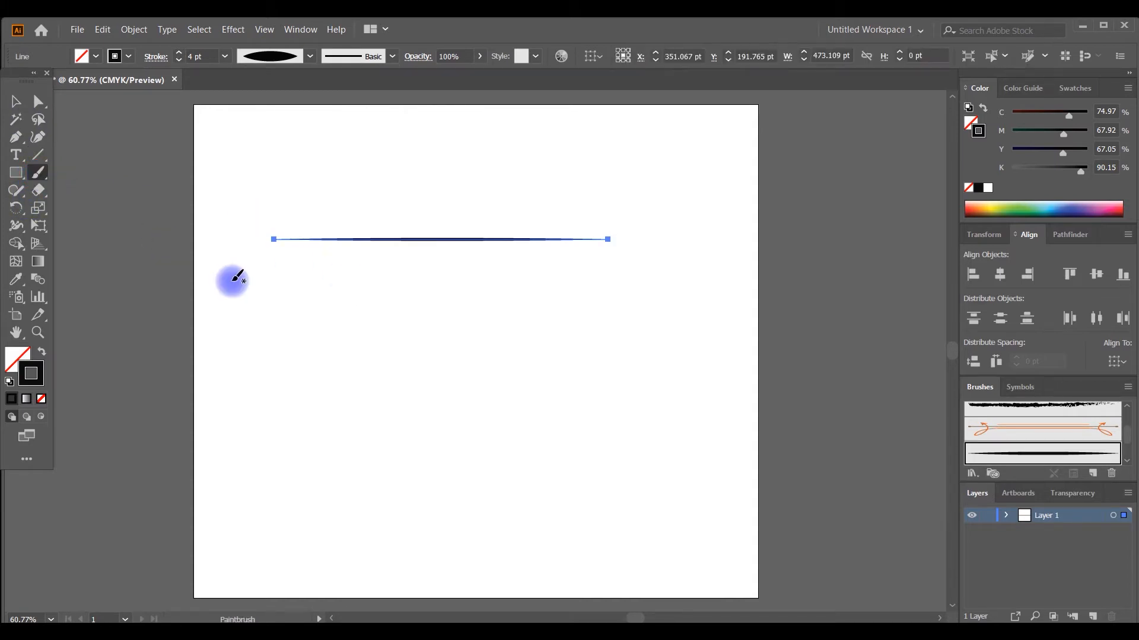
mouse_move(369, 313)
left_mouse_down()
mouse_move(397, 329)
mouse_move(377, 444)
mouse_move(420, 427)
mouse_move(434, 294)
left_mouse_up()
Delete the tapered line and both curved test strokes from the artboard.
left_click(16, 101)
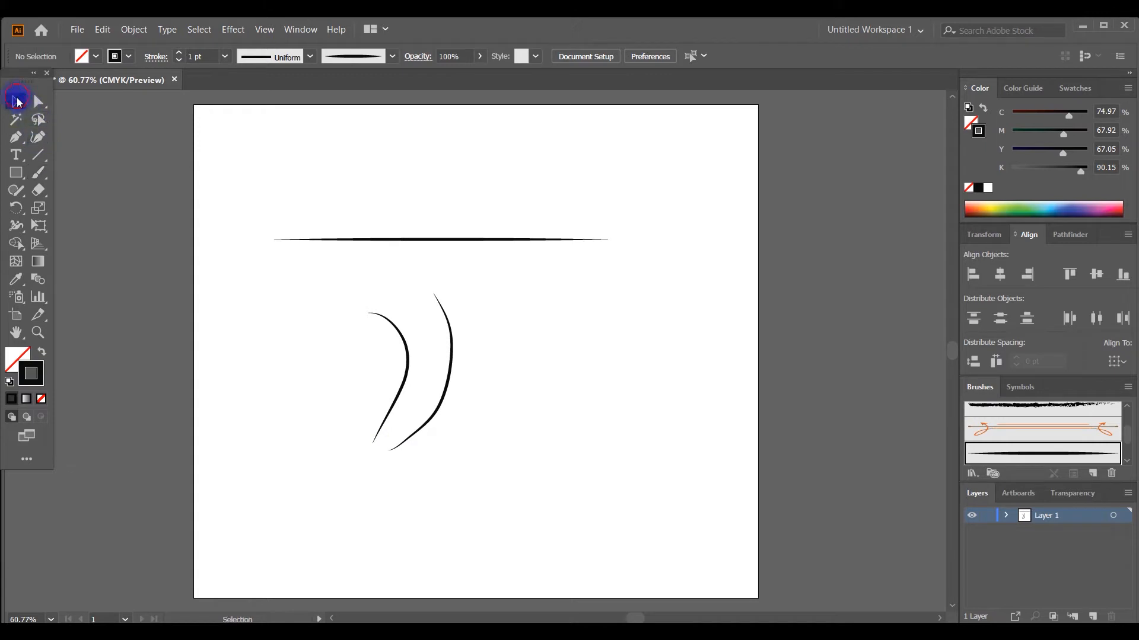
mouse_move(329, 194)
left_mouse_down()
mouse_move(539, 464)
mouse_move(608, 481)
left_mouse_up()
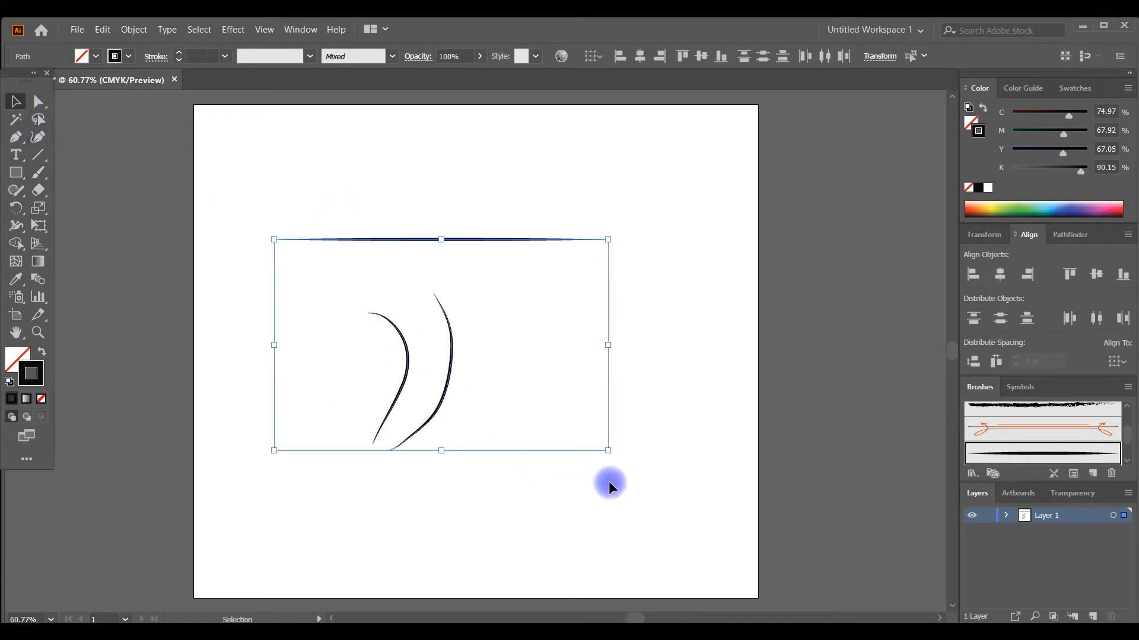
key("Delete")
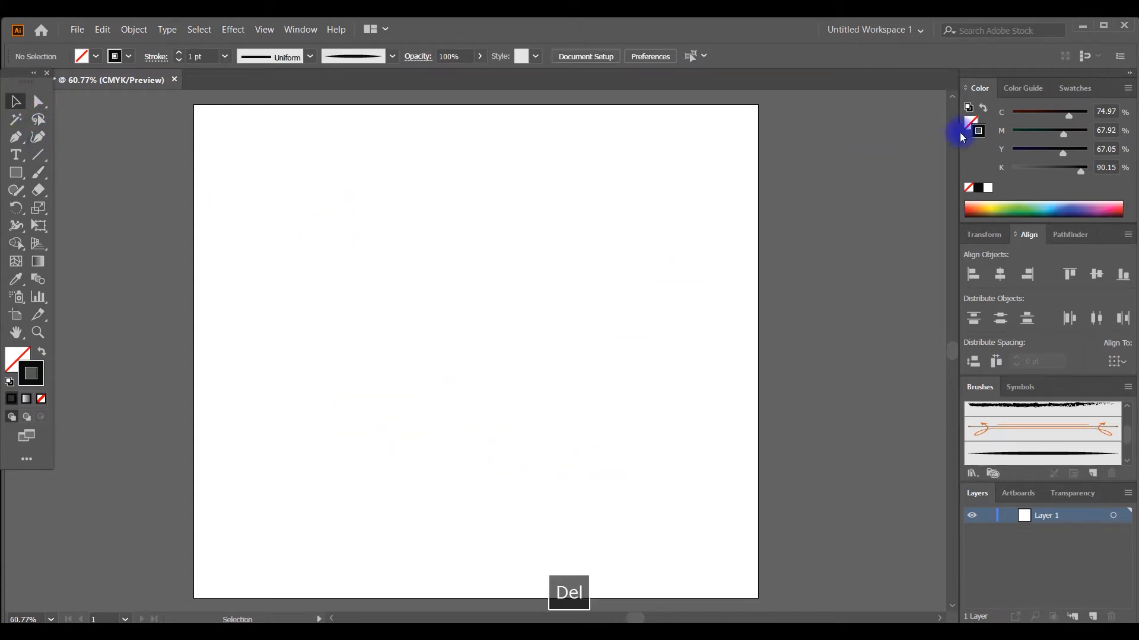
Place the eye image 01.JPG from the desktop onto the artboard.
left_click(1082, 26)
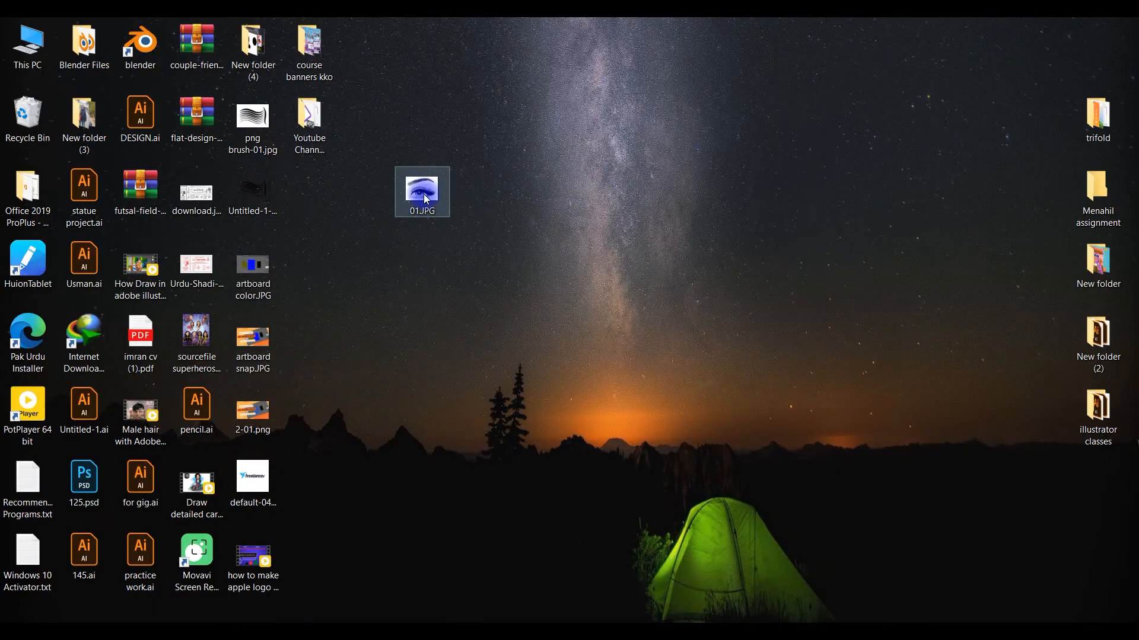
left_click_drag(422, 191, 572, 574)
left_click_drag(536, 360, 537, 360)
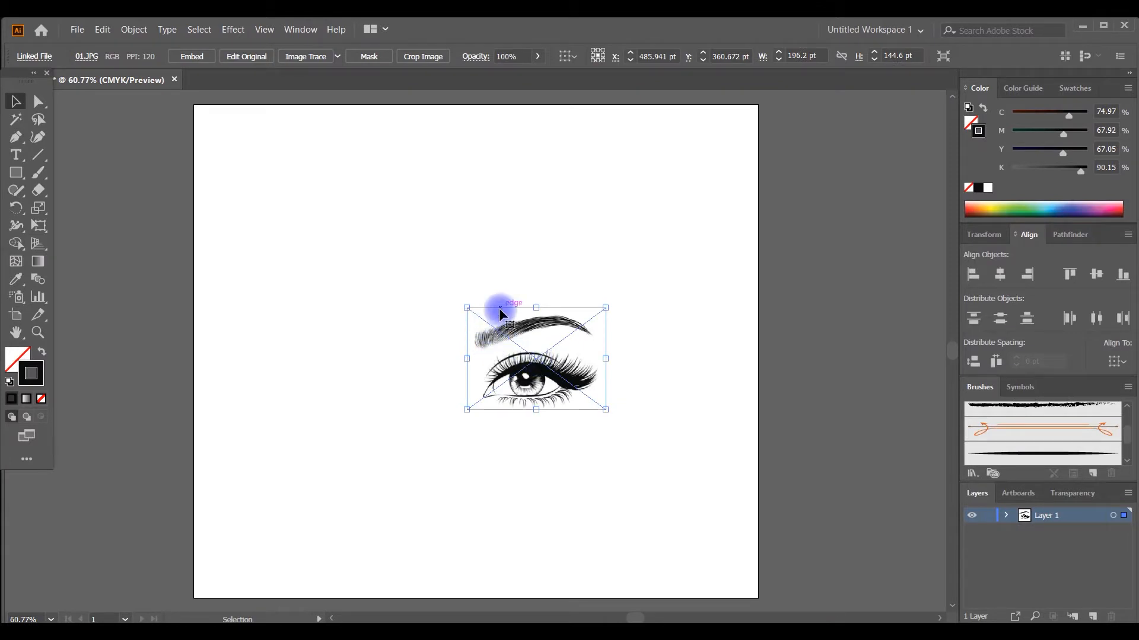
Enlarge the eye image proportionally to about 823 by 606 pt and centre it over the artboard.
left_click_drag(537, 309, 523, 184)
left_click_drag(535, 407, 536, 528)
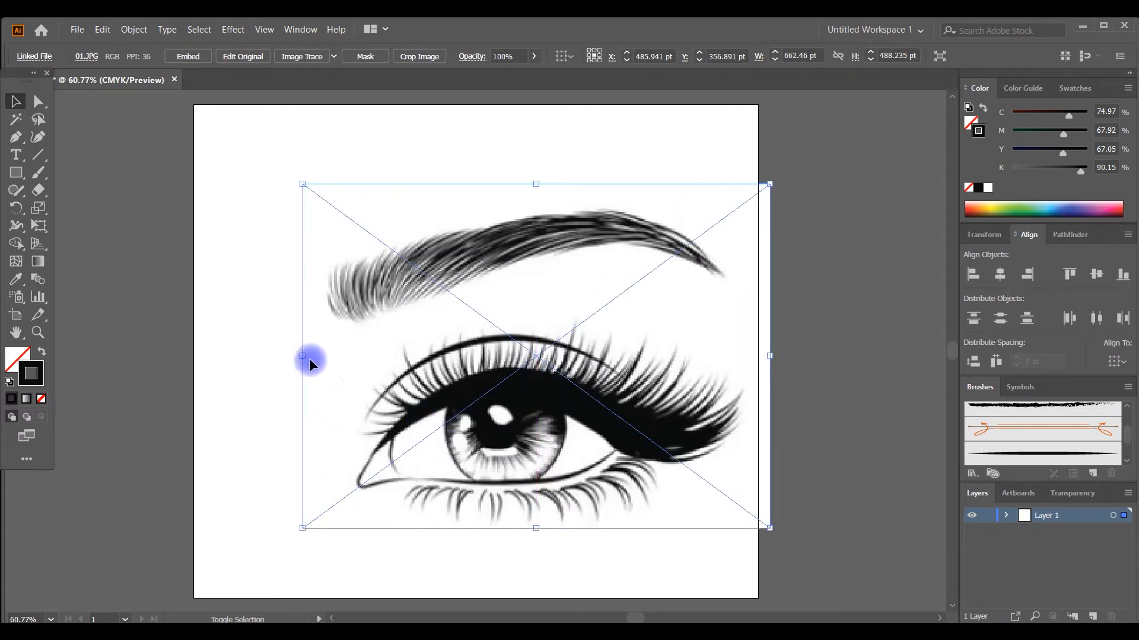
left_click_drag(299, 355, 190, 353)
left_click_drag(324, 382, 315, 383)
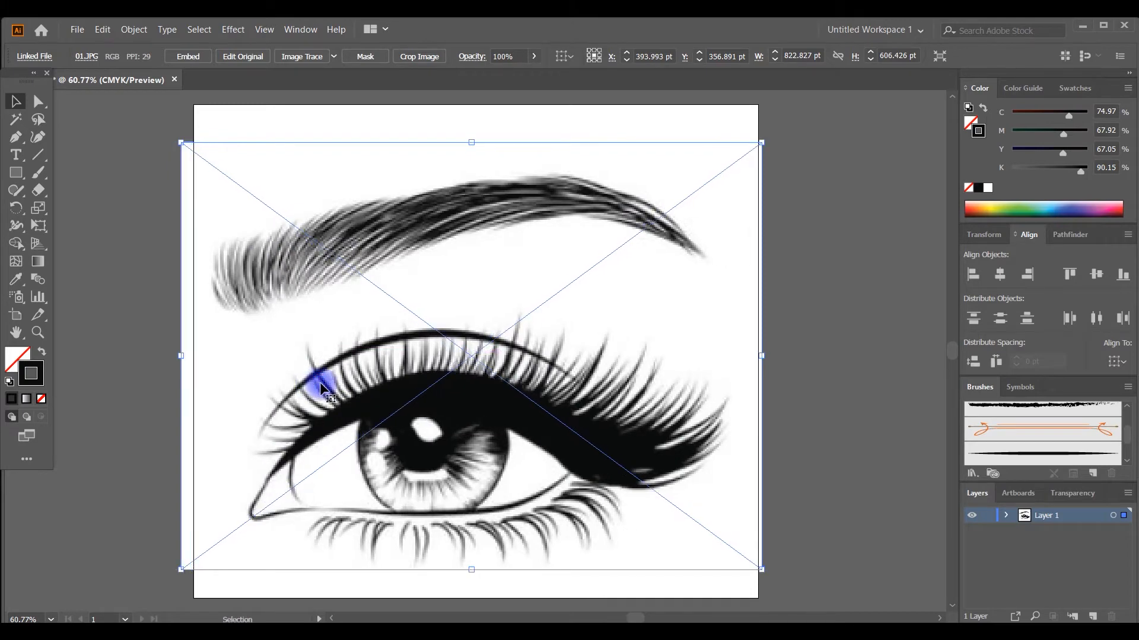
Add a new layer above the eye image and lock the image's layer.
left_click(1092, 617)
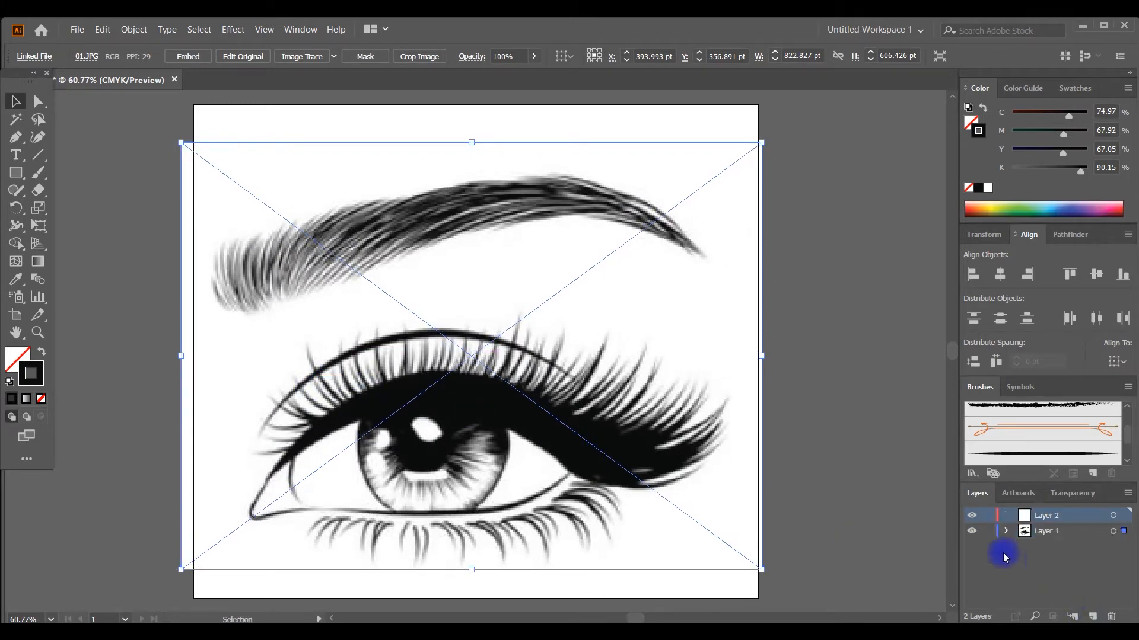
left_click(988, 532)
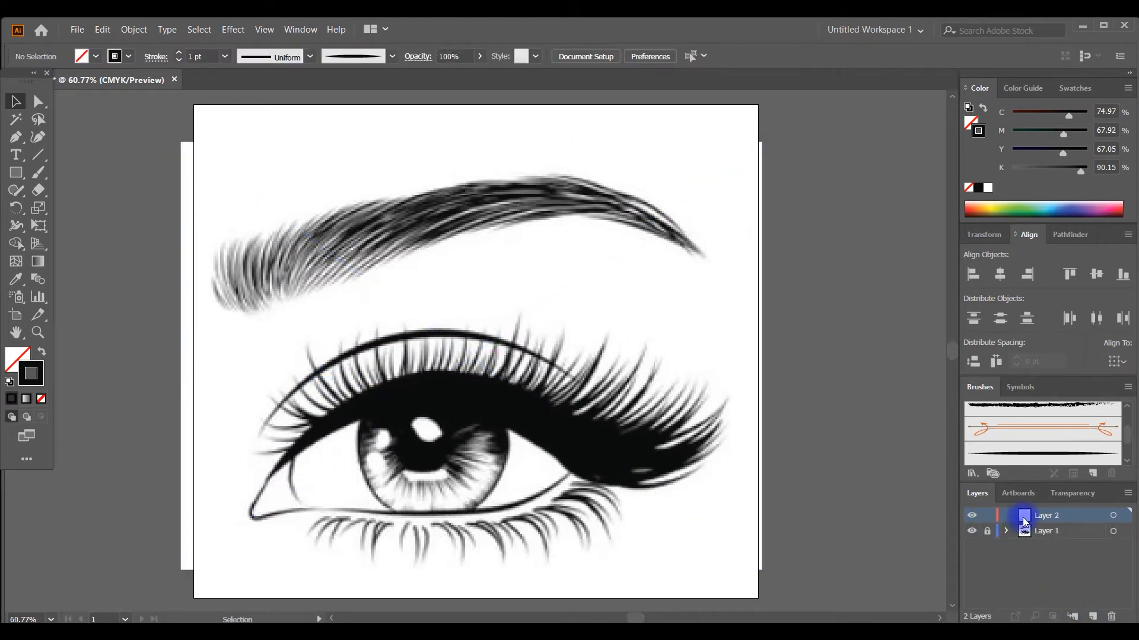
Trace the eye opening's upper and lower lid lines with the Paintbrush from the inner to the outer corner.
left_click(44, 179)
key("ctrl+equal")
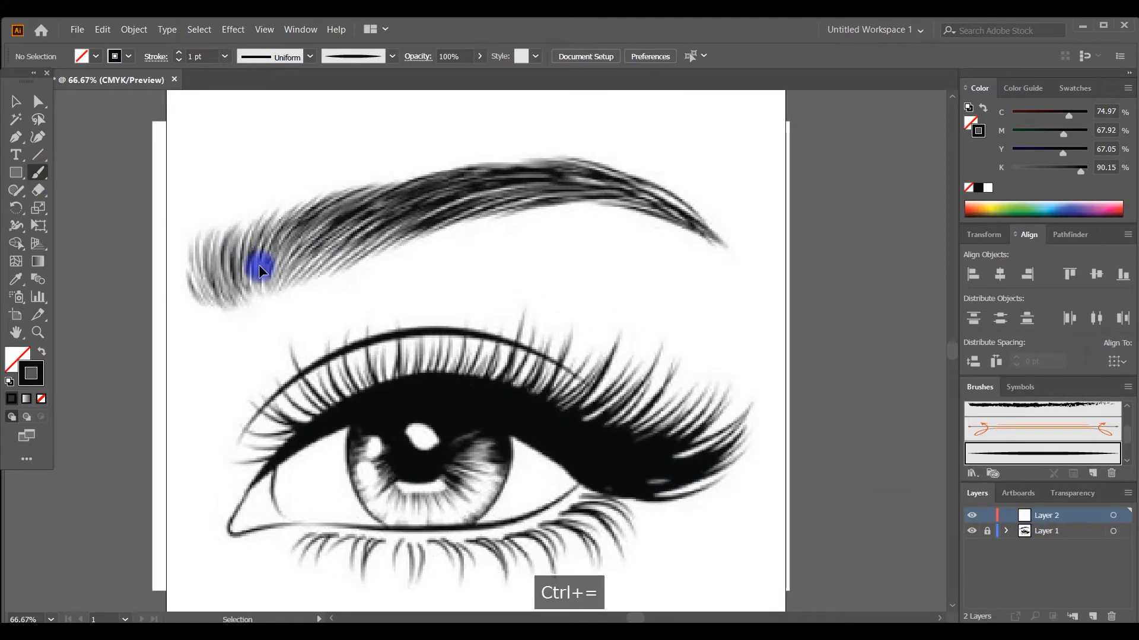
key("ctrl+equal")
scroll(240, 378, "down", 3)
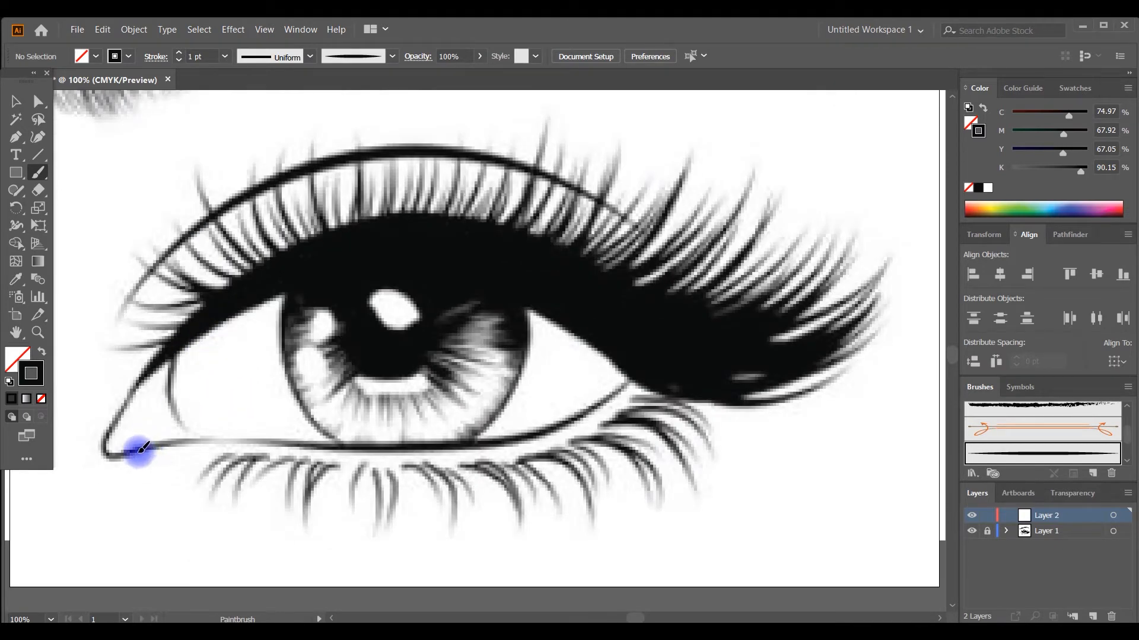
mouse_move(141, 451)
left_mouse_down()
mouse_move(108, 454)
mouse_move(107, 436)
mouse_move(175, 346)
left_mouse_up()
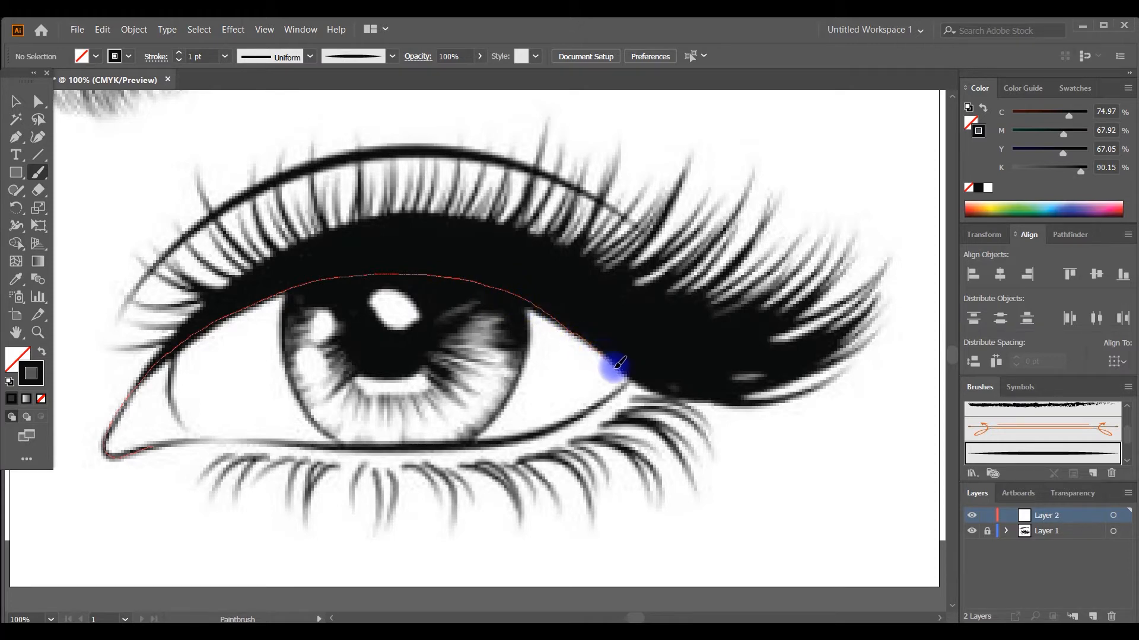
left_click_drag(645, 378, 647, 379)
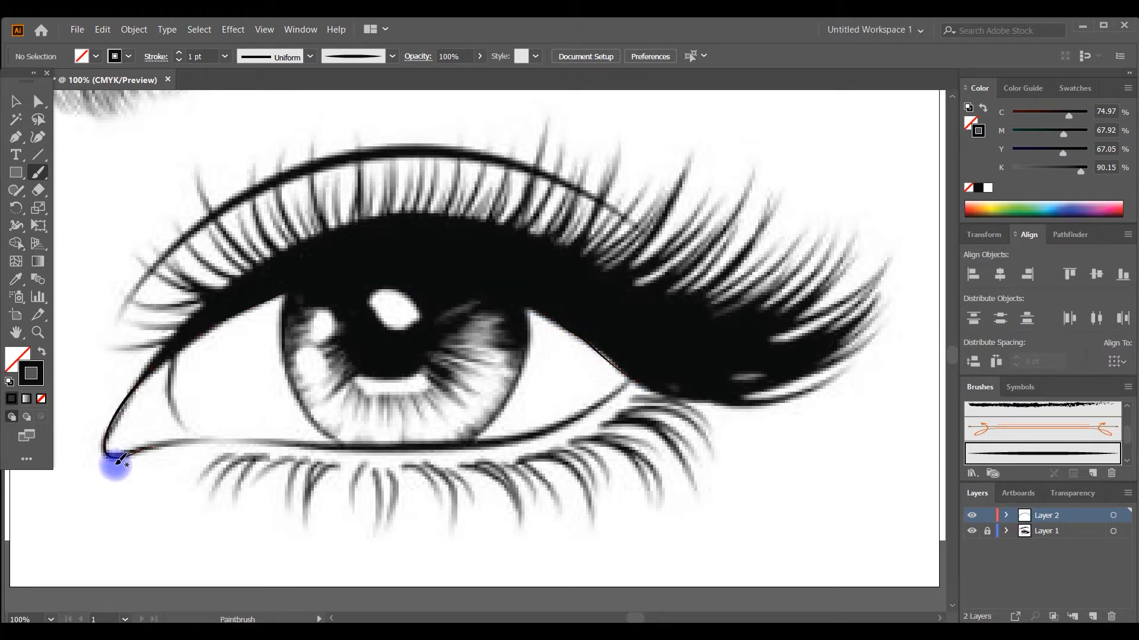
mouse_move(129, 454)
left_mouse_down()
mouse_move(487, 449)
mouse_move(545, 437)
mouse_move(637, 373)
left_mouse_up()
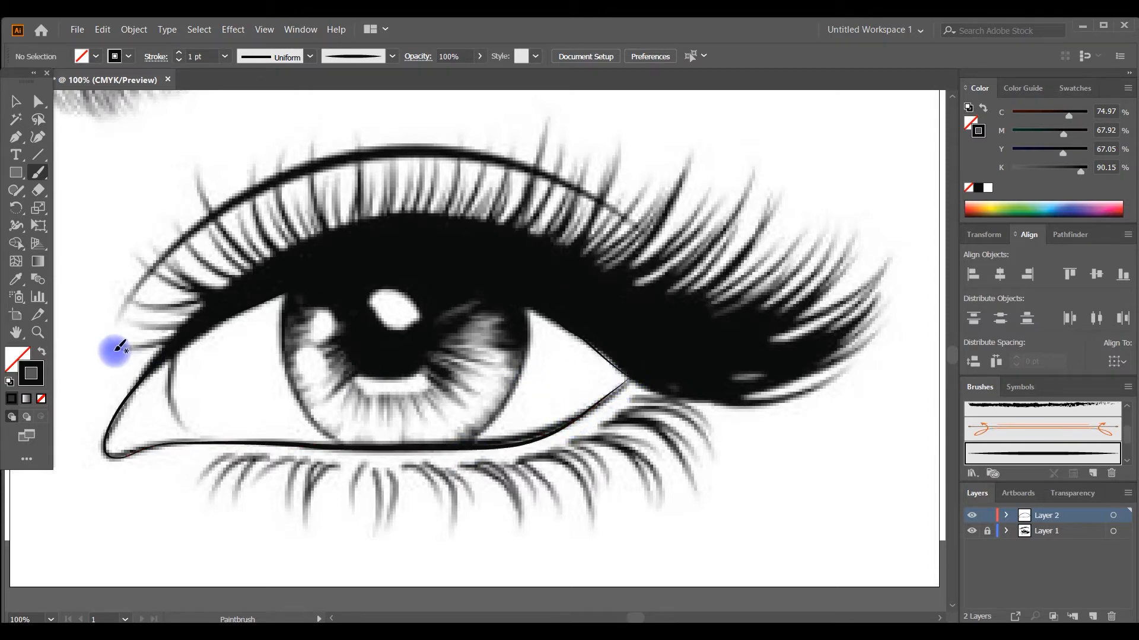
Set the stroke weight of both the lower and the upper lid lines to 3 pt.
left_click(15, 102)
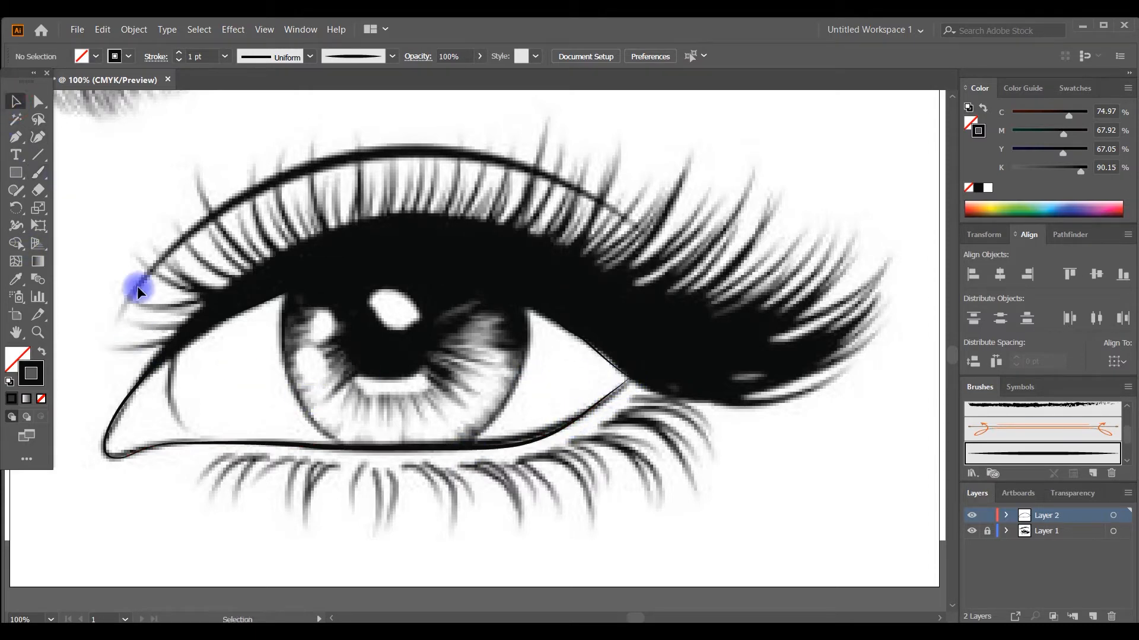
left_click(193, 443)
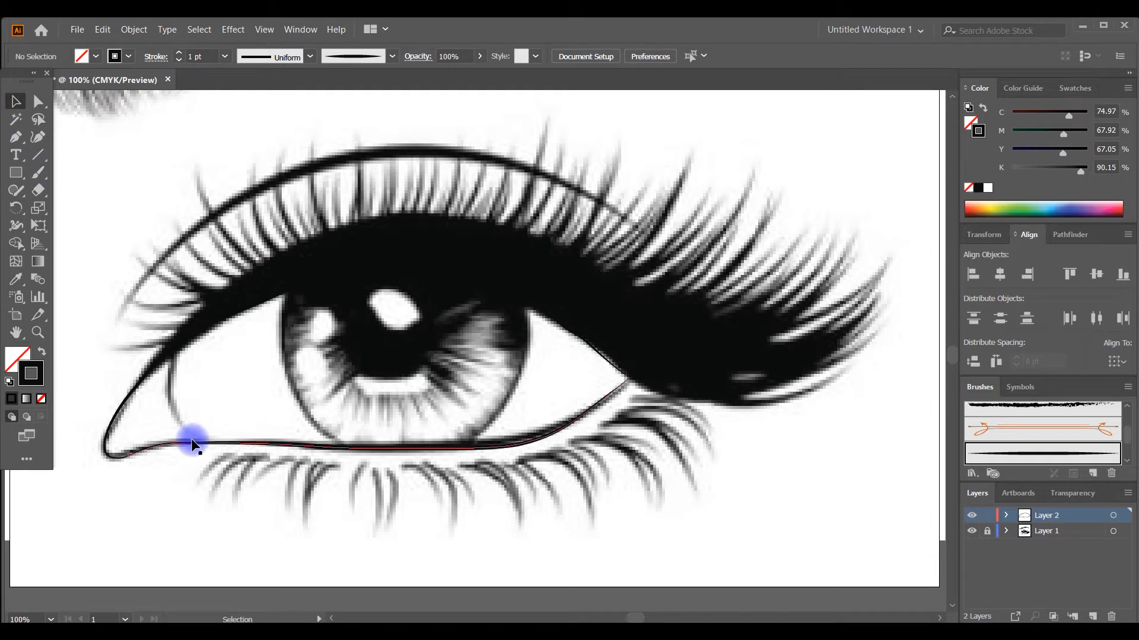
left_click(179, 55)
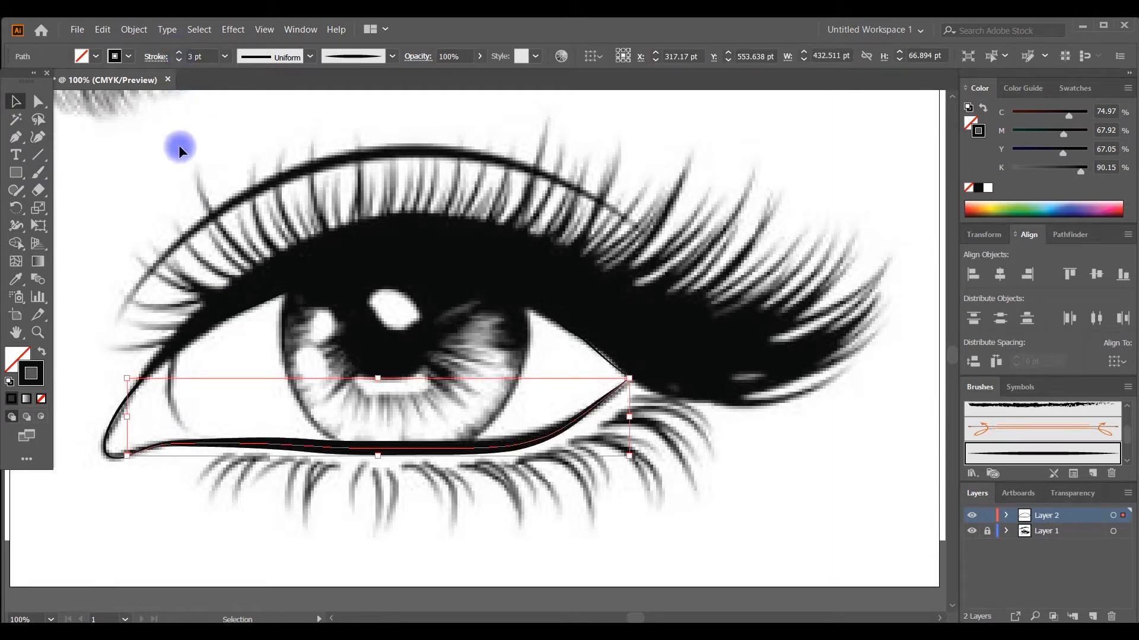
left_click(110, 218)
left_click(144, 382)
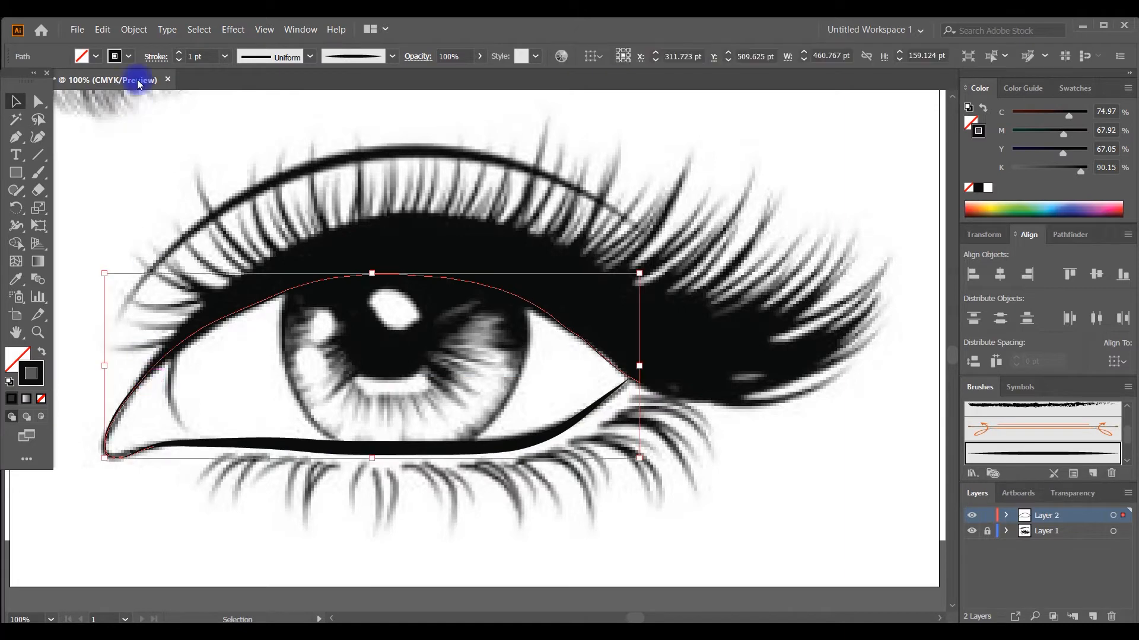
left_click(180, 52)
left_click(110, 174)
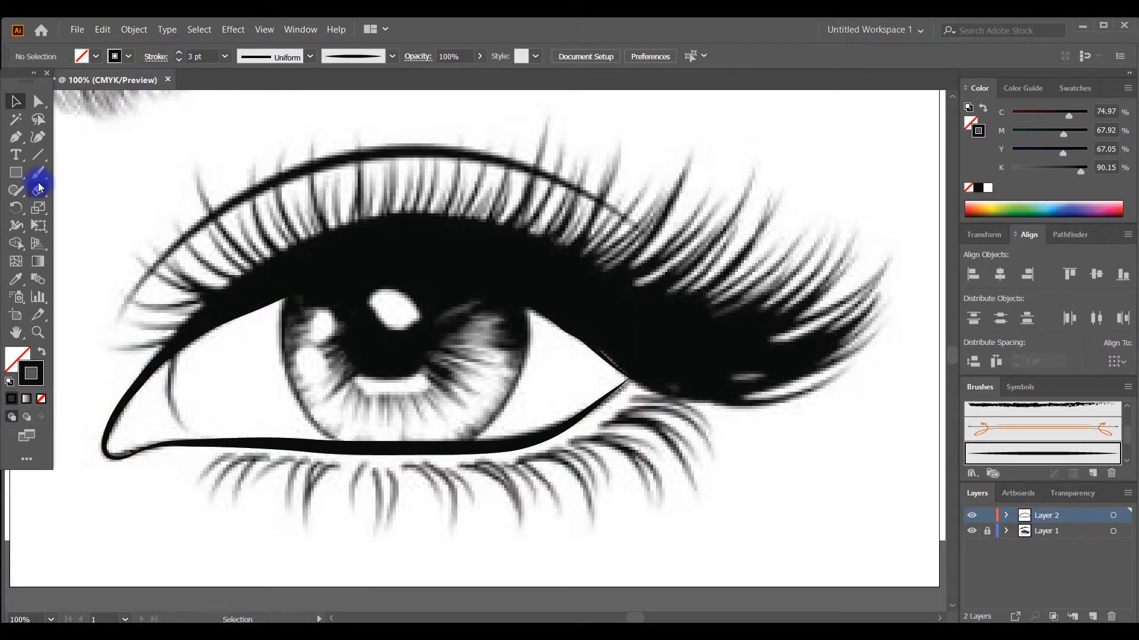
Trace the upper lid's dark shadow as one closed Pencil outline, including every upper lash tip and the edge above the iris.
left_click_drag(20, 190, 53, 203)
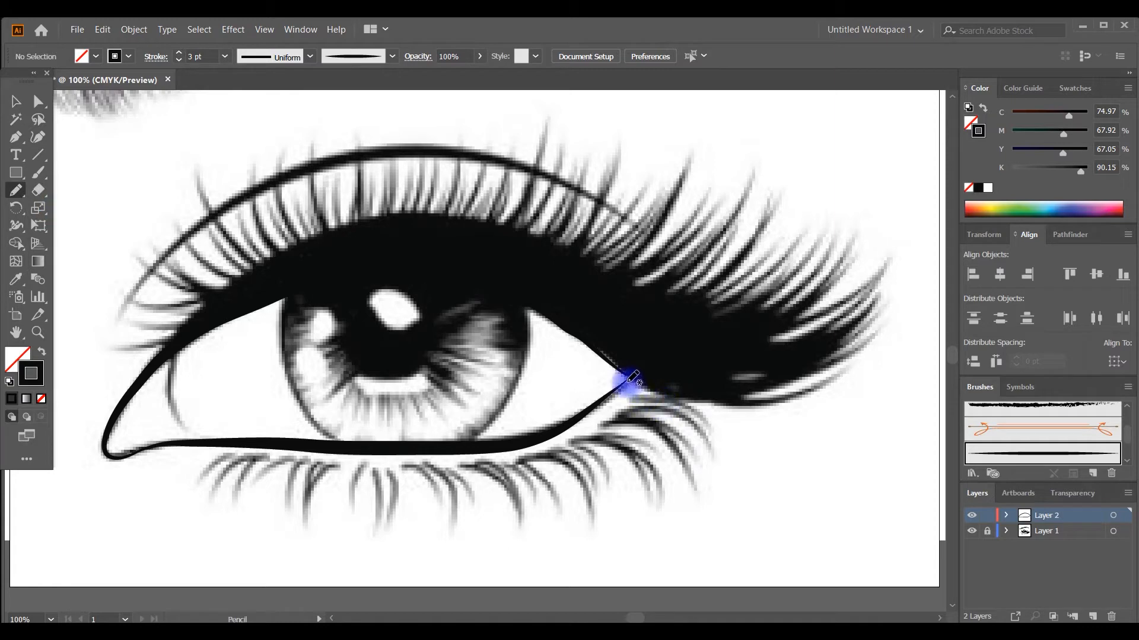
mouse_move(630, 382)
left_mouse_down()
mouse_move(753, 405)
mouse_move(821, 392)
mouse_move(838, 380)
mouse_move(800, 398)
mouse_move(740, 396)
mouse_move(848, 358)
mouse_move(877, 329)
mouse_move(798, 368)
mouse_move(854, 340)
mouse_move(874, 311)
mouse_move(784, 358)
mouse_move(831, 335)
mouse_move(880, 283)
mouse_move(772, 341)
mouse_move(835, 305)
mouse_move(857, 271)
mouse_move(771, 332)
mouse_move(819, 301)
mouse_move(855, 247)
mouse_move(781, 304)
mouse_move(830, 244)
mouse_move(756, 304)
mouse_move(818, 244)
mouse_move(754, 294)
mouse_move(796, 251)
mouse_move(723, 296)
mouse_move(767, 246)
mouse_move(706, 292)
mouse_move(773, 203)
mouse_move(698, 283)
mouse_move(747, 180)
mouse_move(692, 253)
mouse_move(711, 203)
mouse_move(678, 243)
mouse_move(651, 261)
mouse_move(688, 220)
mouse_move(628, 268)
left_mouse_up()
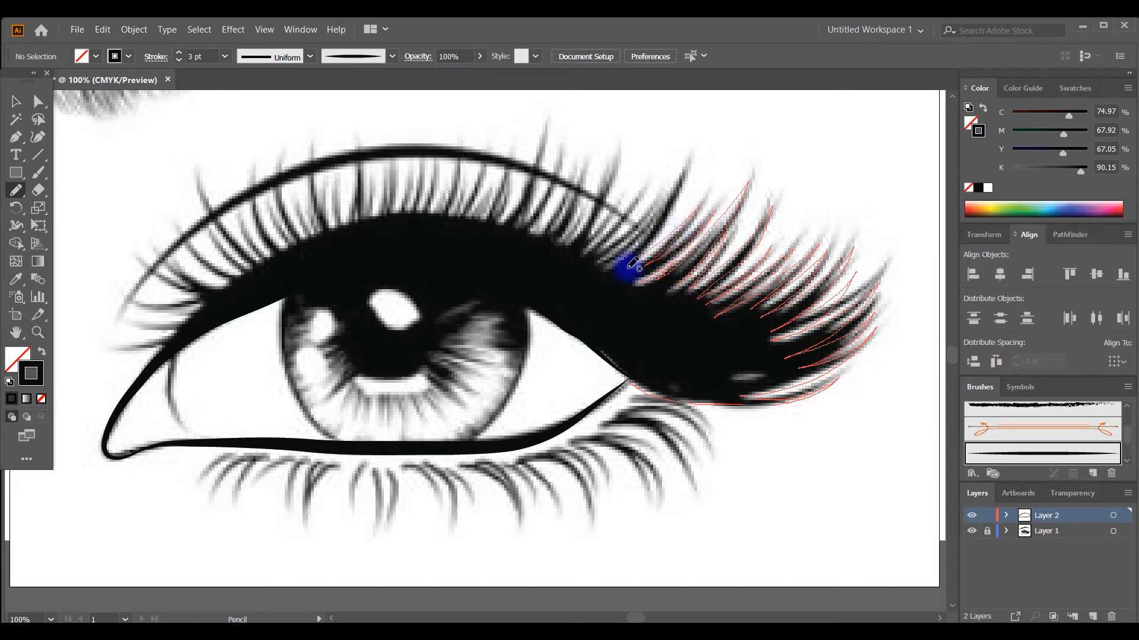
mouse_move(662, 233)
left_mouse_down()
mouse_move(691, 168)
mouse_move(628, 238)
mouse_move(671, 189)
mouse_move(590, 257)
mouse_move(644, 195)
mouse_move(571, 255)
mouse_move(622, 162)
mouse_move(583, 226)
left_mouse_up()
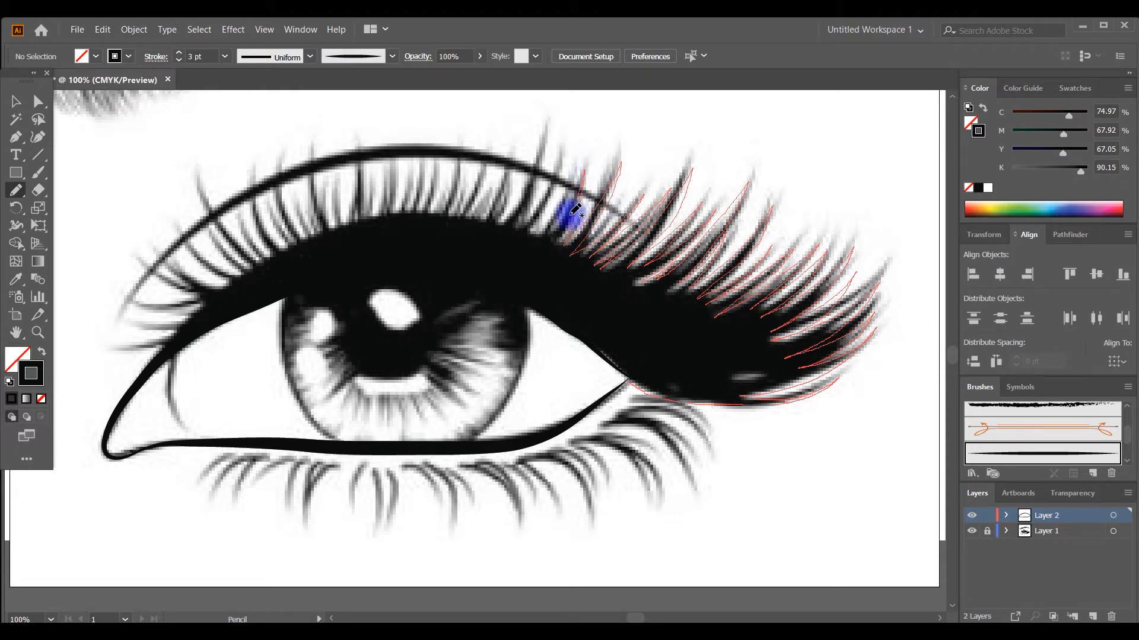
mouse_move(554, 243)
left_mouse_down()
mouse_move(573, 169)
mouse_move(525, 238)
mouse_move(561, 155)
mouse_move(539, 199)
mouse_move(549, 119)
mouse_move(497, 223)
mouse_move(504, 173)
mouse_move(475, 224)
mouse_move(489, 166)
mouse_move(471, 211)
mouse_move(457, 158)
mouse_move(444, 204)
mouse_move(434, 160)
mouse_move(420, 216)
mouse_move(425, 171)
mouse_move(409, 218)
mouse_move(407, 169)
mouse_move(399, 217)
mouse_move(394, 162)
mouse_move(391, 189)
left_mouse_up()
mouse_move(382, 212)
left_mouse_down()
mouse_move(368, 171)
mouse_move(363, 225)
mouse_move(357, 152)
mouse_move(344, 222)
mouse_move(338, 181)
mouse_move(333, 230)
mouse_move(323, 185)
mouse_move(324, 224)
mouse_move(318, 140)
mouse_move(309, 231)
mouse_move(300, 199)
mouse_move(308, 243)
mouse_move(284, 163)
mouse_move(297, 244)
mouse_move(270, 200)
mouse_move(288, 255)
mouse_move(267, 218)
mouse_move(263, 160)
mouse_move(253, 231)
mouse_move(266, 257)
mouse_move(243, 224)
mouse_move(259, 259)
mouse_move(213, 181)
mouse_move(249, 268)
mouse_move(210, 220)
mouse_move(239, 272)
mouse_move(214, 260)
mouse_move(188, 212)
mouse_move(214, 268)
mouse_move(160, 237)
mouse_move(187, 273)
mouse_move(143, 254)
mouse_move(158, 279)
mouse_move(204, 299)
mouse_move(130, 297)
mouse_move(176, 311)
mouse_move(137, 315)
mouse_move(144, 320)
mouse_move(187, 332)
mouse_move(119, 341)
mouse_move(159, 345)
left_mouse_up()
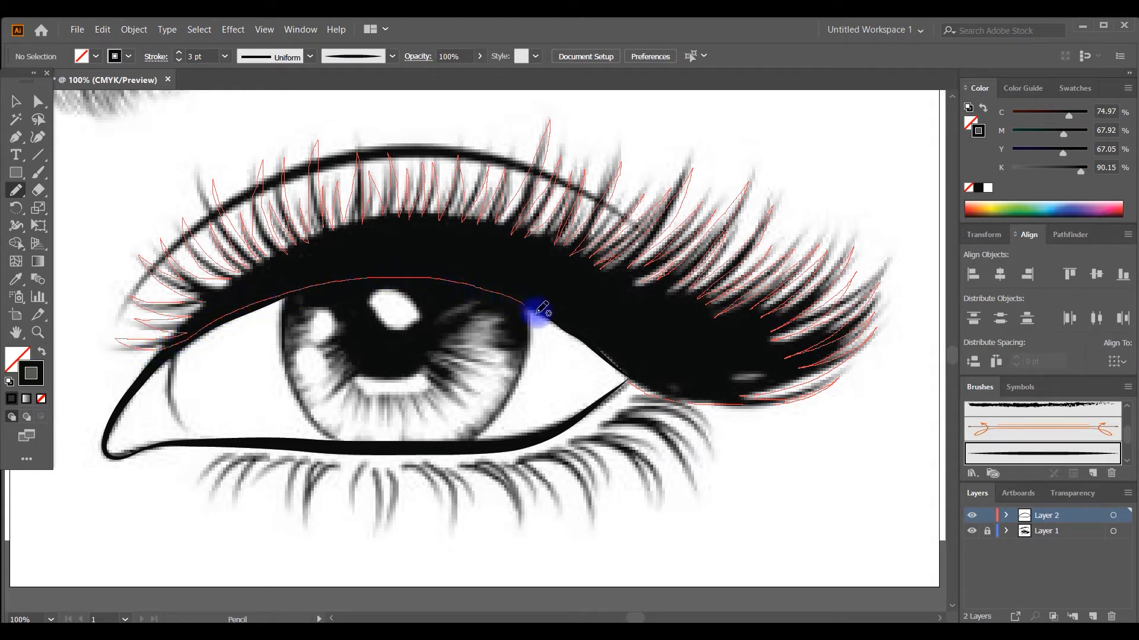
left_click_drag(580, 346, 634, 384)
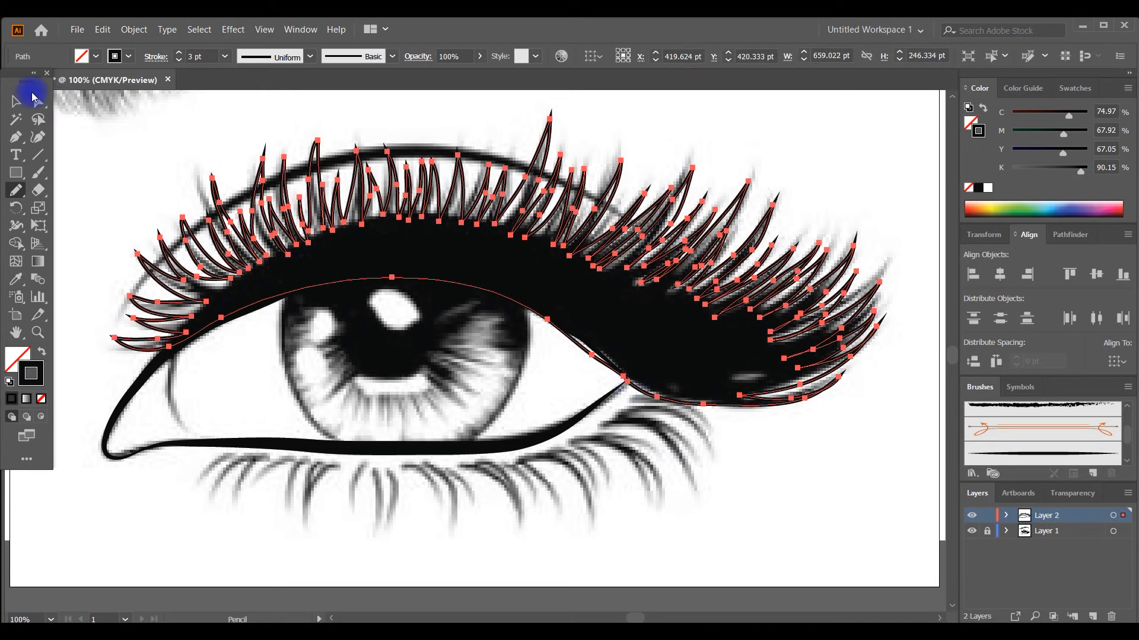
left_click(18, 104)
left_click(132, 202)
Trace the eyelid crease above the upper lashes with the Paintbrush, from the inner side over to the outer lashes.
scroll(88, 214, "up", 3)
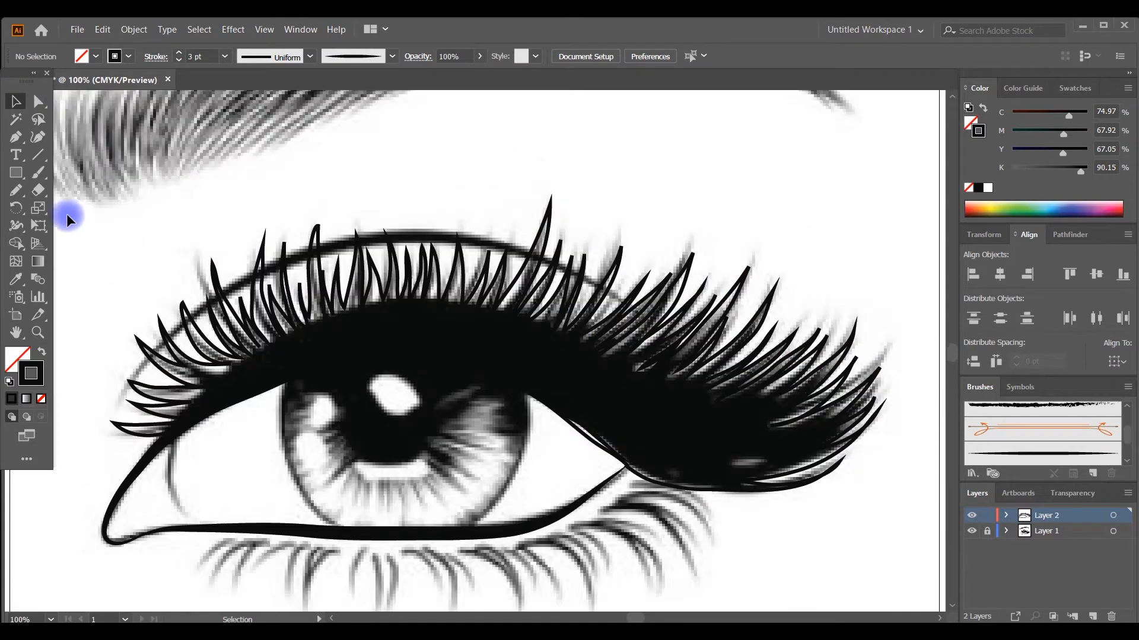
left_click(38, 173)
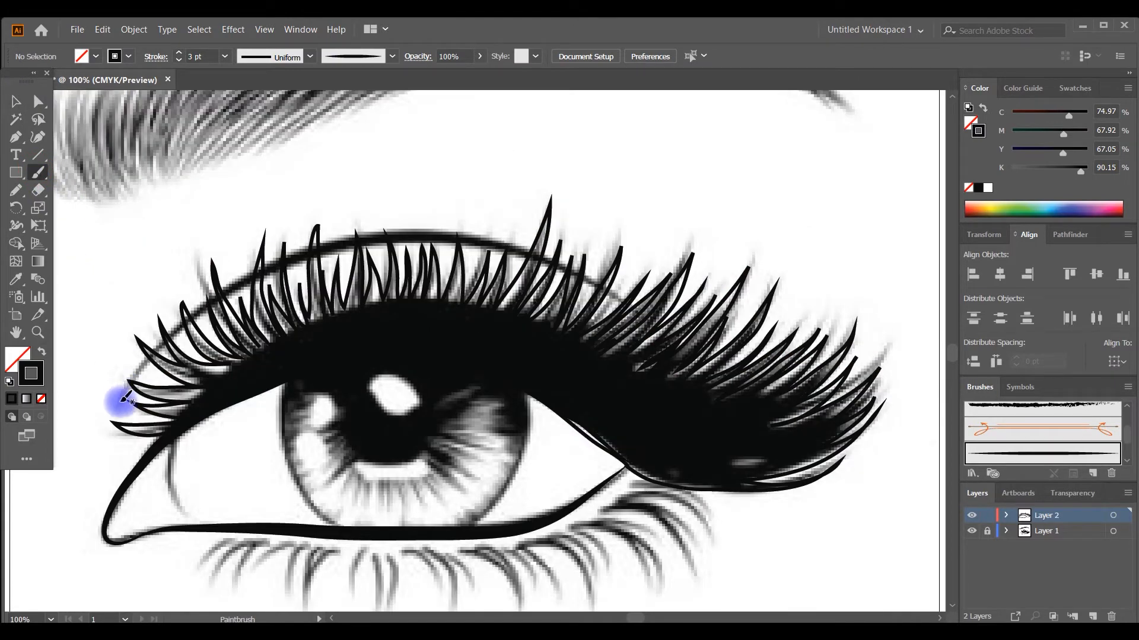
mouse_move(122, 401)
left_mouse_down()
mouse_move(199, 316)
mouse_move(301, 258)
mouse_move(370, 241)
mouse_move(501, 245)
left_mouse_up()
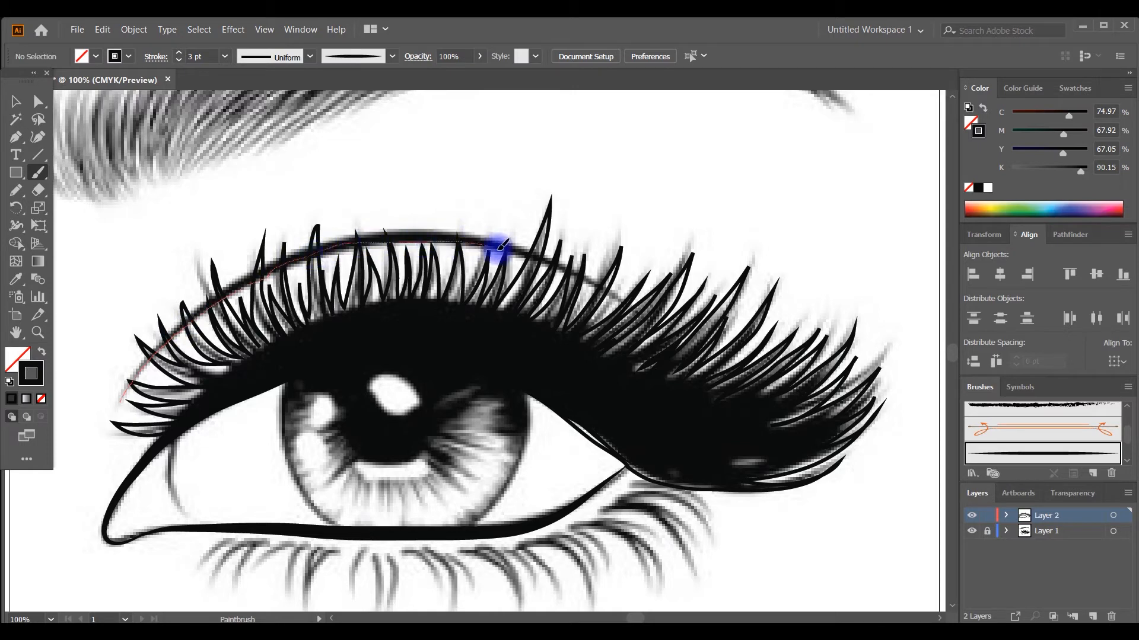
left_click_drag(667, 330, 669, 332)
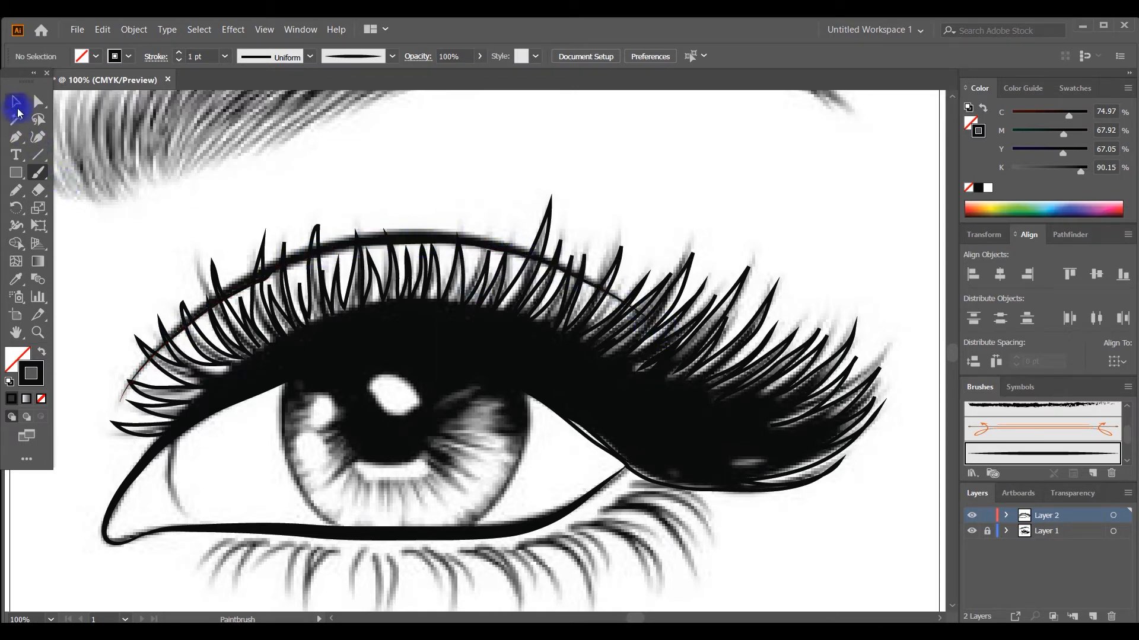
Smooth the inner part of the eyelid crease line with the Smooth tool and deselect it.
left_click(17, 105)
left_click(194, 325)
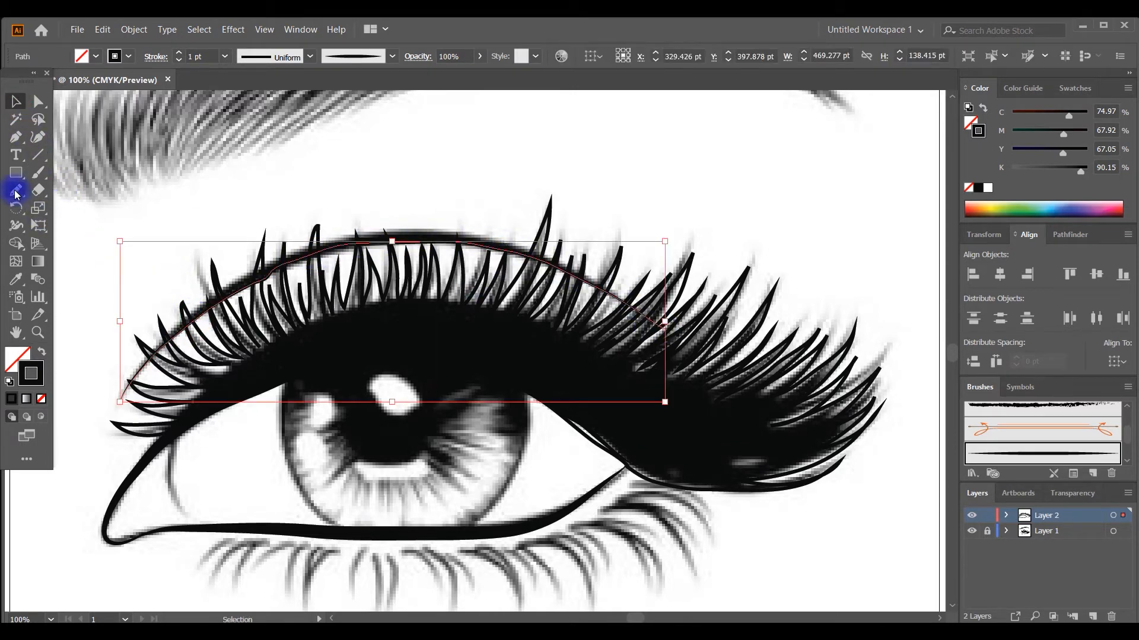
left_click_drag(16, 190, 58, 228)
mouse_move(149, 344)
left_mouse_down()
mouse_move(162, 323)
mouse_move(306, 274)
mouse_move(255, 281)
mouse_move(430, 248)
mouse_move(564, 267)
mouse_move(392, 260)
mouse_move(178, 313)
mouse_move(227, 287)
left_mouse_up()
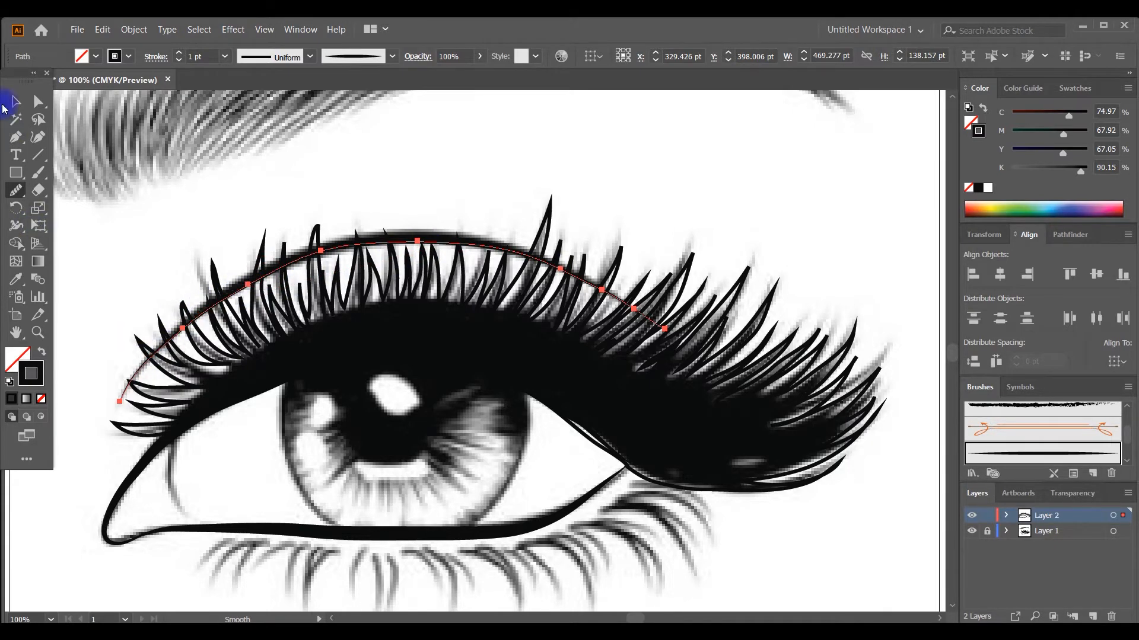
left_click(16, 102)
left_click(70, 197)
Trace the full outline of the iris with the Paintbrush, closing the loop beneath the dark upper lid.
left_click(38, 173)
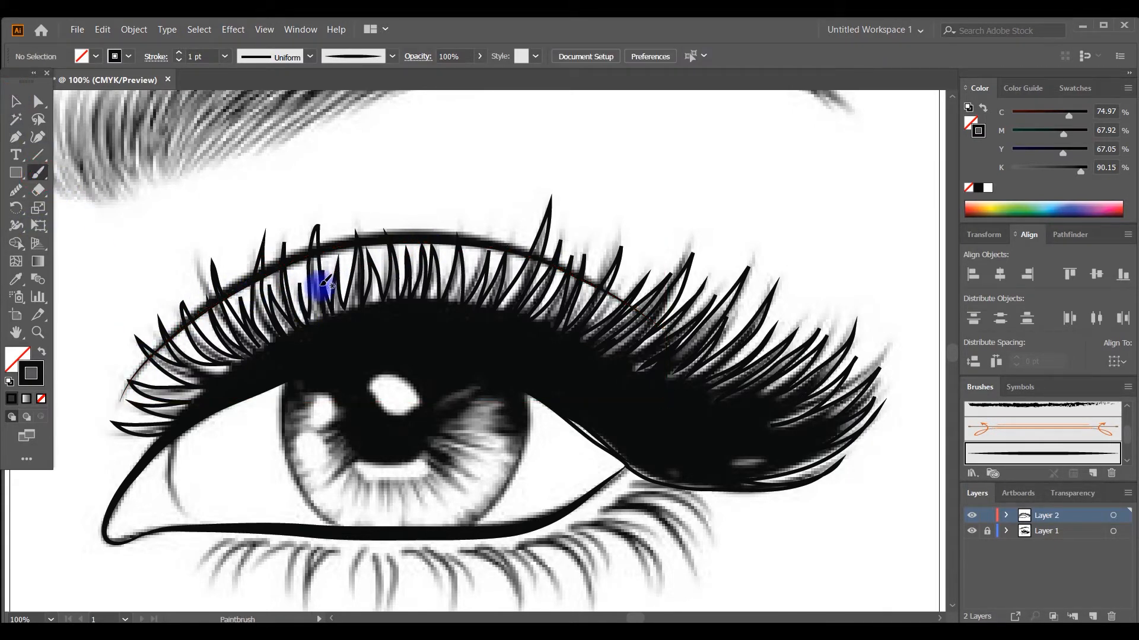
scroll(325, 283, "down", 2)
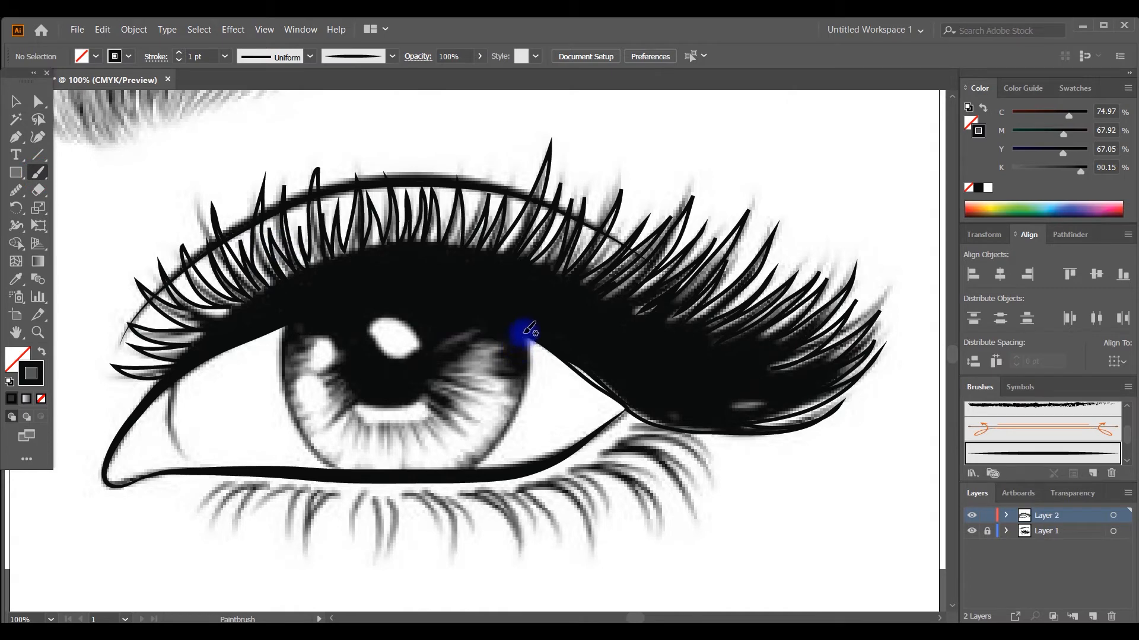
mouse_move(532, 374)
left_mouse_down()
mouse_move(506, 437)
mouse_move(478, 464)
left_mouse_up()
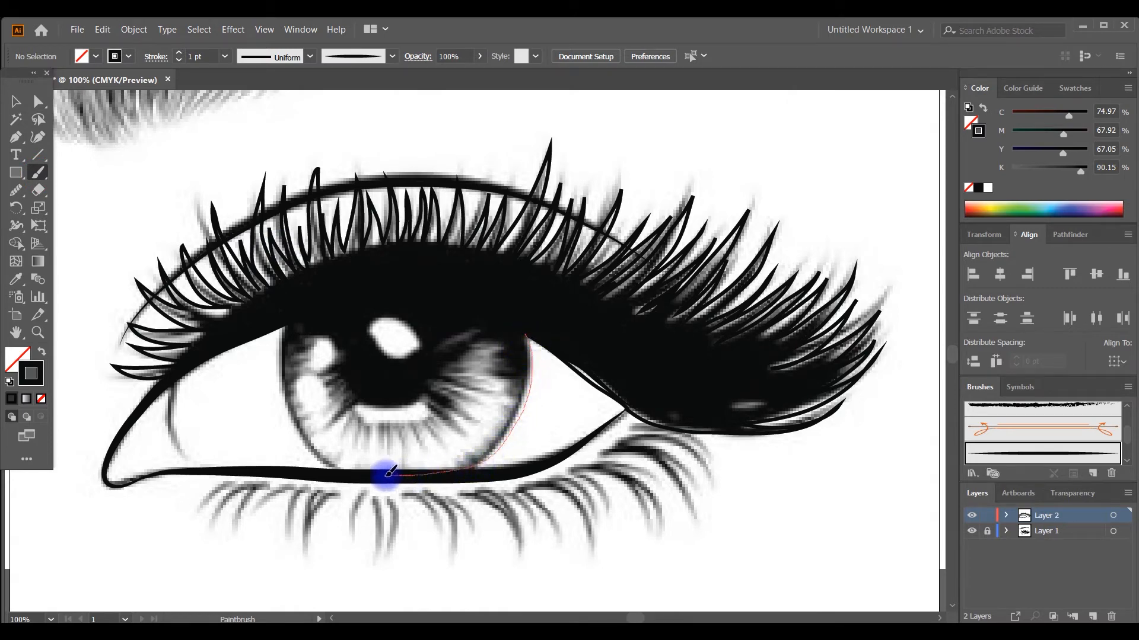
mouse_move(325, 464)
left_mouse_down()
mouse_move(303, 440)
mouse_move(283, 366)
left_mouse_up()
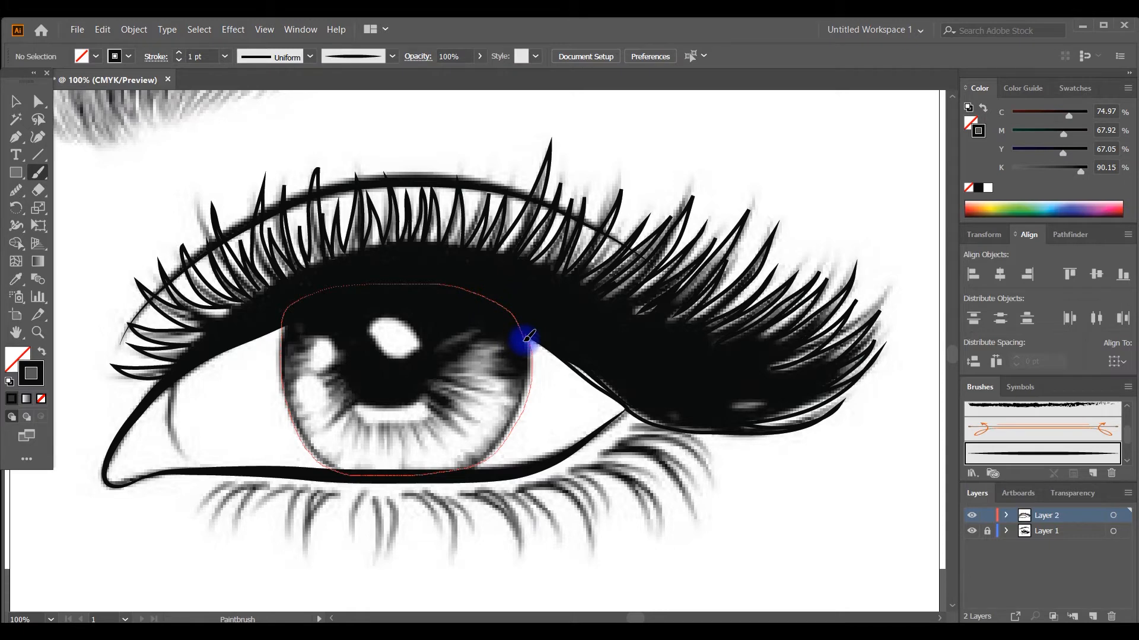
left_click_drag(527, 336, 527, 339)
Paint the lower lashes one by one over the reference with the tapered 1 pt brush, from the outer to the inner corner.
scroll(593, 349, "down", 3)
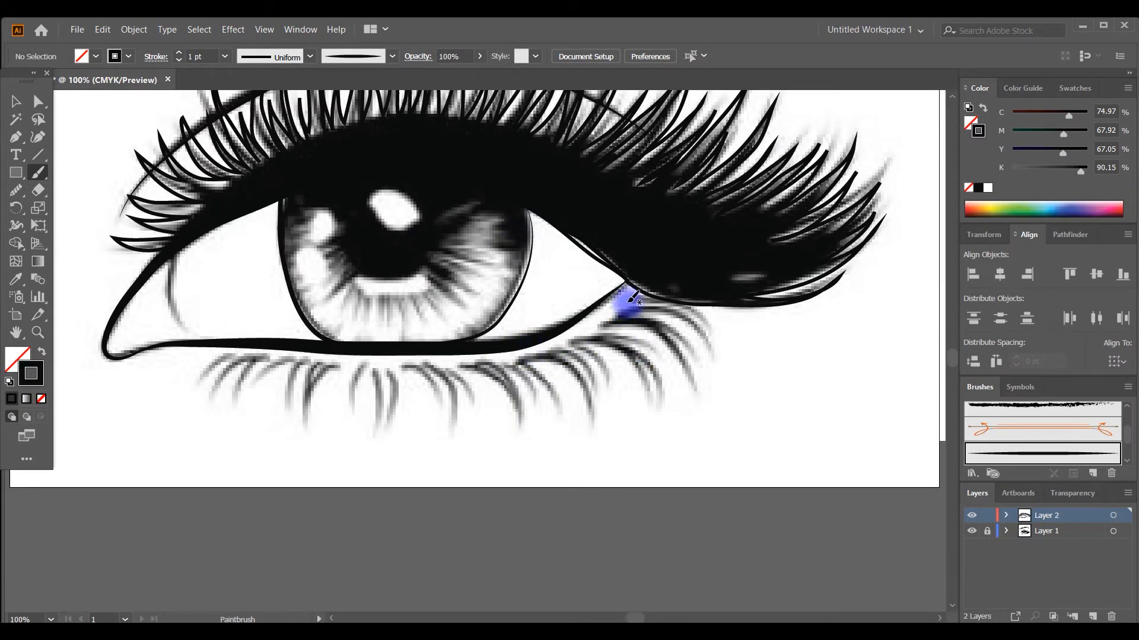
left_click_drag(689, 315, 710, 338)
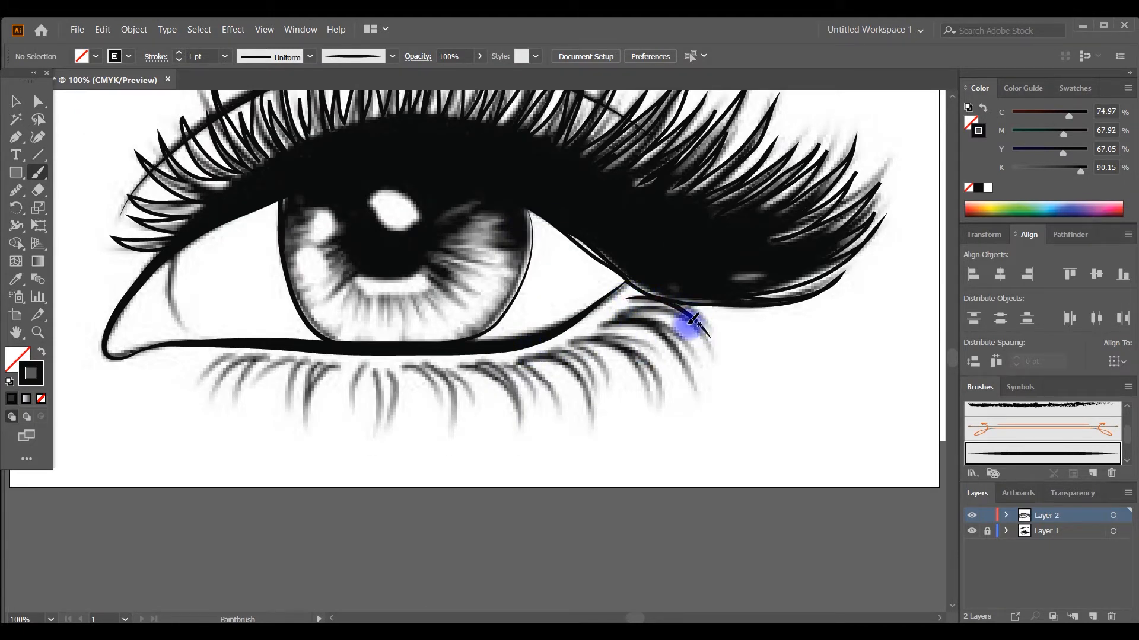
mouse_move(626, 308)
left_mouse_down()
mouse_move(680, 317)
mouse_move(710, 339)
left_mouse_up()
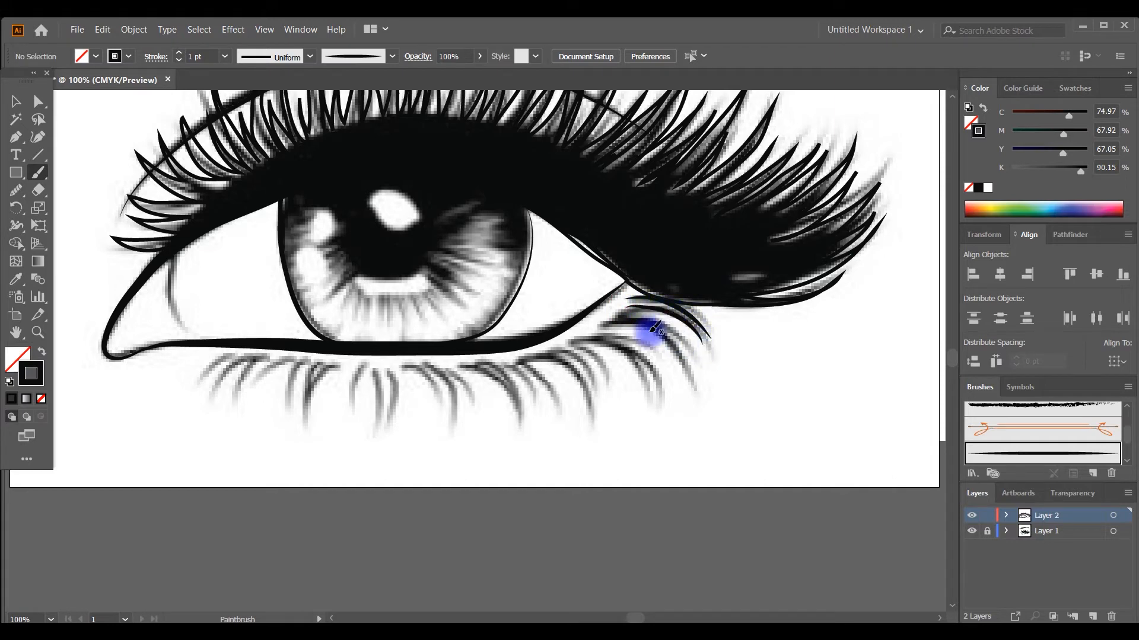
left_click_drag(623, 311, 690, 345)
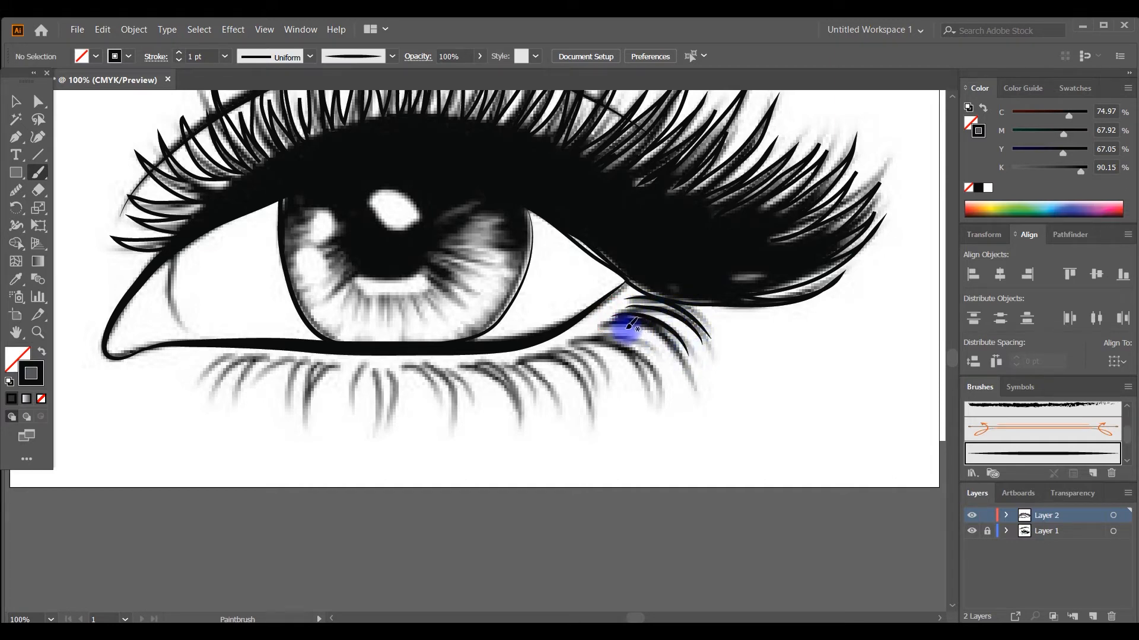
mouse_move(605, 318)
left_mouse_down()
mouse_move(670, 338)
mouse_move(688, 369)
left_mouse_up()
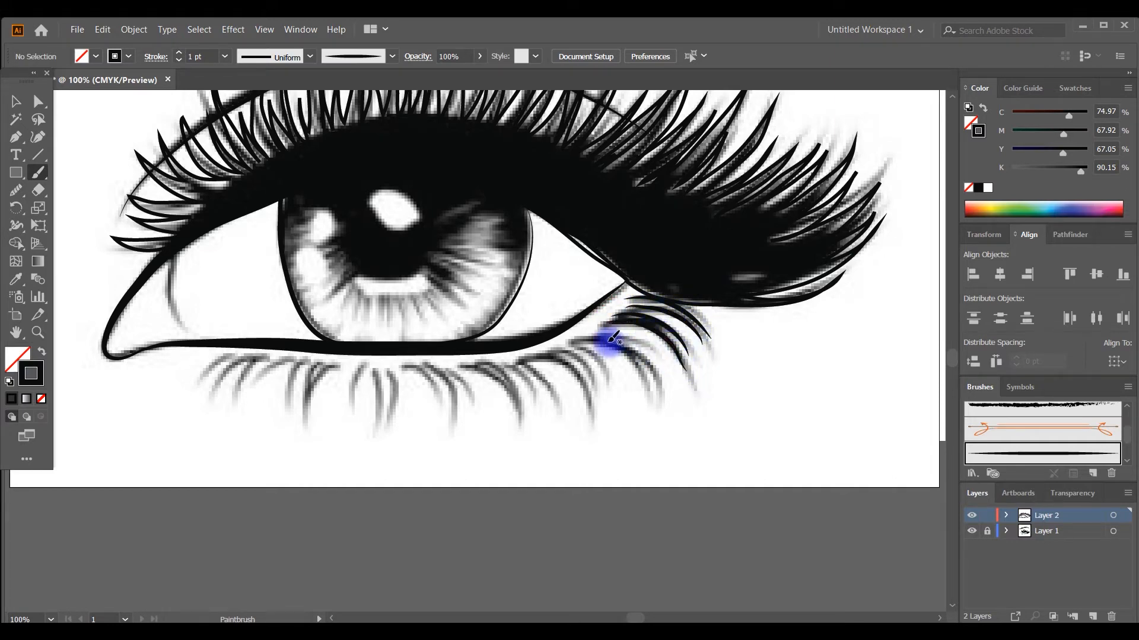
left_click_drag(595, 333, 655, 363)
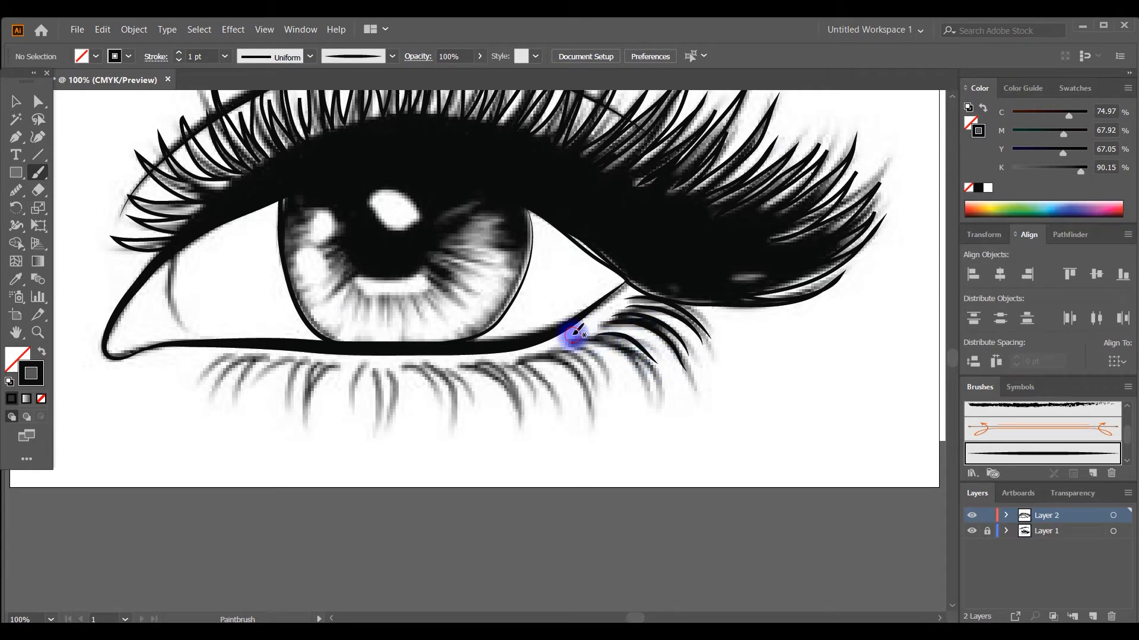
mouse_move(571, 330)
left_mouse_down()
mouse_move(636, 357)
mouse_move(656, 386)
left_mouse_up()
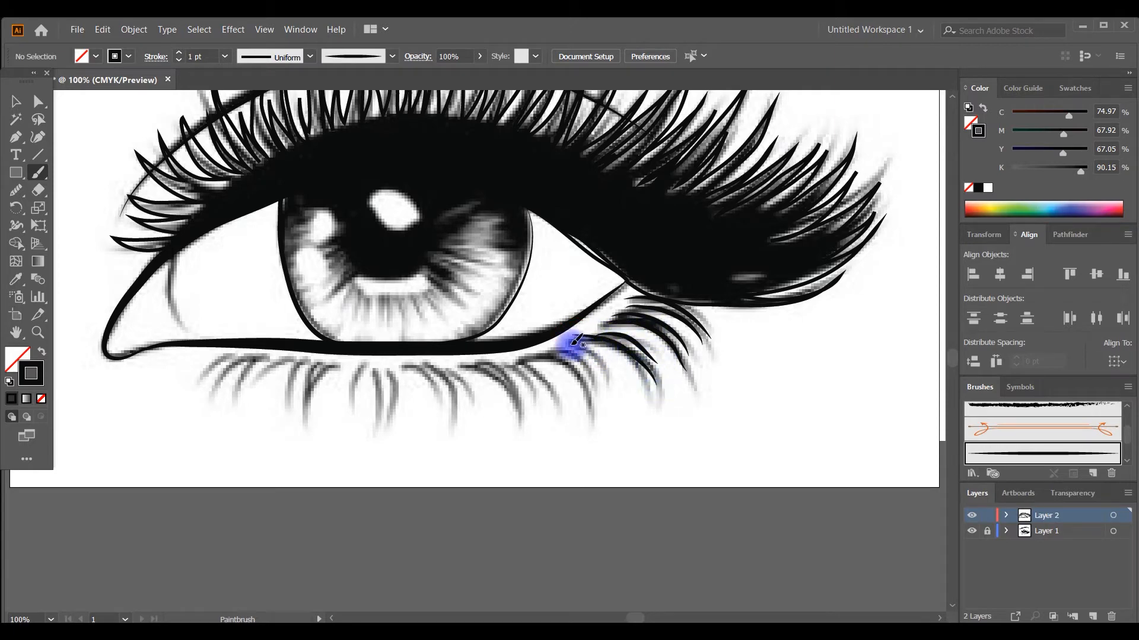
mouse_move(569, 343)
left_mouse_down()
mouse_move(625, 354)
mouse_move(643, 387)
left_mouse_up()
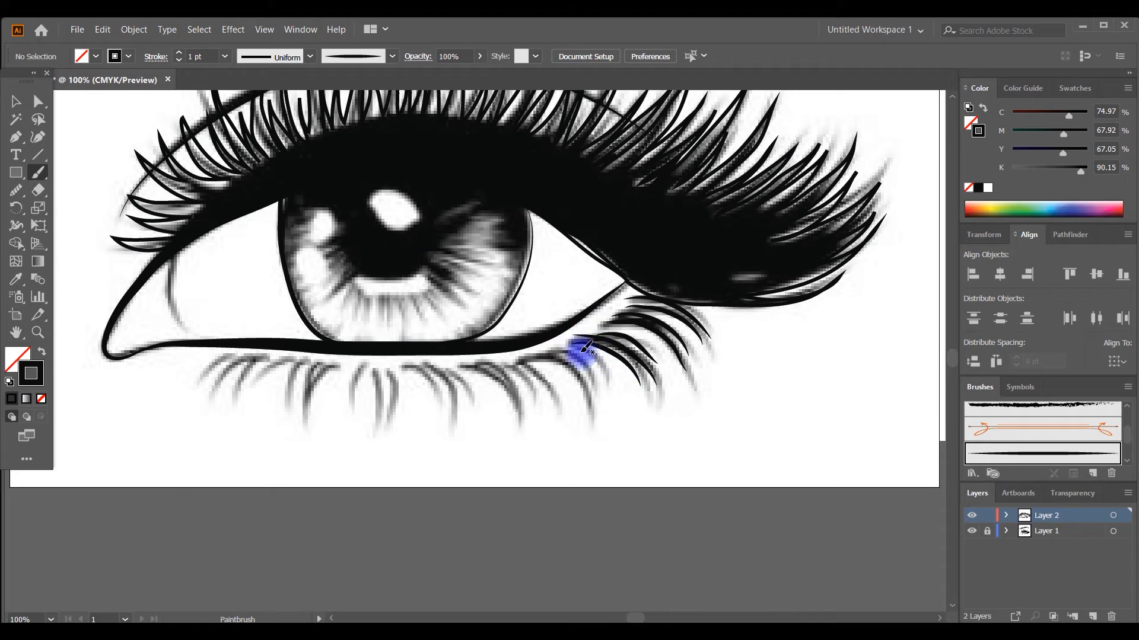
mouse_move(592, 349)
left_mouse_down()
mouse_move(604, 377)
mouse_move(557, 350)
mouse_move(602, 396)
left_mouse_up()
mouse_move(550, 351)
left_mouse_down()
mouse_move(583, 391)
mouse_move(589, 429)
left_mouse_up()
left_click_drag(520, 361, 561, 413)
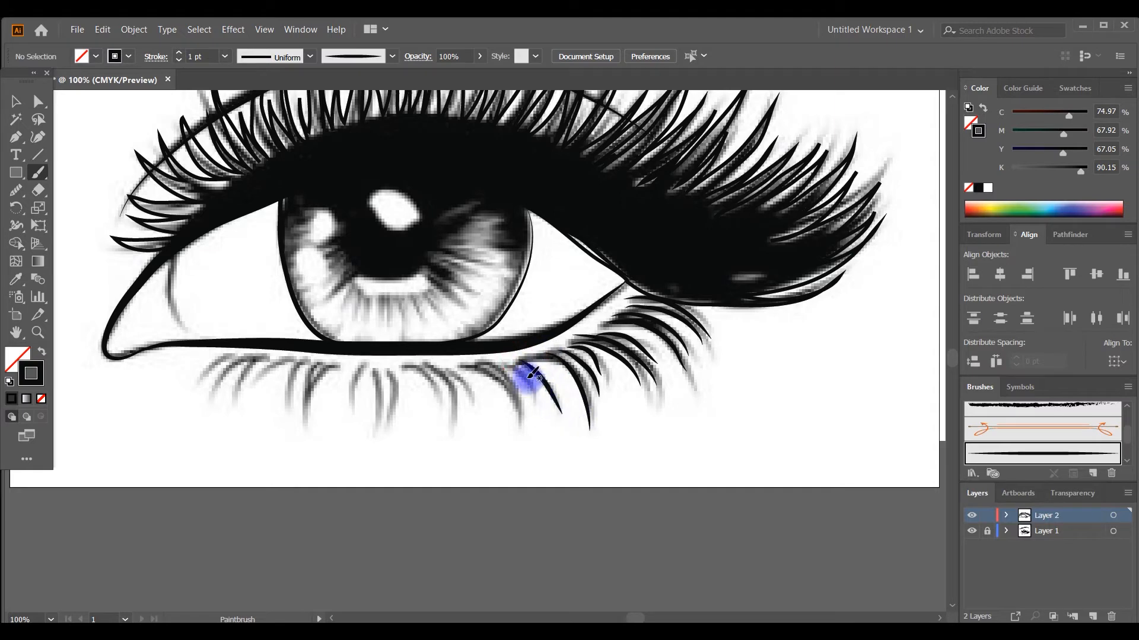
left_click_drag(510, 363, 534, 405)
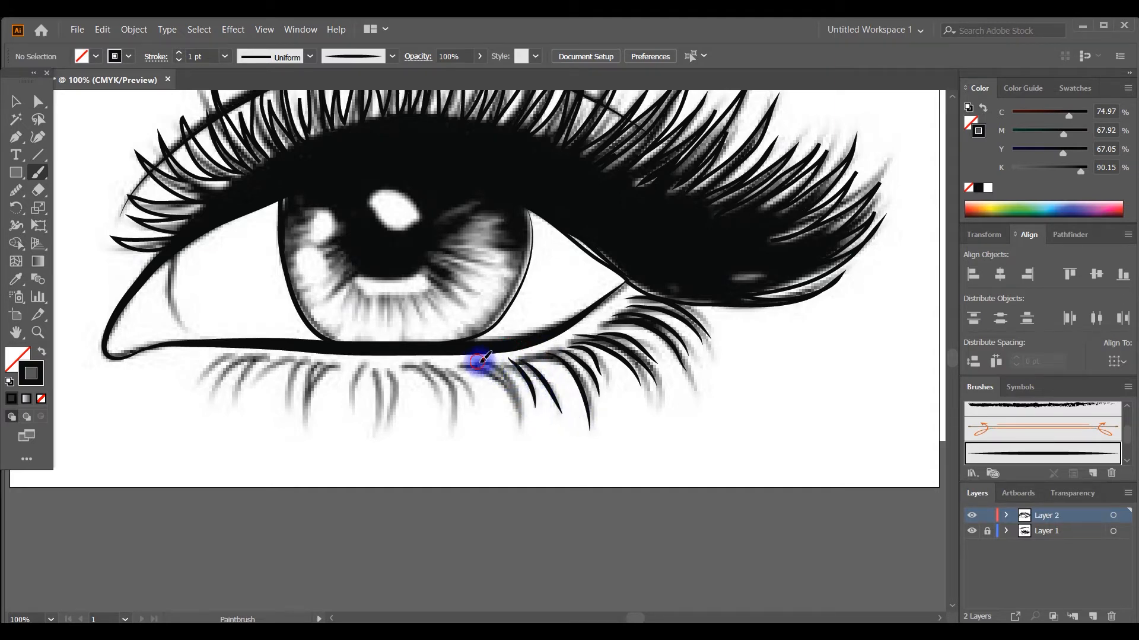
left_click_drag(484, 360, 511, 409)
left_click_drag(477, 367, 519, 427)
left_click_drag(487, 366, 518, 415)
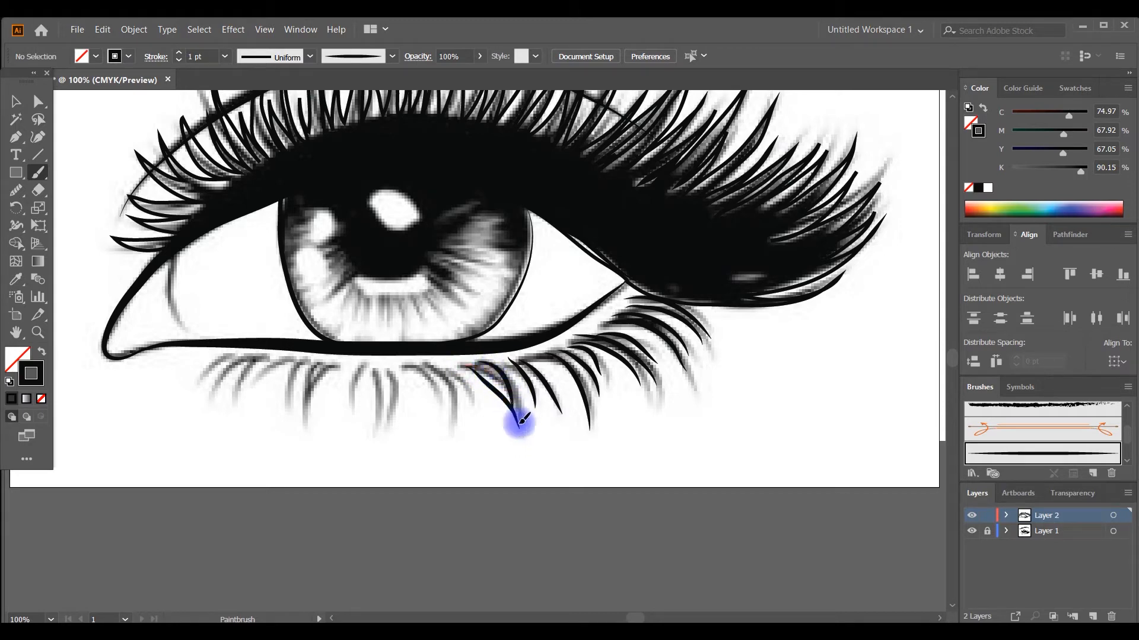
left_click_drag(440, 365, 475, 404)
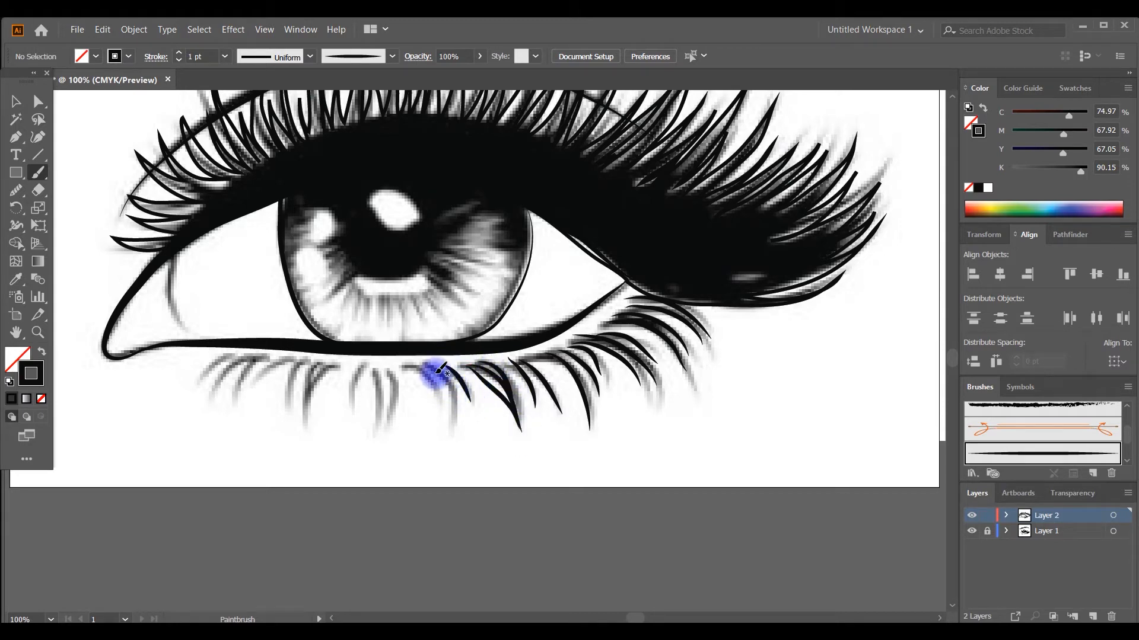
left_click_drag(436, 365, 447, 422)
left_click_drag(417, 368, 440, 404)
left_click_drag(380, 366, 382, 437)
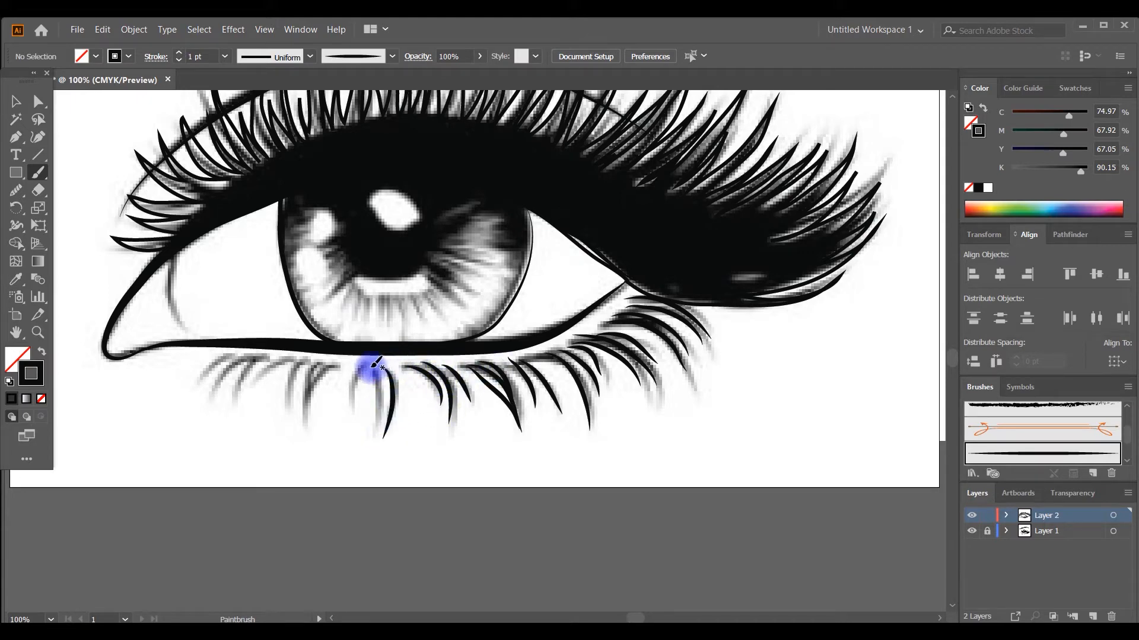
left_click_drag(375, 363, 373, 412)
mouse_move(364, 369)
left_mouse_down()
mouse_move(355, 417)
mouse_move(340, 366)
mouse_move(312, 393)
mouse_move(312, 416)
mouse_move(318, 362)
mouse_move(310, 415)
left_mouse_up()
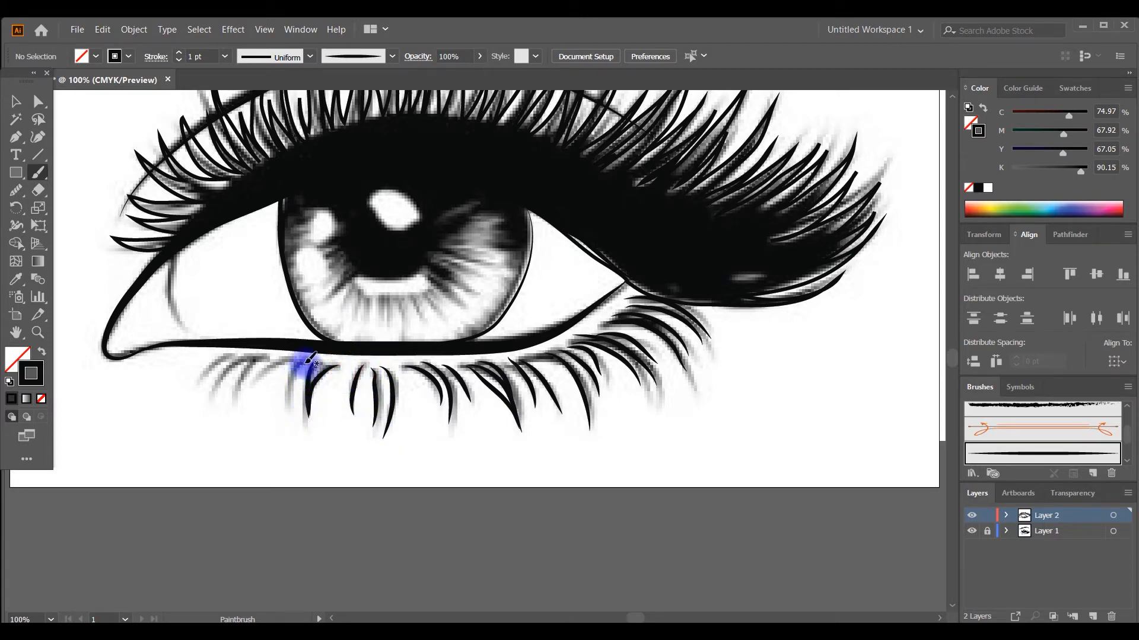
left_click_drag(300, 368, 287, 409)
left_click_drag(284, 354, 250, 396)
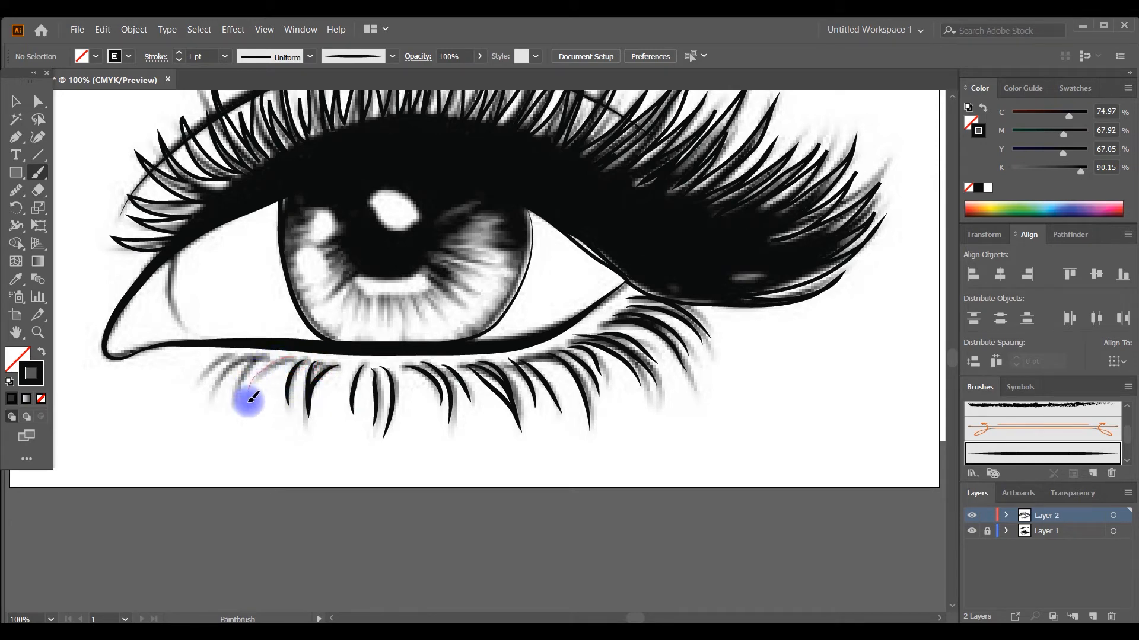
mouse_move(274, 352)
left_mouse_down()
mouse_move(243, 387)
mouse_move(259, 356)
mouse_move(232, 368)
mouse_move(214, 397)
left_mouse_up()
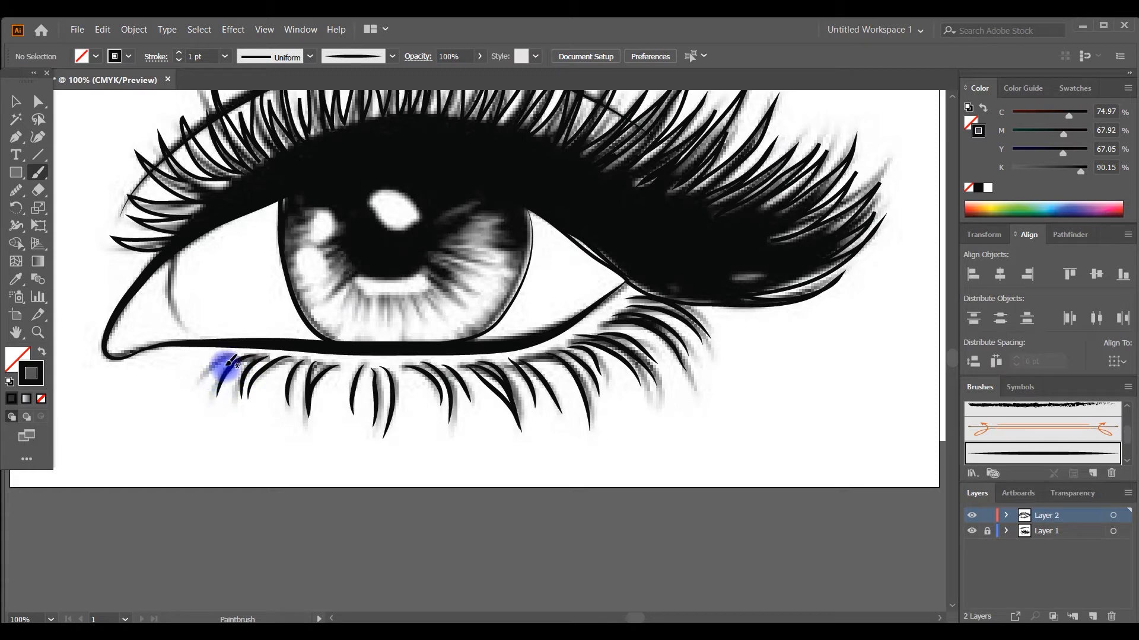
mouse_move(238, 351)
left_mouse_down()
mouse_move(213, 364)
mouse_move(202, 398)
left_mouse_up()
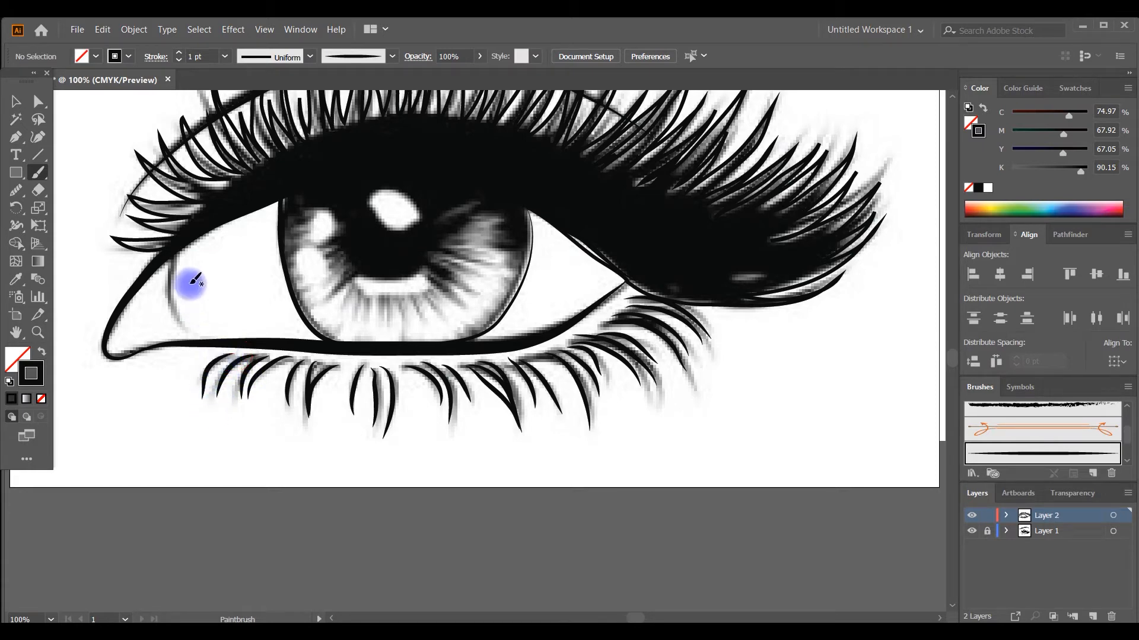
mouse_move(172, 254)
left_mouse_down()
mouse_move(160, 293)
mouse_move(189, 334)
left_mouse_up()
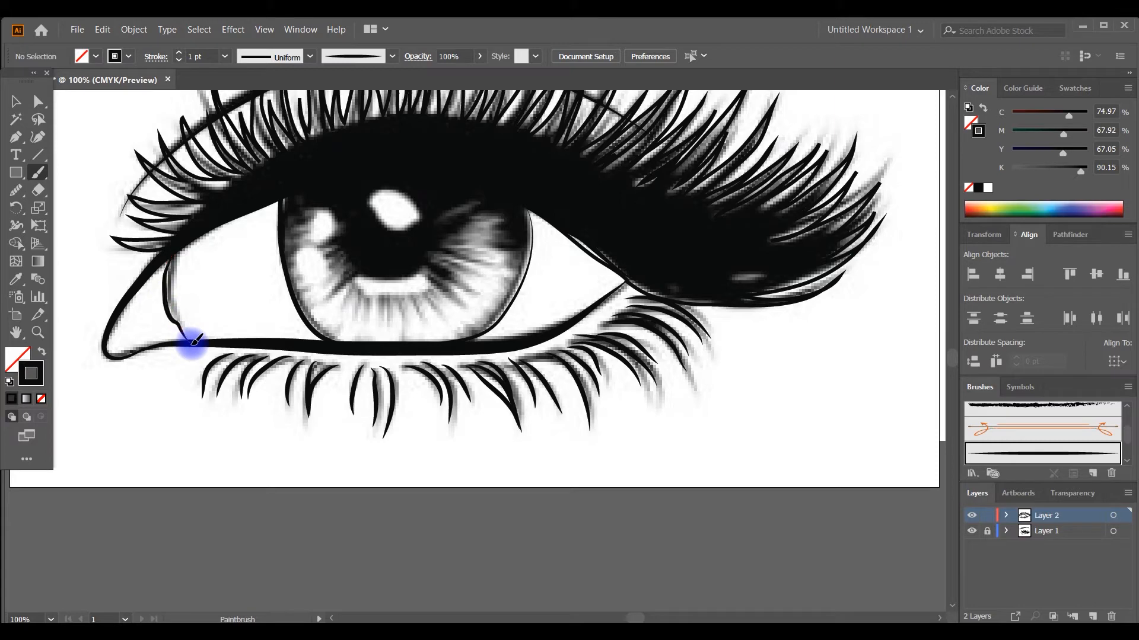
key("ctrl+z")
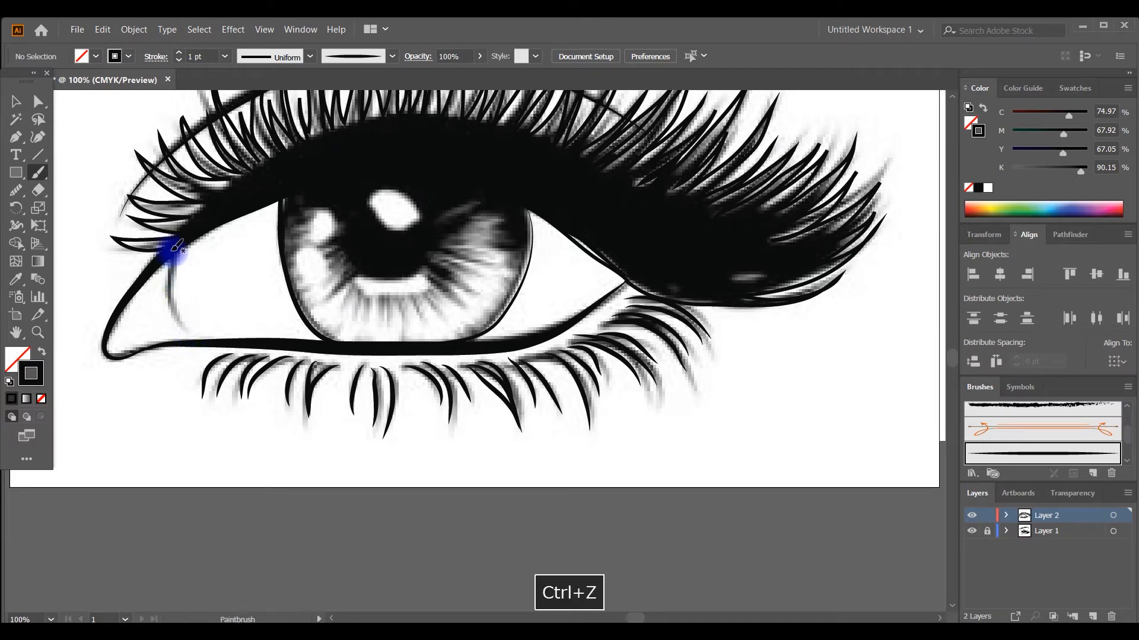
mouse_move(178, 244)
left_mouse_down()
mouse_move(185, 305)
mouse_move(209, 343)
left_mouse_up()
key("ctrl+z")
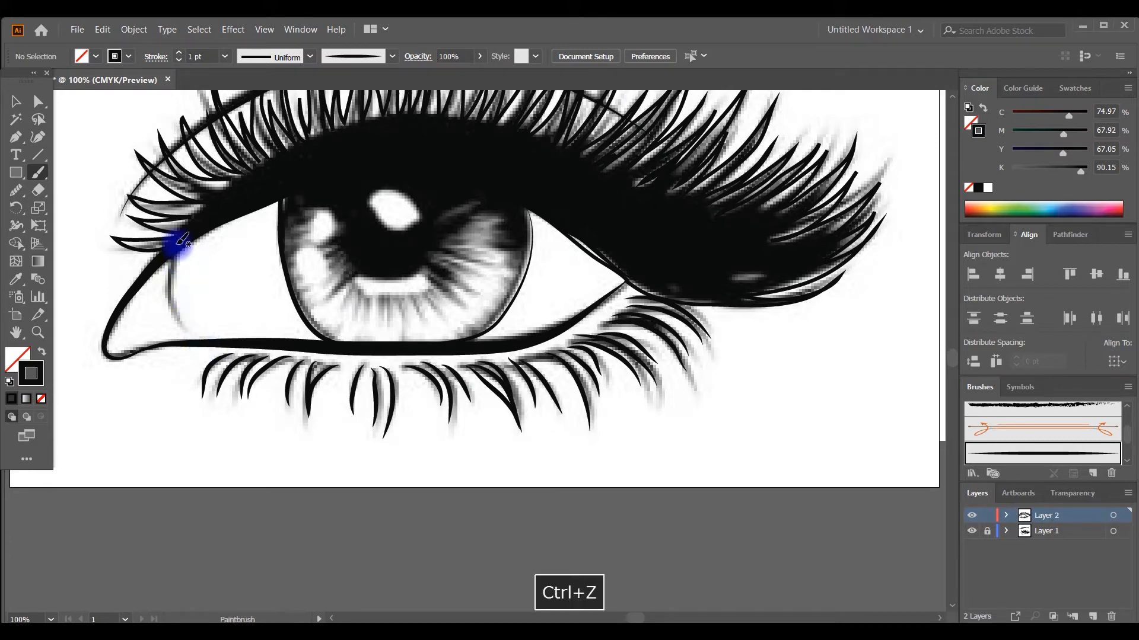
Trace the short curved line at the eye's inner corner with the Paintbrush and check the linework with the reference layer hidden.
left_click_drag(172, 259, 201, 338)
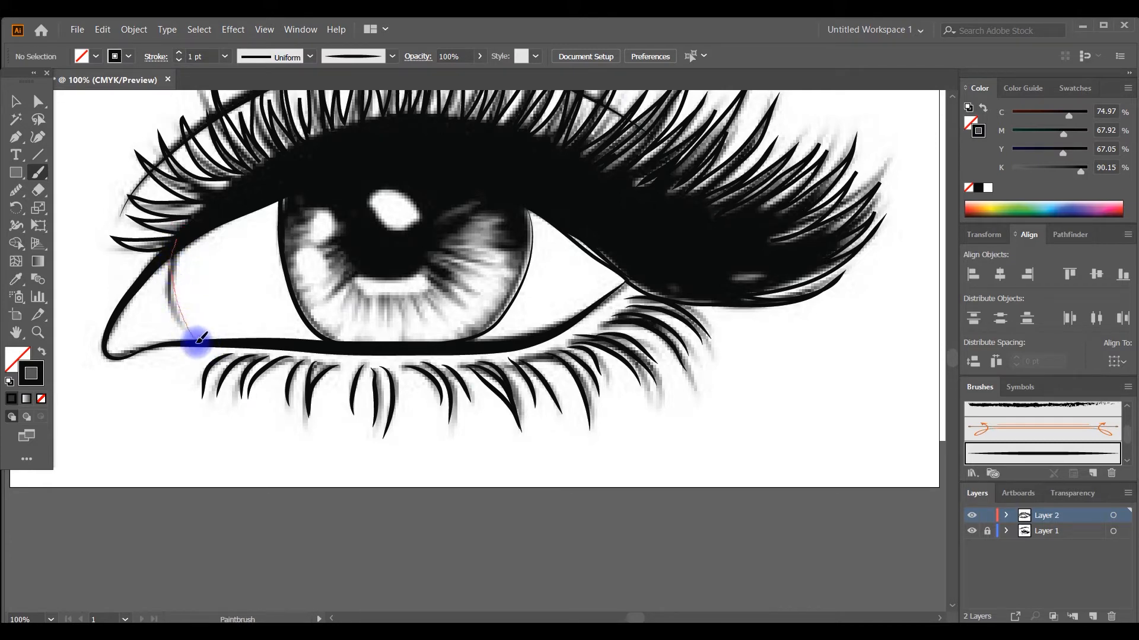
scroll(287, 320, "up", 3)
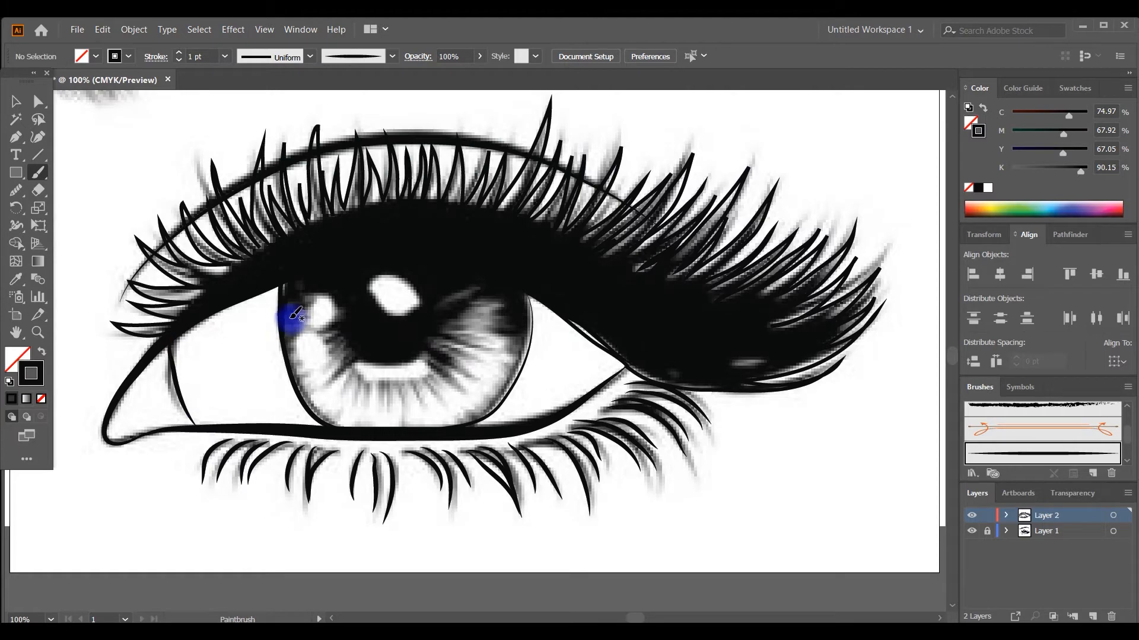
key("ctrl+minus")
key("ctrl+minus")
key("ctrl+minus")
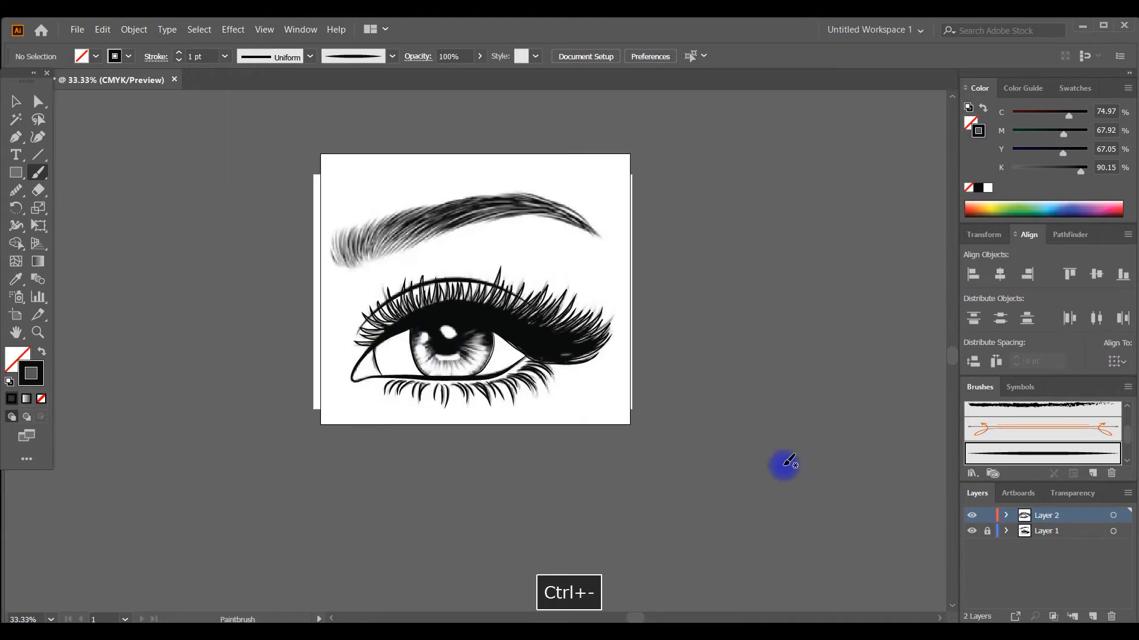
left_click(971, 532)
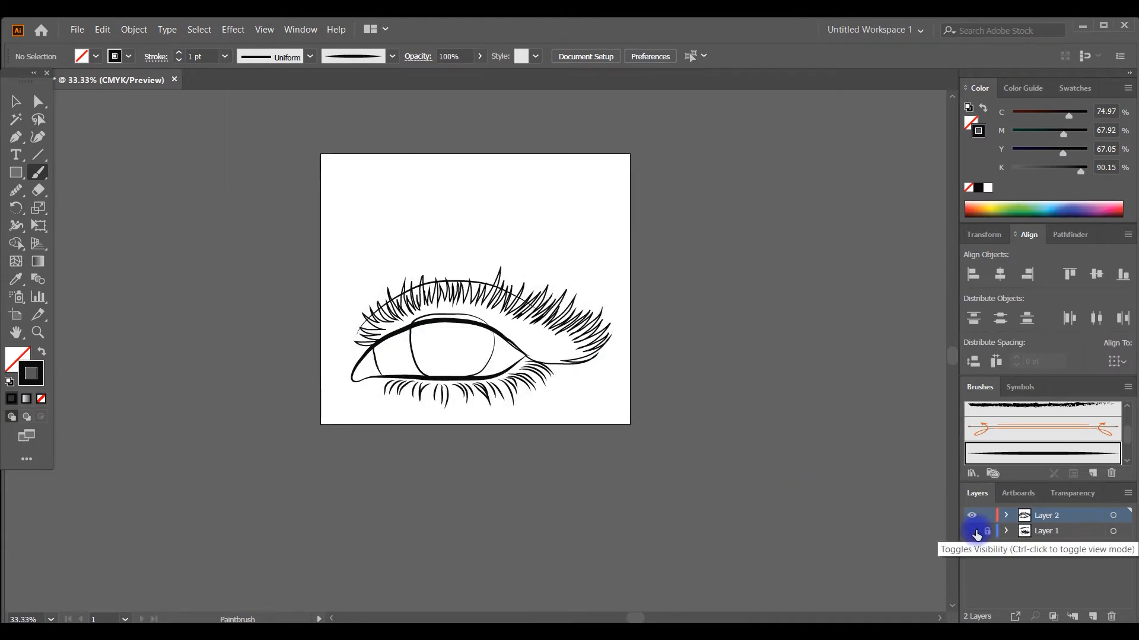
left_click(972, 531)
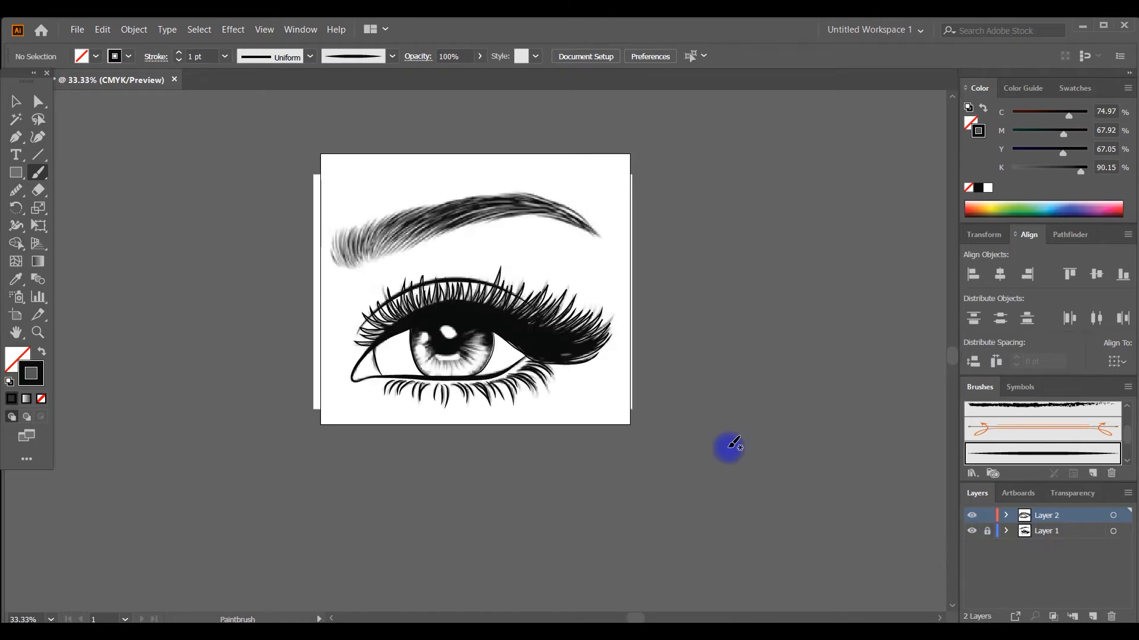
Trace the full outline of the eyebrow as one closed shape with the tapered 1 pt Paintbrush.
key("ctrl+equal")
key("ctrl+equal")
scroll(451, 368, "up", 4)
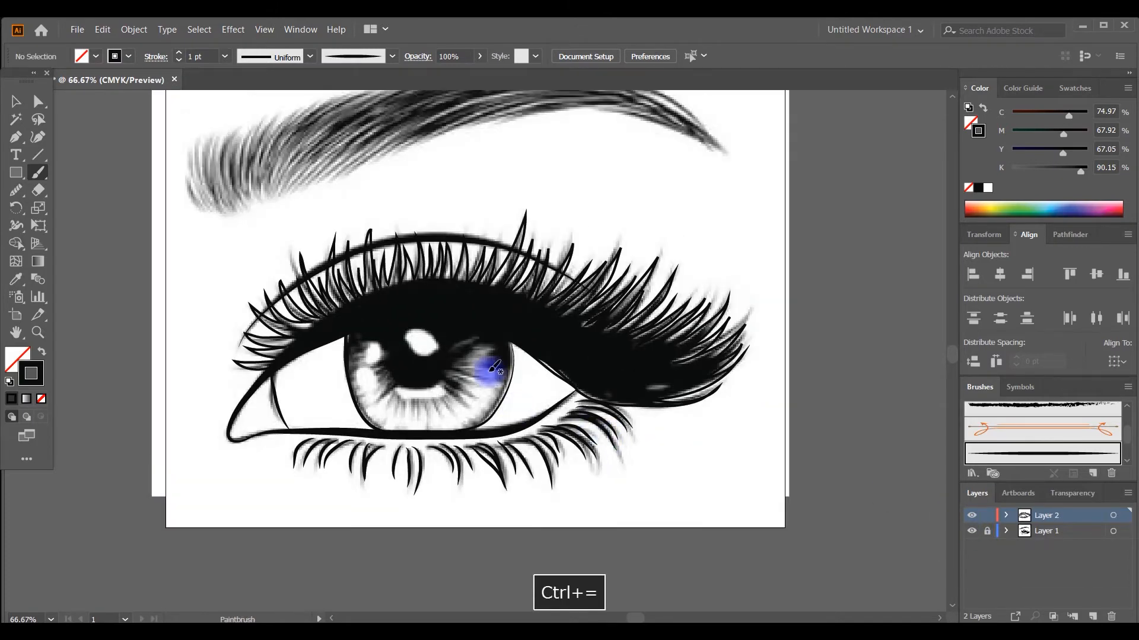
mouse_move(213, 300)
left_mouse_down()
mouse_move(185, 233)
mouse_move(482, 147)
mouse_move(560, 146)
mouse_move(632, 164)
mouse_move(708, 230)
mouse_move(640, 203)
mouse_move(527, 201)
mouse_move(205, 299)
left_mouse_up()
scroll(538, 290, "down", 2)
scroll(539, 290, "down", 5)
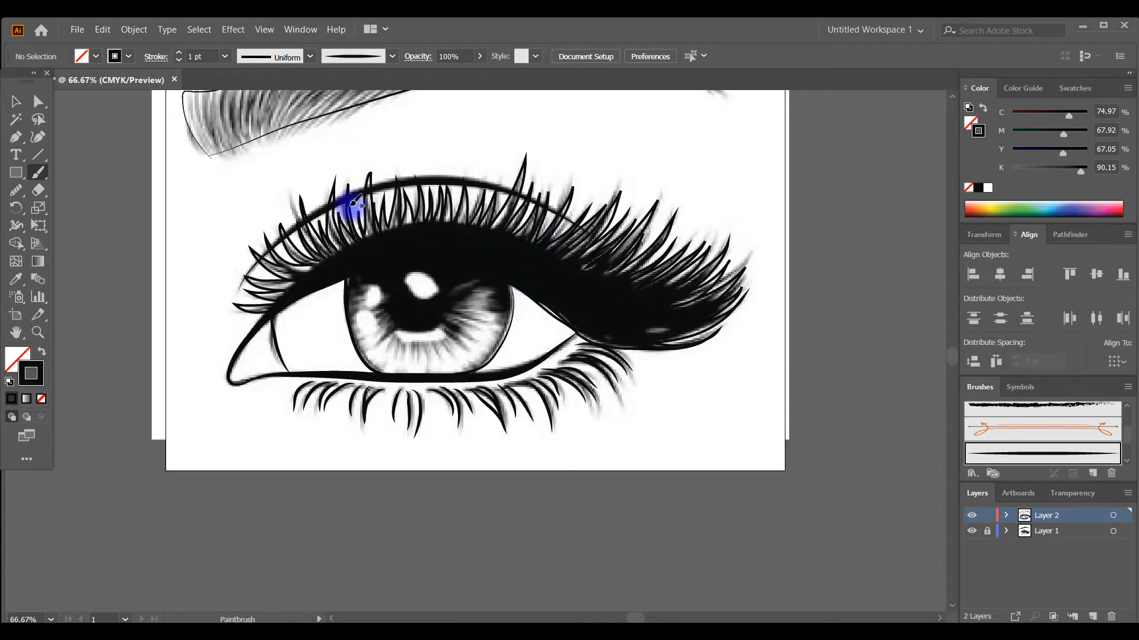
Fill the upper lash and eyeliner shape with solid black and no stroke by swapping its fill and stroke.
left_click(16, 102)
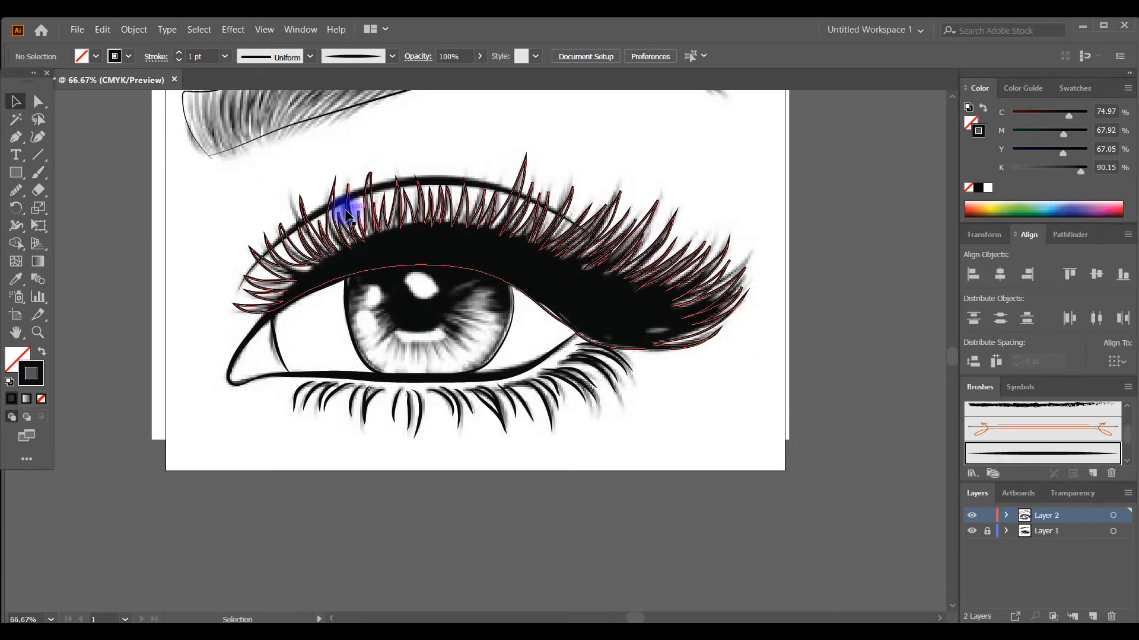
left_click(279, 173)
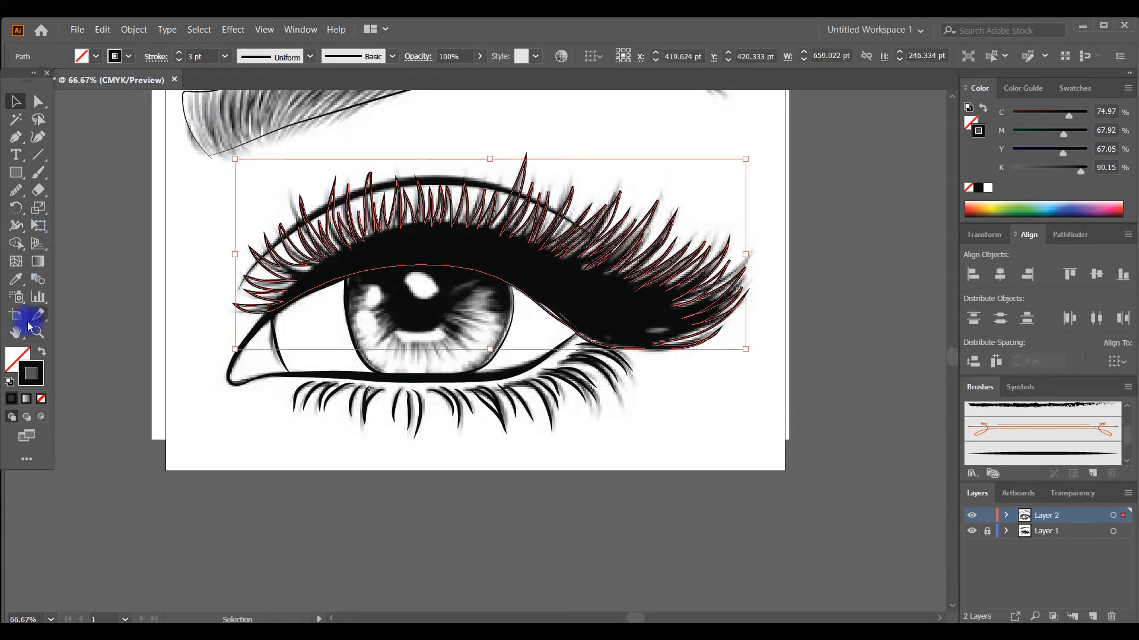
left_click(41, 350)
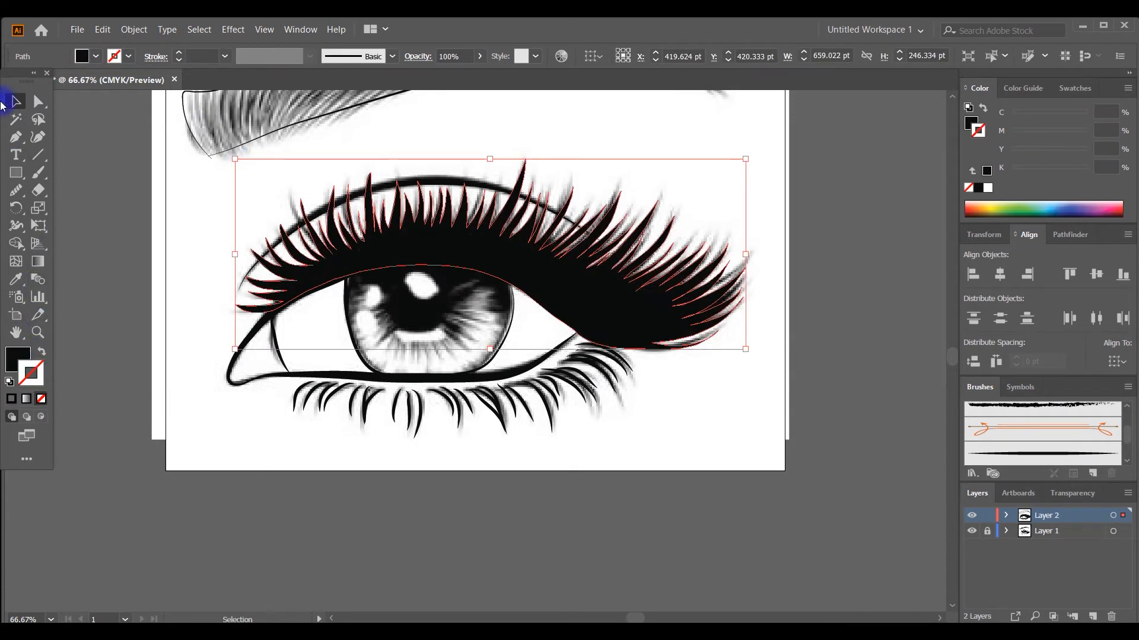
left_click(98, 203)
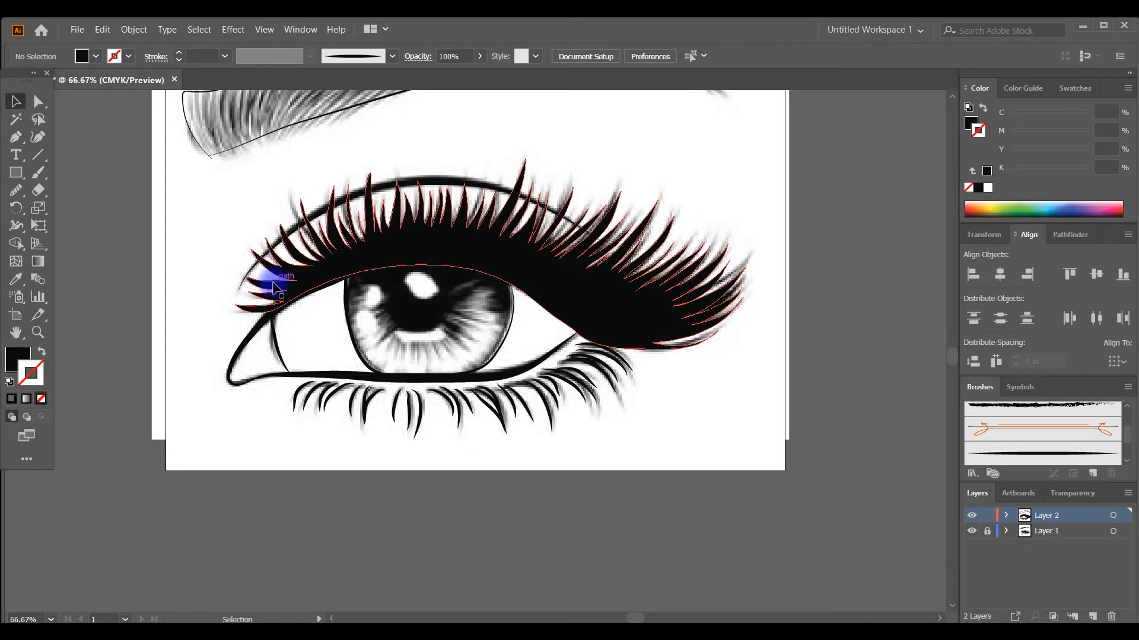
Swap the iris outline's fill and stroke so the iris has a solid black fill and no stroke.
left_click(360, 356)
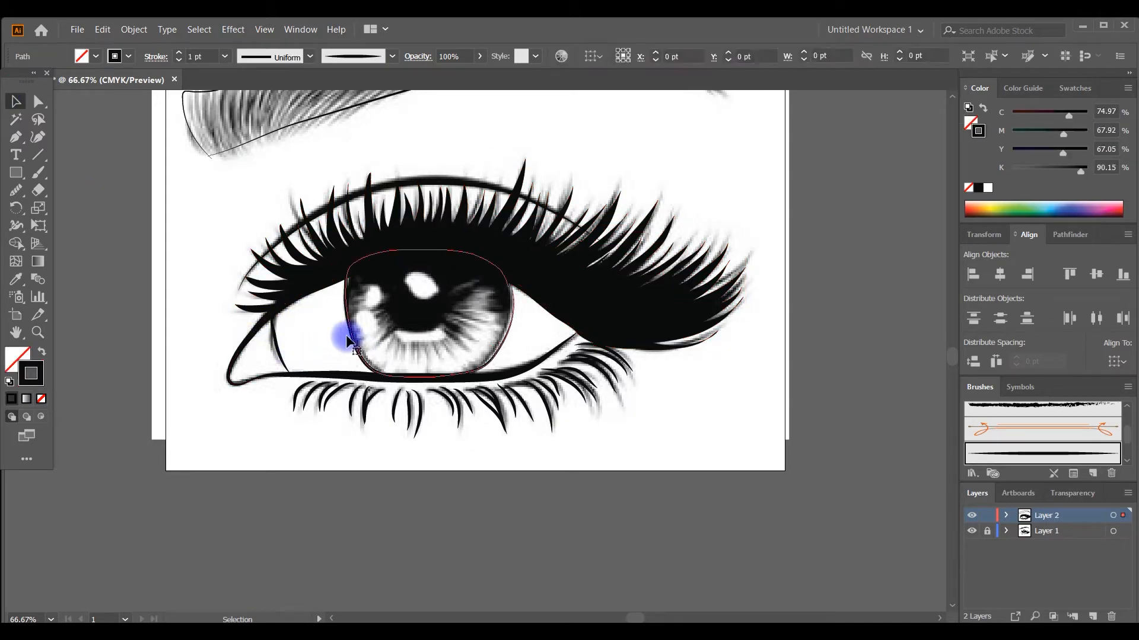
left_click(43, 352)
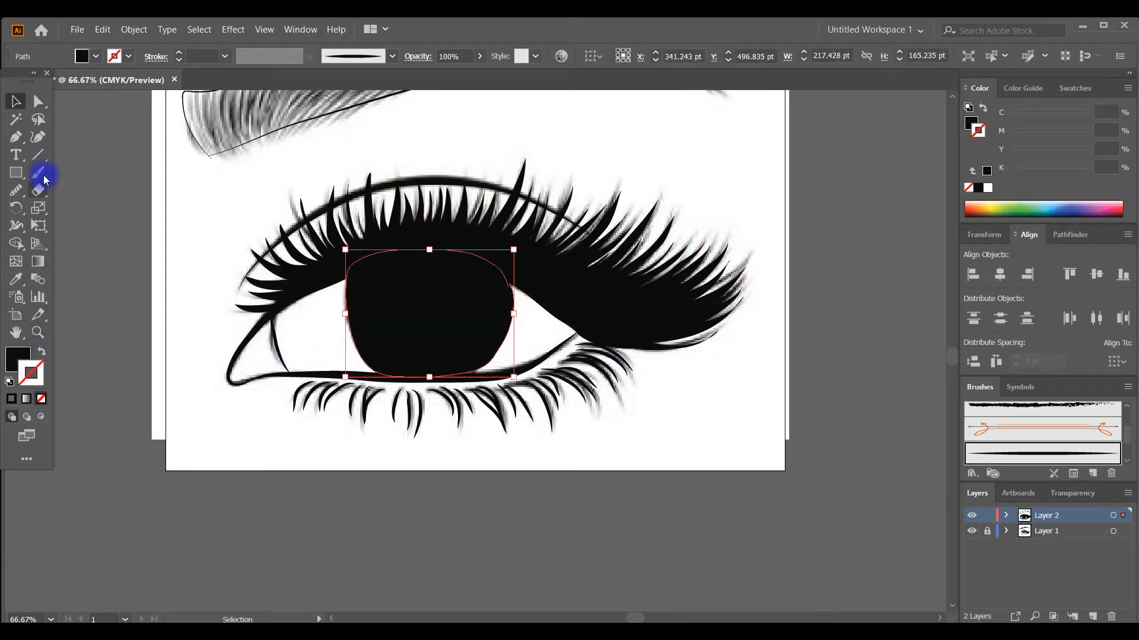
left_click(189, 316)
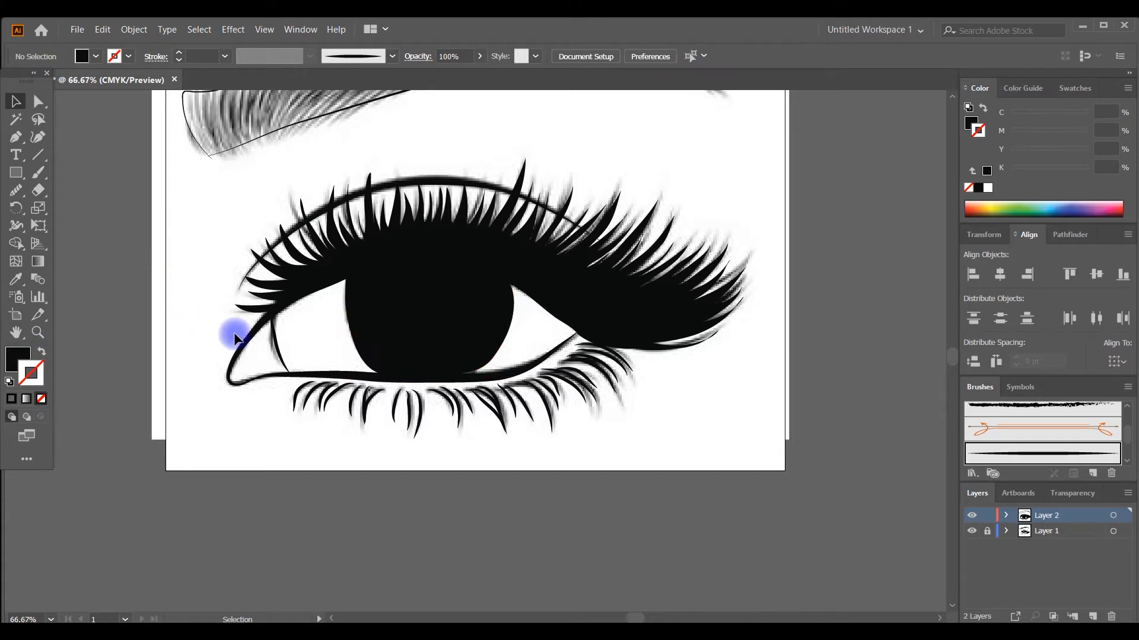
Fill the eye-opening outline with white, trying light grey first, and deselect it.
left_click(265, 372)
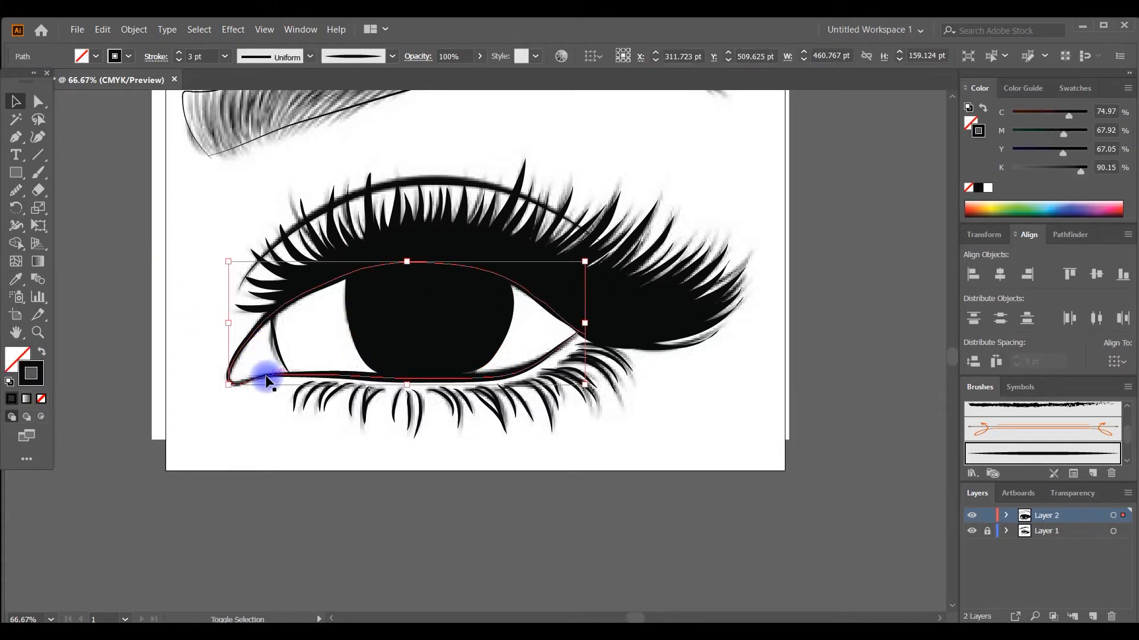
left_click(265, 378, "shift")
left_click(95, 56)
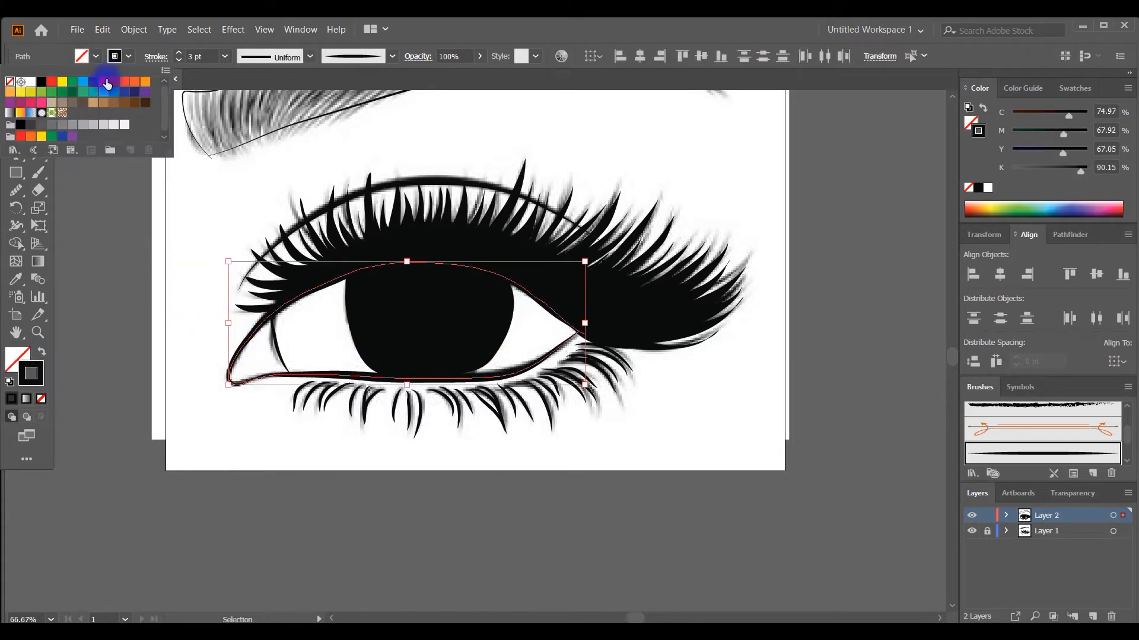
left_click(113, 125)
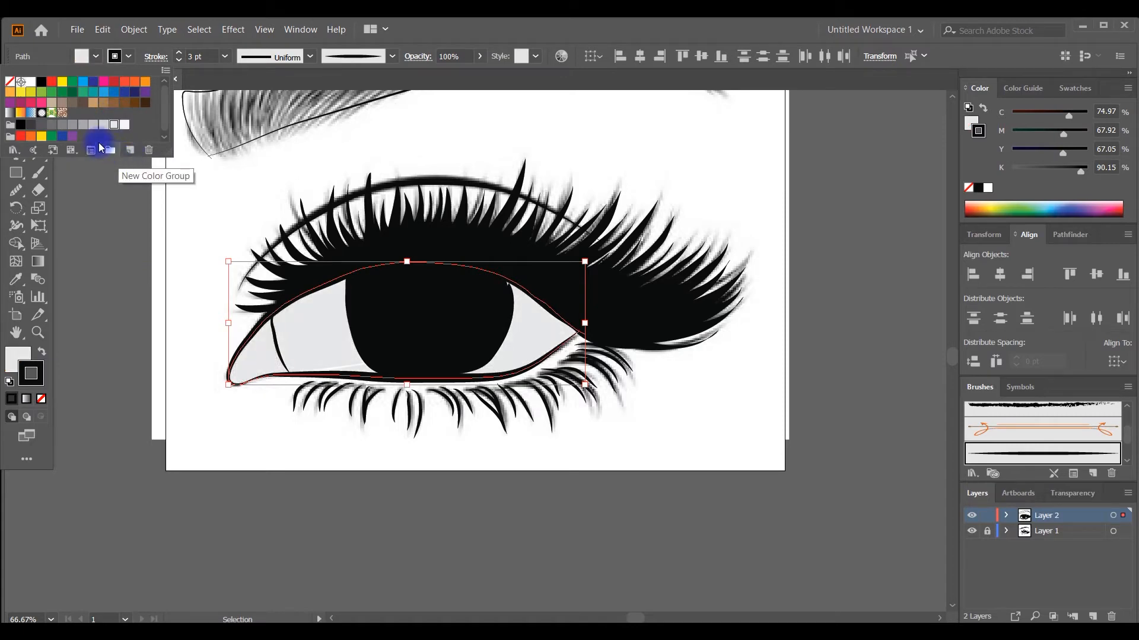
left_click(32, 81)
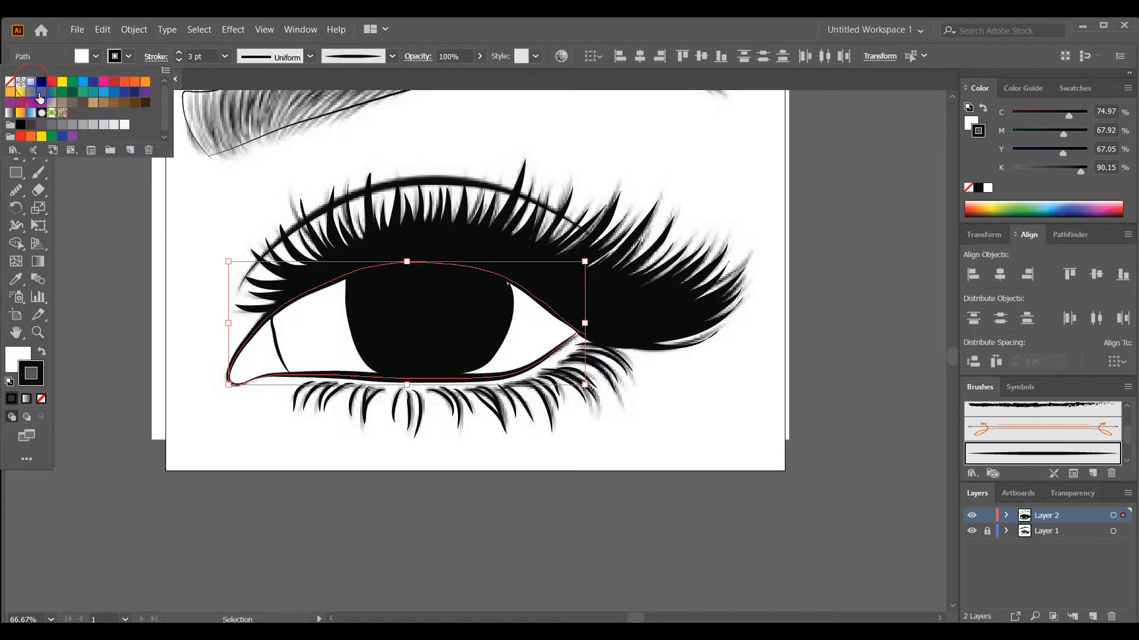
left_click(124, 249)
left_click(178, 237)
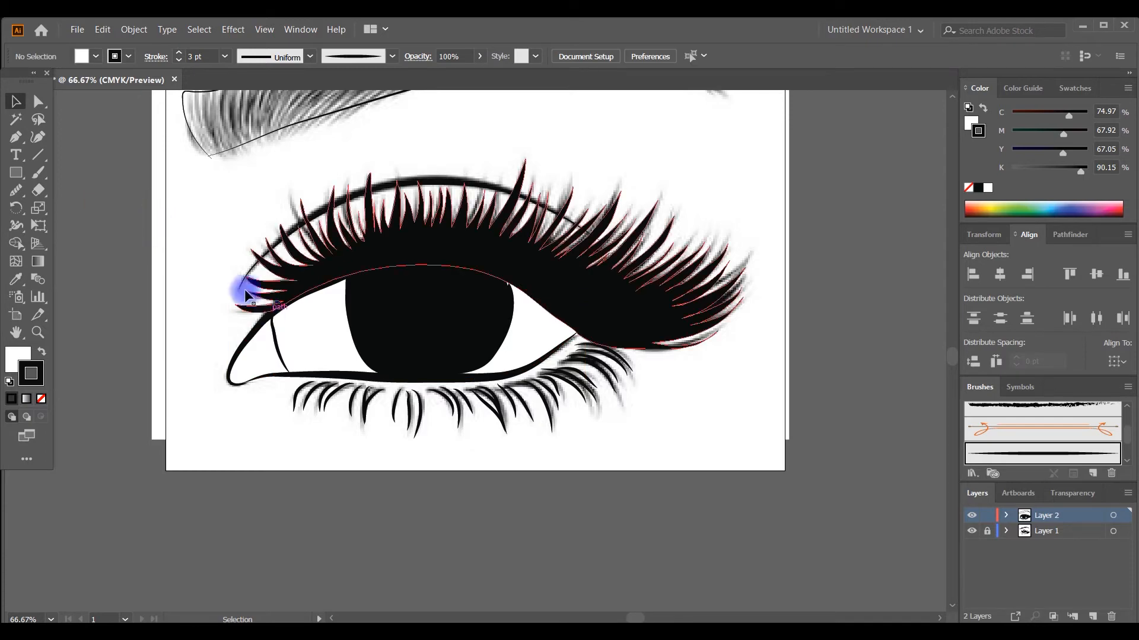
Fill the eyebrow outline with black and deselect it.
scroll(301, 213, "up", 3)
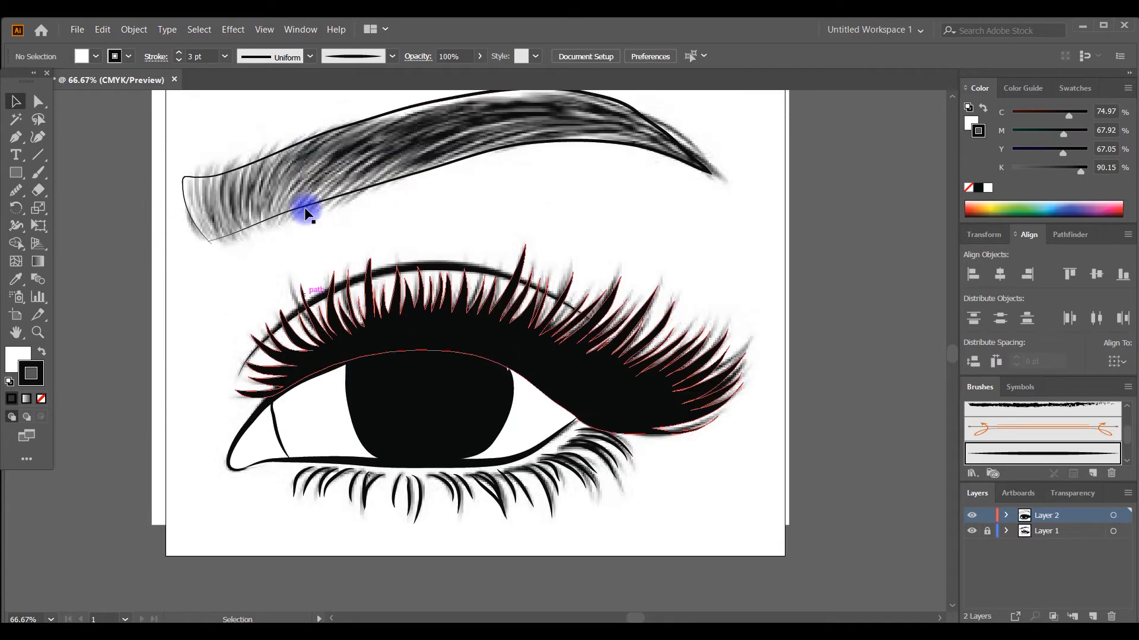
left_click(304, 145)
left_click(97, 57)
left_click(41, 82)
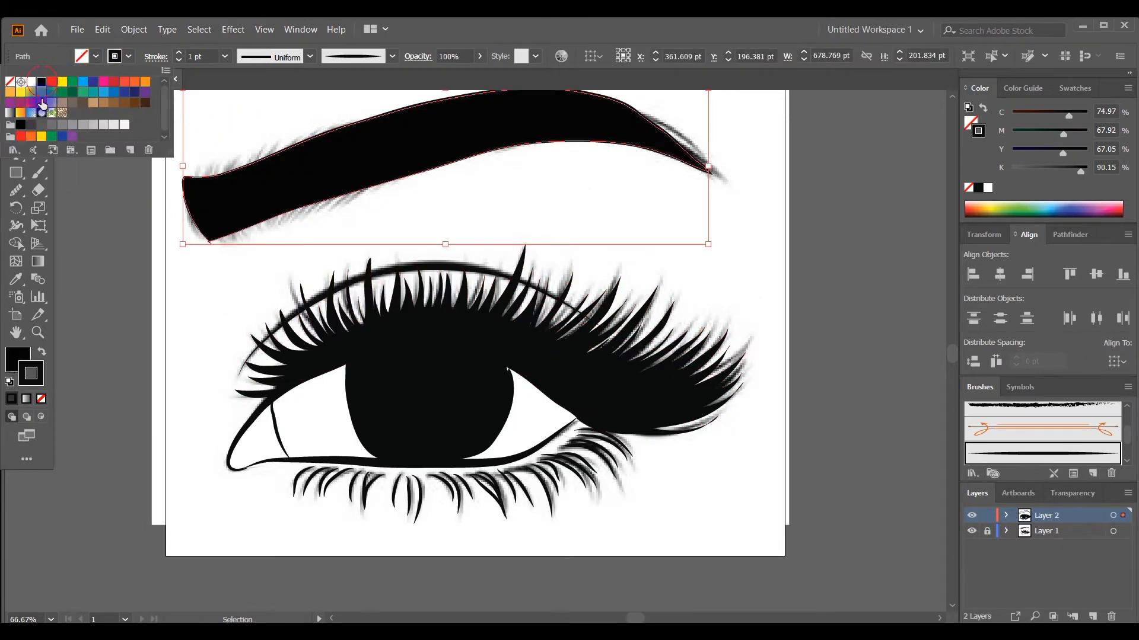
left_click(84, 200)
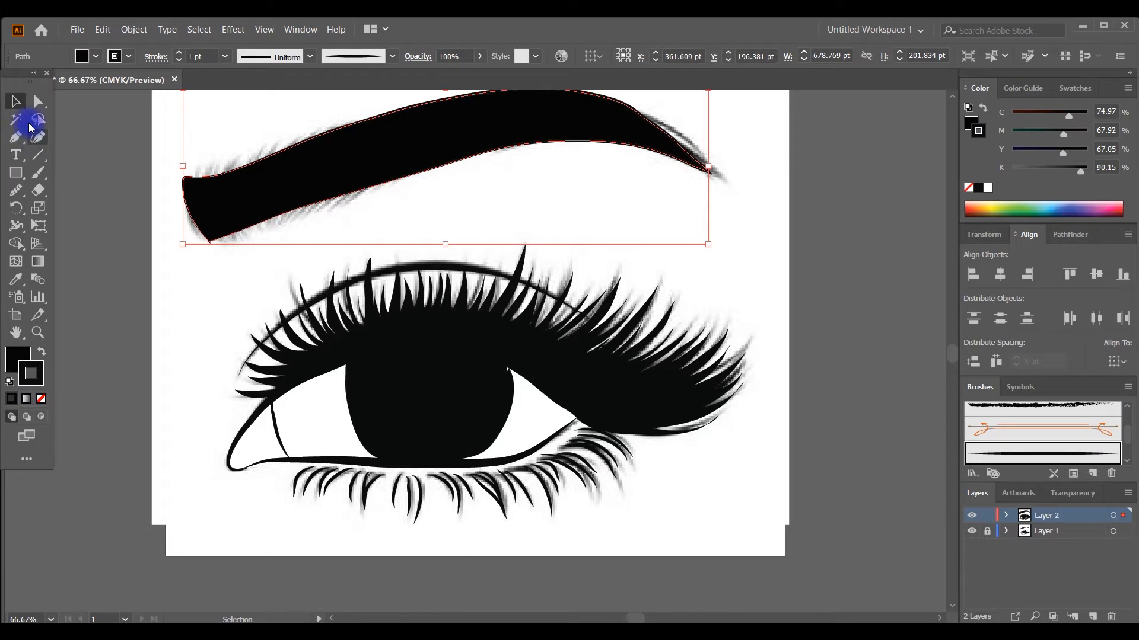
left_click(94, 195)
Check the filled artwork without the reference layer, and move the unlocked reference image off the artboard, beside the artwork.
key("ctrl+minus")
key("ctrl+minus")
key("ctrl+minus")
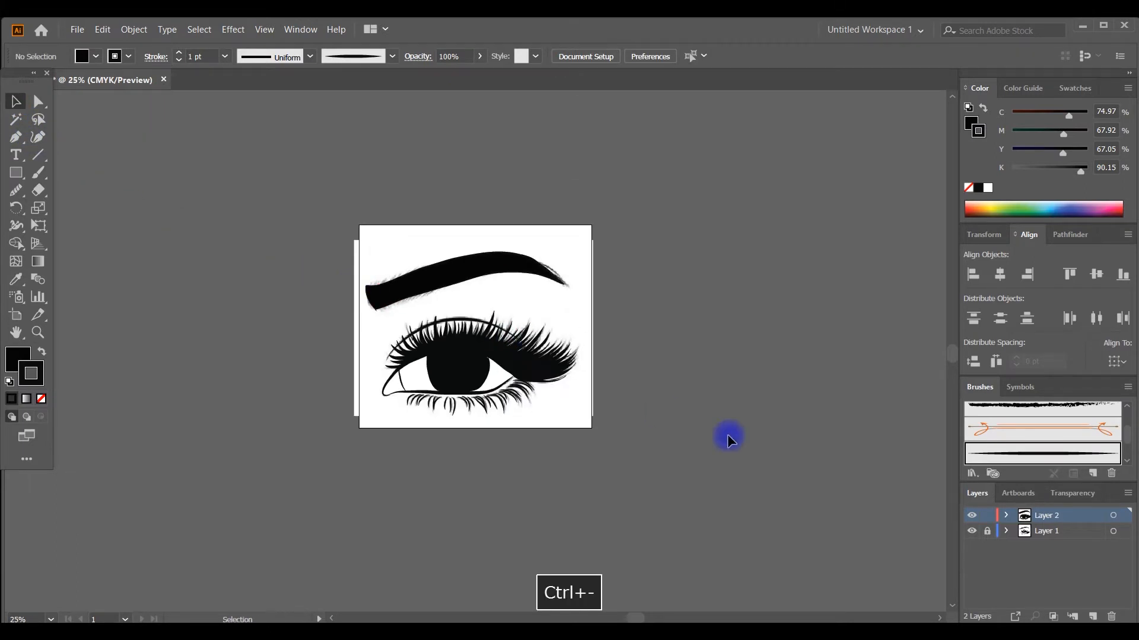
left_click(971, 531)
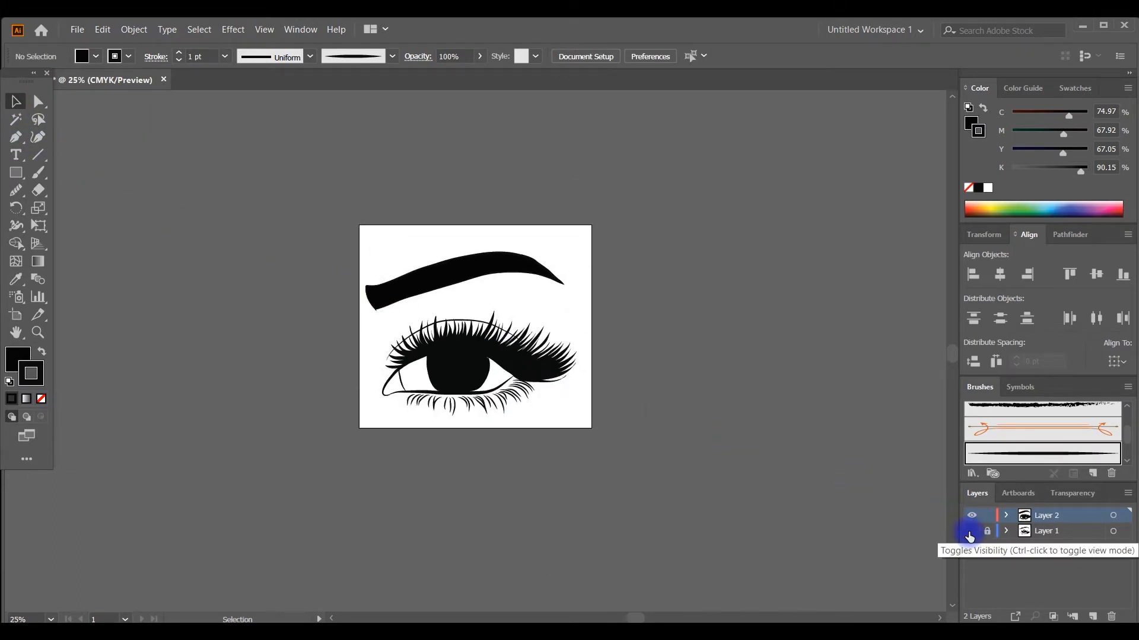
left_click(971, 533)
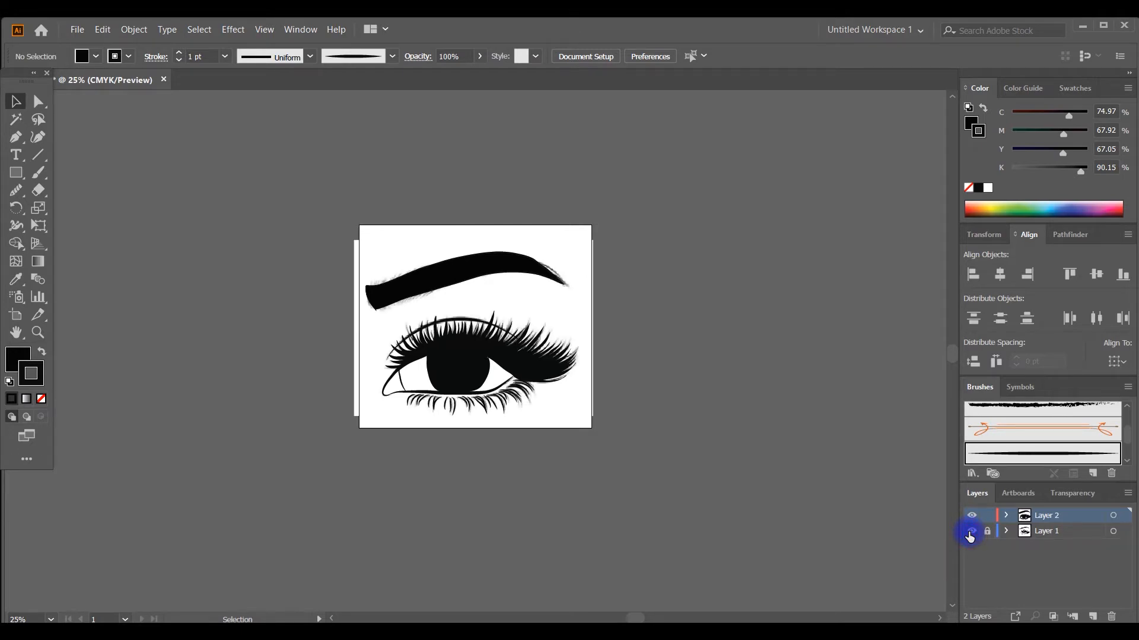
left_click(971, 532)
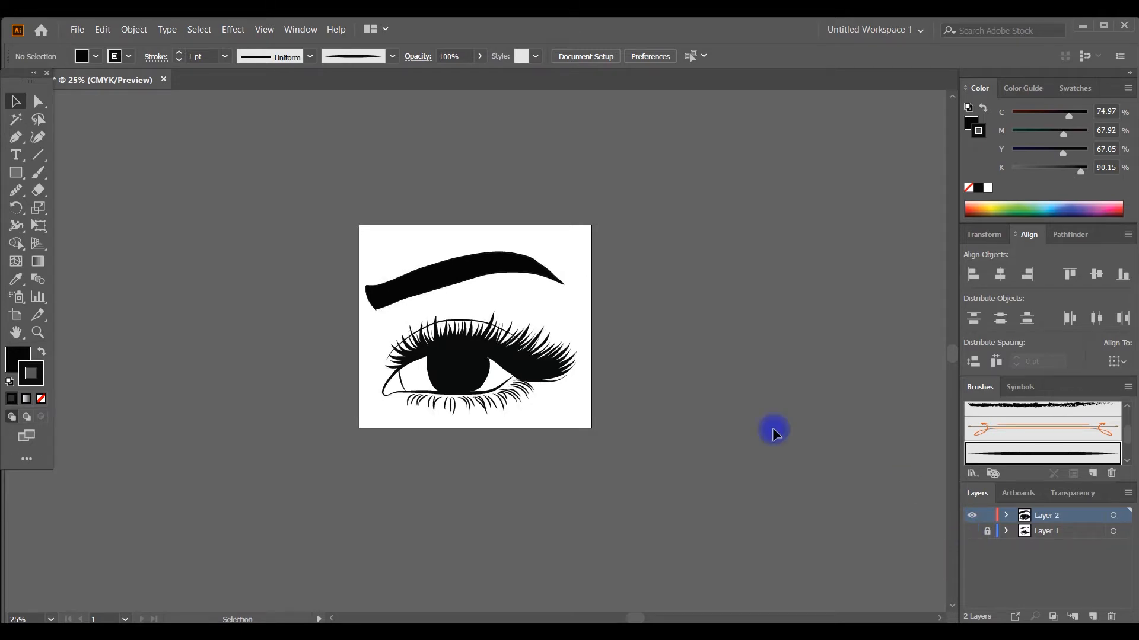
left_click(973, 532)
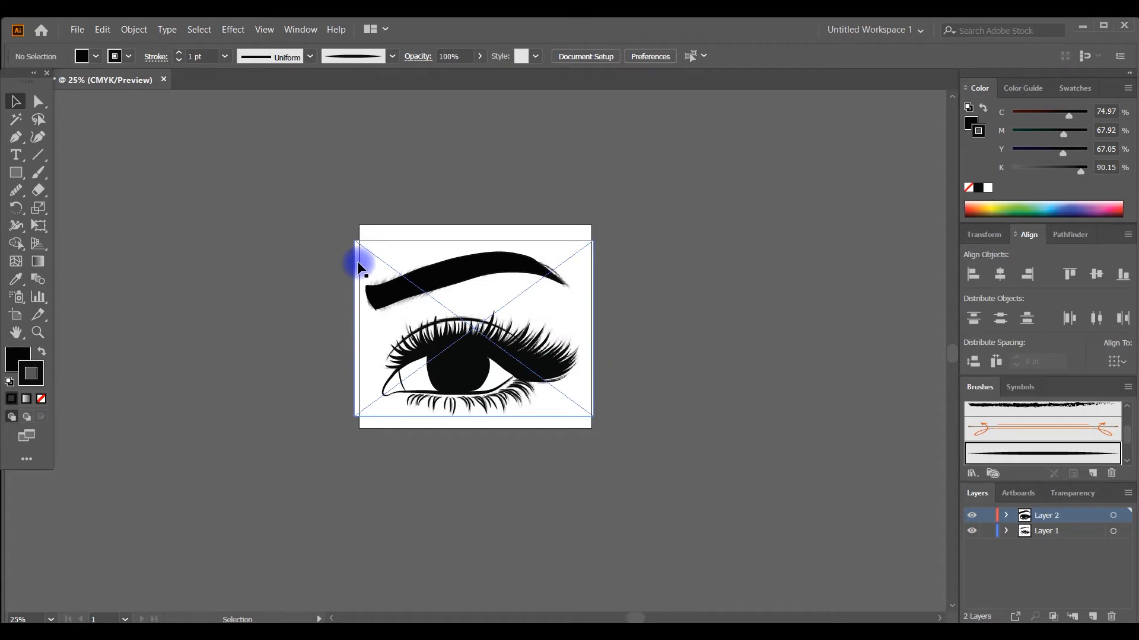
left_click_drag(357, 264, 729, 284)
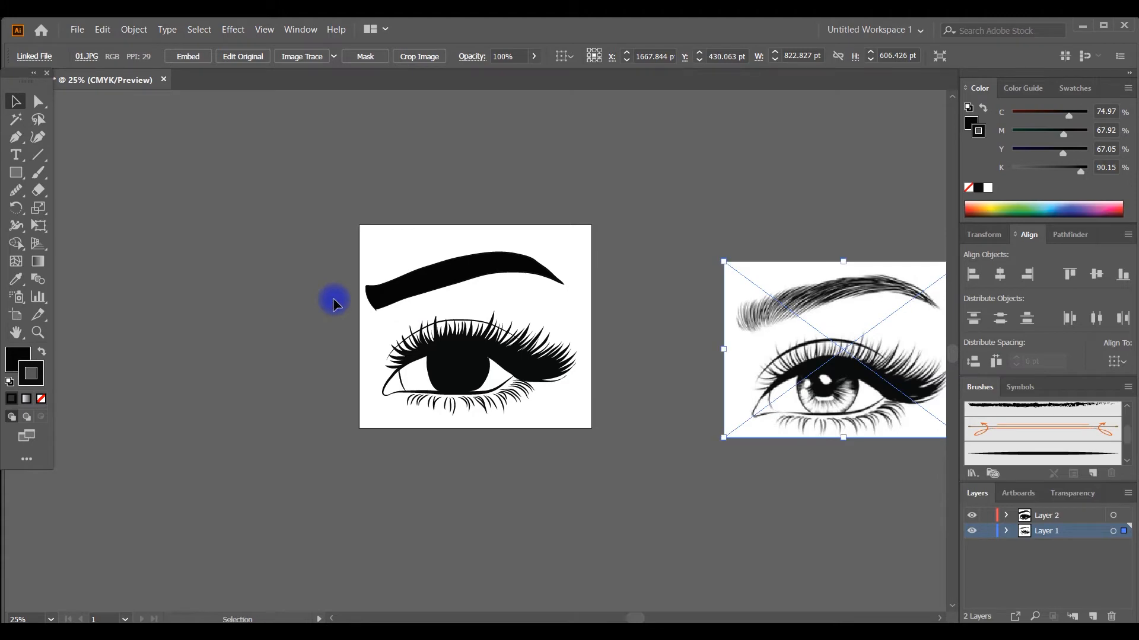
Select the black iris and redraw its right and lower edges with the Pencil tool to smooth the outline.
key("ctrl+equal")
key("ctrl+equal")
key("ctrl+equal")
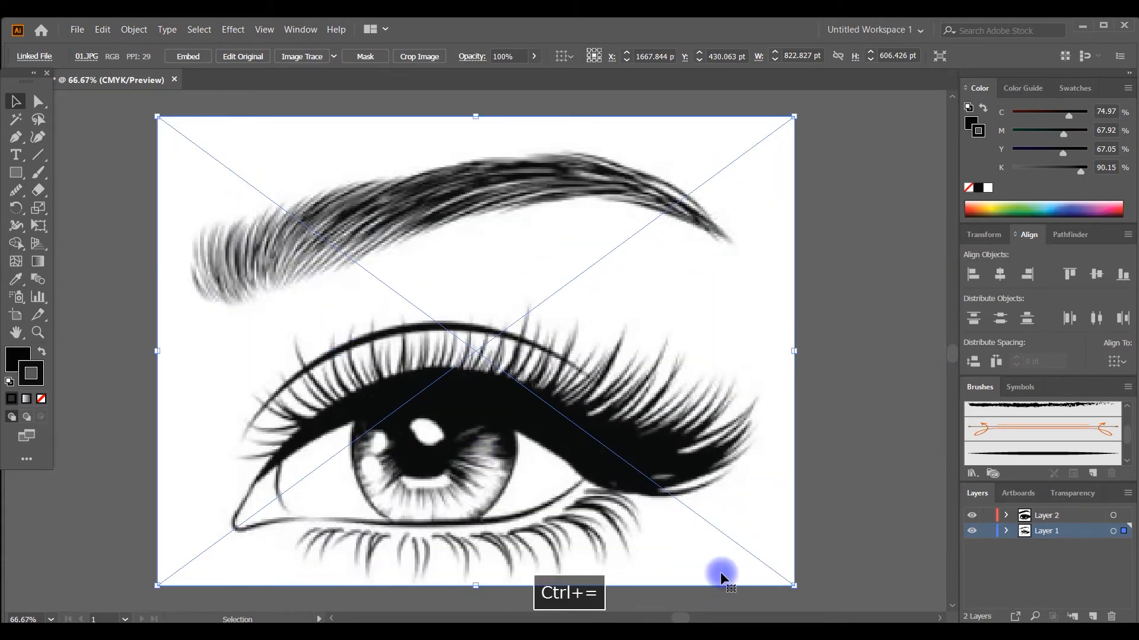
left_click_drag(668, 617, 627, 618)
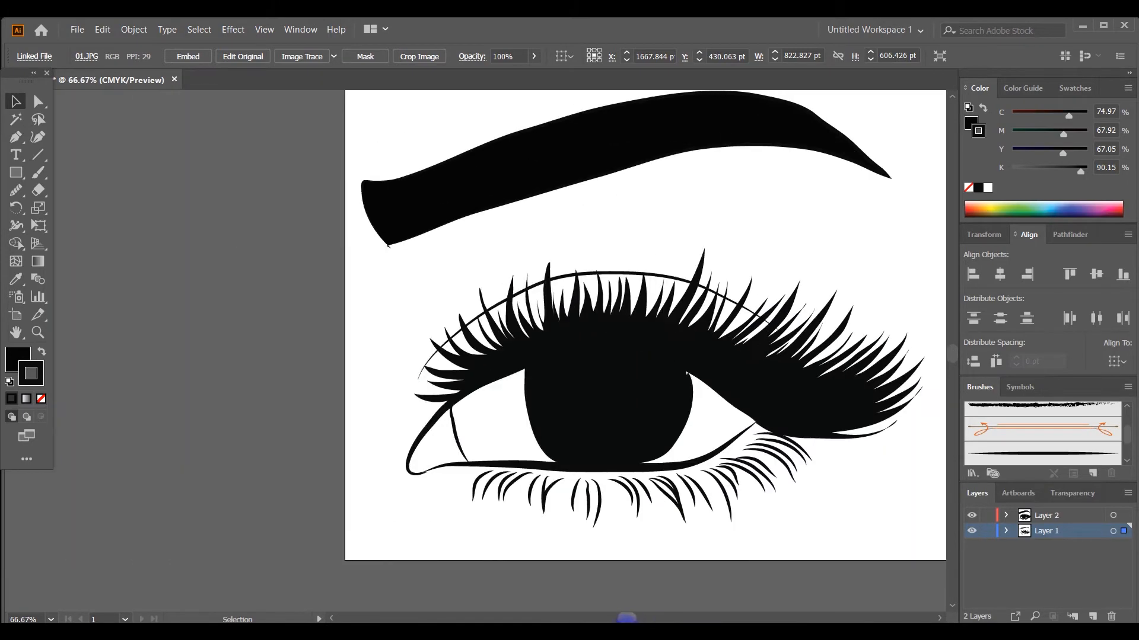
left_click(614, 440)
key("ctrl+equal")
key("ctrl+equal")
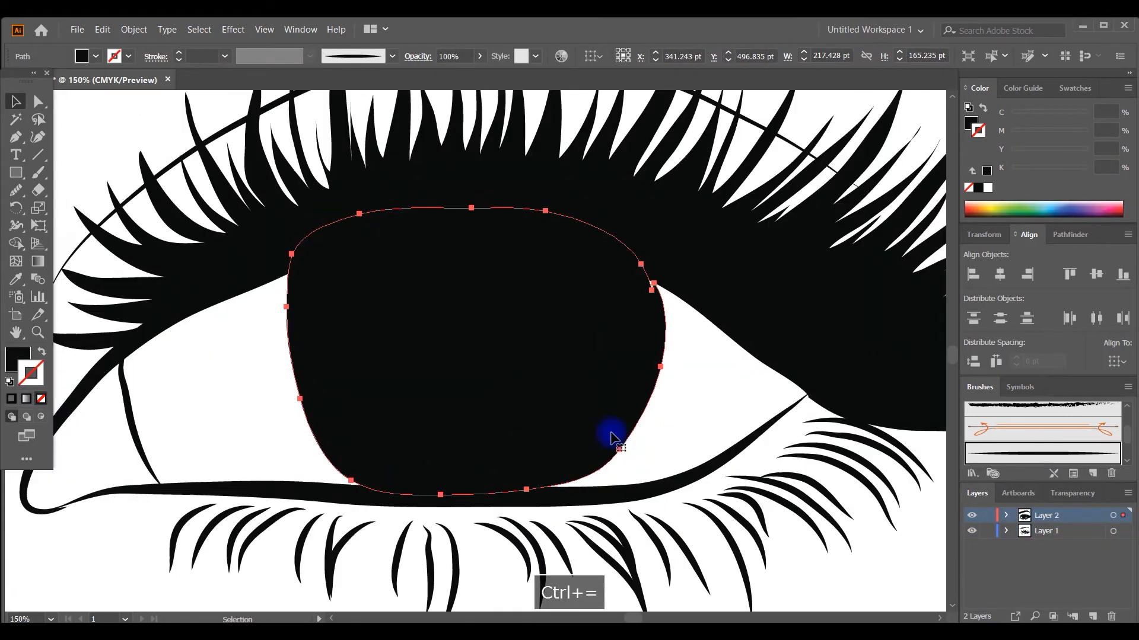
left_click(15, 191)
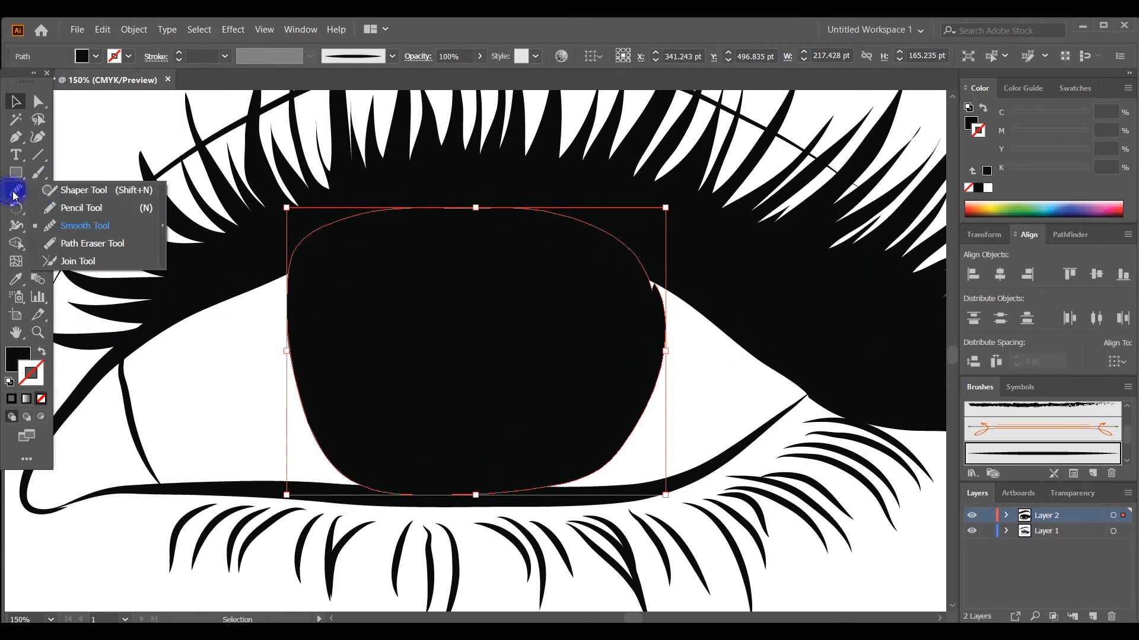
left_click(59, 207)
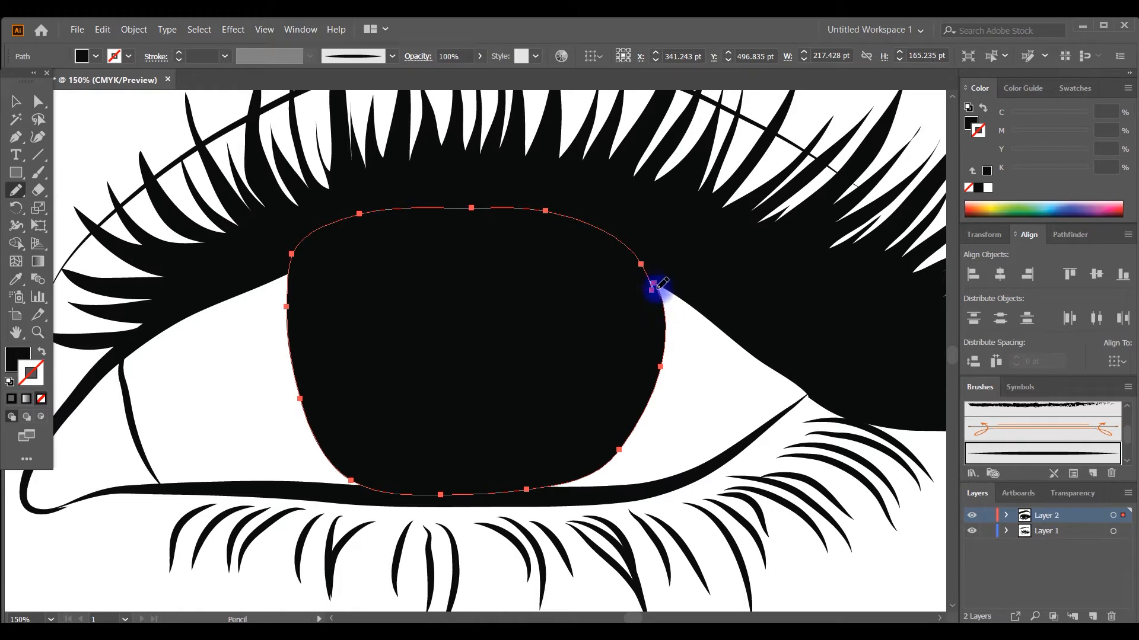
scroll(640, 304, "down", 3)
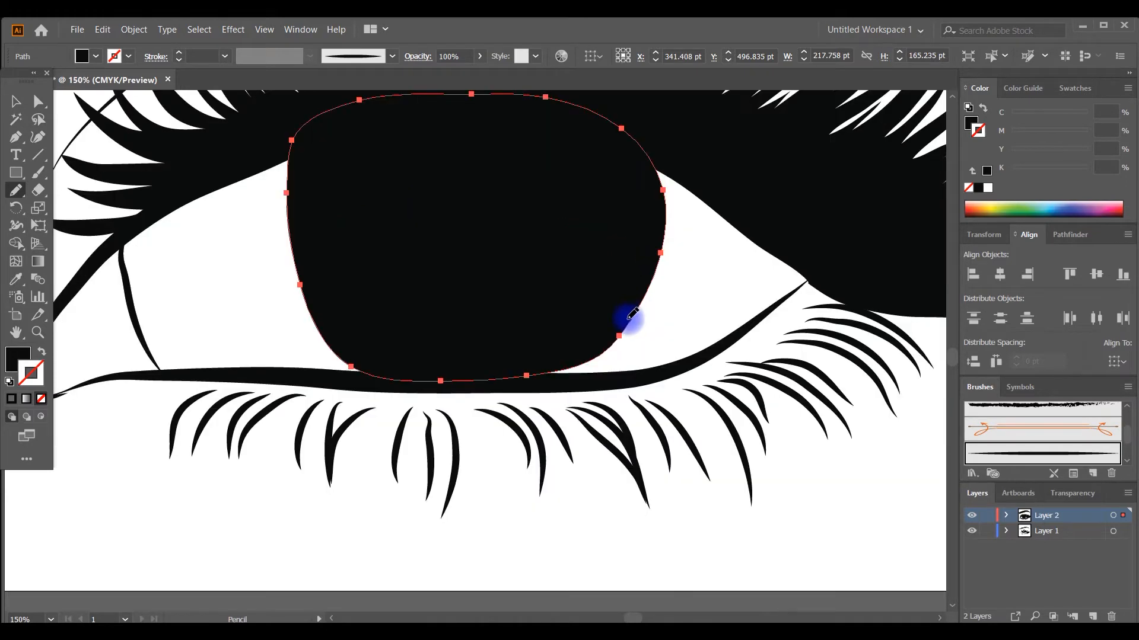
left_click_drag(620, 337, 591, 369)
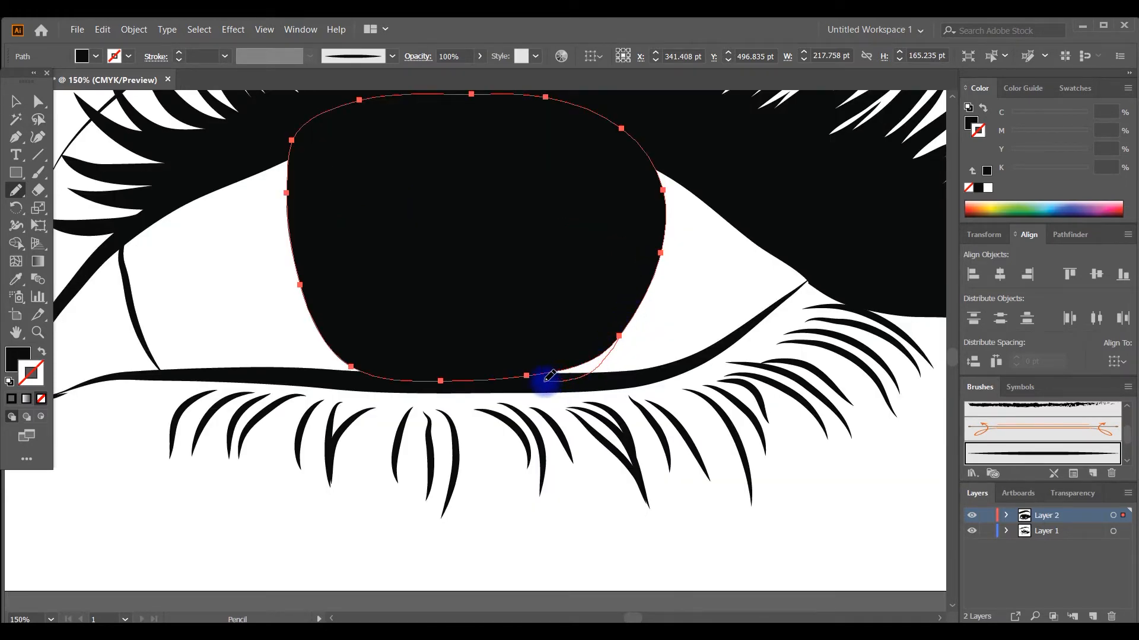
mouse_move(429, 377)
left_mouse_down()
mouse_move(346, 372)
mouse_move(308, 330)
mouse_move(297, 275)
left_mouse_up()
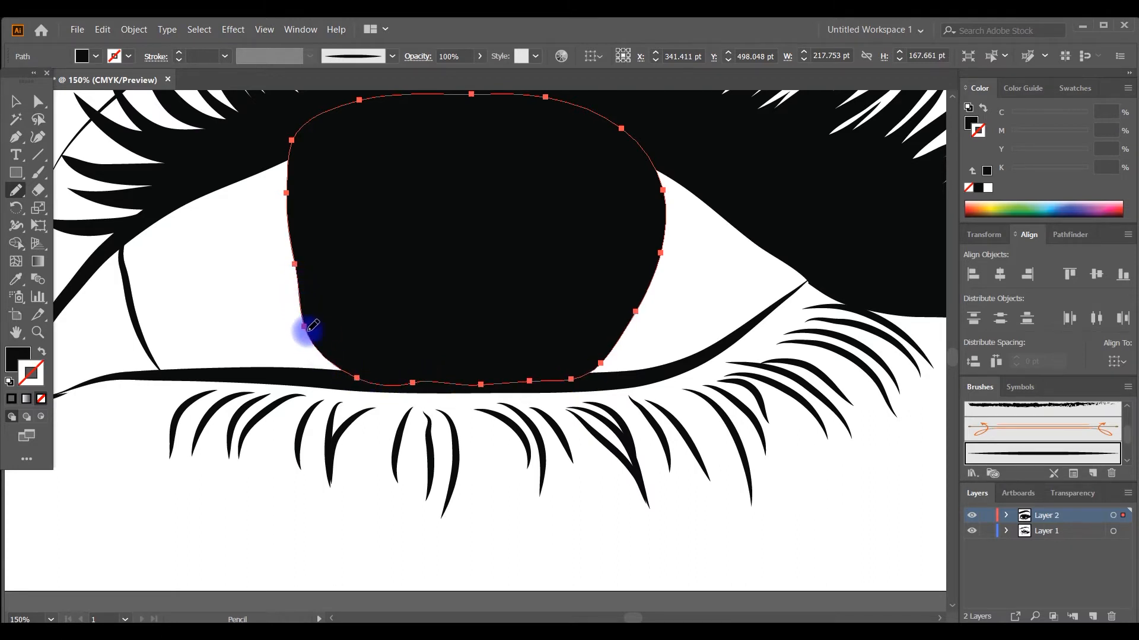
Redraw the iris's left edge down to the lower lid with the Pencil tool, undoing the uneven stroke, and deselect the iris.
mouse_move(303, 331)
left_mouse_down()
mouse_move(285, 243)
mouse_move(293, 186)
left_mouse_up()
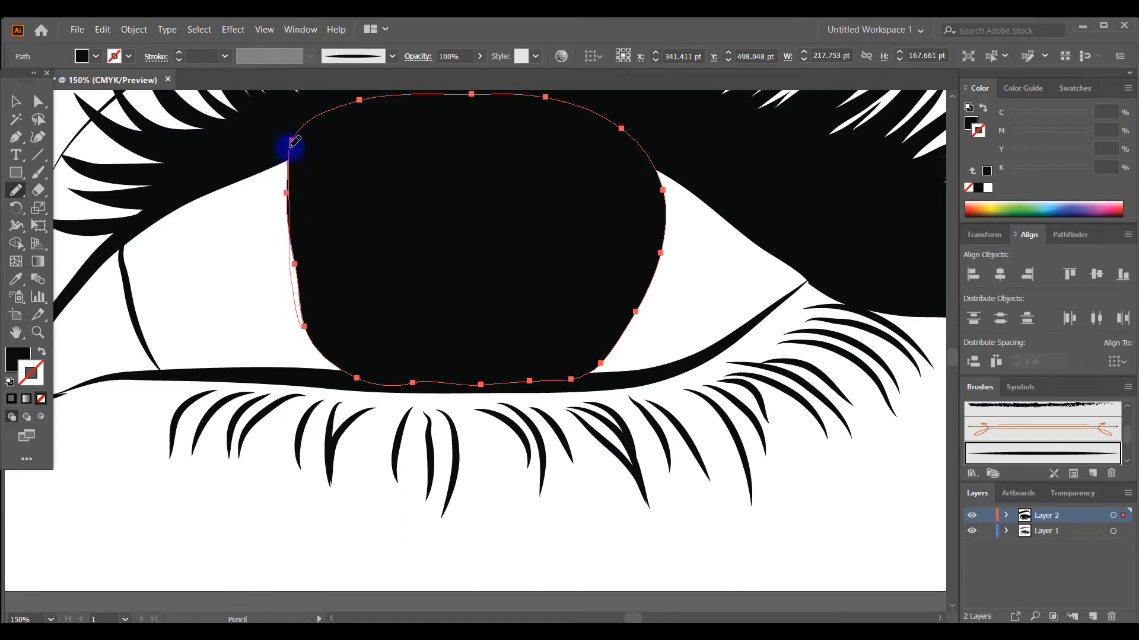
left_click_drag(290, 143, 290, 138)
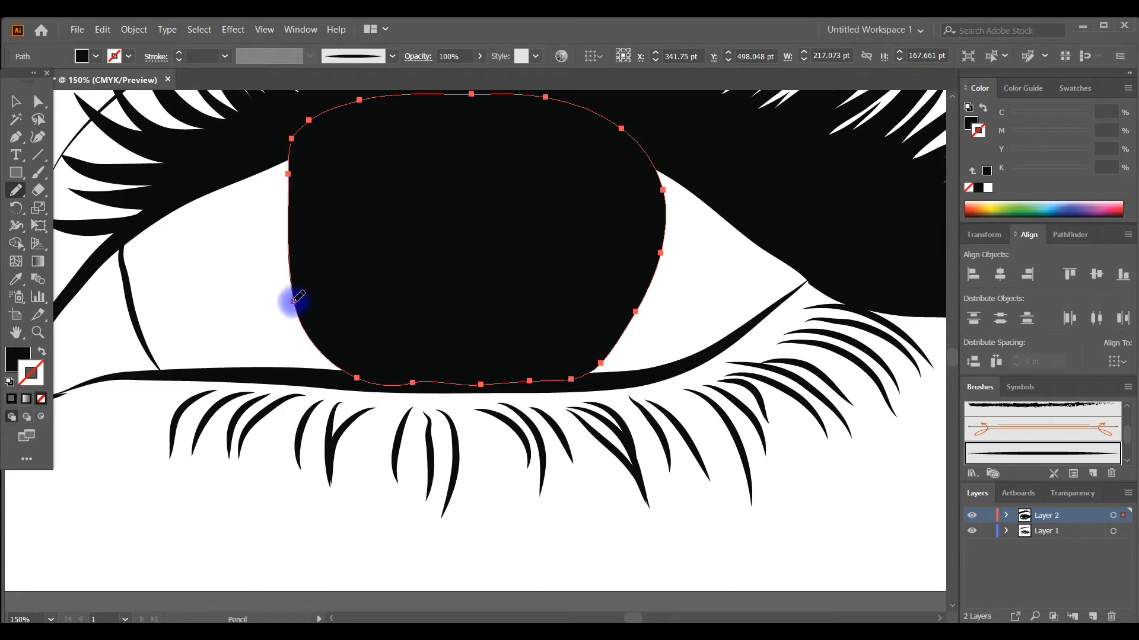
left_click_drag(294, 301, 341, 365)
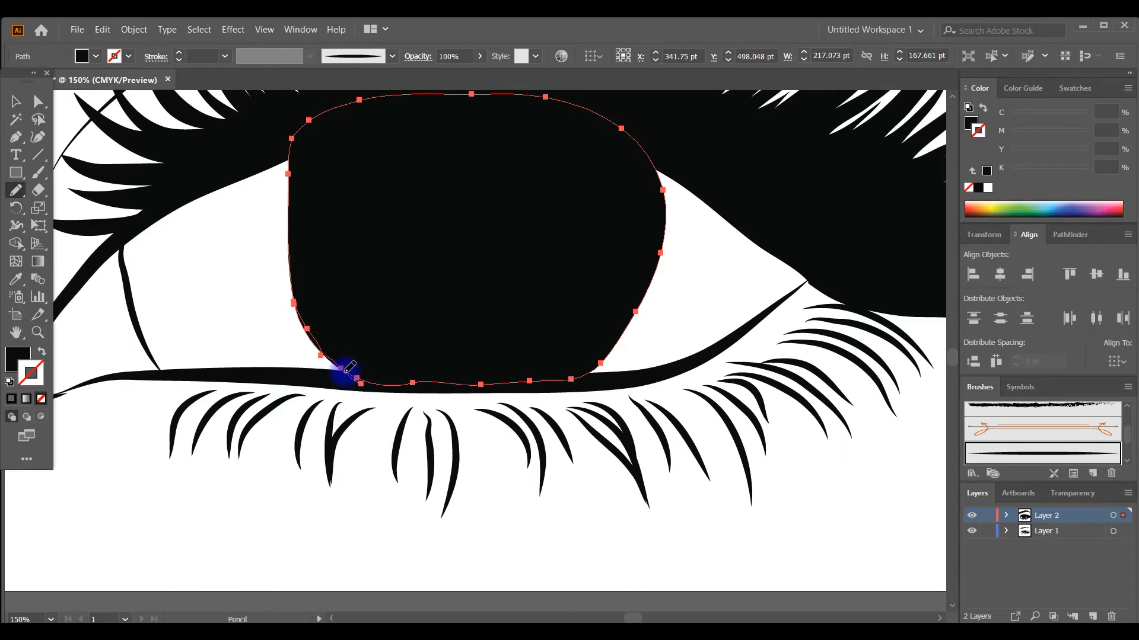
key("ctrl+z")
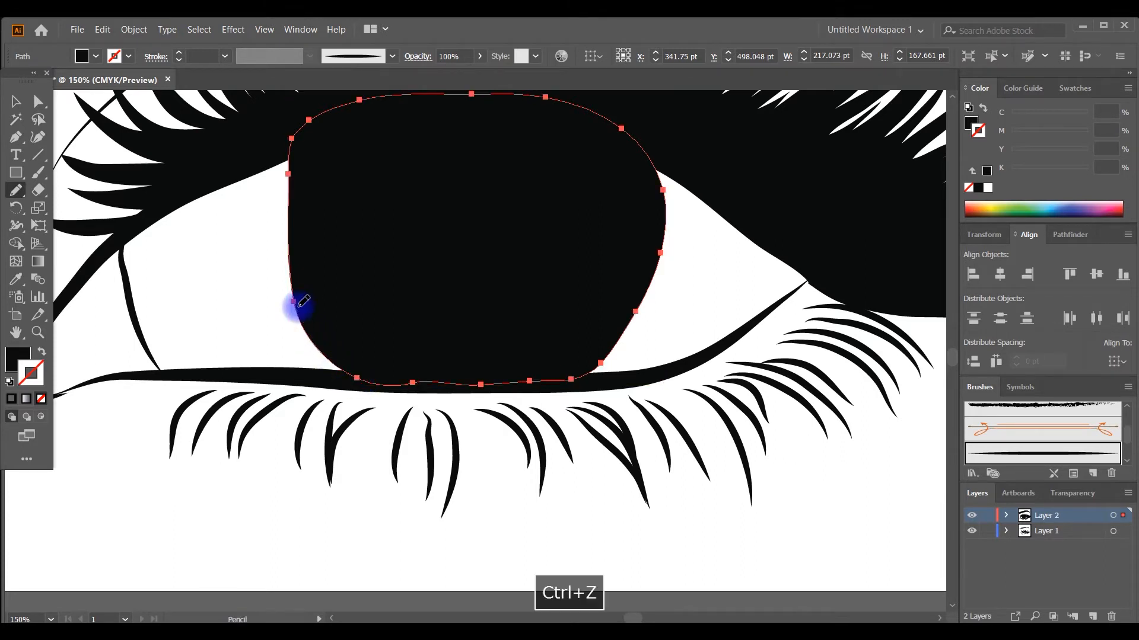
mouse_move(297, 300)
left_mouse_down()
mouse_move(321, 361)
mouse_move(357, 379)
mouse_move(329, 363)
mouse_move(297, 305)
left_mouse_up()
key("ctrl+z")
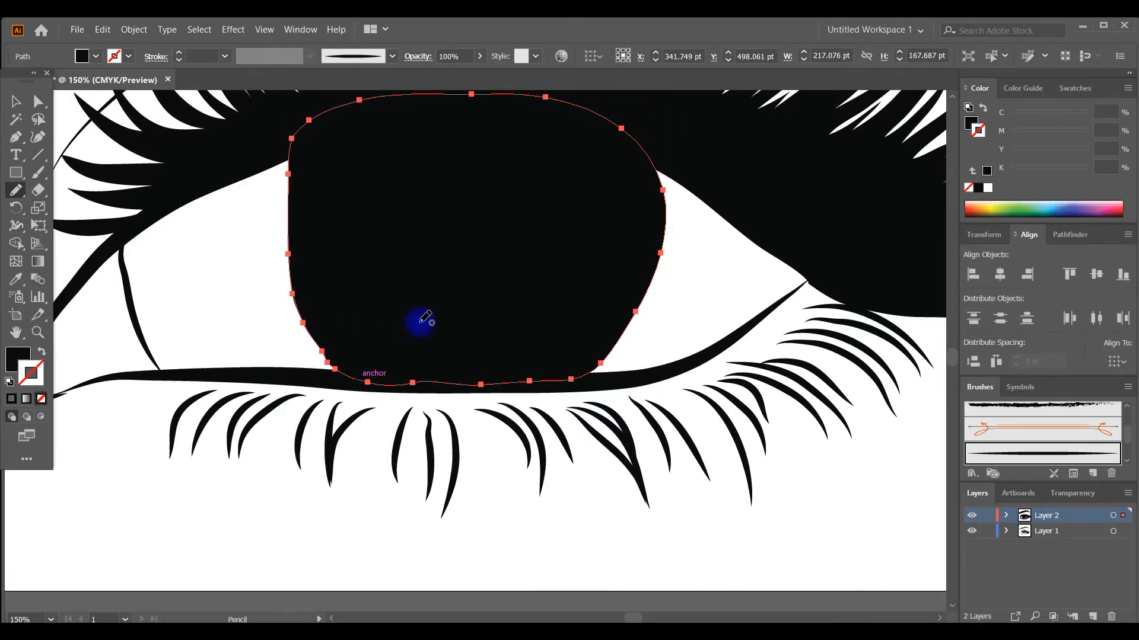
key("ctrl+minus")
key("ctrl+minus")
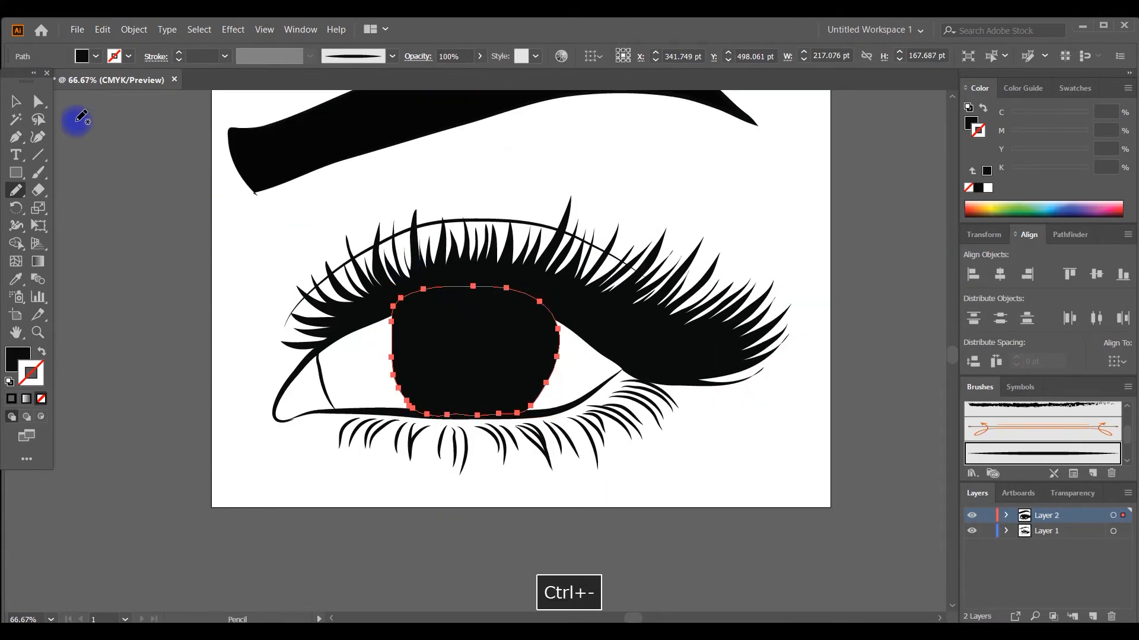
left_click(16, 101)
left_click(104, 197)
Draw a circle about 74 pt across in the middle of the iris with the Ellipse tool and fill it with white.
left_click(38, 191)
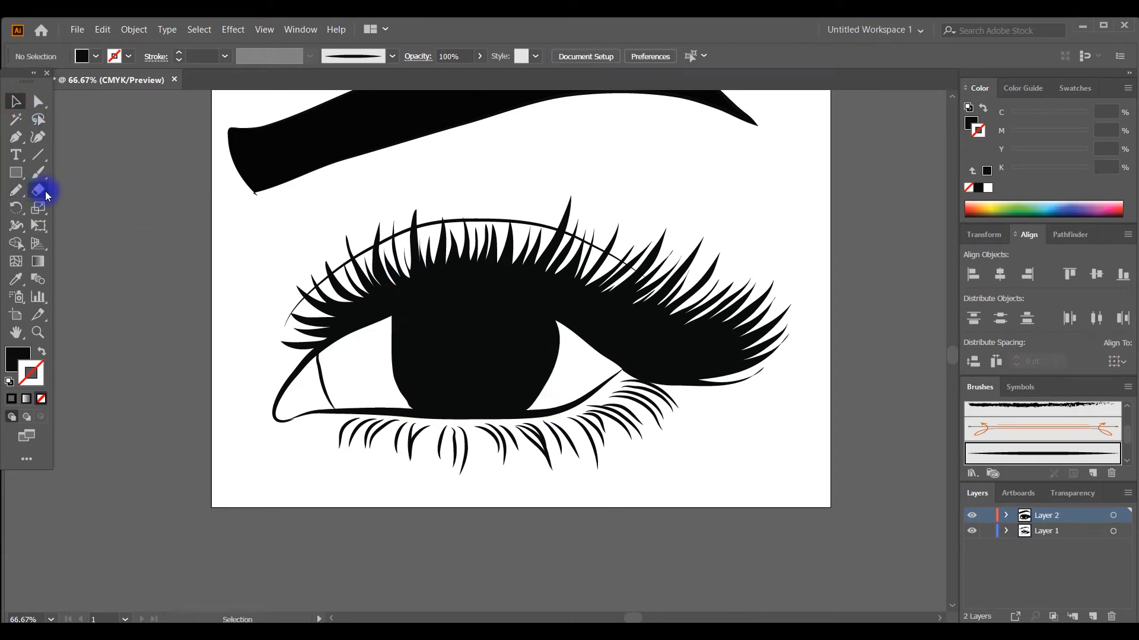
left_click(16, 173)
left_click(65, 206)
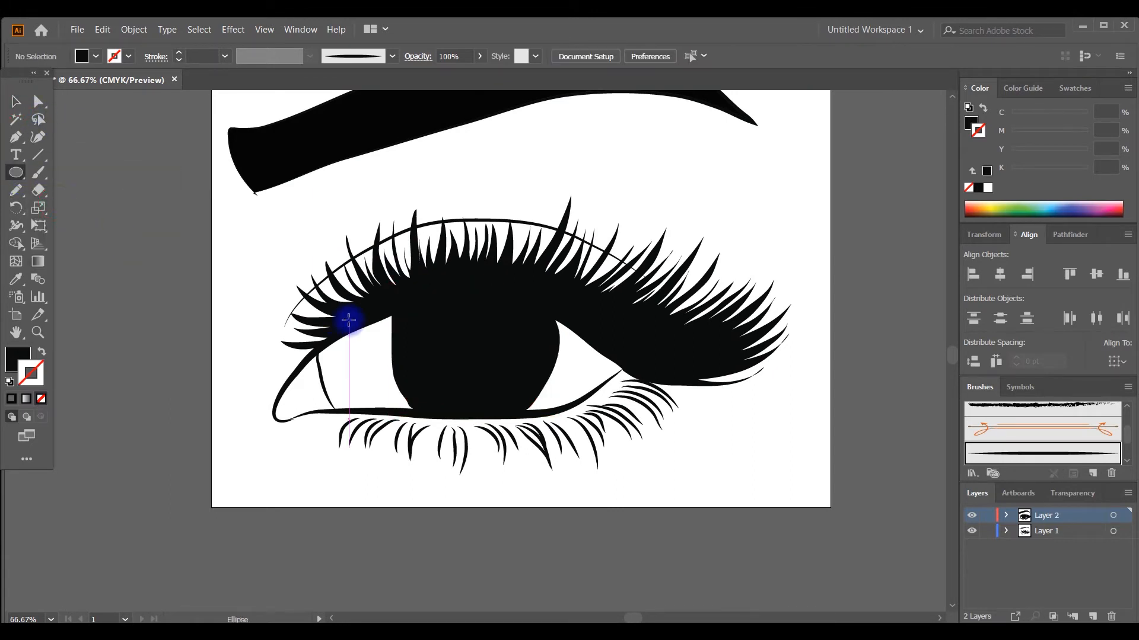
left_click_drag(443, 324, 501, 380)
left_click(96, 55)
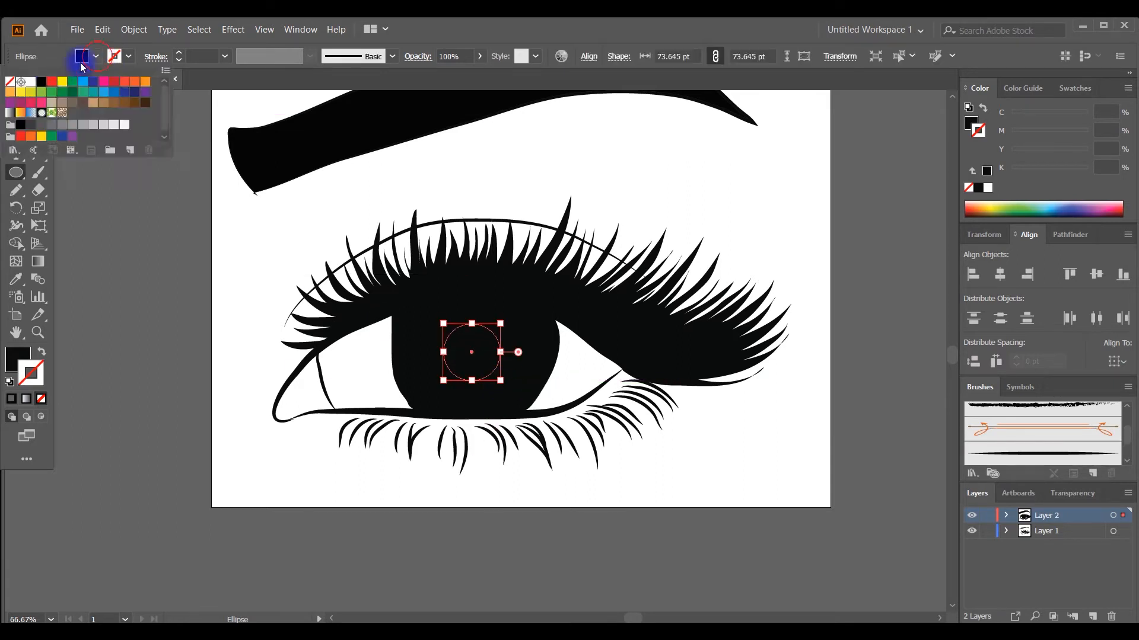
left_click(29, 82)
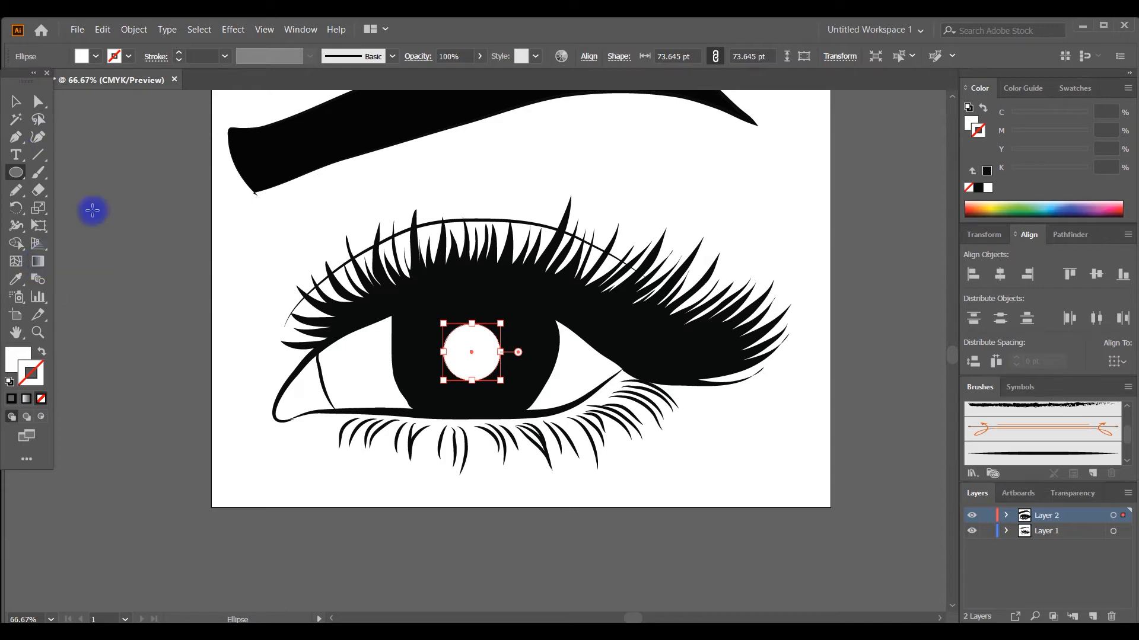
Give the circle a white-to-black radial gradient fill and no stroke.
left_click(297, 30)
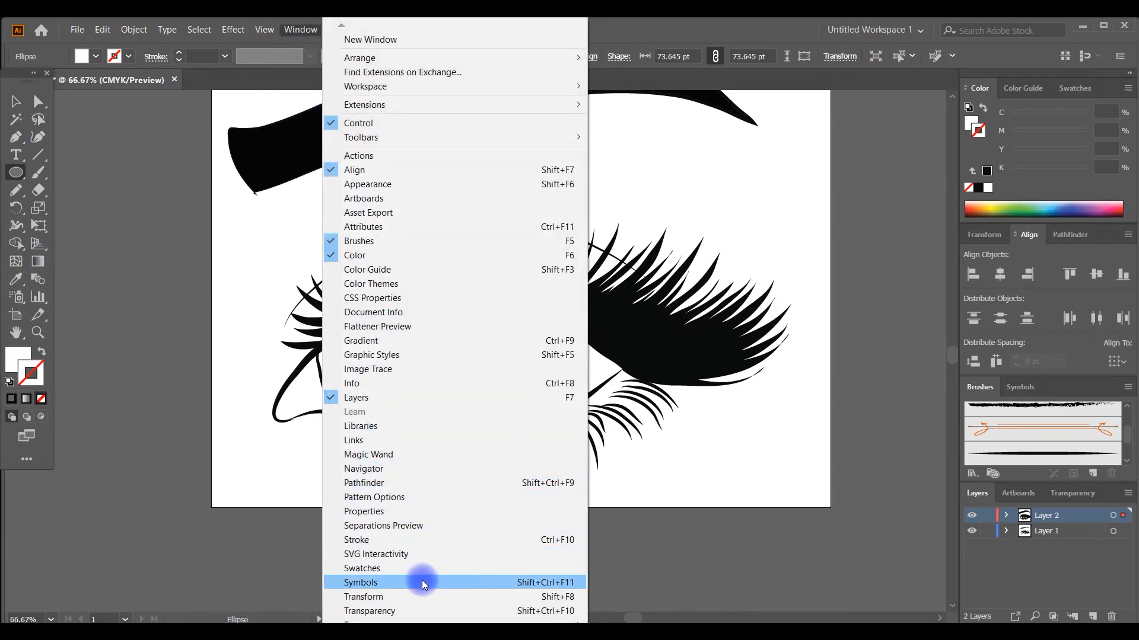
left_click(410, 342)
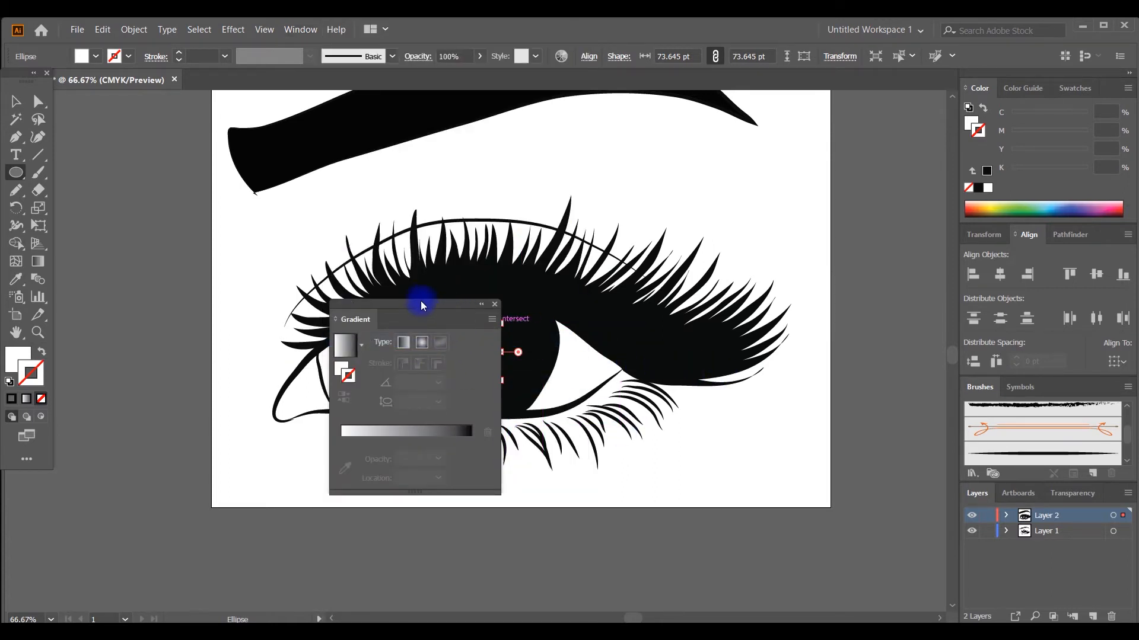
left_click_drag(421, 303, 869, 344)
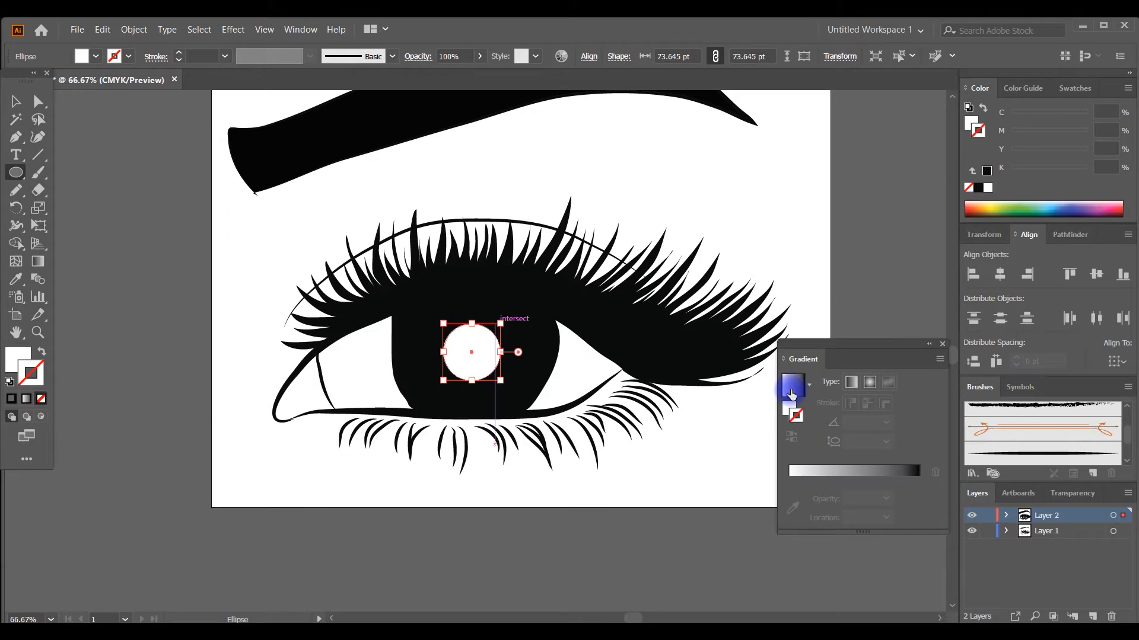
left_click(791, 394)
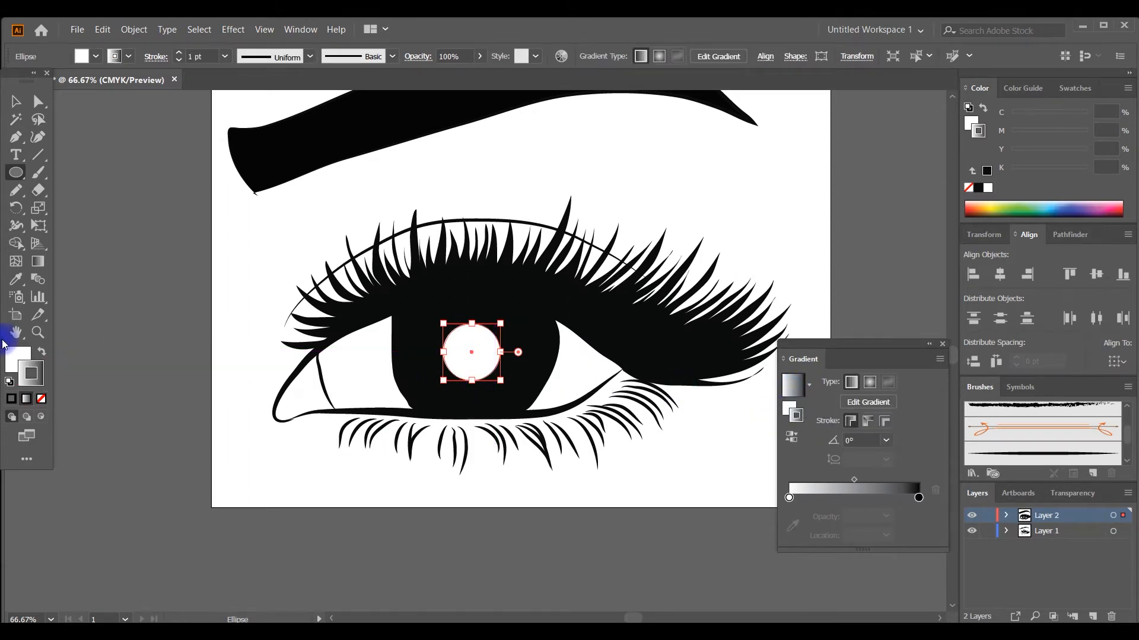
left_click(41, 352)
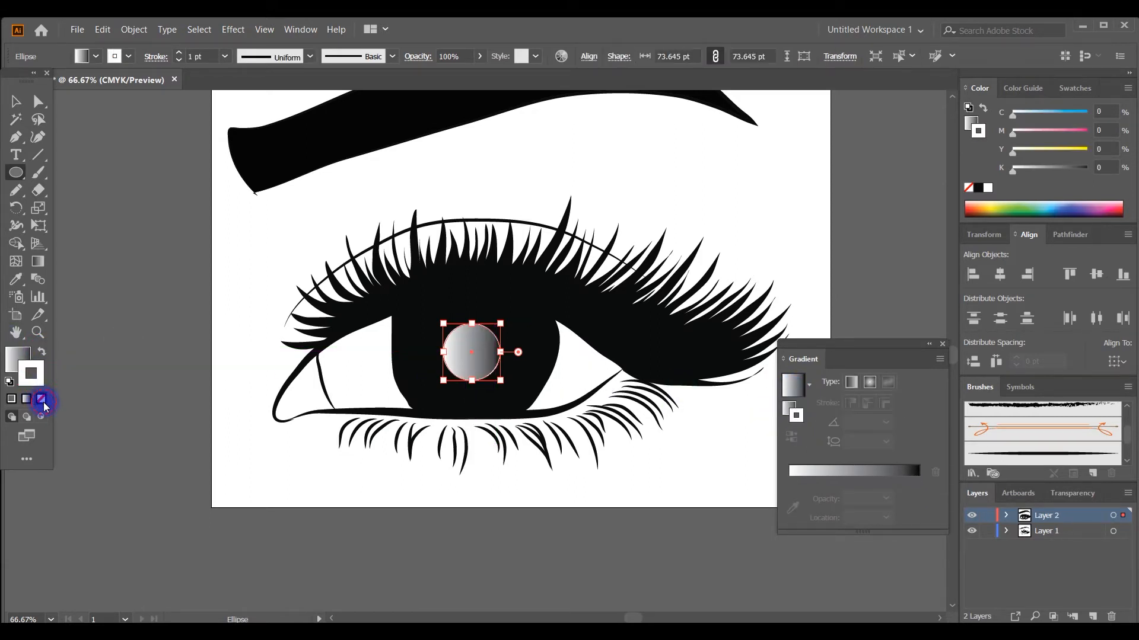
left_click(41, 398)
left_click(18, 359)
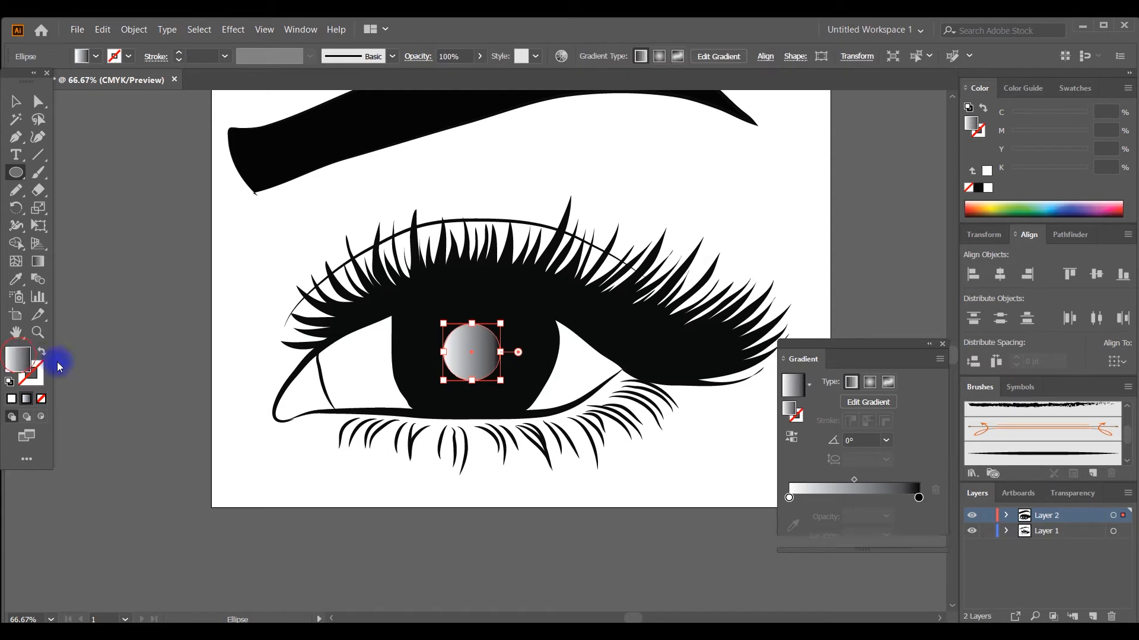
left_click(855, 482)
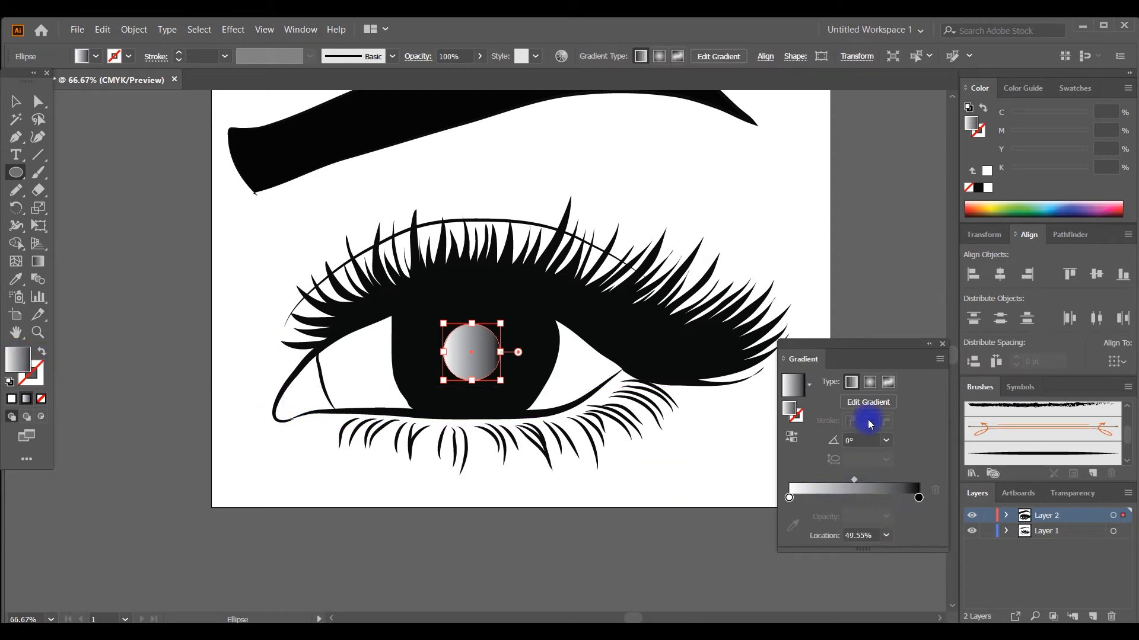
left_click(869, 382)
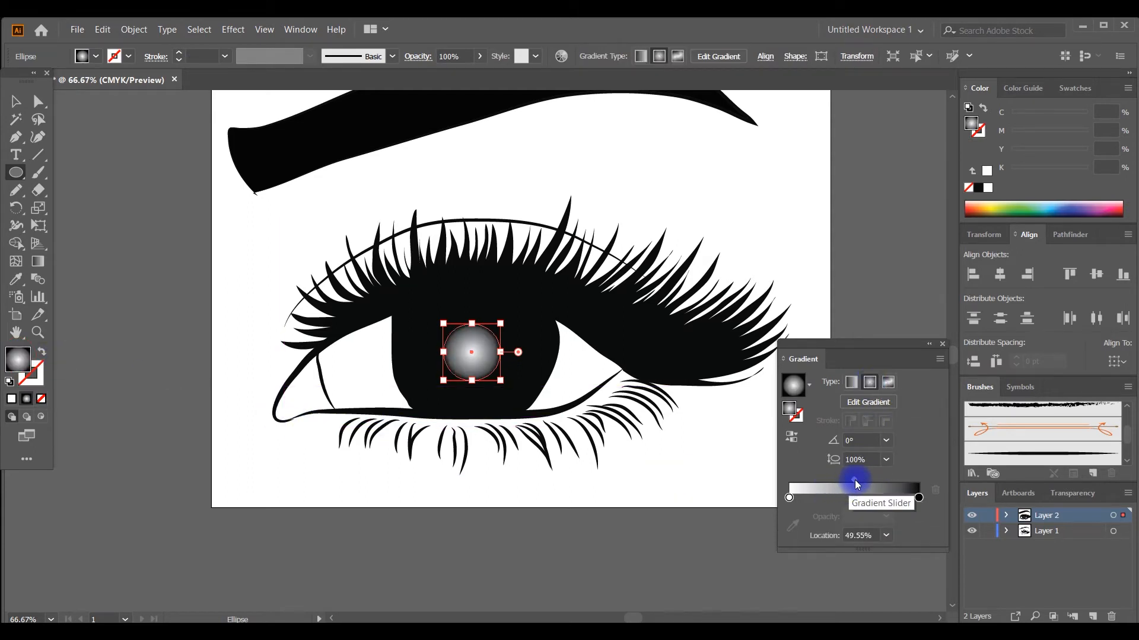
Shift the circle's gradient midpoint to 58.6%, add a near-black stop at 86.31%, and deselect the circle.
mouse_move(854, 479)
left_mouse_down()
mouse_move(880, 485)
mouse_move(836, 483)
mouse_move(867, 483)
left_mouse_up()
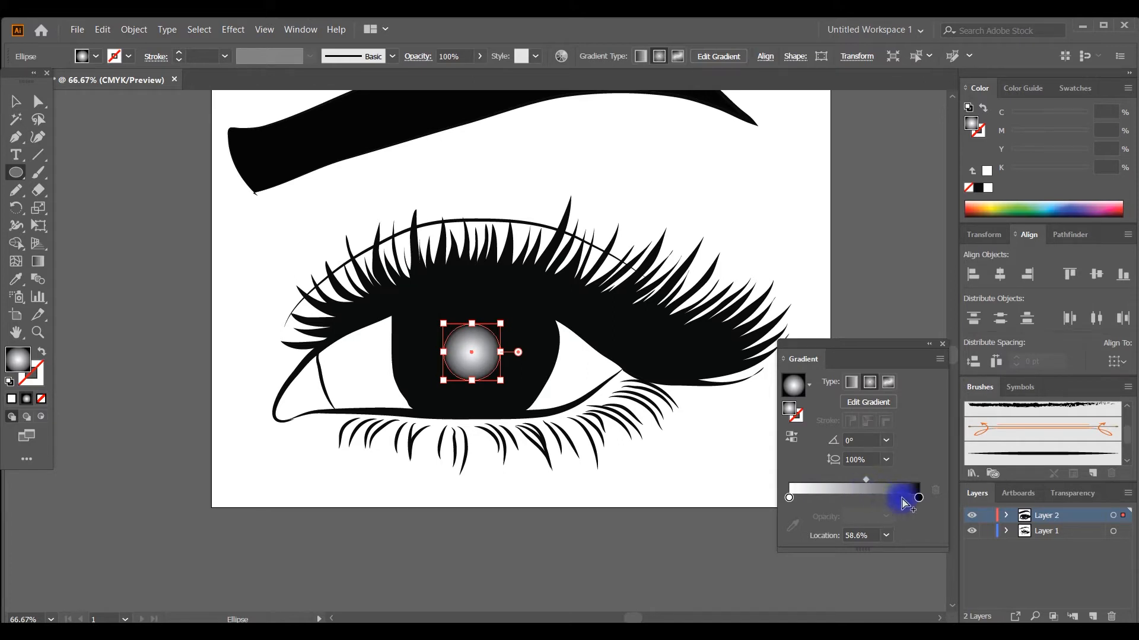
mouse_move(917, 504)
left_mouse_down()
mouse_move(853, 479)
mouse_move(901, 502)
left_mouse_up()
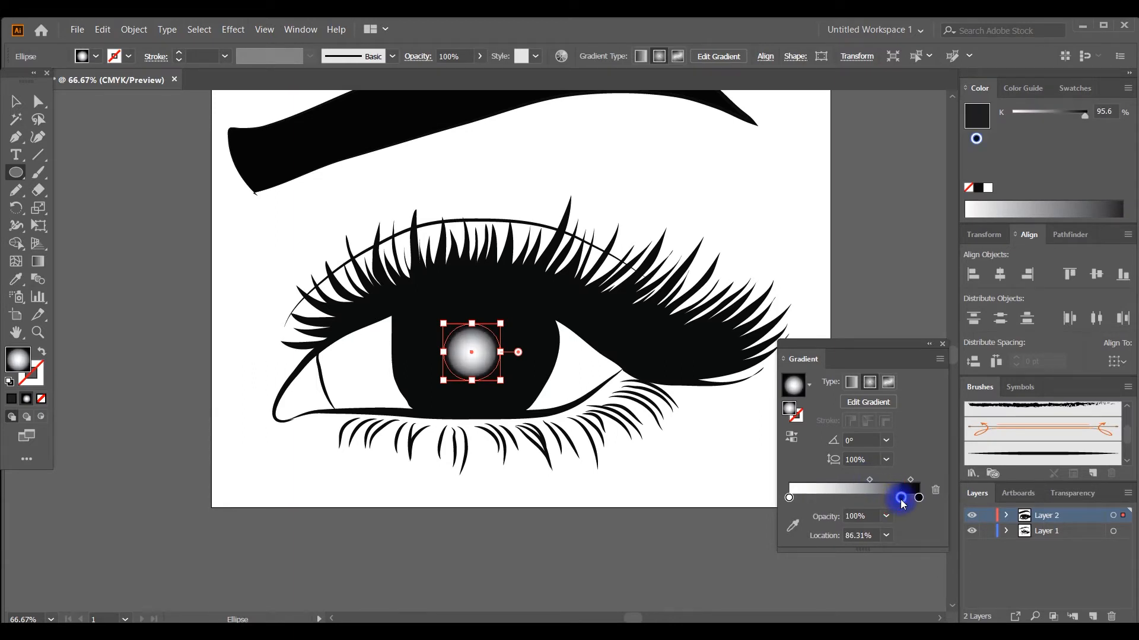
left_click(943, 345)
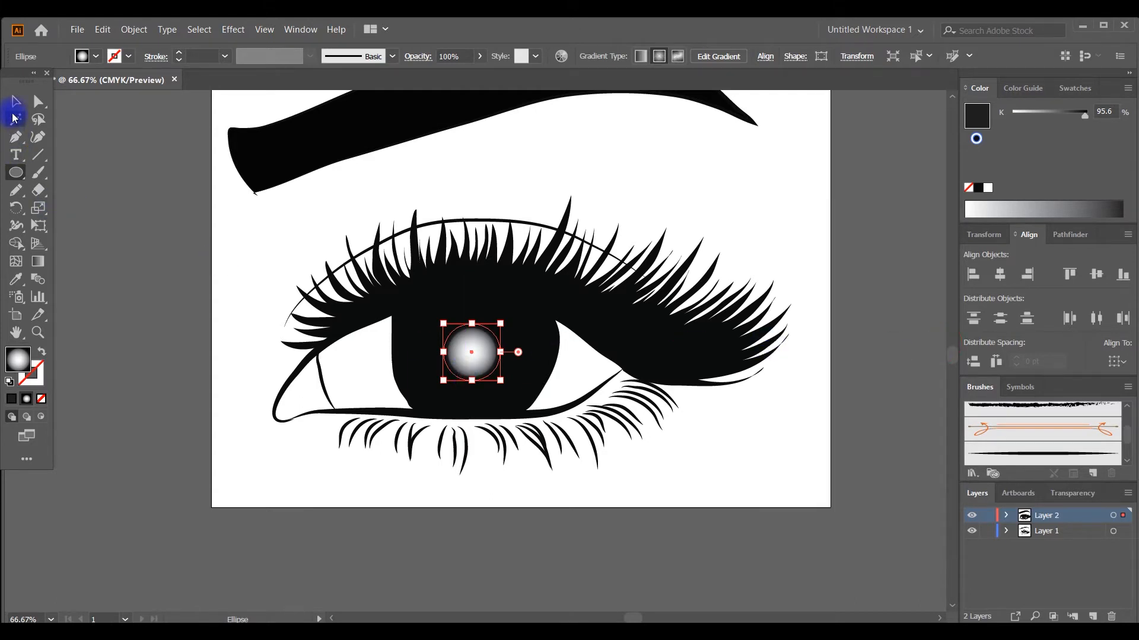
left_click(16, 102)
left_click(112, 219)
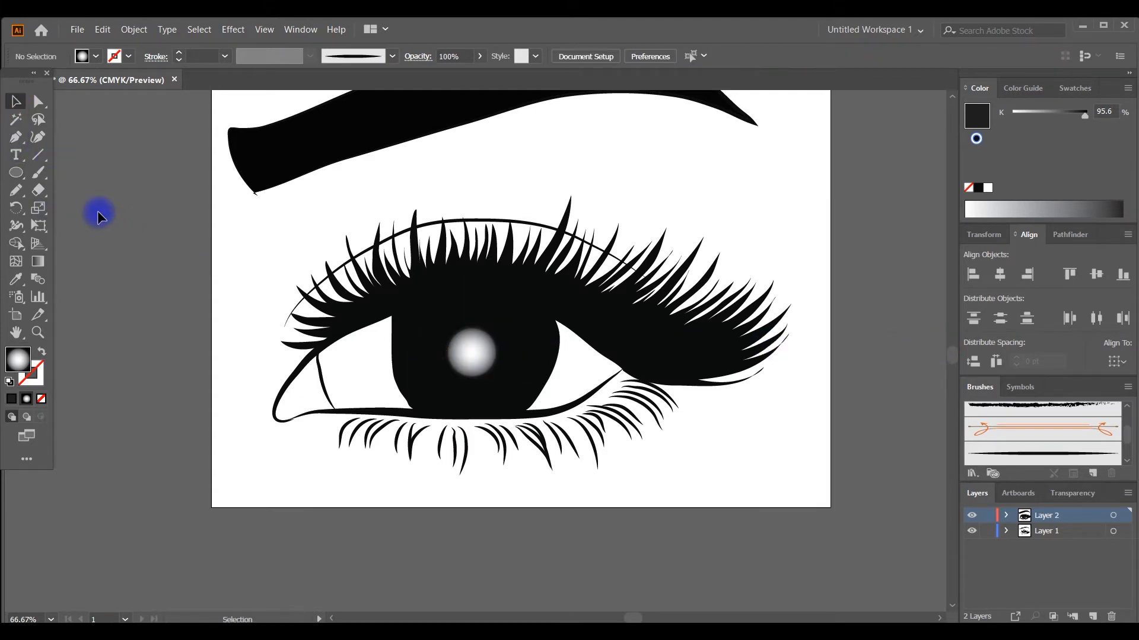
Draw a jagged crescent about 79 by 114 pt along the iris's lower-right side with the Pencil tool and fill it with white.
left_click(11, 195)
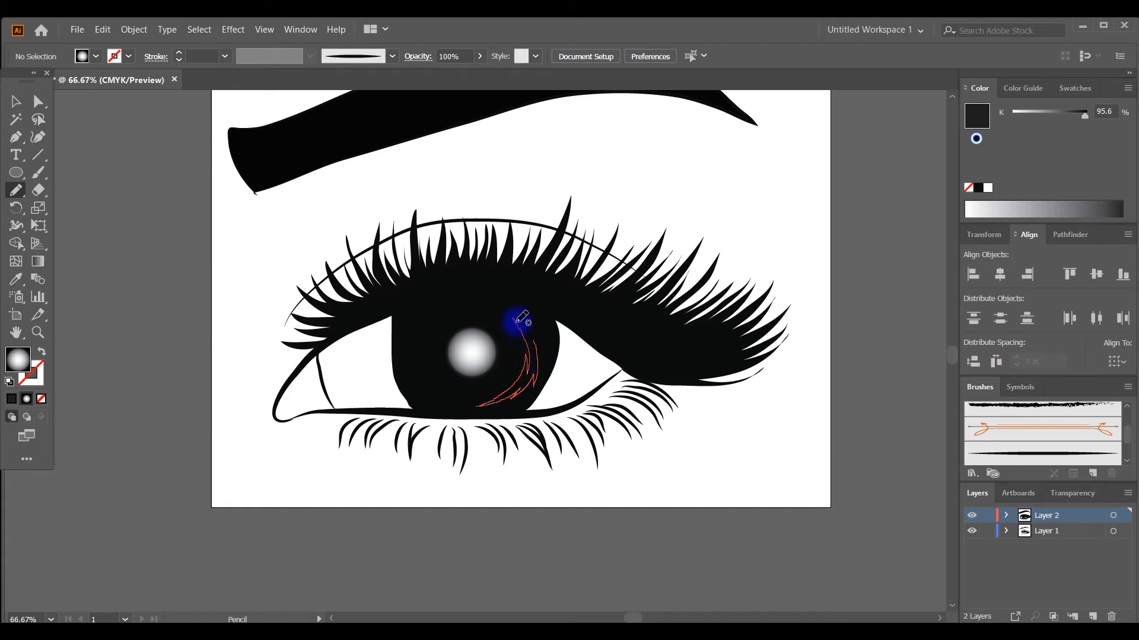
left_click_drag(538, 336, 534, 341)
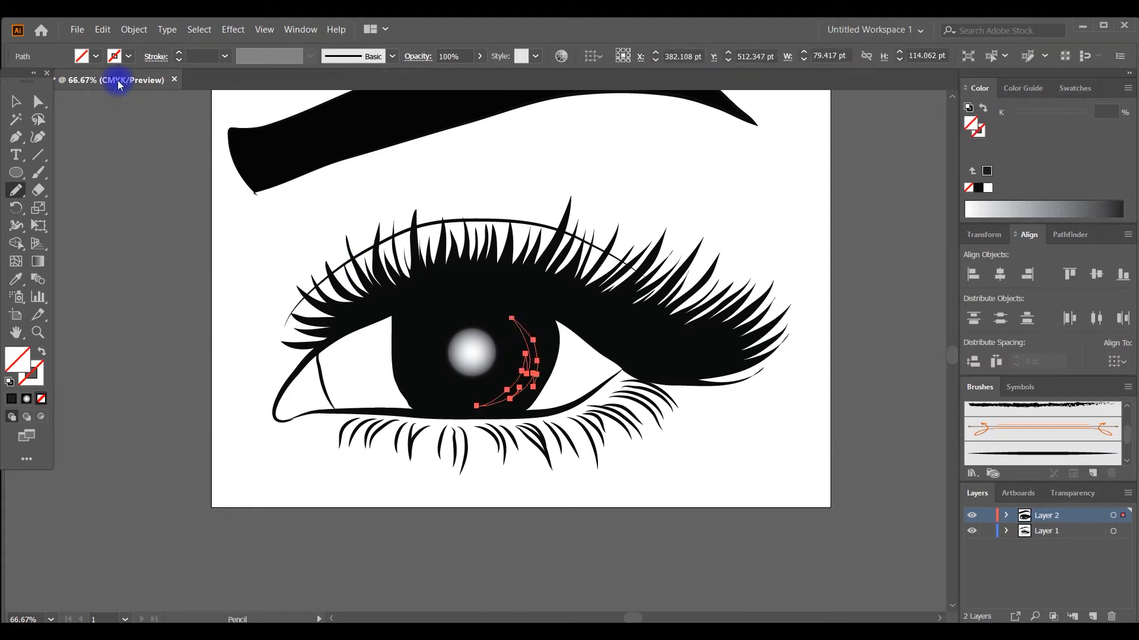
left_click(97, 58)
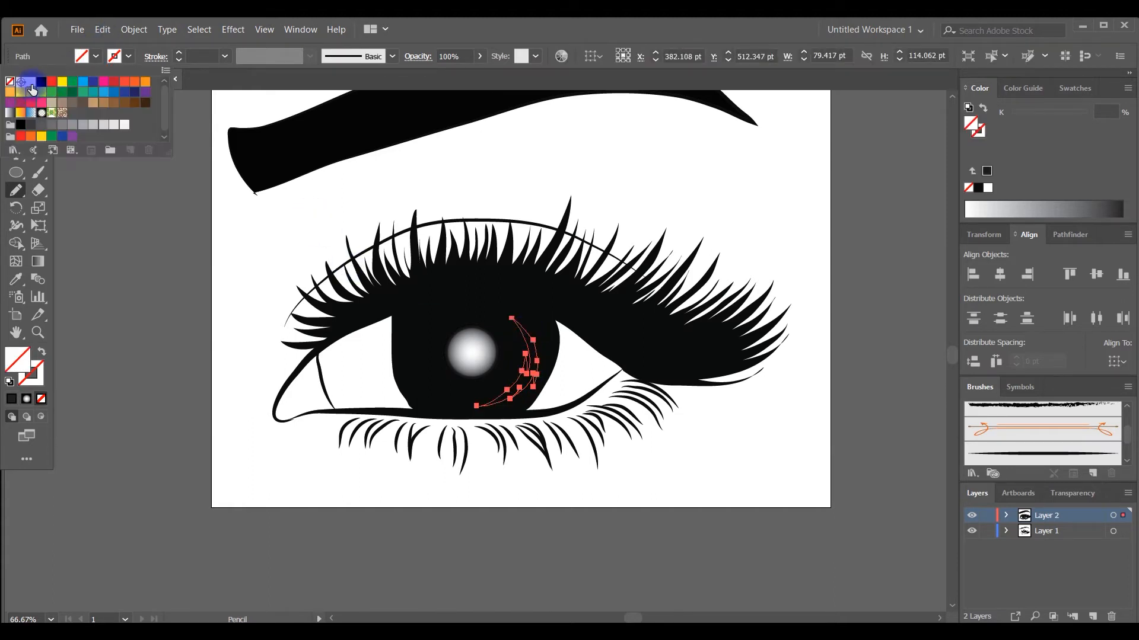
left_click(31, 81)
Apply a Gaussian Blur with a 13-pixel radius to the white crescent on the iris's lower-right side and deselect it.
left_click(234, 30)
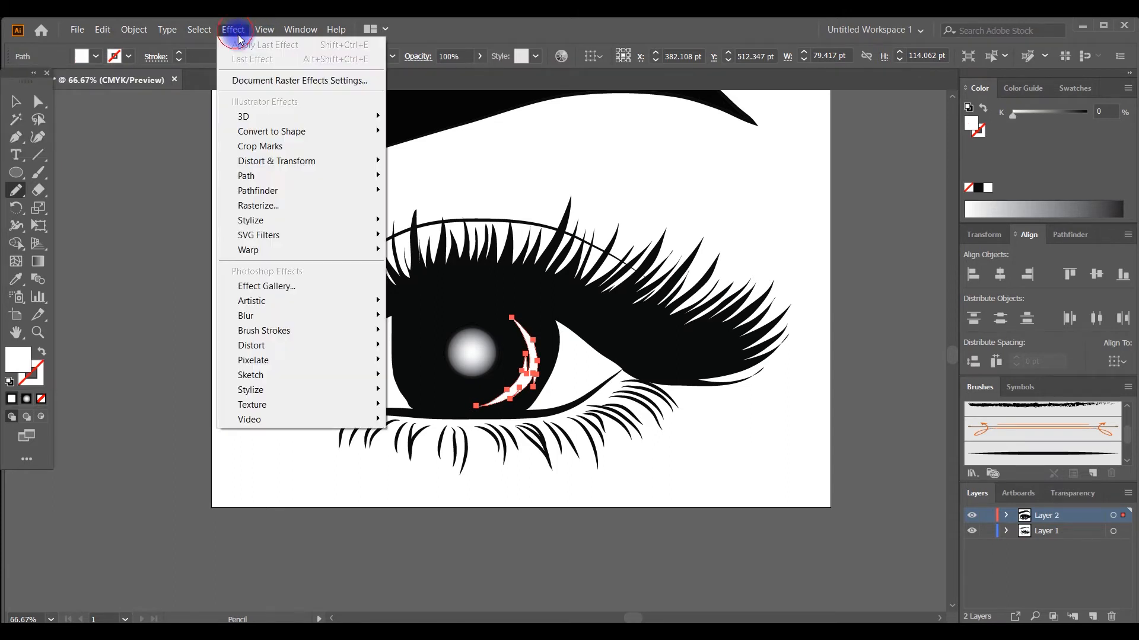
mouse_move(323, 320)
left_click(410, 315)
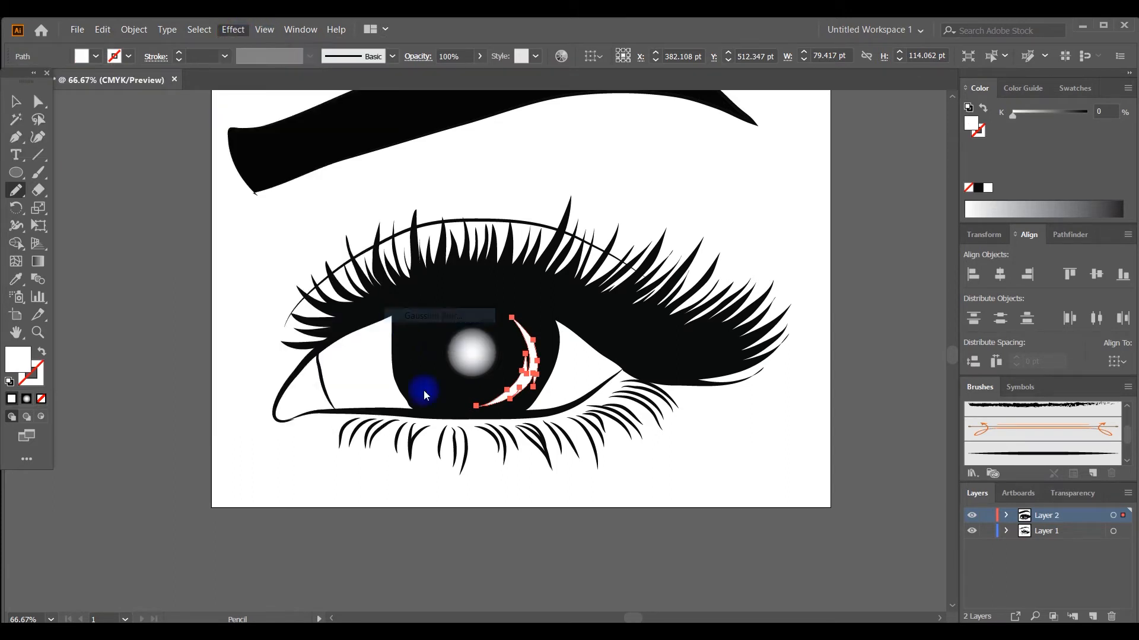
left_click(283, 583)
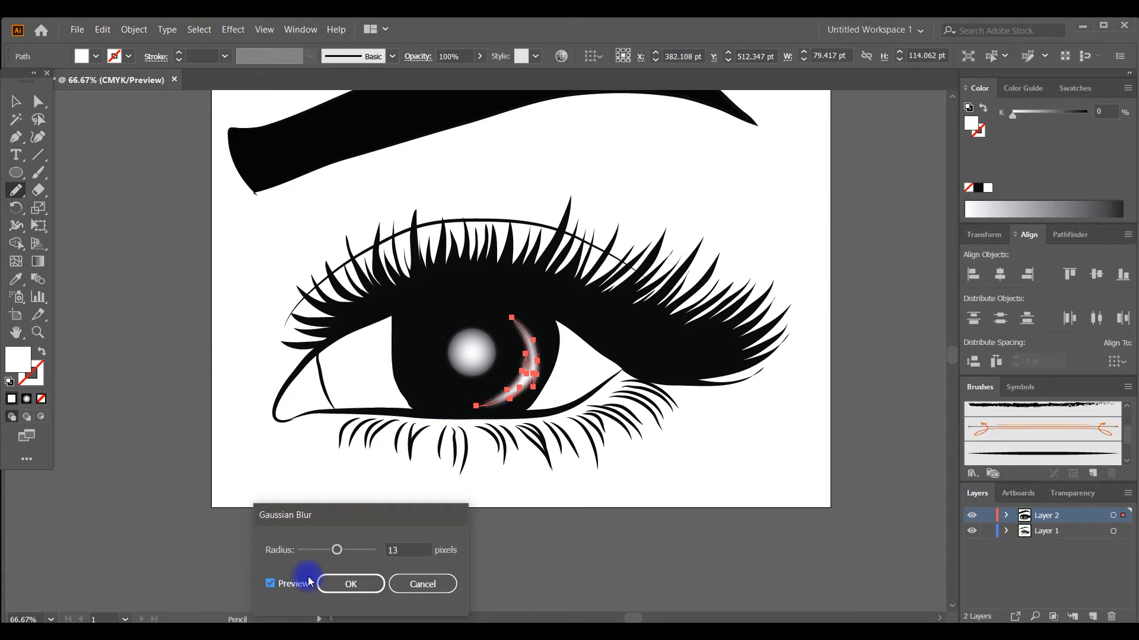
left_click(346, 584)
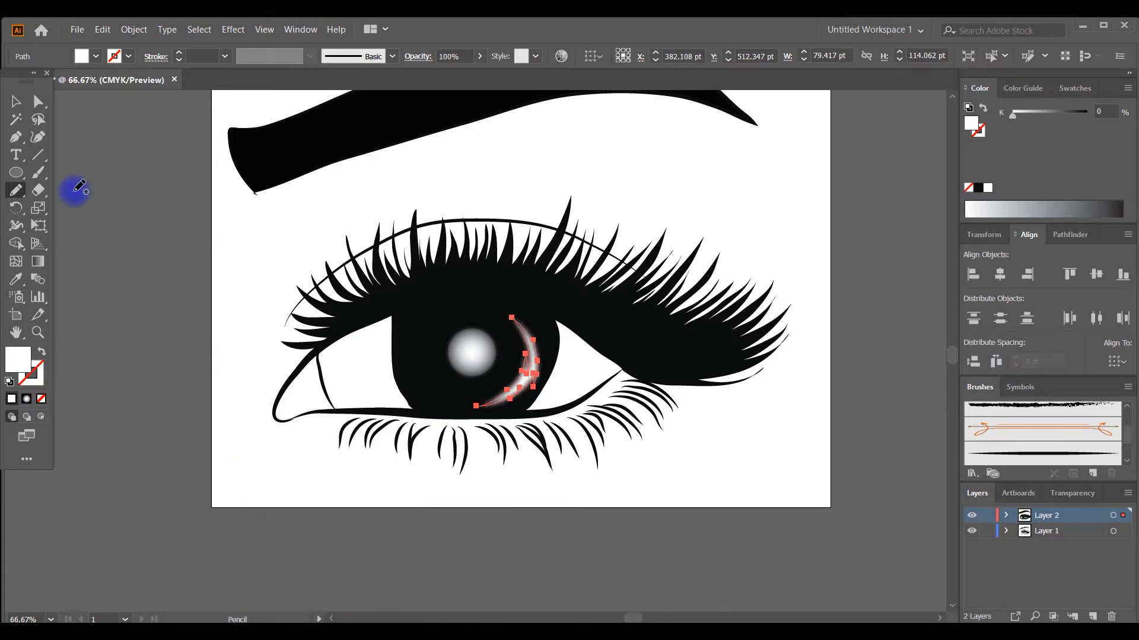
left_click(16, 101)
Draw a second crescent about 51 by 110 pt along the iris's left side with the Pencil tool and fill it with white.
left_click(16, 190)
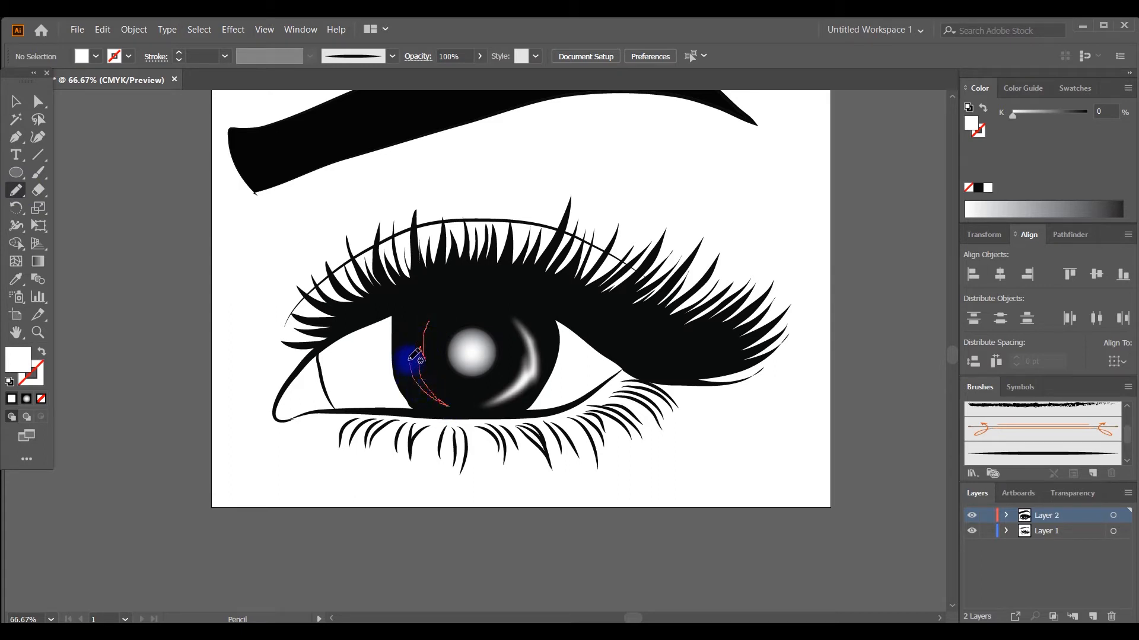
left_click_drag(434, 316, 434, 317)
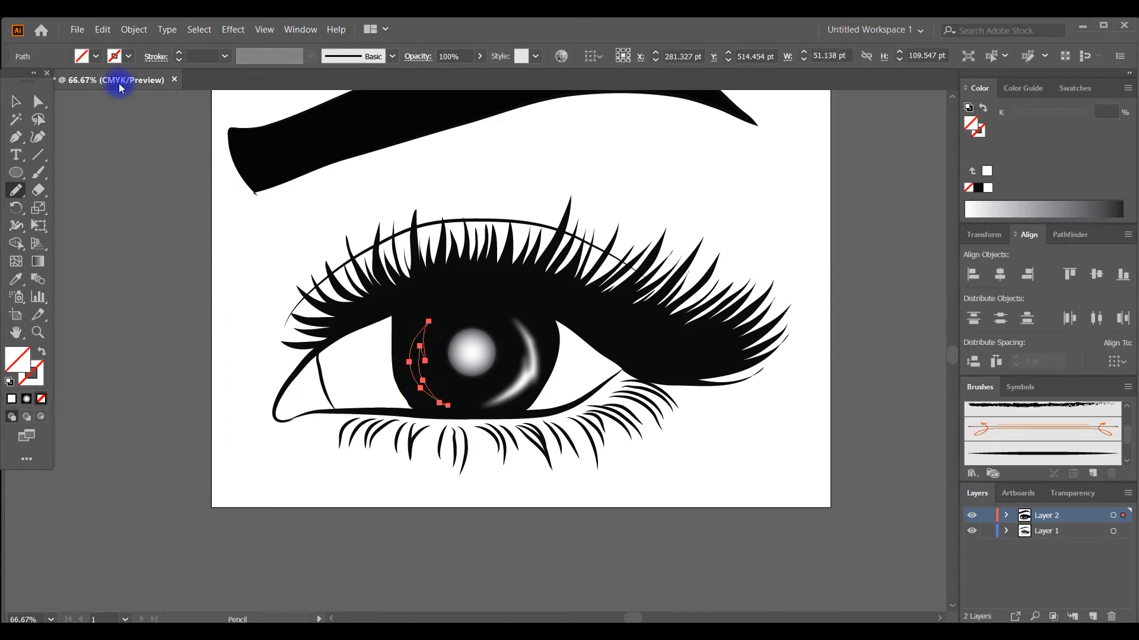
left_click(96, 56)
left_click(31, 83)
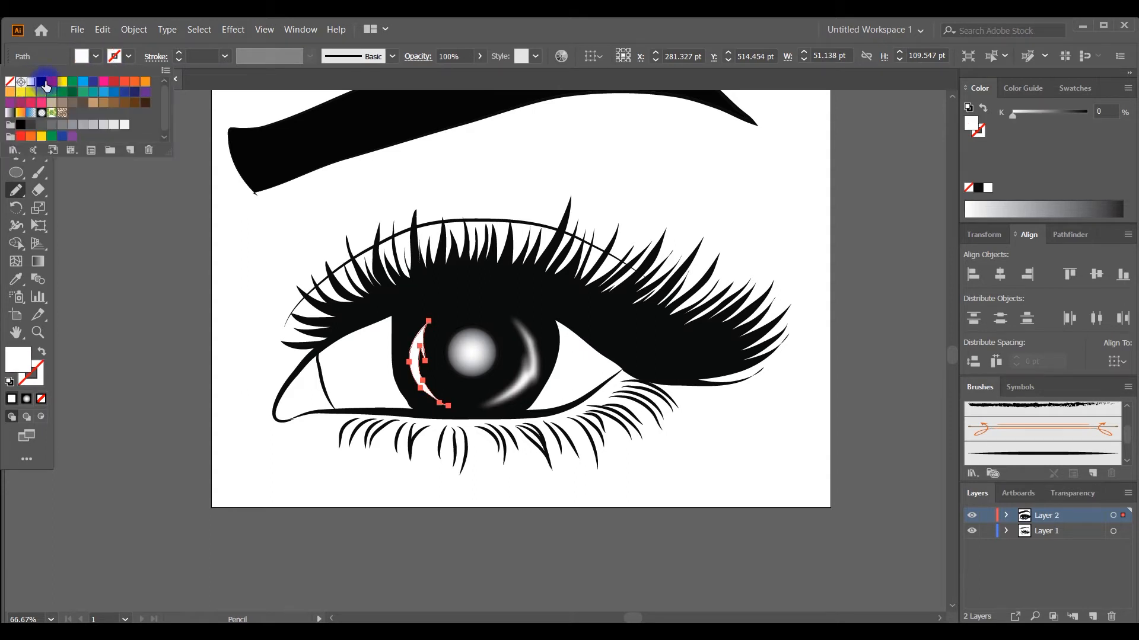
Apply a Gaussian Blur with a 19.9-pixel radius to the left crescent and deselect it.
left_click(237, 33)
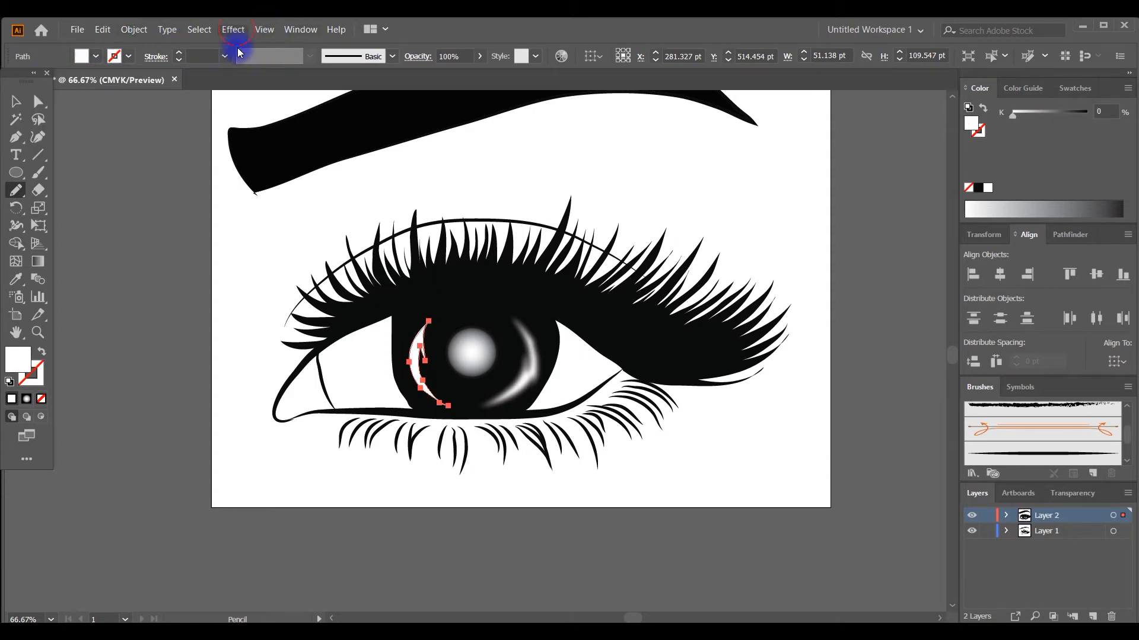
left_click(233, 30)
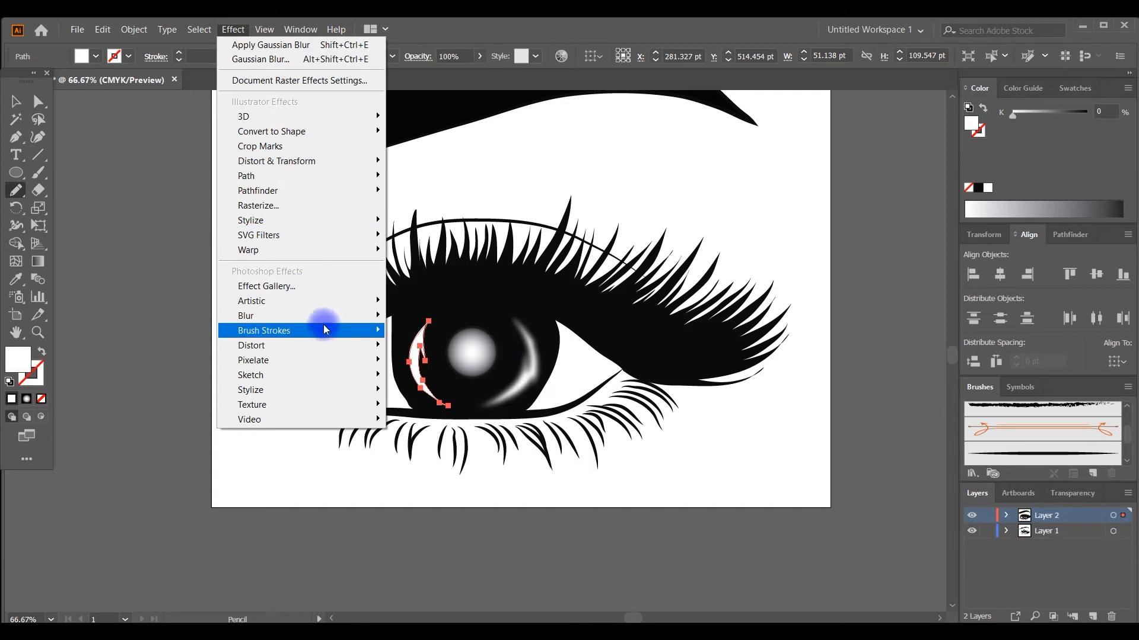
mouse_move(330, 320)
left_click(415, 315)
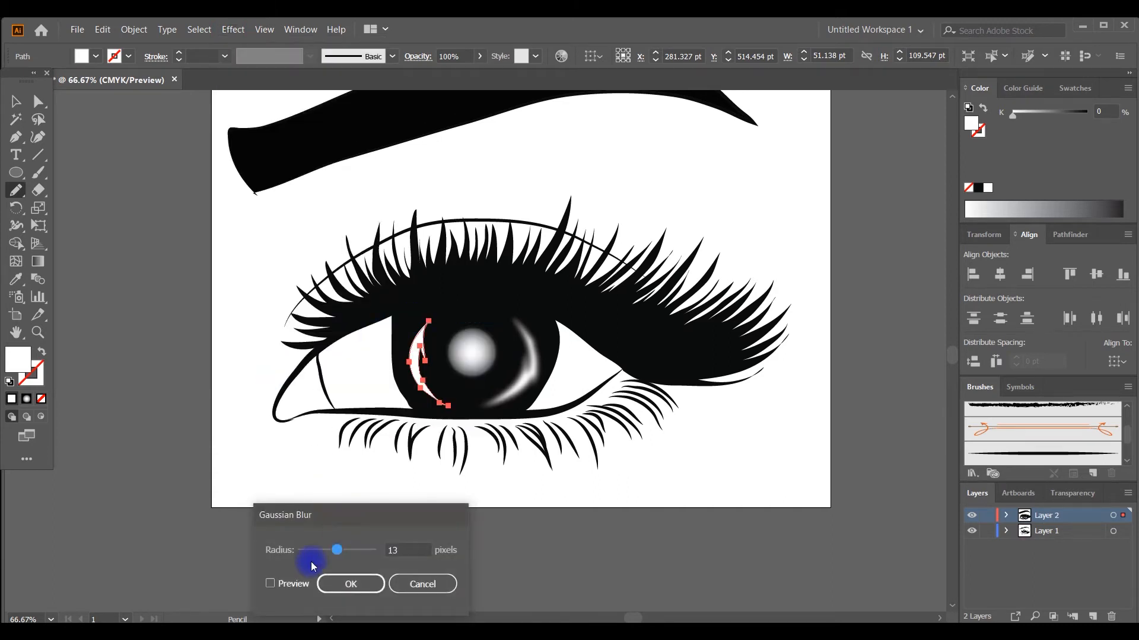
left_click(294, 584)
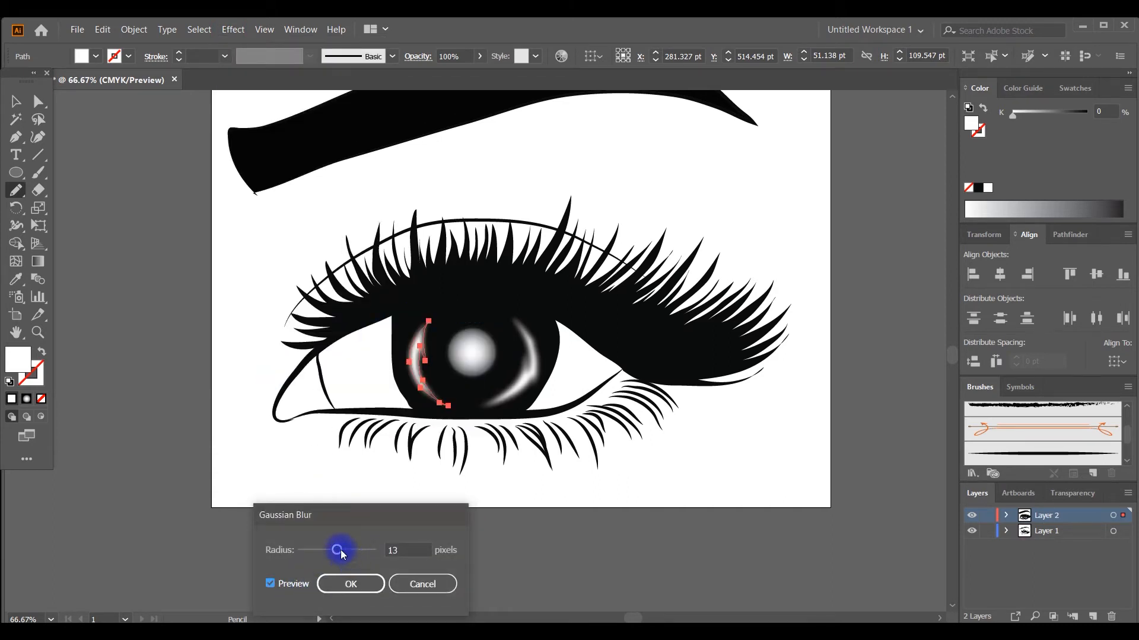
left_click_drag(344, 551, 336, 550)
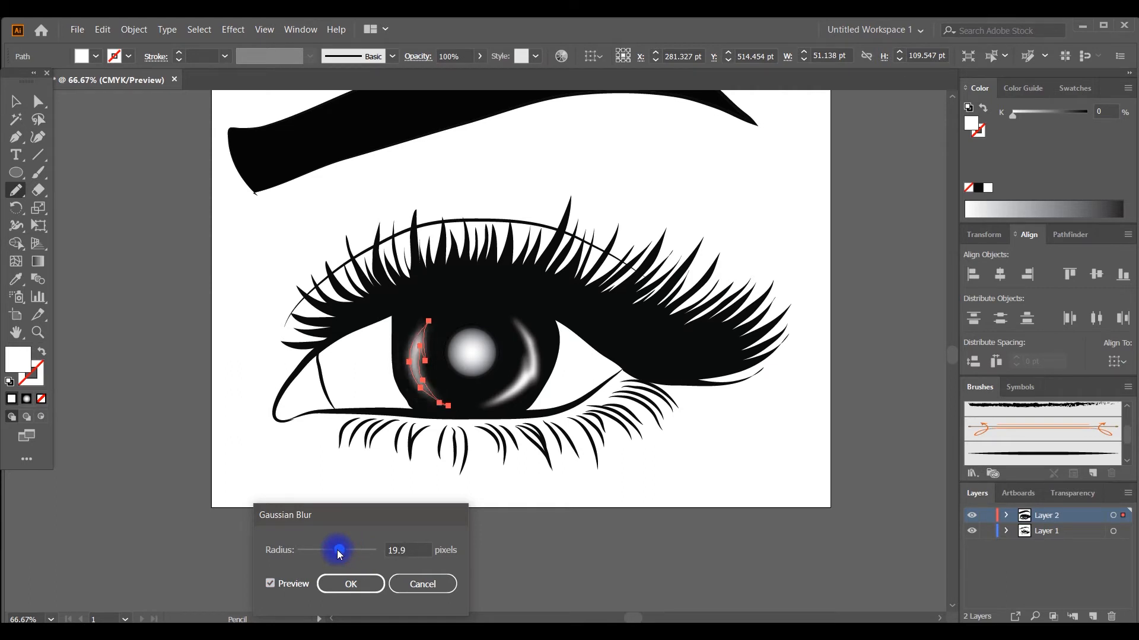
left_click(338, 583)
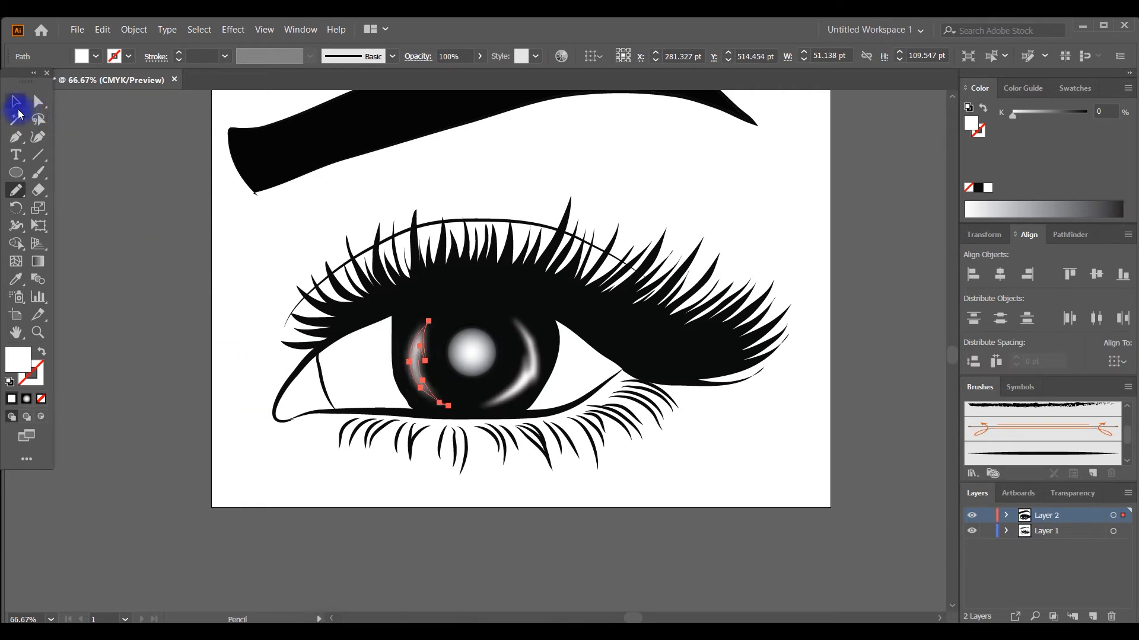
left_click(16, 102)
left_click(115, 183)
Draw a circle about 40 pt across over the upper-left edge of the pupil highlight with the Ellipse tool and fill it with black.
left_click(16, 172)
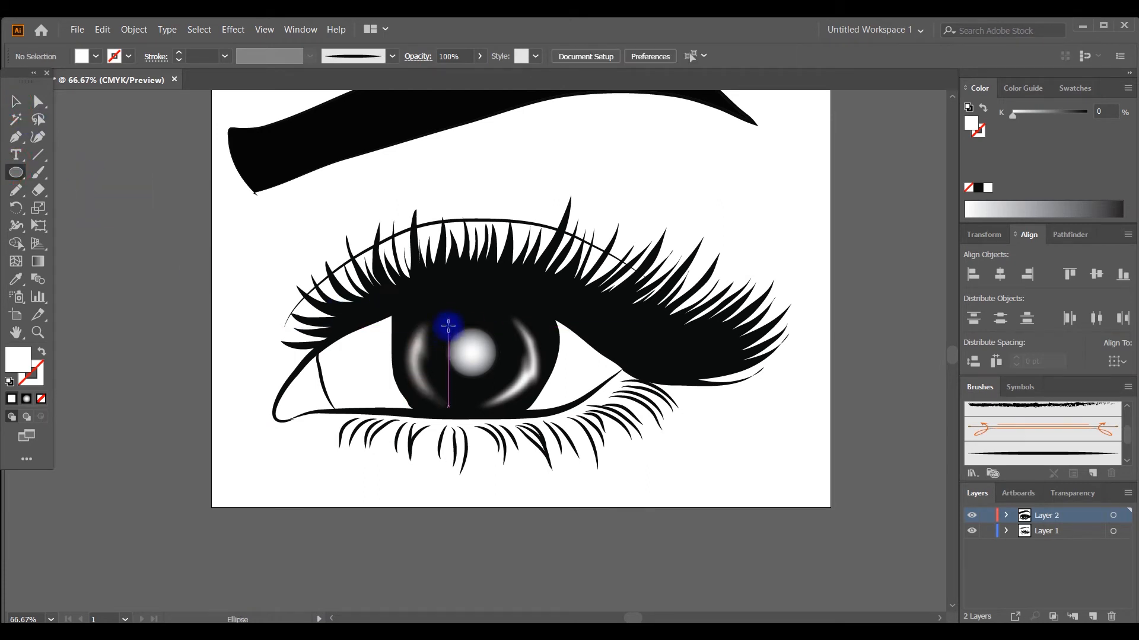
left_click_drag(442, 318, 475, 349)
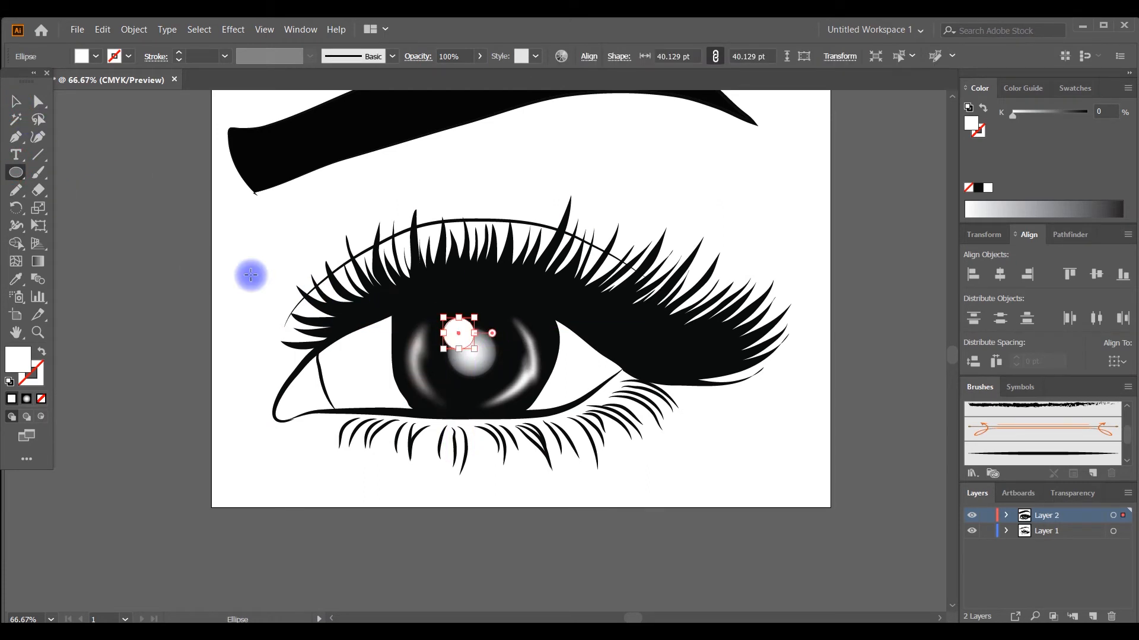
left_click(95, 56)
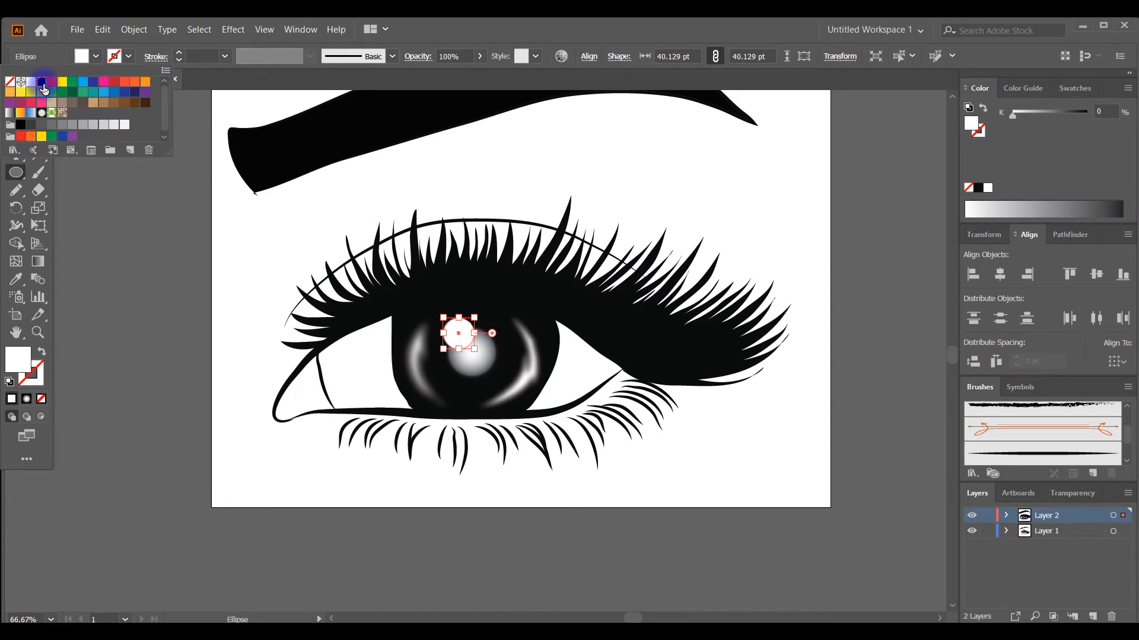
left_click(42, 83)
left_click(76, 196)
left_click(16, 103)
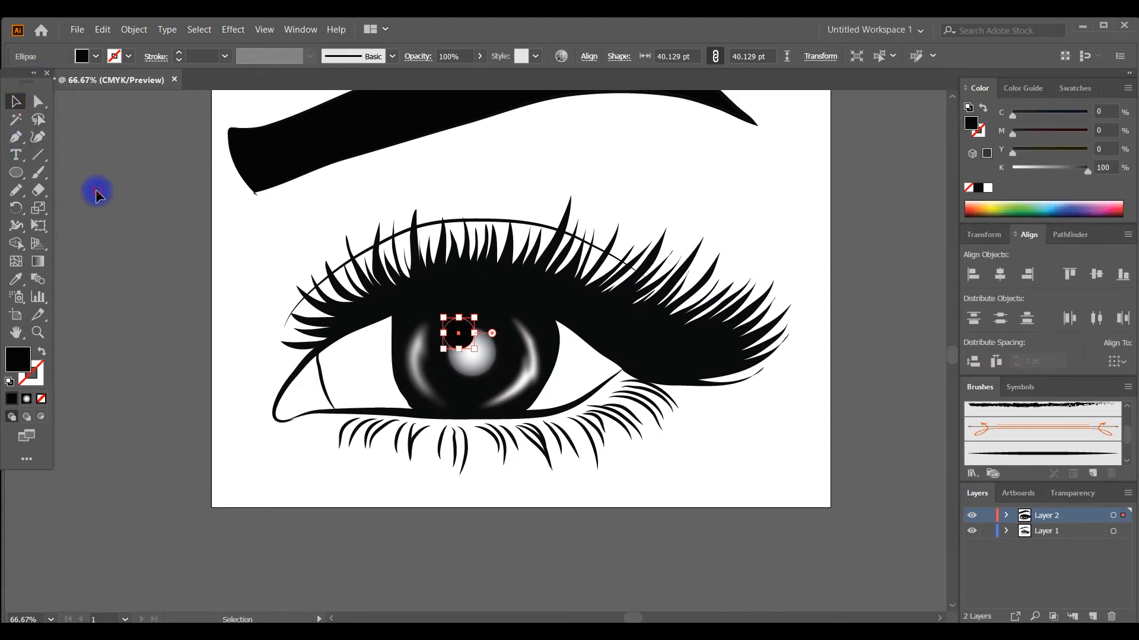
left_click(97, 194)
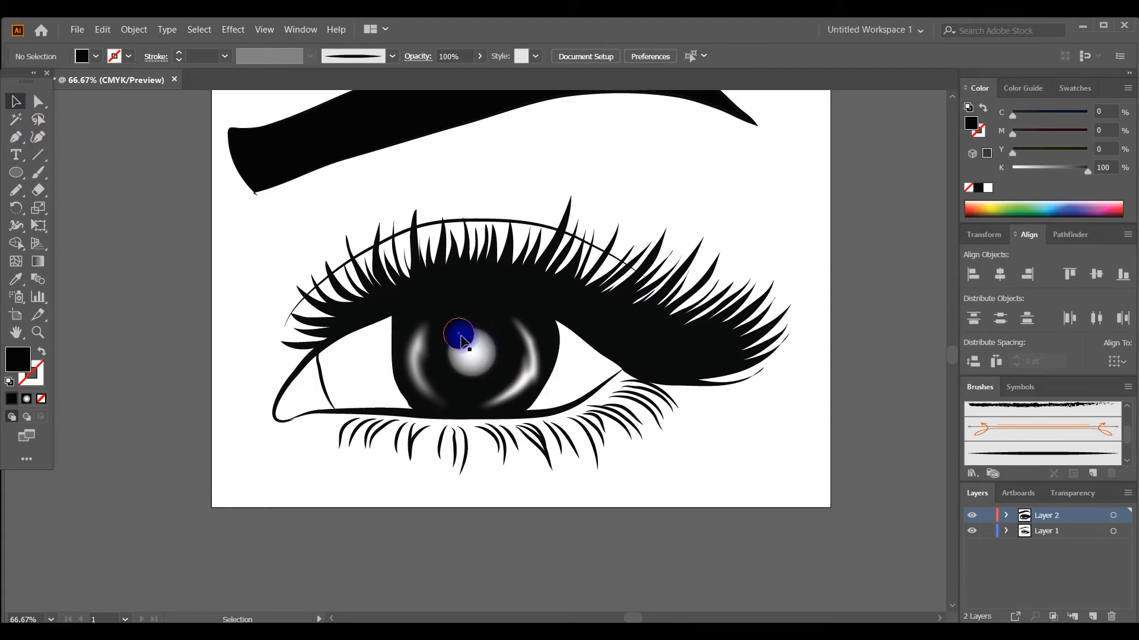
Move the small black circle slightly right over the pupil highlight and set its opacity to 74%.
left_click_drag(461, 341, 468, 342)
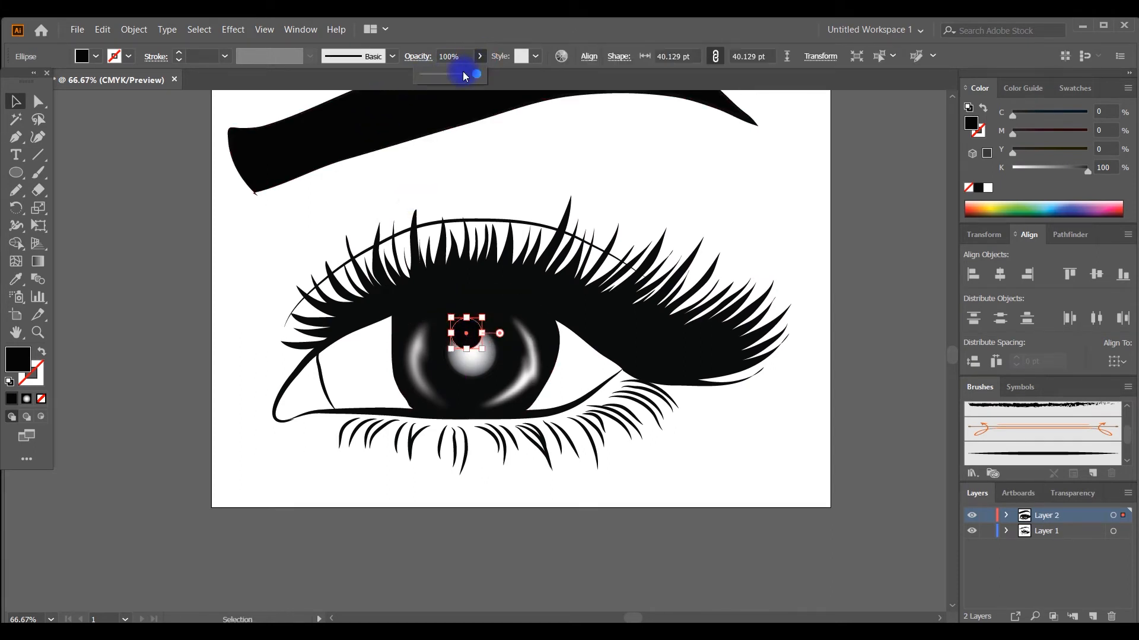
left_click(464, 75)
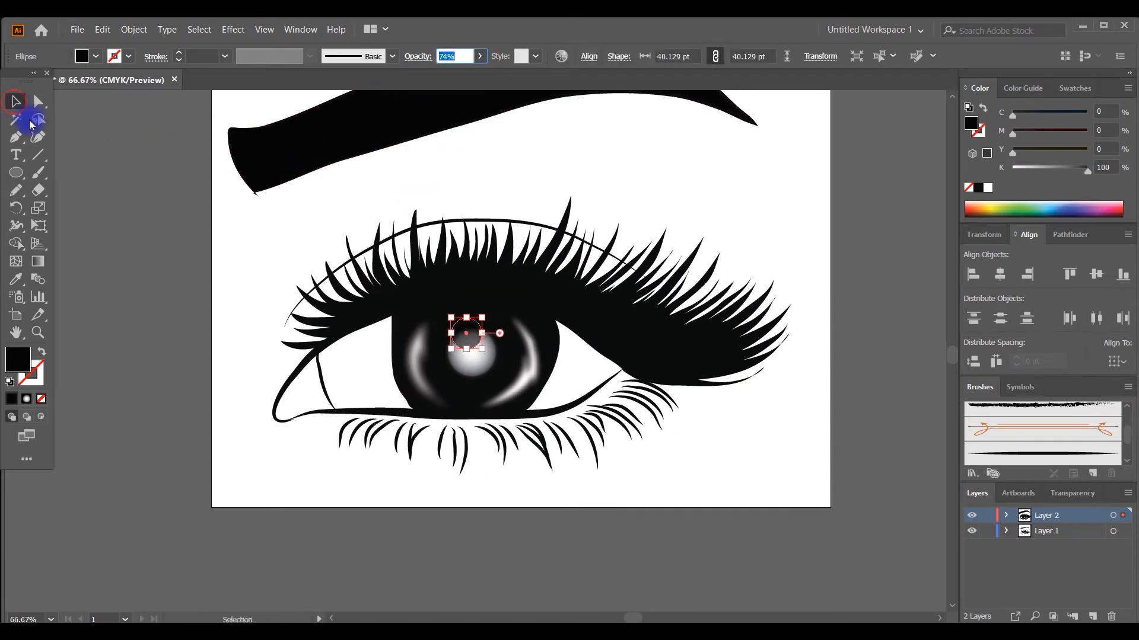
left_click(114, 172)
Examine the eye artwork beside the reference image and check its highlights and outlines up close.
scroll(168, 230, "down", 3)
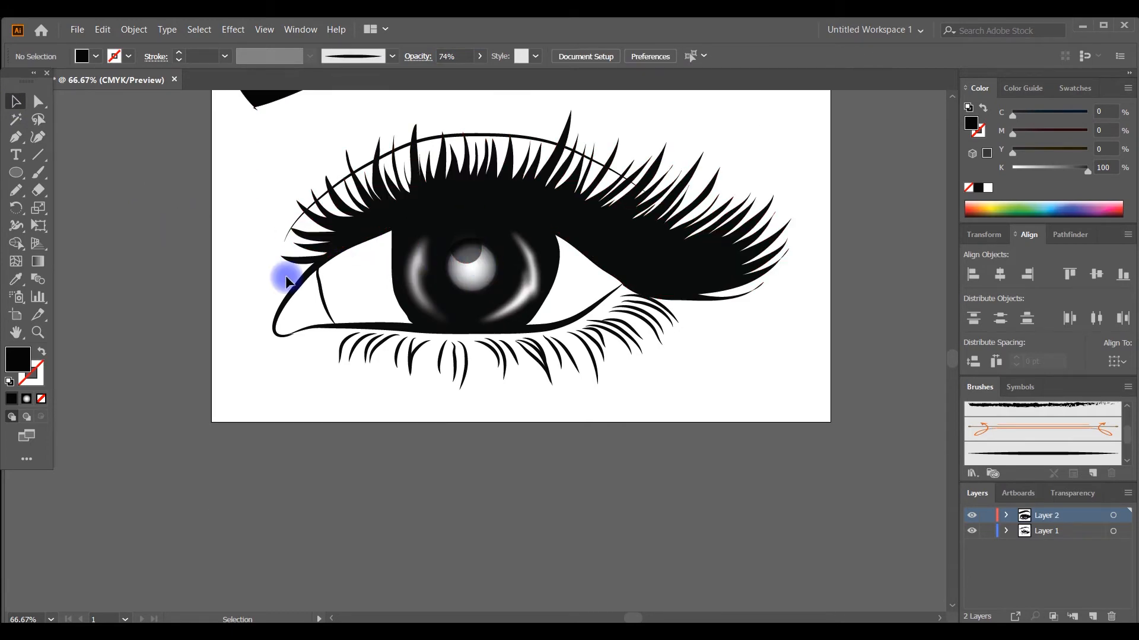
key("ctrl+minus")
key("ctrl+minus")
key("ctrl+minus")
key("ctrl+minus")
key("ctrl+minus")
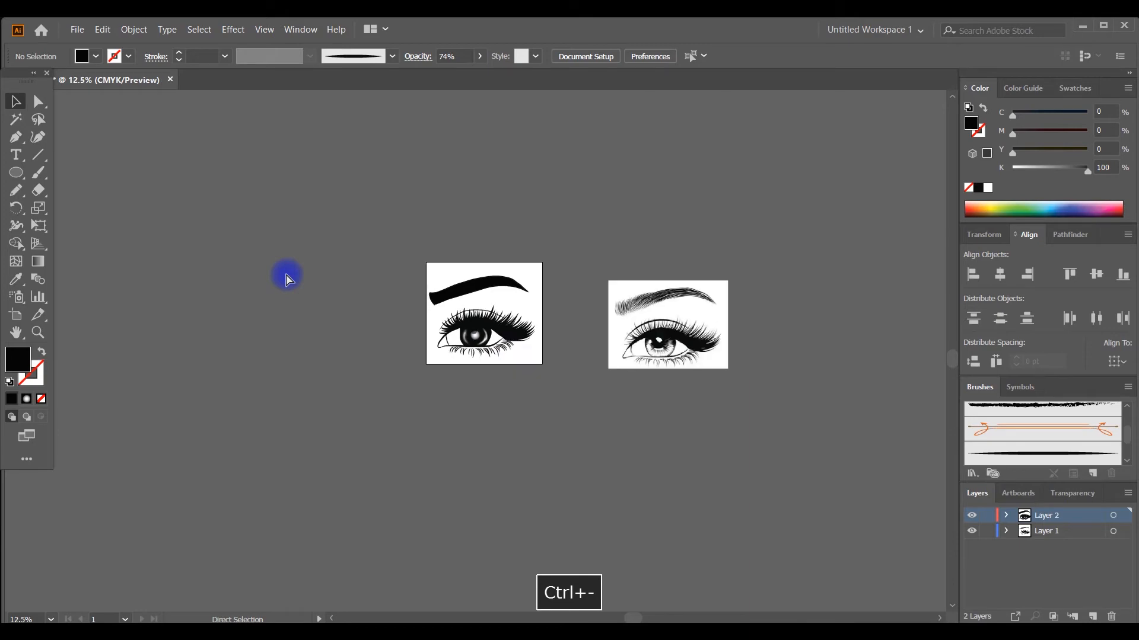
key("ctrl+equal")
key("ctrl+equal")
key("ctrl+equal")
key("ctrl+equal")
key("ctrl+equal")
key("ctrl+equal")
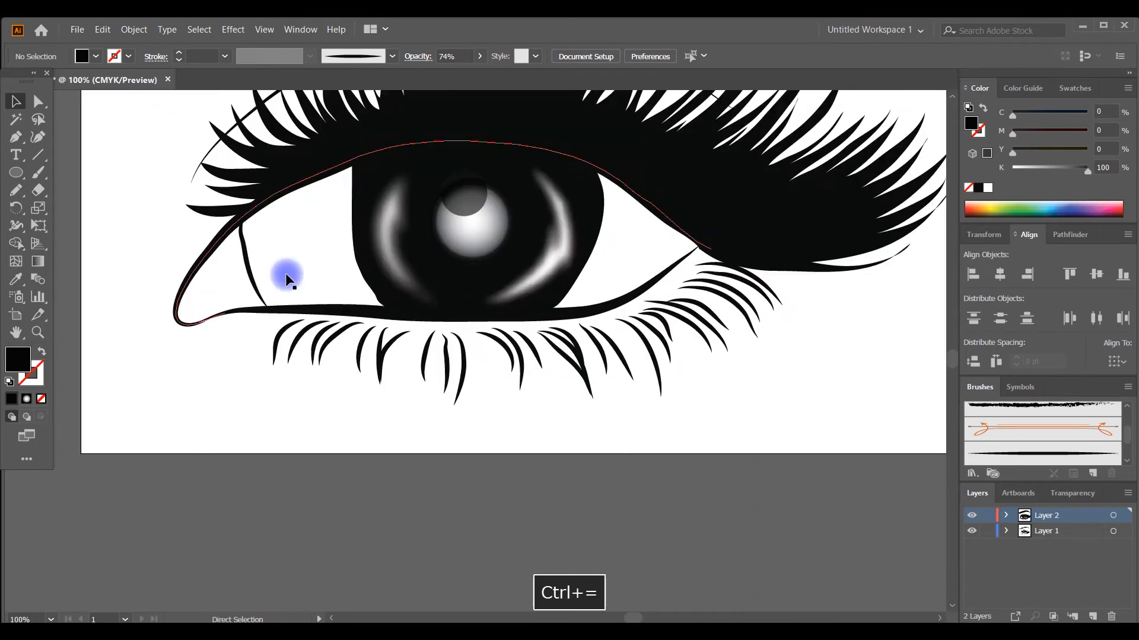
key("ctrl+minus")
key("ctrl+minus")
key("ctrl+minus")
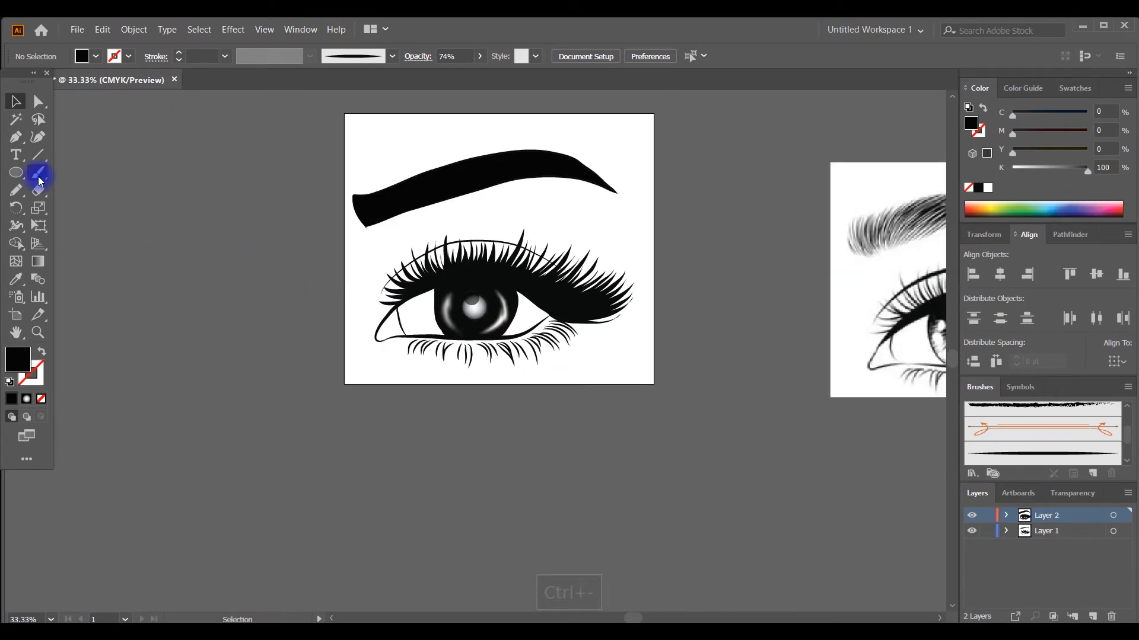
Draw an 800 by 700 pt rectangle covering the whole artboard and send it behind the eye artwork.
left_click_drag(18, 181, 44, 172)
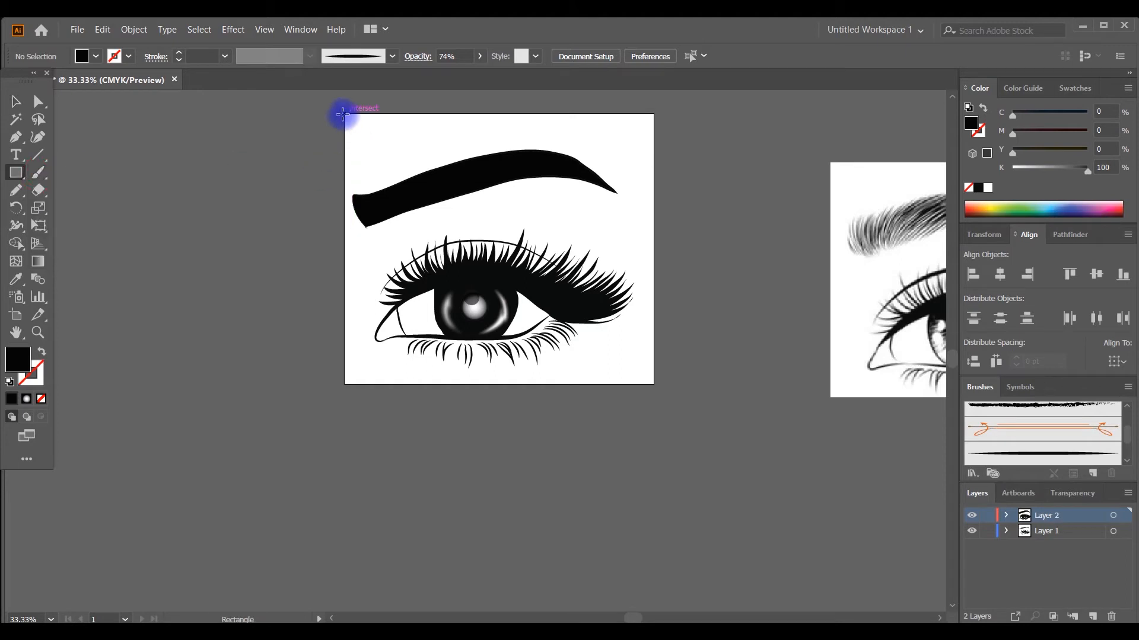
left_click_drag(344, 114, 654, 385)
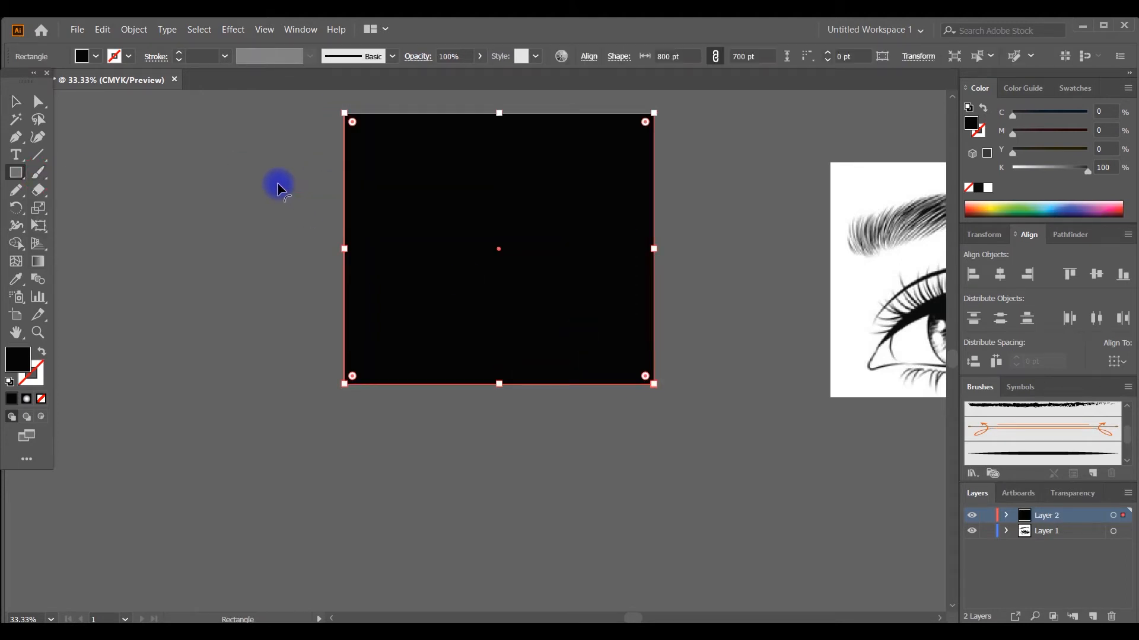
key("ctrl+shift+bracketleft")
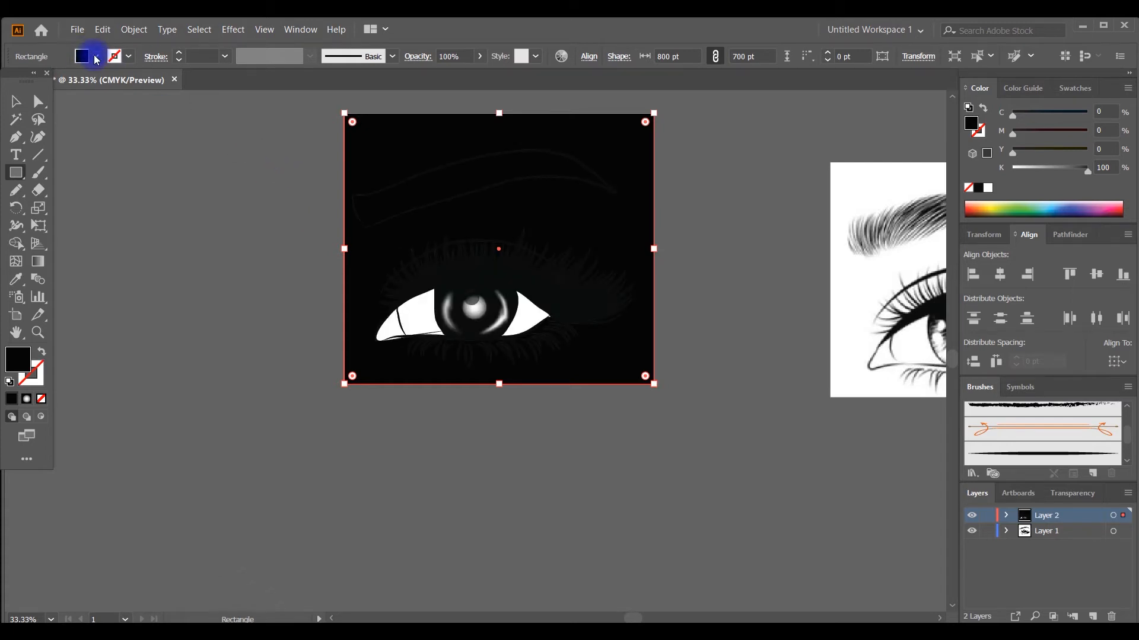
Fill the background rectangle with the tan swatch C=25 M=40 Y=65 K=0 and deselect it.
left_click(85, 59)
left_click(94, 107)
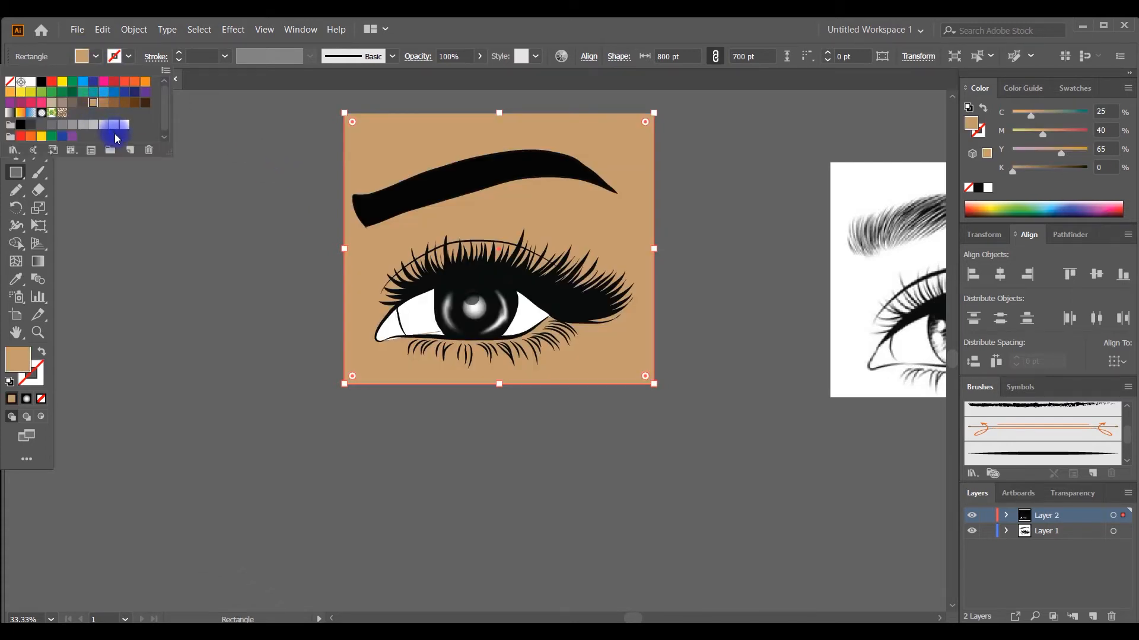
left_click(115, 190)
left_click(21, 112)
left_click(144, 203)
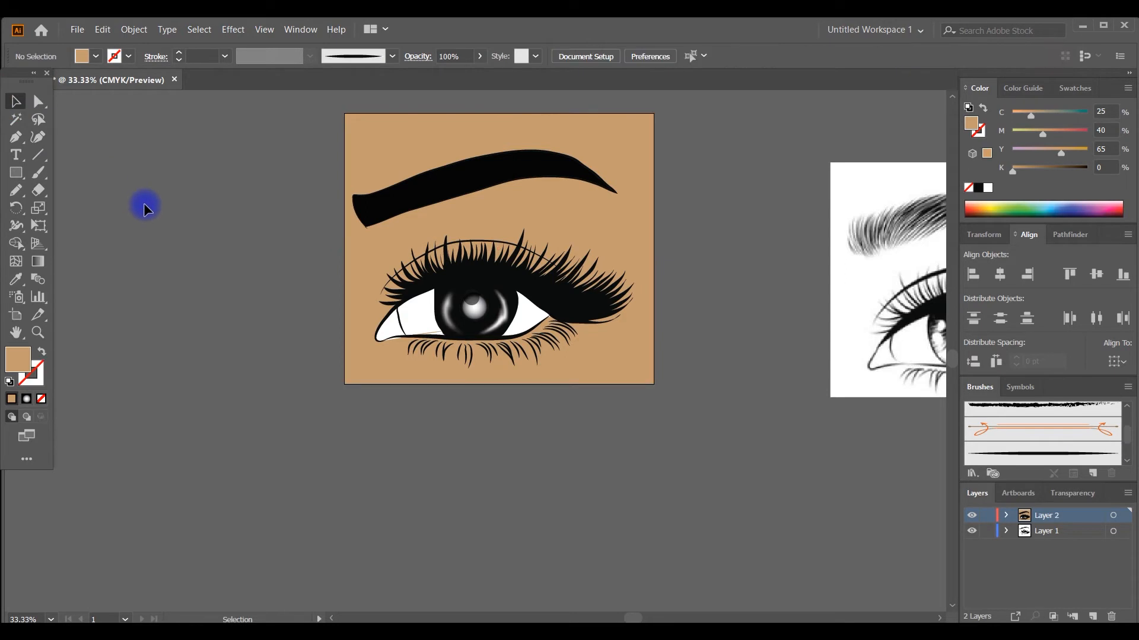
Join the upper and lower eyelid outline paths so the white of the eye becomes one closed shape.
key("ctrl+equal")
key("ctrl+equal")
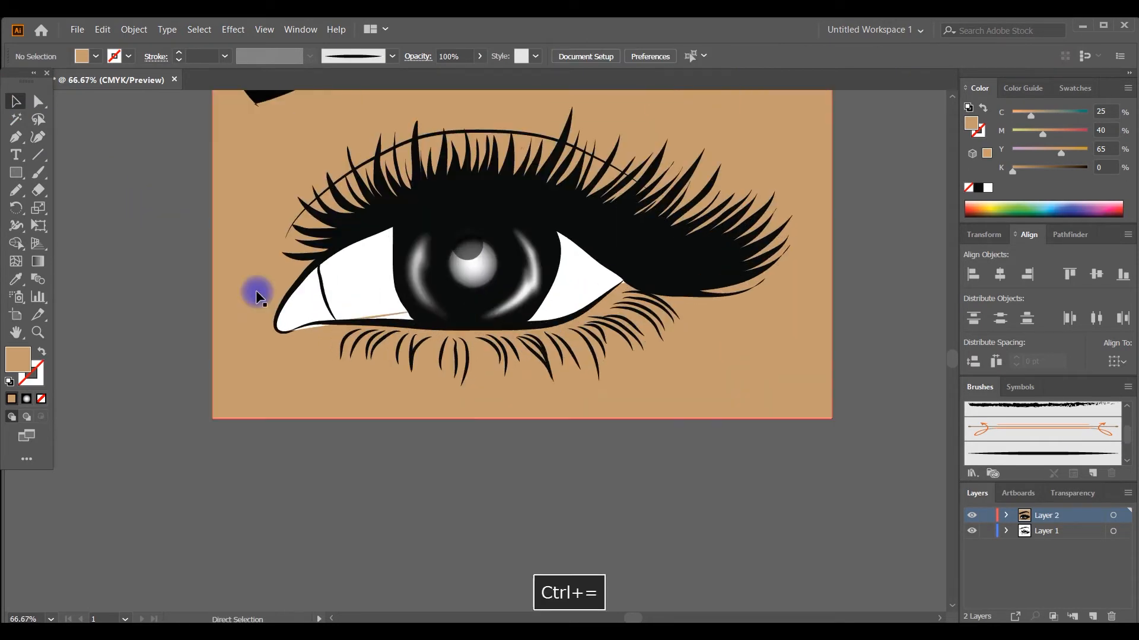
left_click(196, 276)
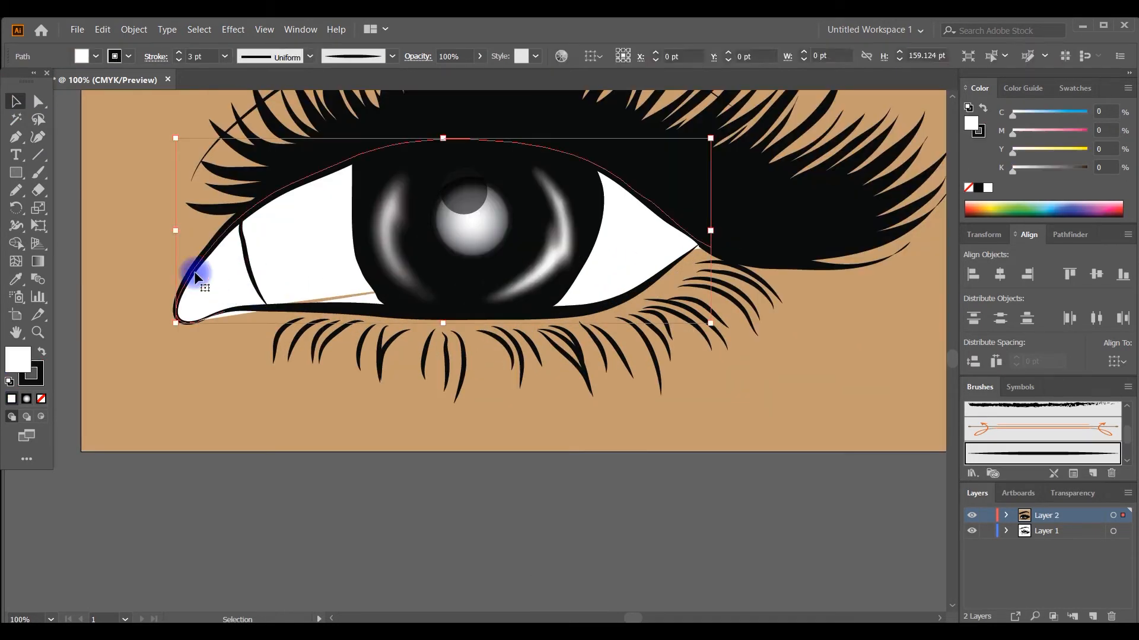
left_click(230, 316, "shift")
right_click(230, 315)
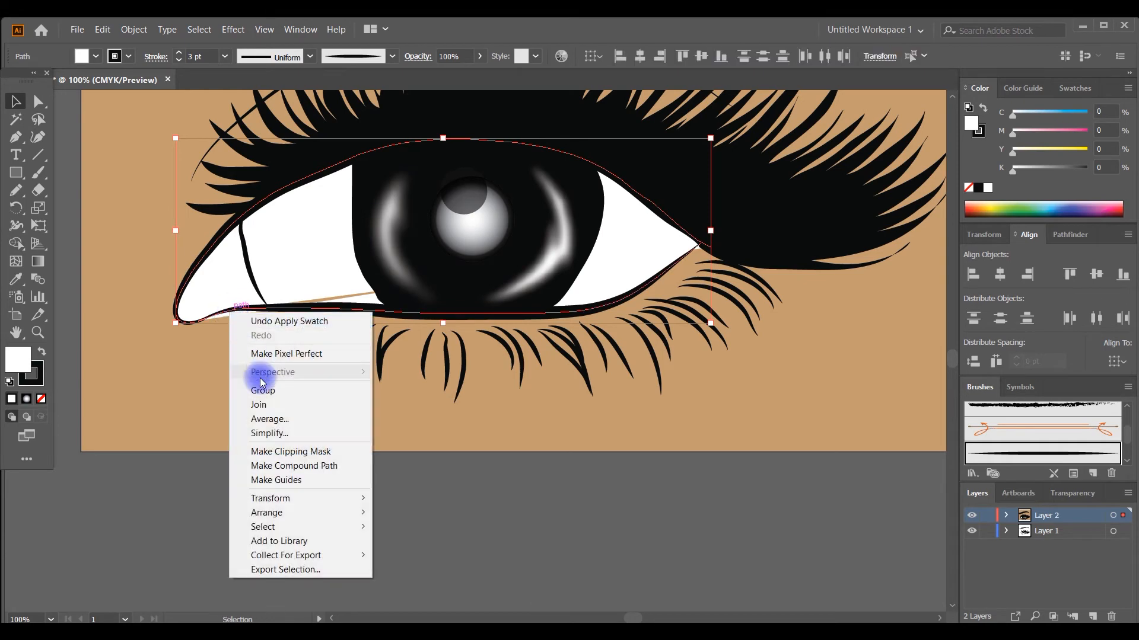
left_click(261, 404)
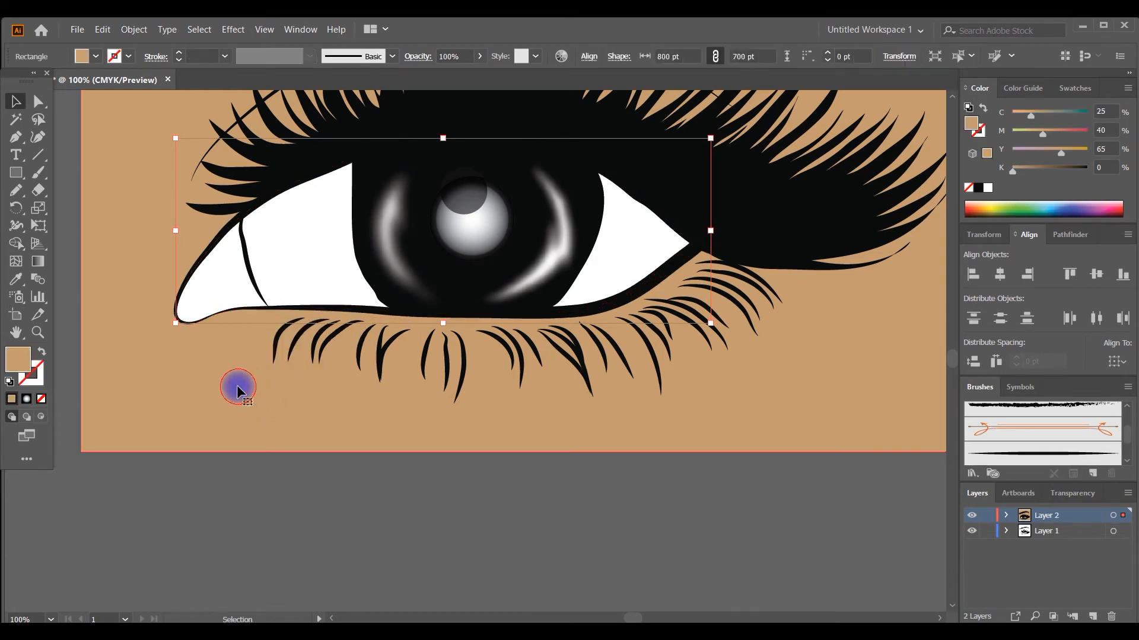
left_click(173, 306)
Draw a closed freehand Pencil shape around the inner corner of the eye, about 76 by 92 pt, following the existing outlines.
scroll(111, 255, "up", 3)
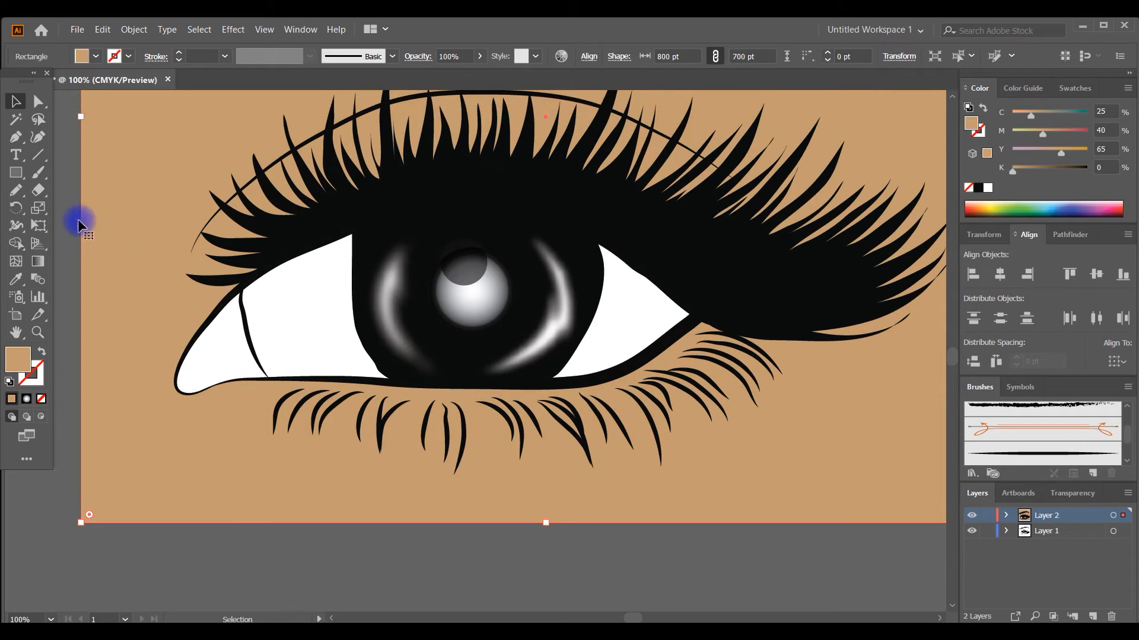
scroll(83, 225, "down", 3)
left_click(16, 190)
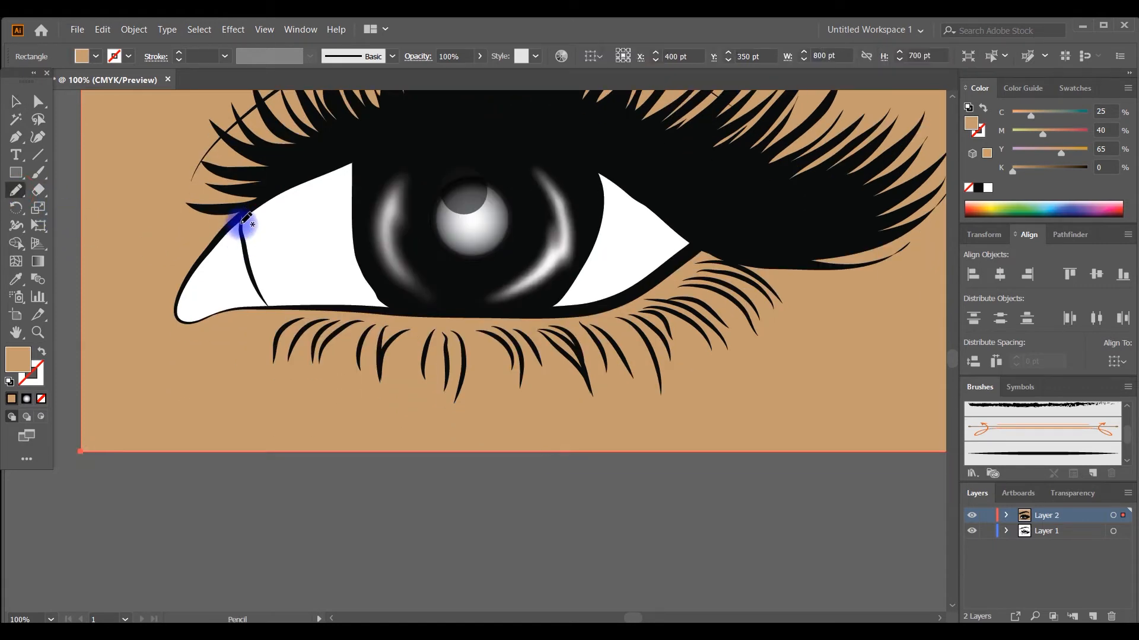
left_click_drag(242, 220, 265, 304)
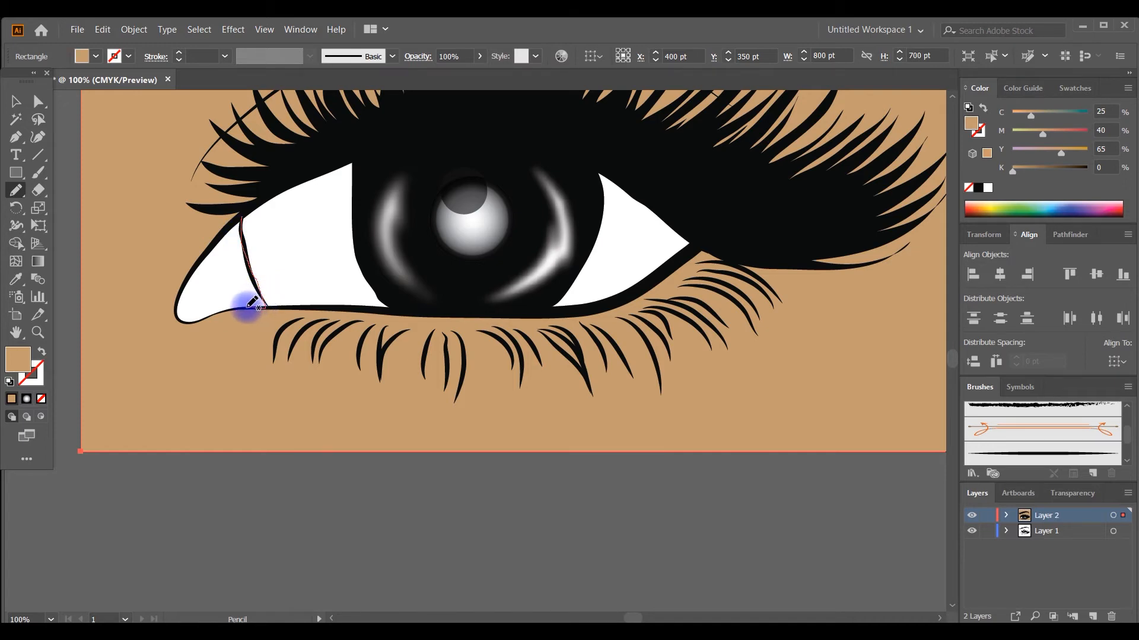
mouse_move(245, 306)
left_mouse_down()
mouse_move(180, 319)
mouse_move(182, 294)
left_mouse_up()
left_click_drag(191, 274, 209, 254)
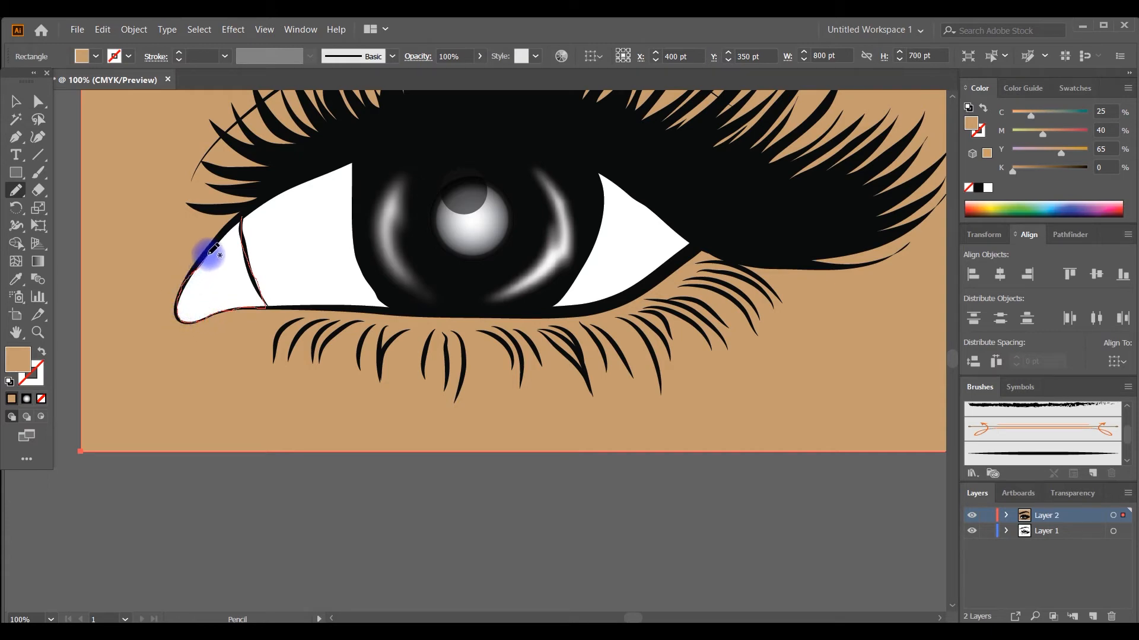
left_click_drag(240, 217, 241, 217)
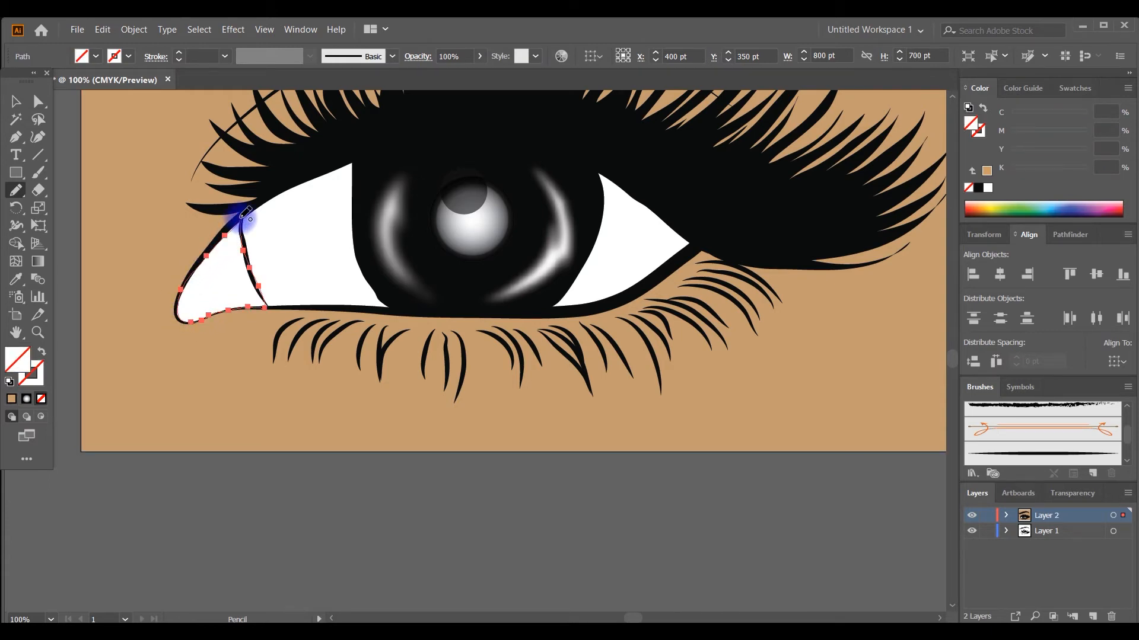
Sample the skin background onto the inner corner shape, darken its fill to brown C=40 M=61 Y=88 K=33, and deselect it.
key("i")
left_click(135, 249)
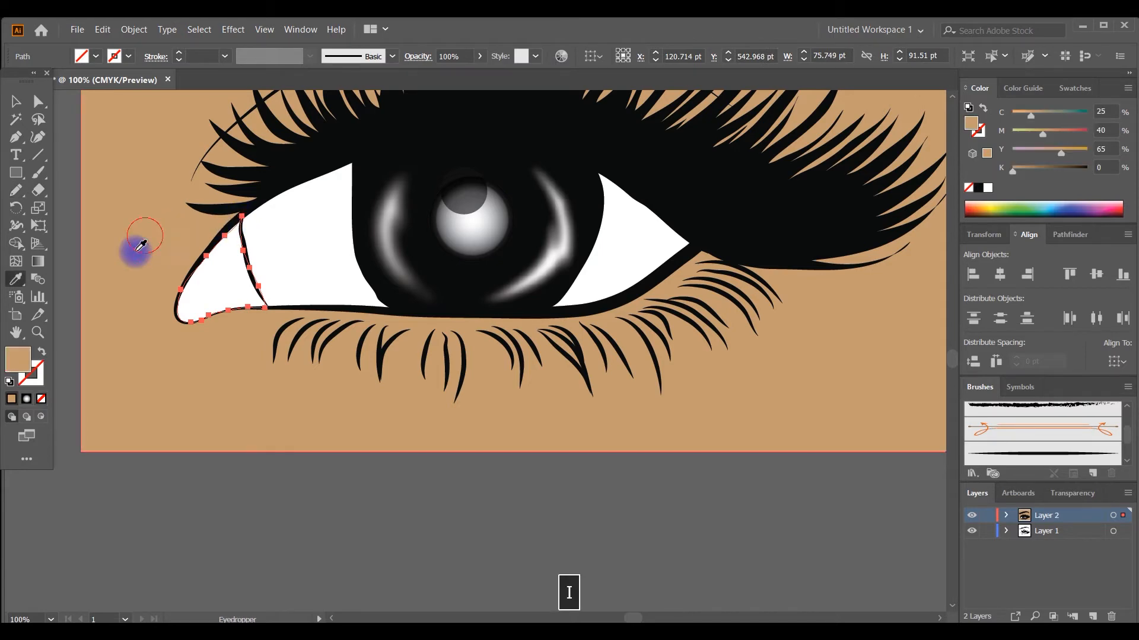
double_click(18, 359)
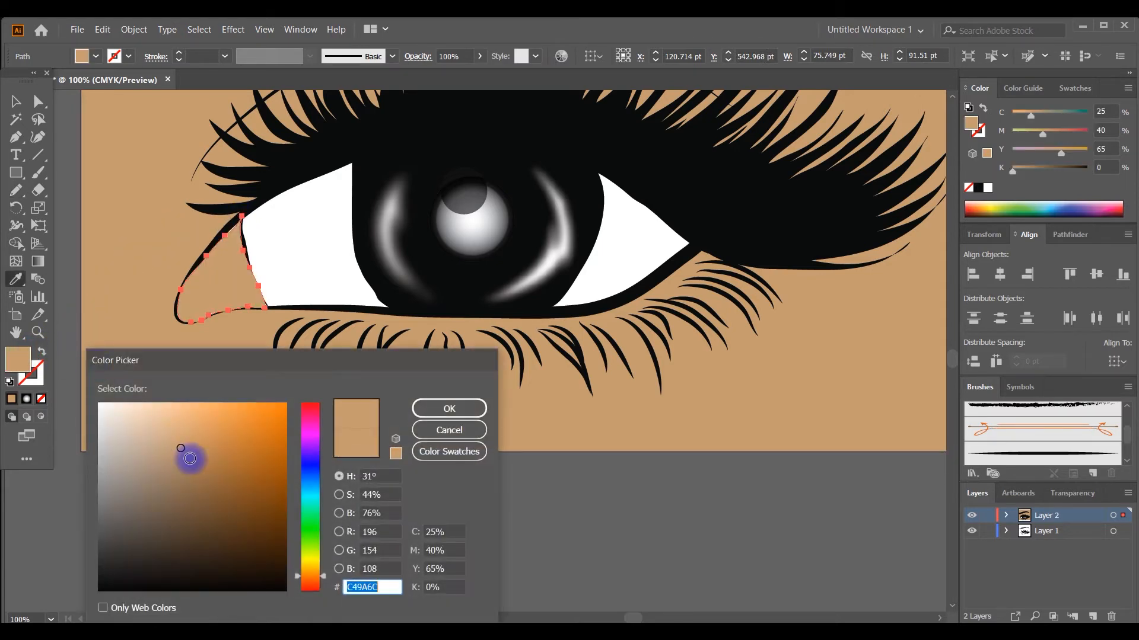
left_click_drag(180, 449, 216, 503)
left_click(415, 415)
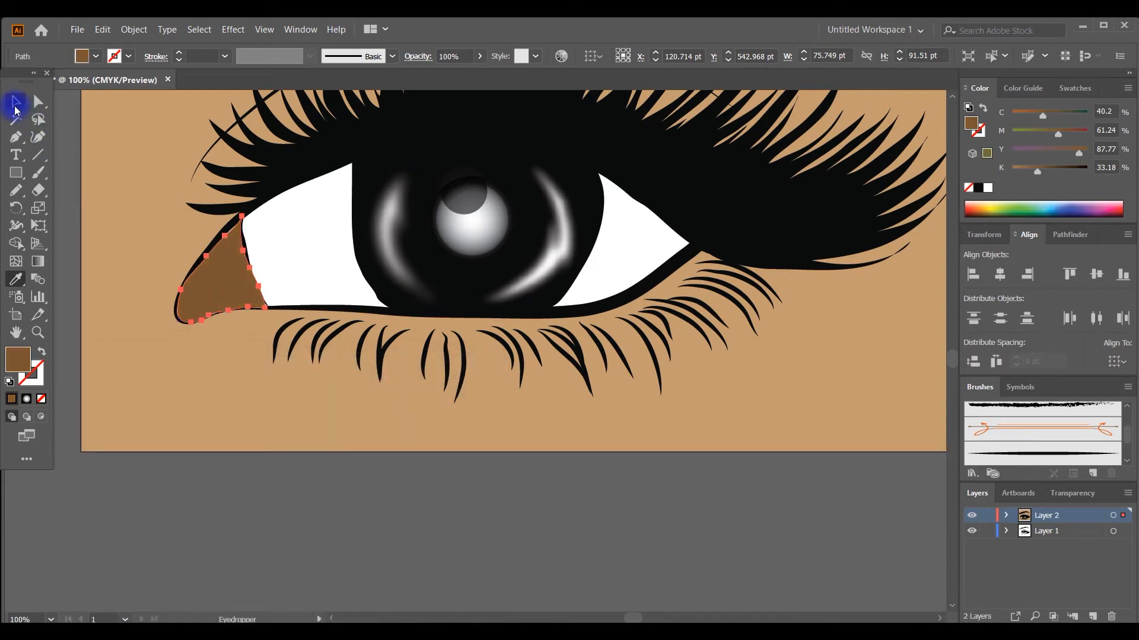
left_click(15, 102)
key("ctrl+minus")
key("ctrl+minus")
key("ctrl+minus")
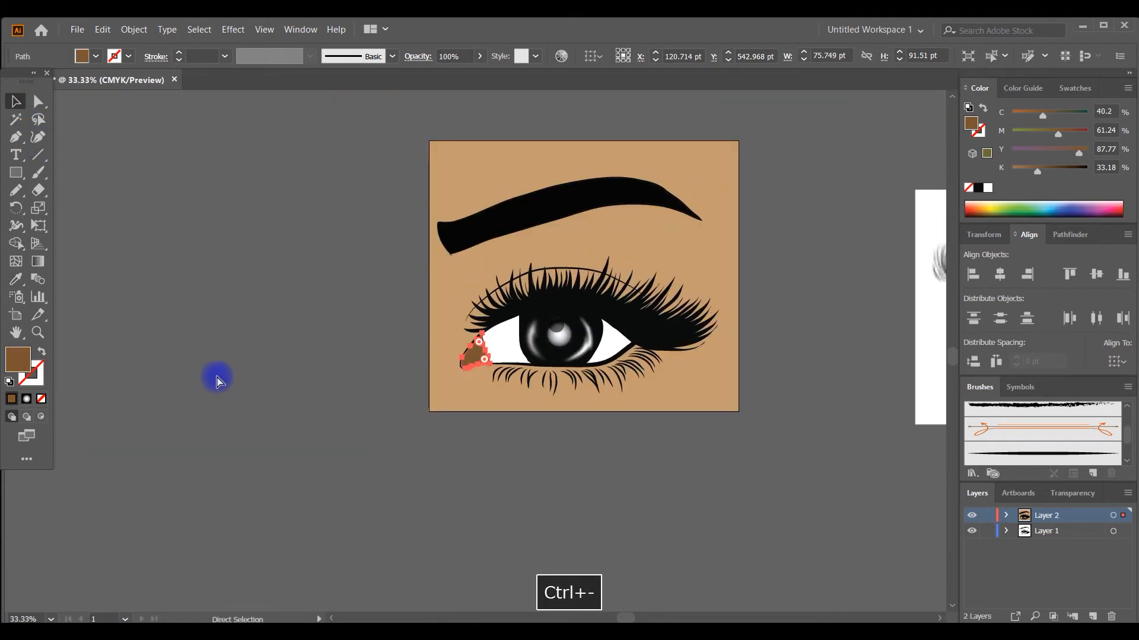
left_click(182, 237)
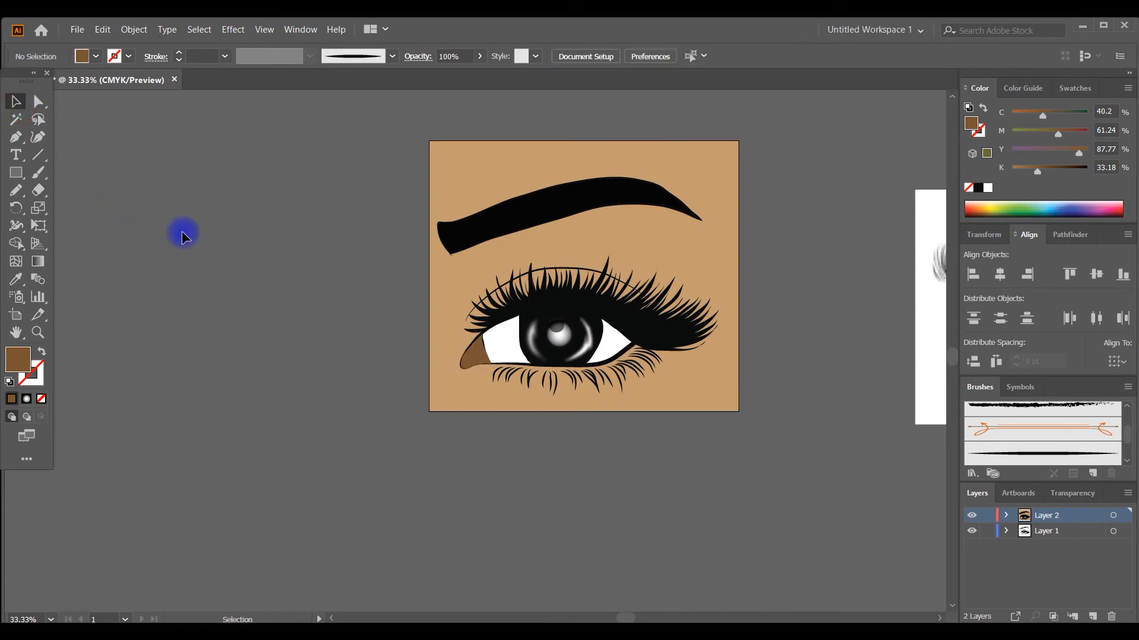
Even out the black iris shape's outline with the Smooth tool from its upper inner edge round to the outer side, and deselect it.
key("ctrl+equal")
key("ctrl+equal")
key("ctrl+equal")
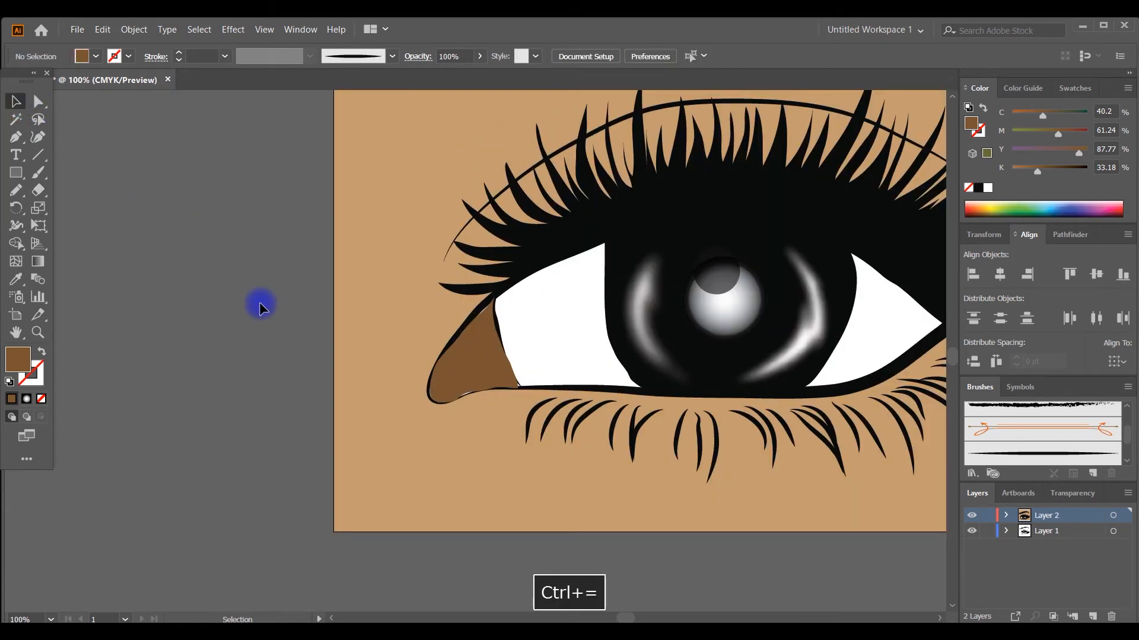
left_click(620, 362)
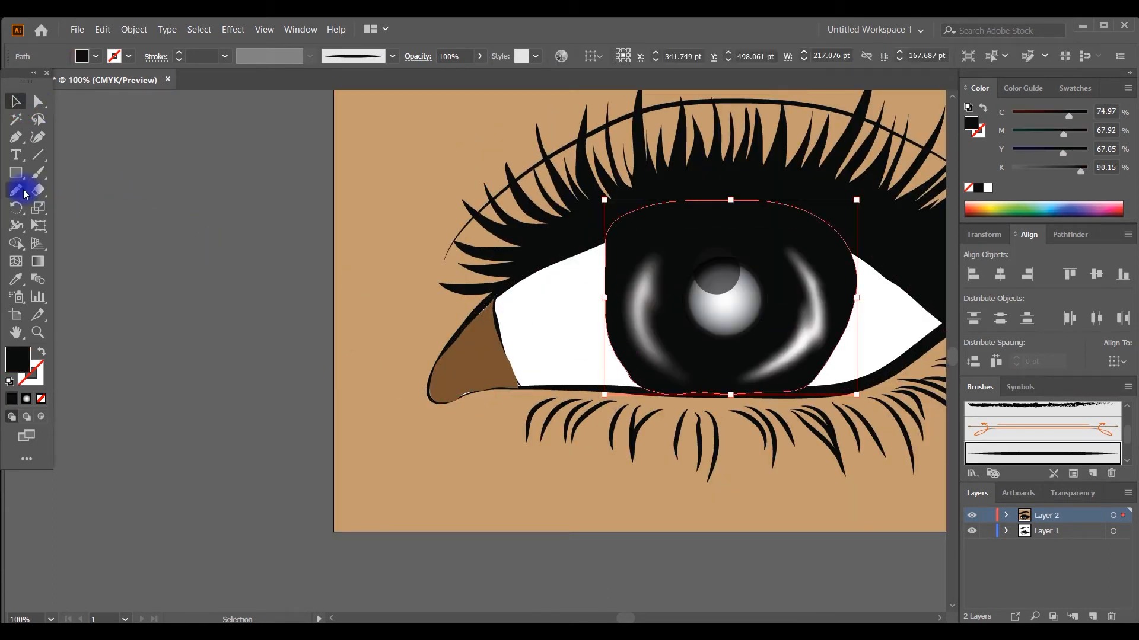
left_click_drag(18, 190, 66, 223)
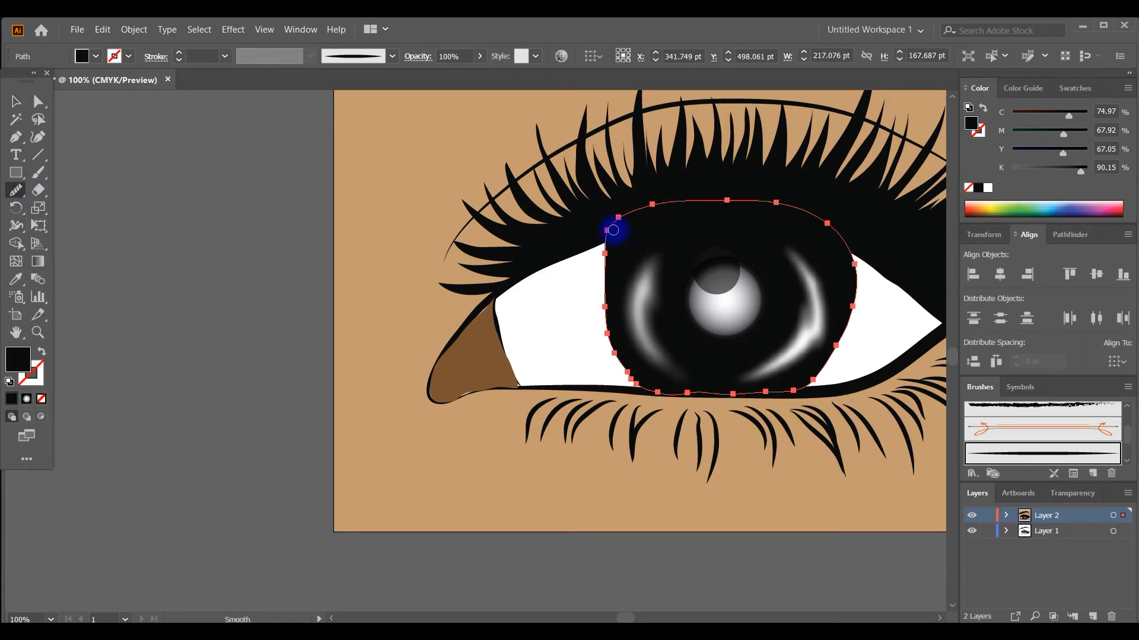
mouse_move(613, 229)
left_mouse_down()
mouse_move(613, 358)
mouse_move(633, 394)
mouse_move(617, 348)
mouse_move(657, 393)
mouse_move(789, 392)
mouse_move(853, 304)
left_mouse_up()
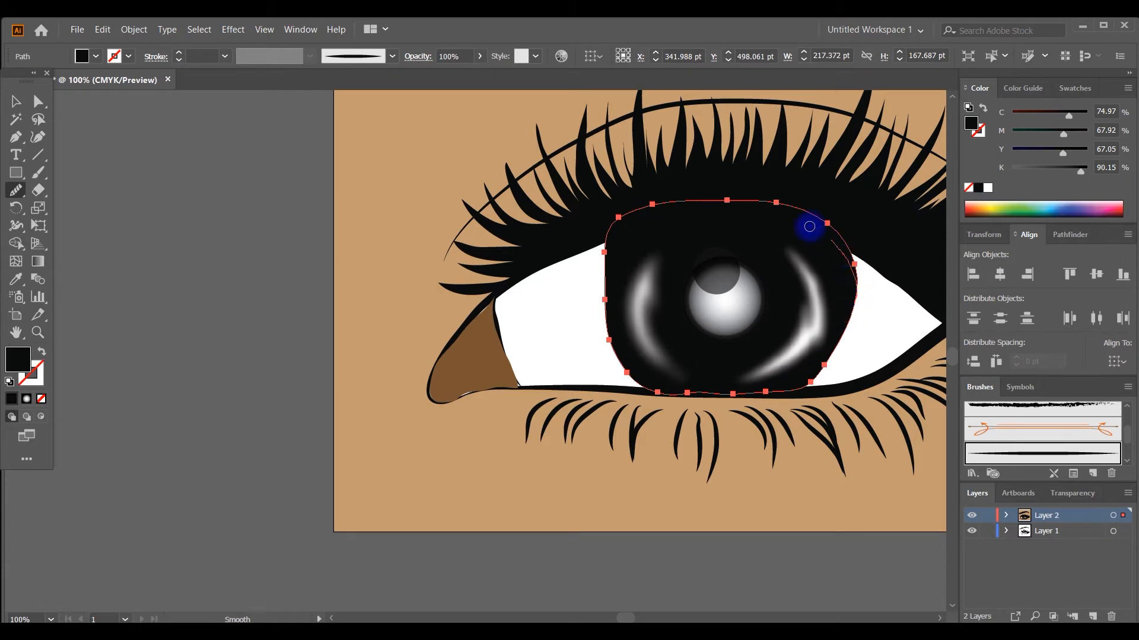
left_click(15, 102)
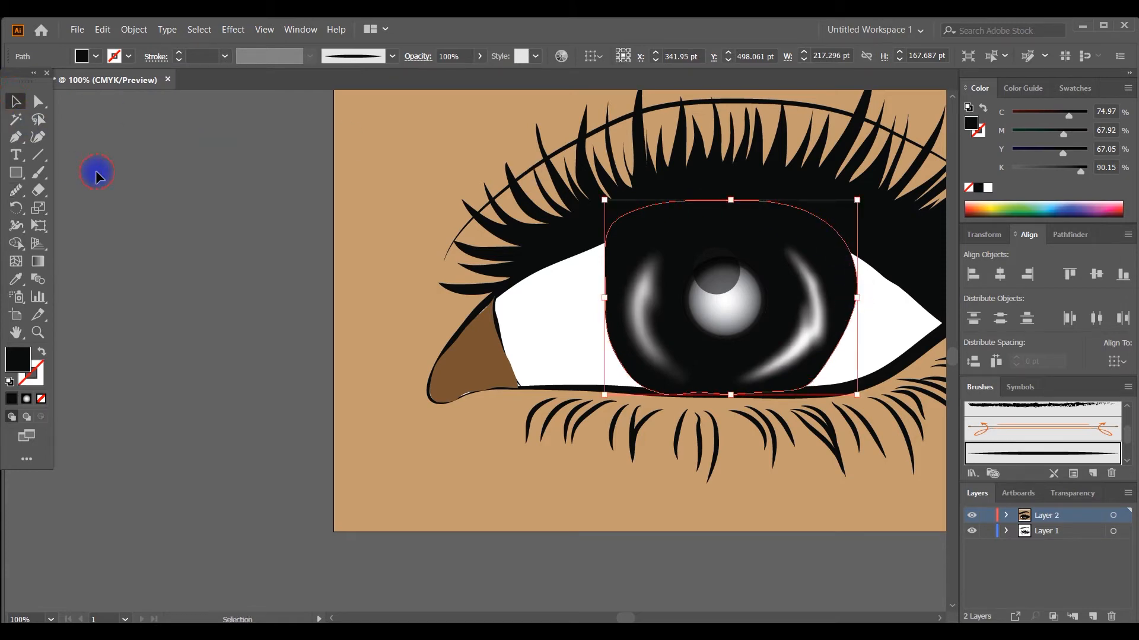
left_click(84, 174)
Draw a forked crescent shadow, about 59 by 102 pt, on the white between inner corner and iris, filled with 20% black grey.
left_click_drag(15, 188, 48, 208)
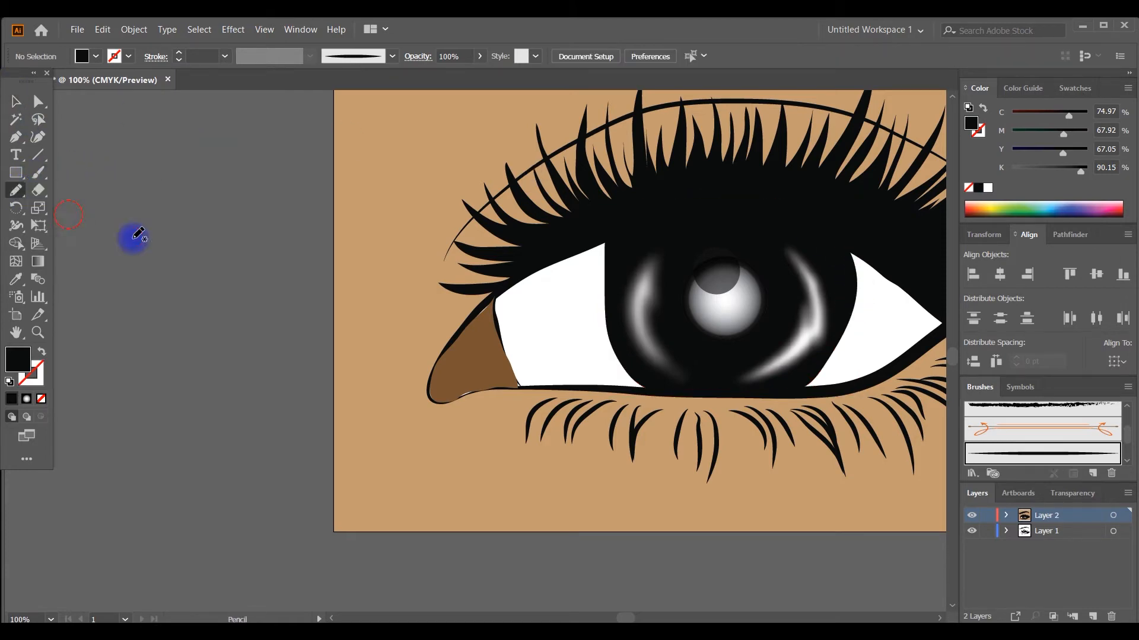
mouse_move(561, 291)
left_mouse_down()
mouse_move(566, 350)
mouse_move(599, 375)
mouse_move(563, 359)
mouse_move(592, 381)
mouse_move(562, 367)
mouse_move(530, 325)
mouse_move(530, 308)
mouse_move(543, 340)
mouse_move(544, 294)
mouse_move(574, 263)
mouse_move(556, 308)
left_mouse_up()
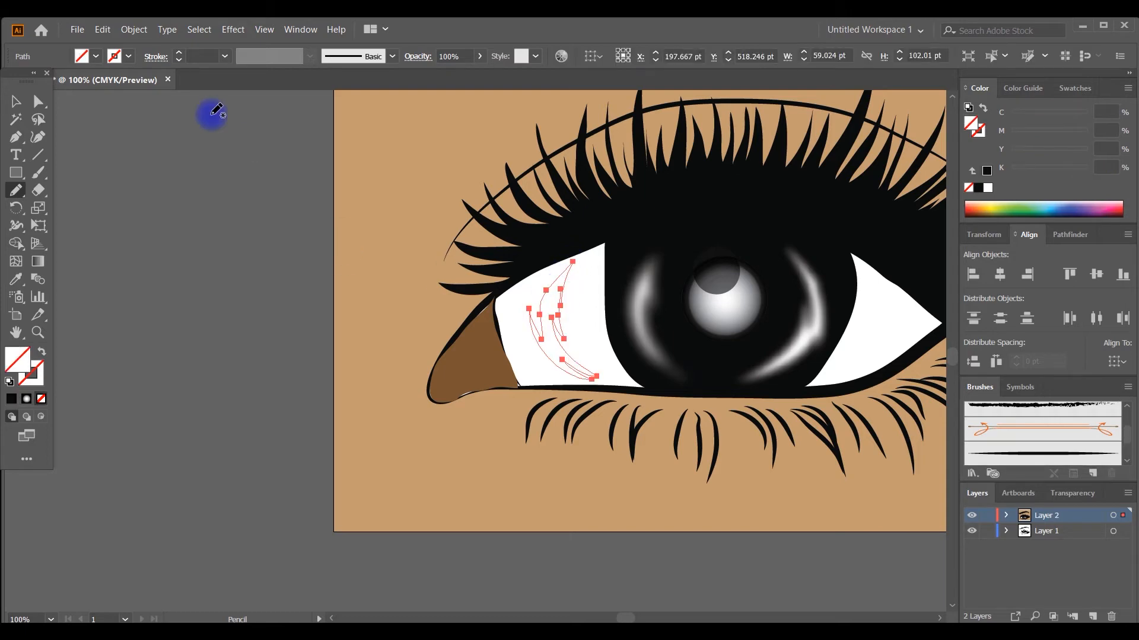
left_click(83, 56)
left_click(110, 125)
left_click(119, 183)
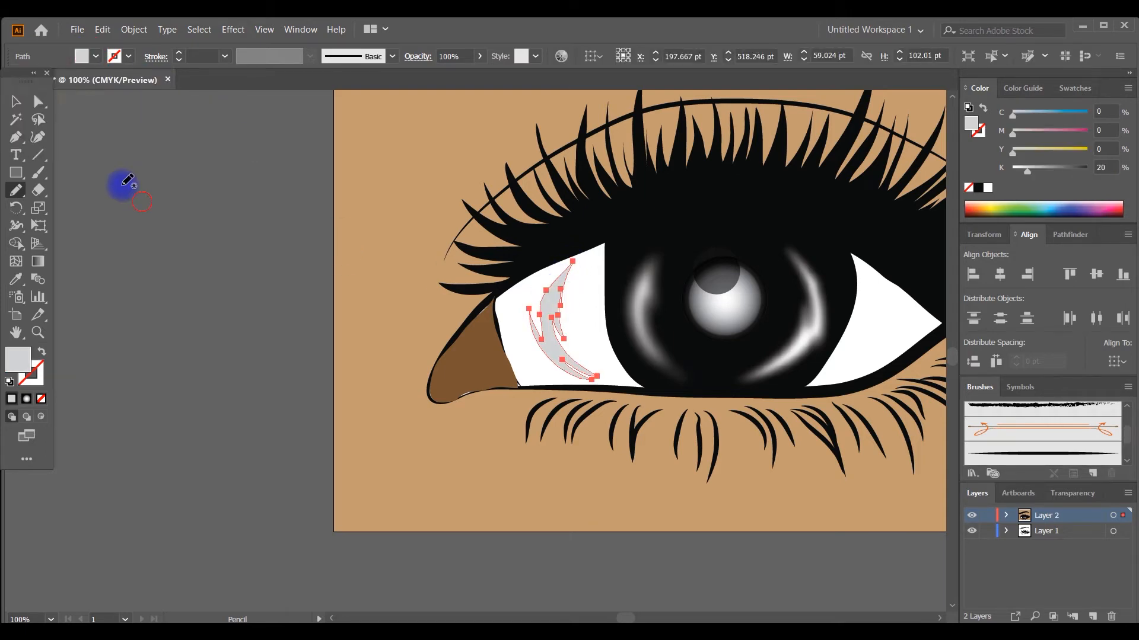
key("v")
left_click(178, 205)
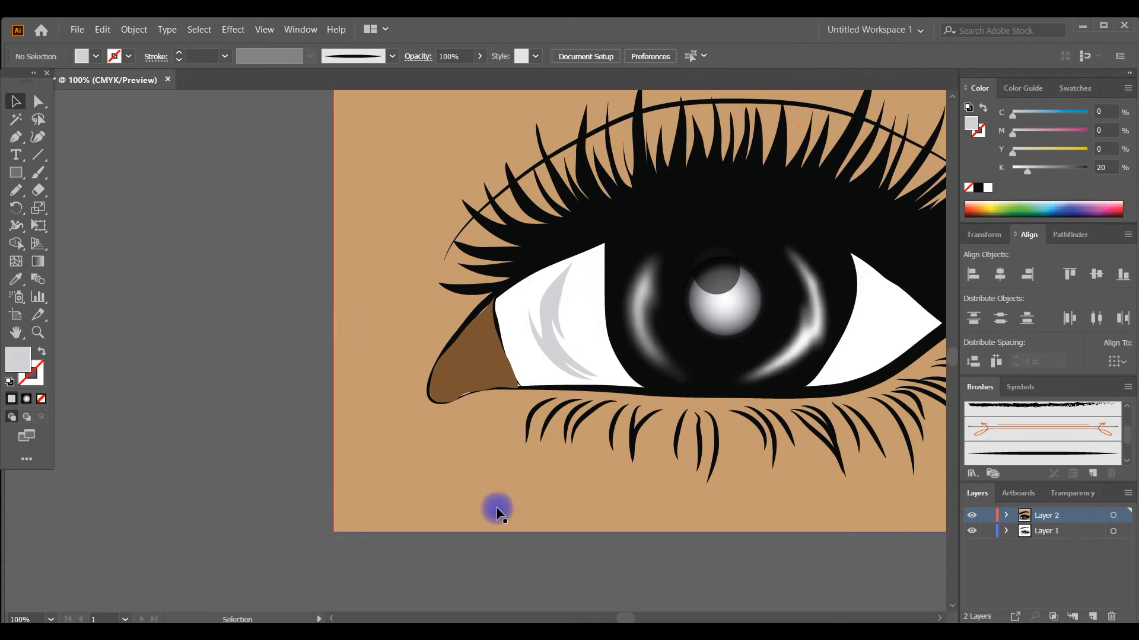
Draw a curved shadow, about 47 by 85 pt, on the outer white of the eye and fill it with the first shadow's grey.
left_click_drag(627, 620, 632, 619)
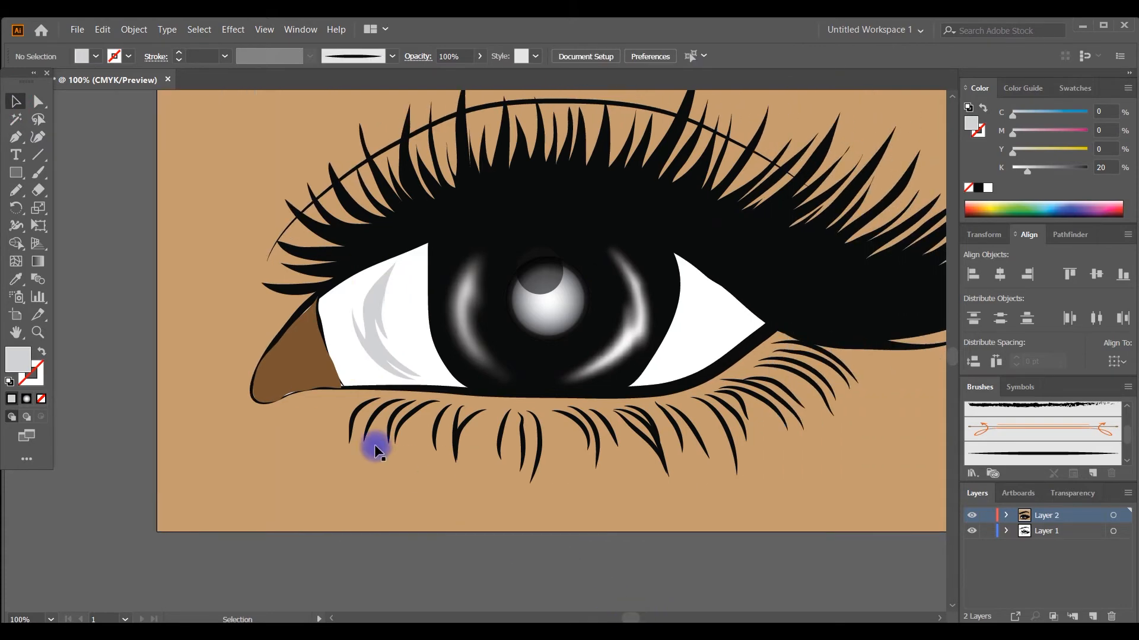
left_click(24, 191)
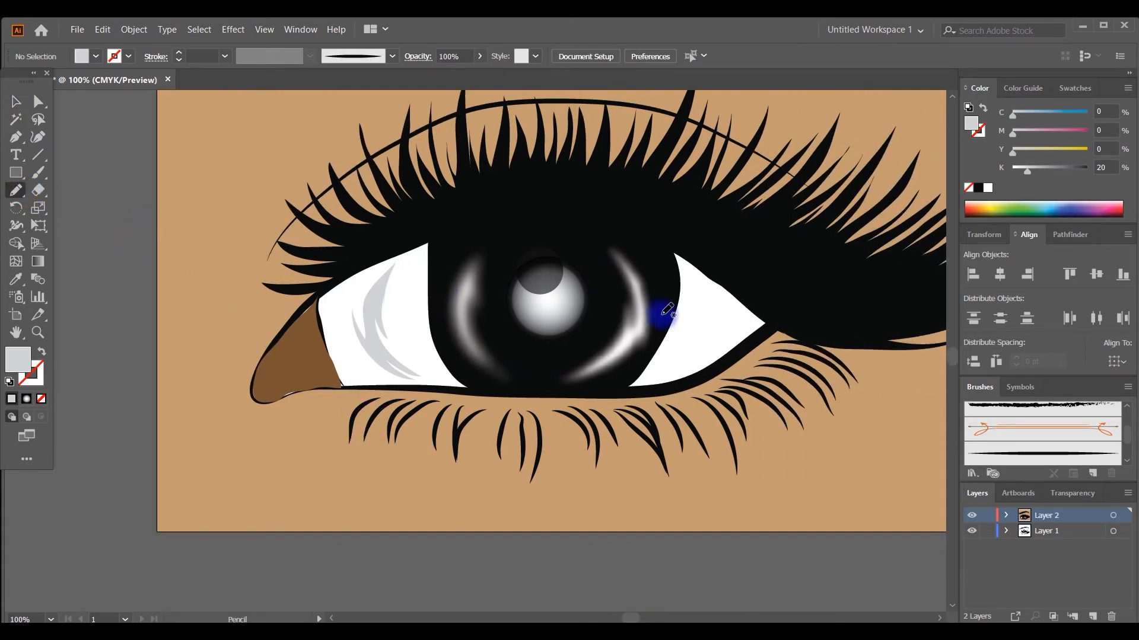
mouse_move(716, 281)
left_mouse_down()
mouse_move(724, 336)
mouse_move(722, 320)
mouse_move(674, 371)
mouse_move(699, 347)
mouse_move(690, 270)
mouse_move(716, 285)
left_mouse_up()
key("i")
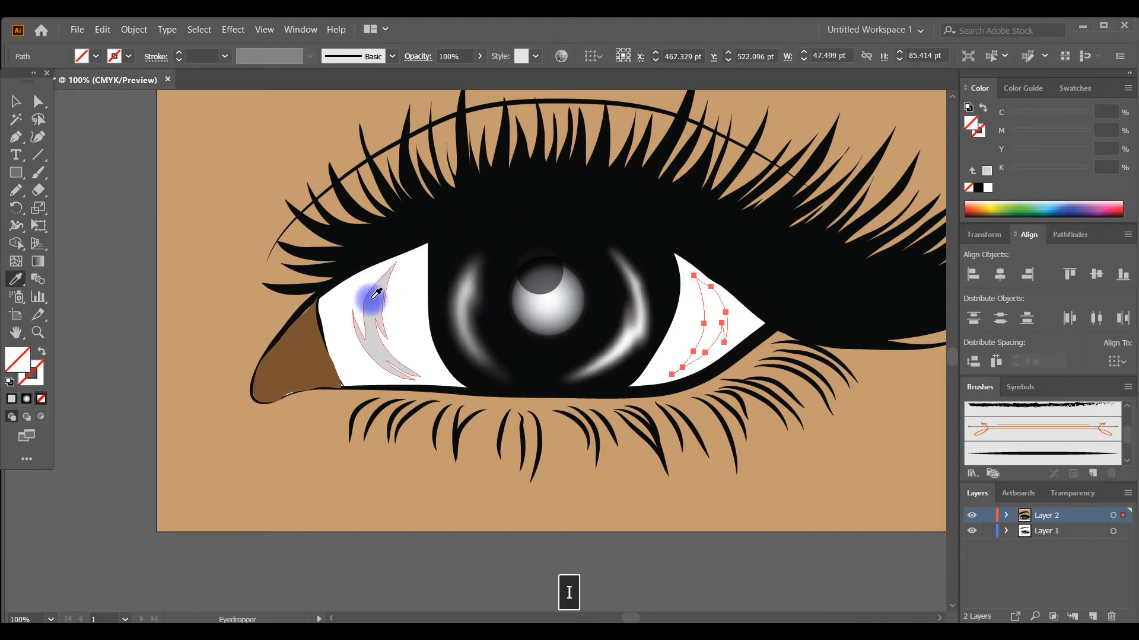
left_click(373, 298)
left_click(16, 101)
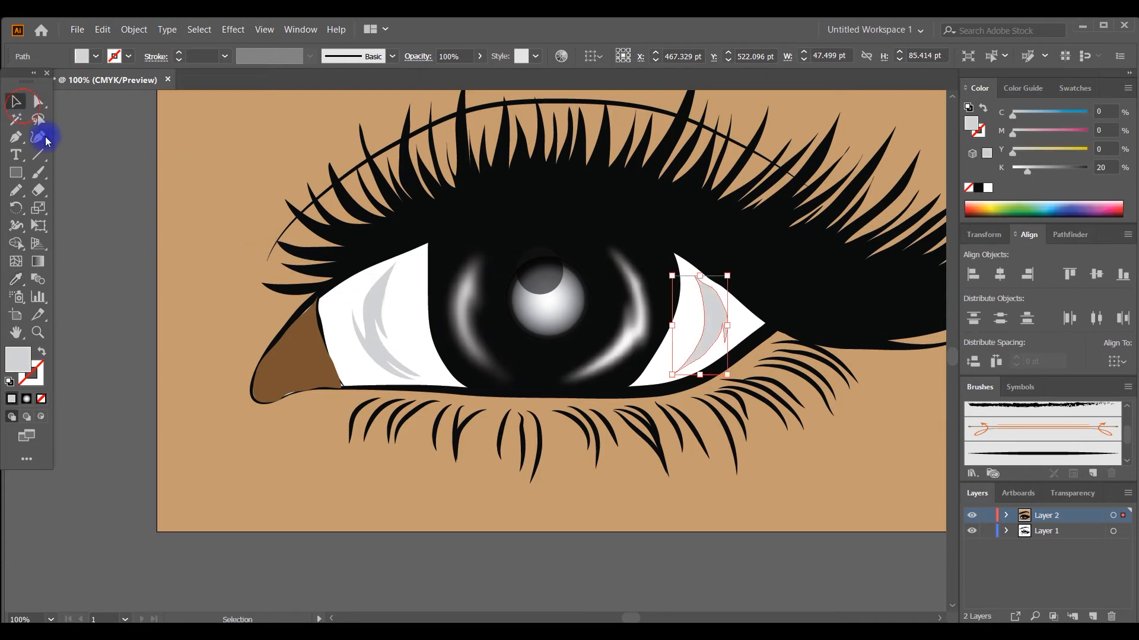
Redraw the edges of the brown inner corner shape with the Pencil tool so it covers the white gaps along the outlines, and deselect it.
left_click(310, 351)
key("ctrl+equal")
key("ctrl+equal")
key("ctrl+equal")
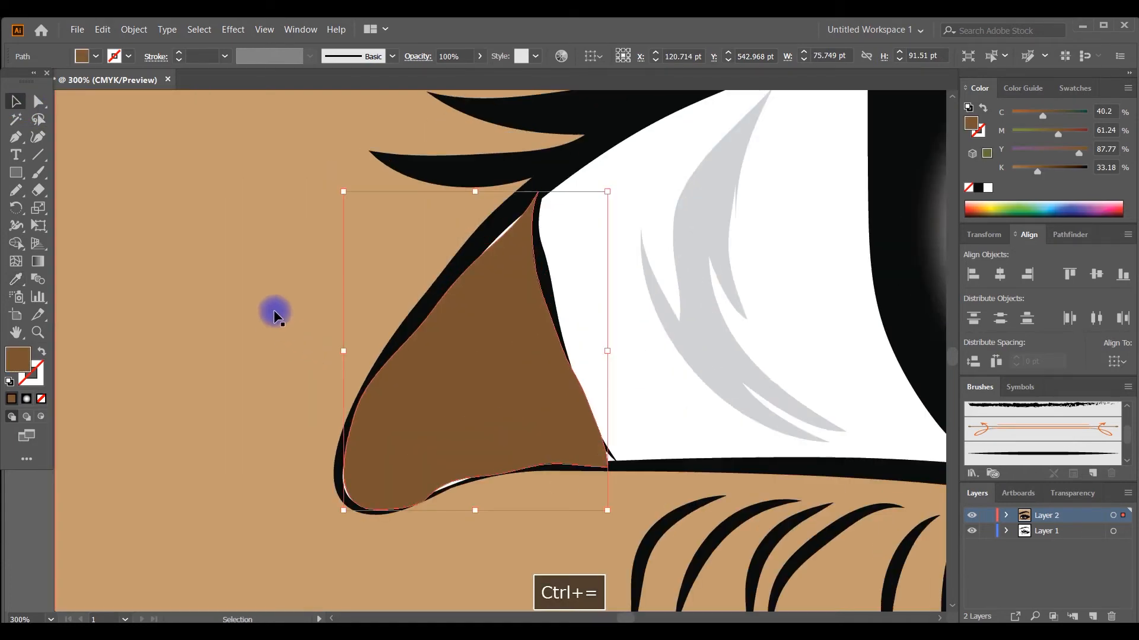
left_click(17, 192)
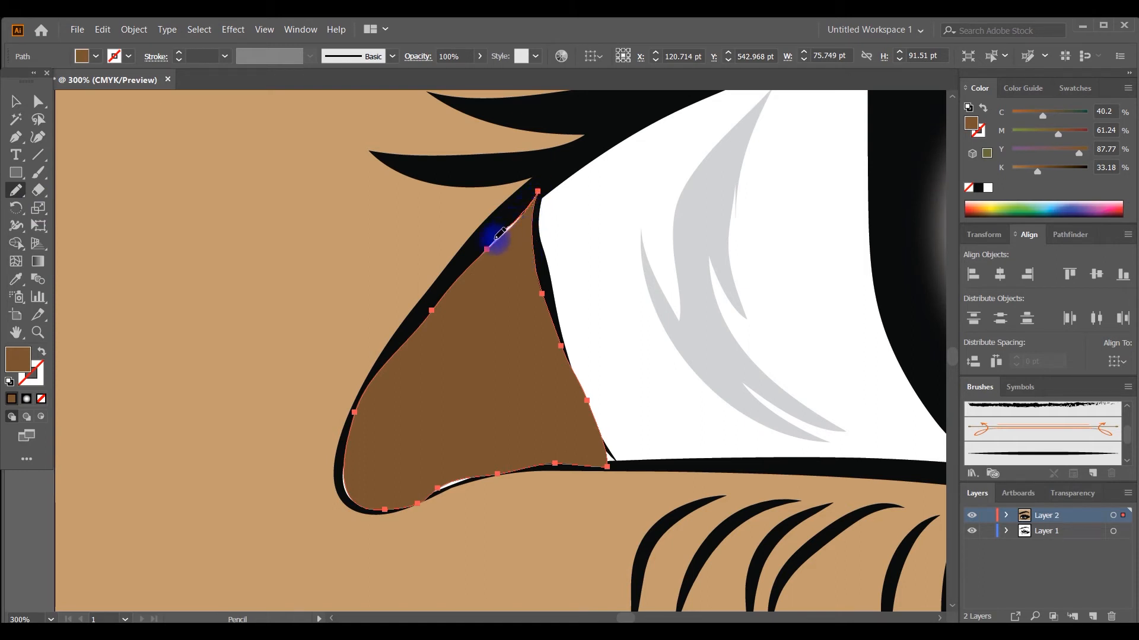
left_click_drag(490, 245, 478, 269)
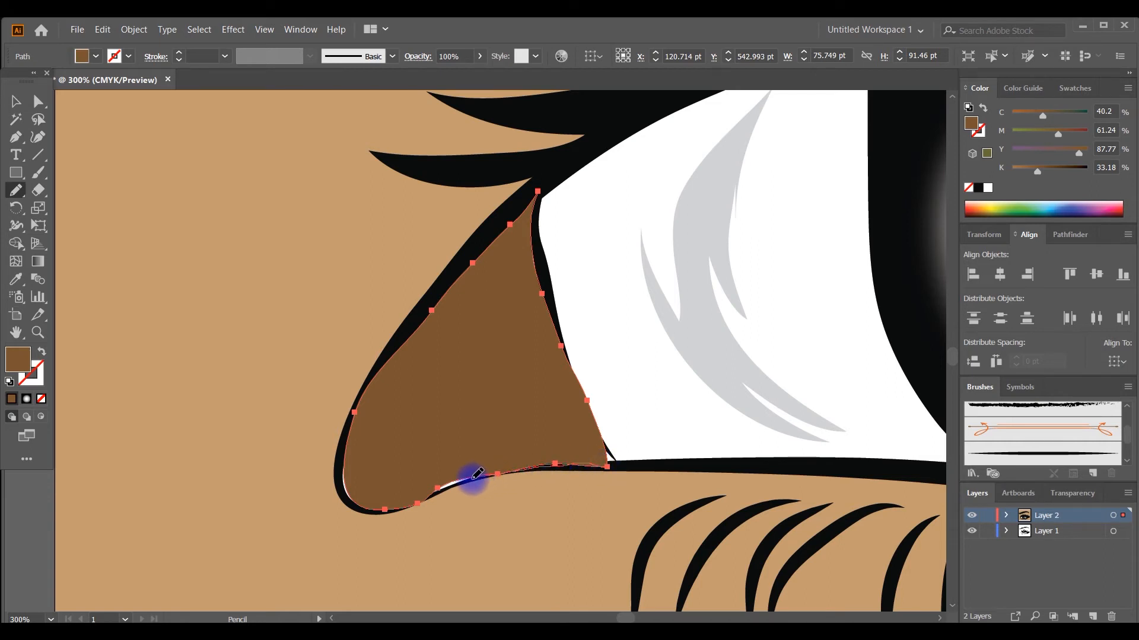
left_click_drag(437, 491, 425, 499)
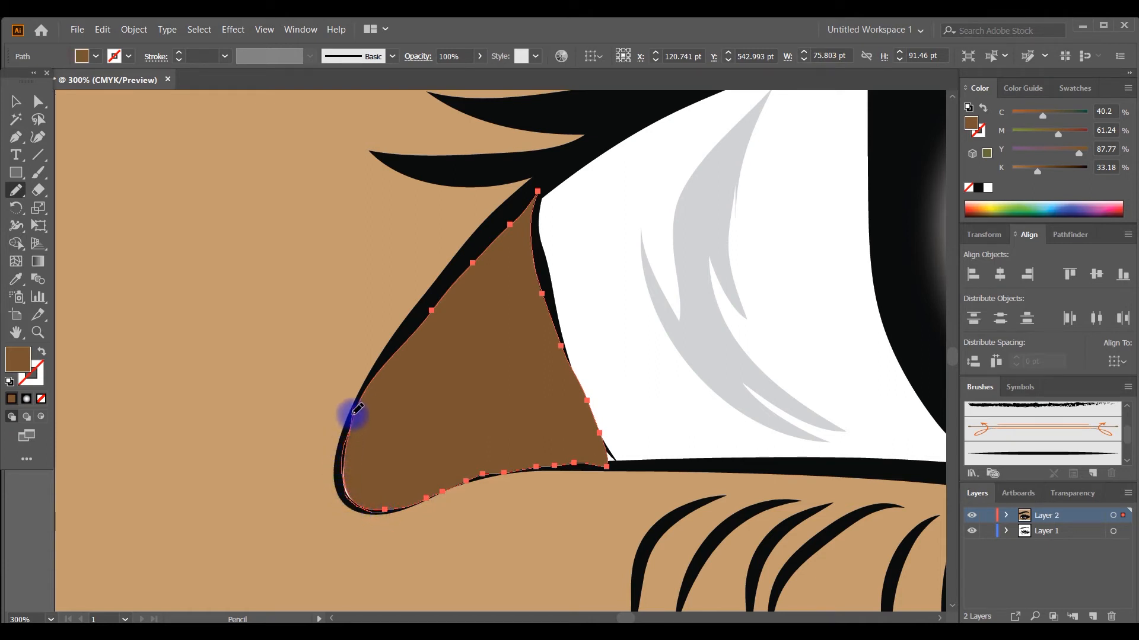
left_click_drag(358, 409, 378, 371)
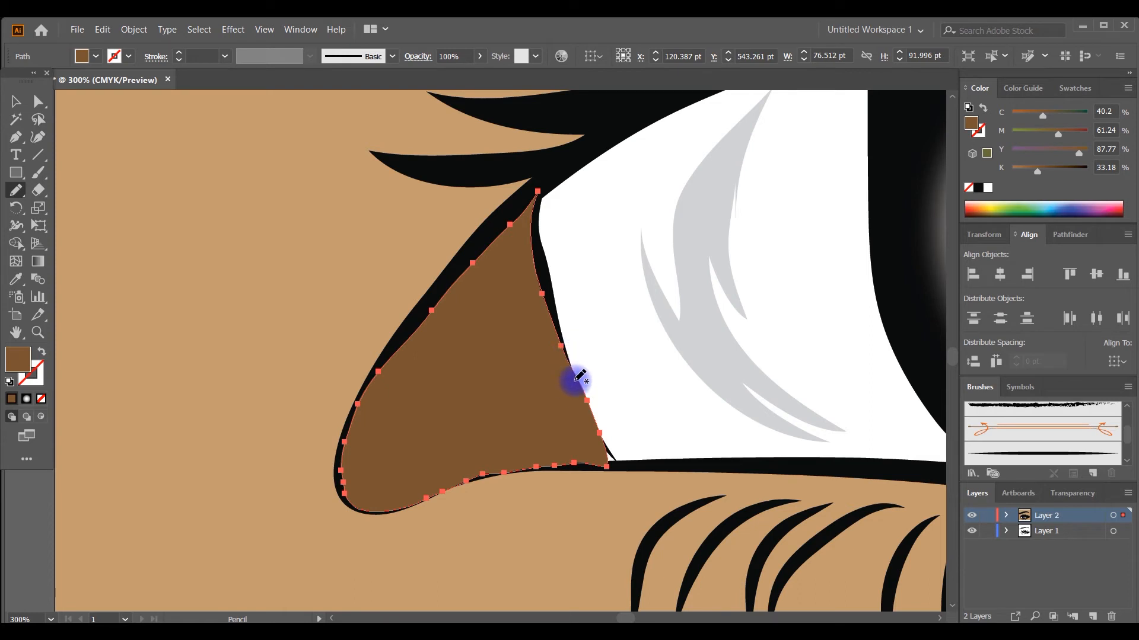
mouse_move(560, 339)
left_mouse_down()
mouse_move(607, 452)
mouse_move(552, 453)
left_mouse_up()
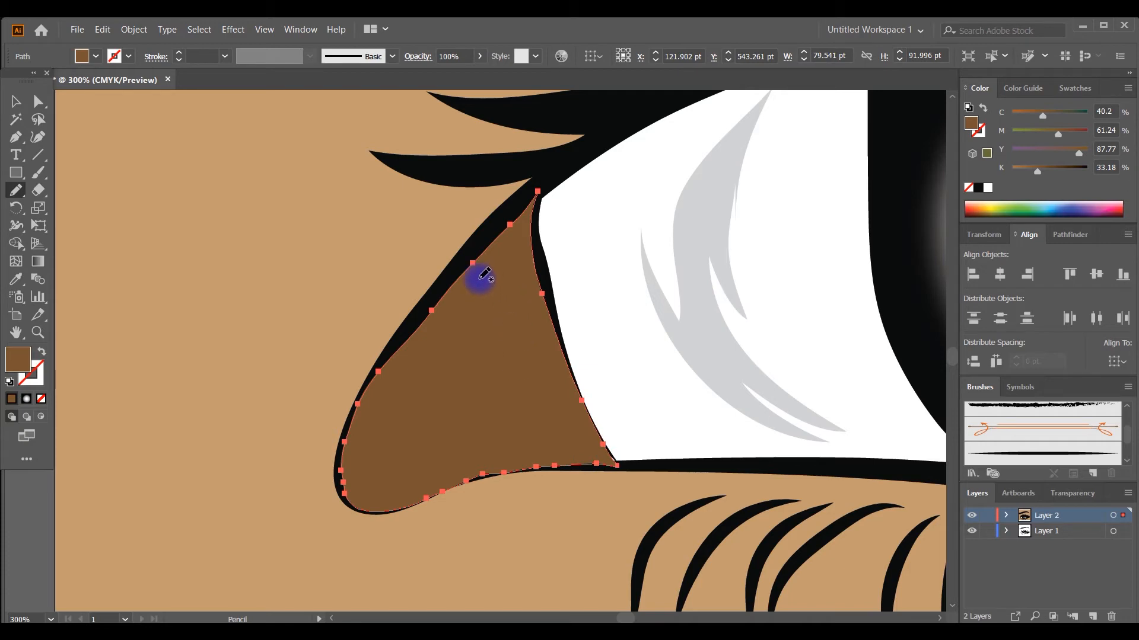
key("ctrl+minus")
key("ctrl+minus")
key("ctrl+minus")
left_click(16, 102)
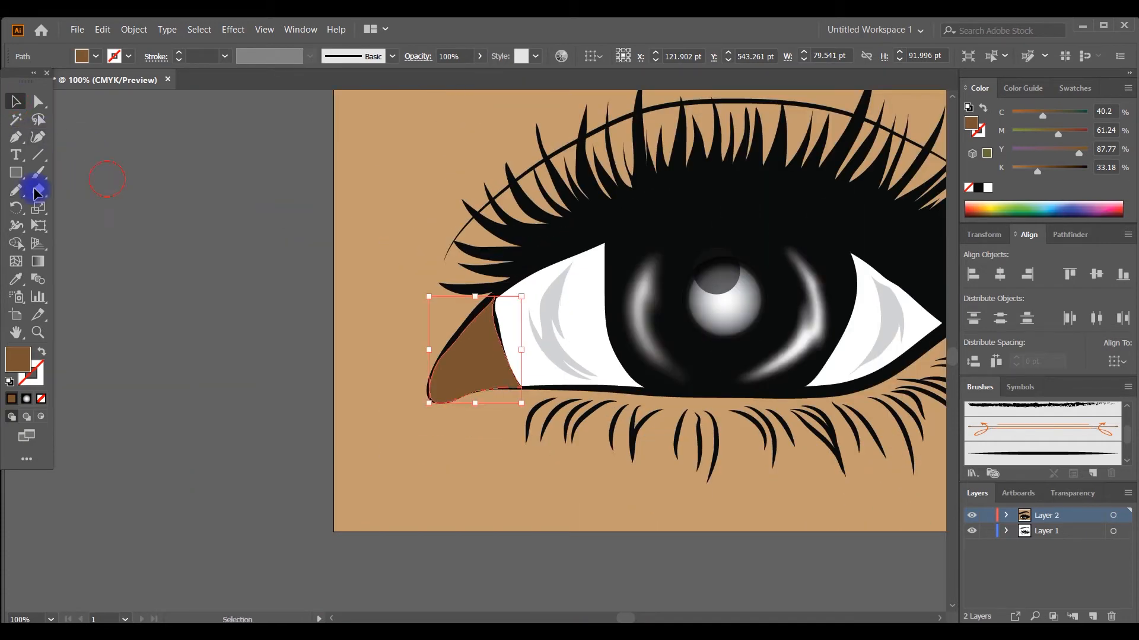
Draw a smaller shape, about 58 by 64 pt, inside the brown inner corner and fill it dark brown, about C=47 M=67 Y=87 K=56.
left_click(17, 191)
key("ctrl+equal")
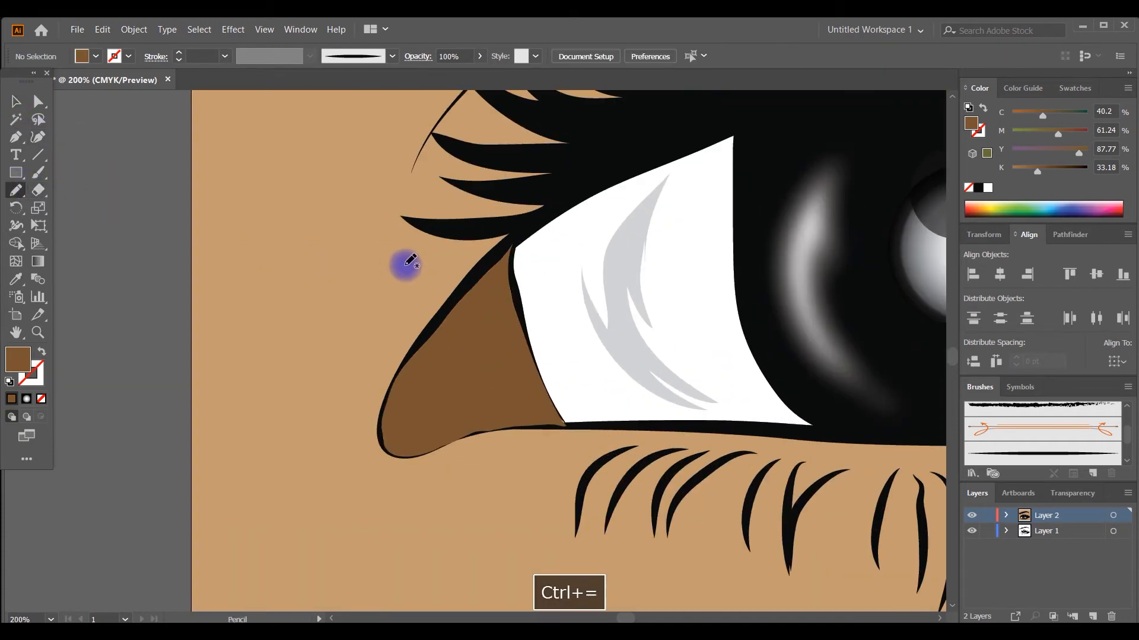
mouse_move(497, 301)
left_mouse_down()
mouse_move(501, 377)
mouse_move(538, 401)
mouse_move(418, 434)
mouse_move(407, 389)
mouse_move(421, 357)
mouse_move(497, 290)
left_mouse_up()
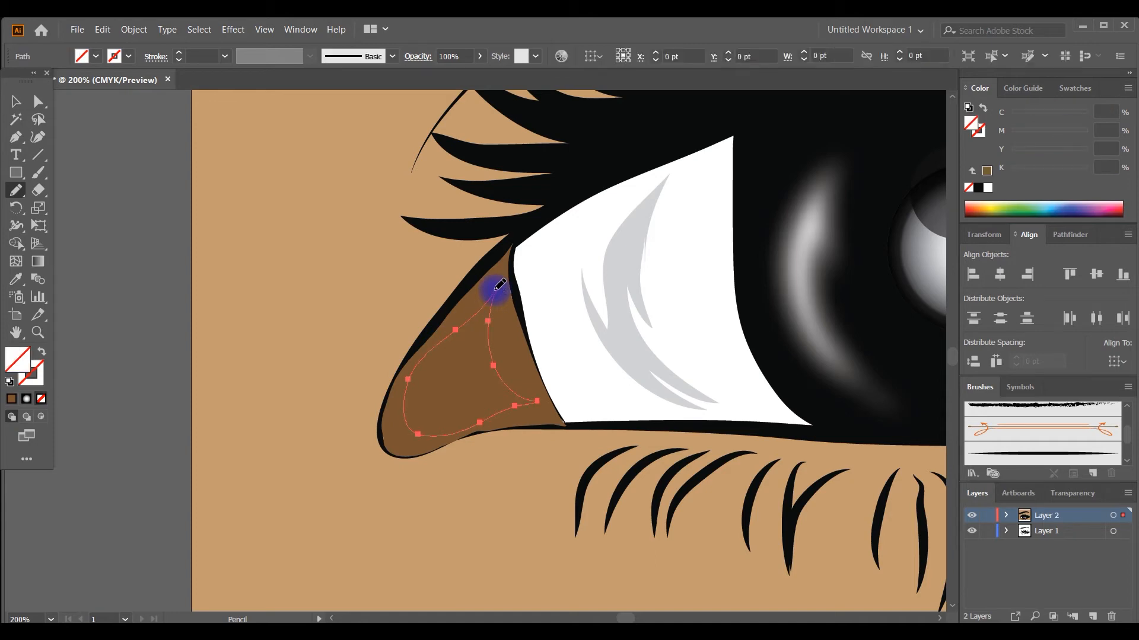
key("i")
left_click(500, 323)
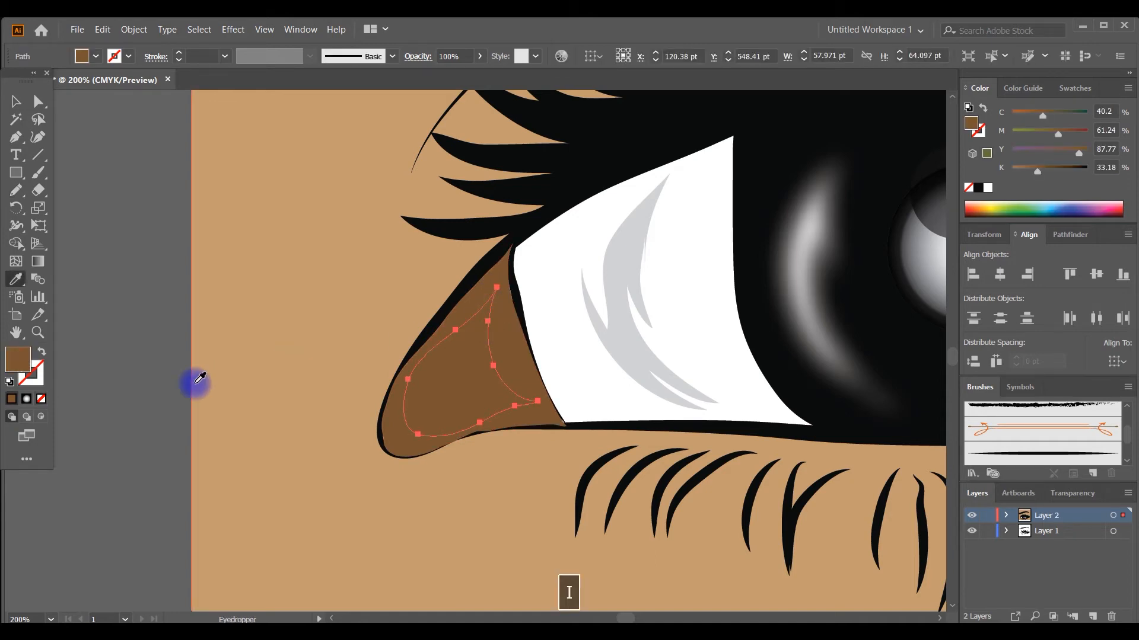
double_click(21, 363)
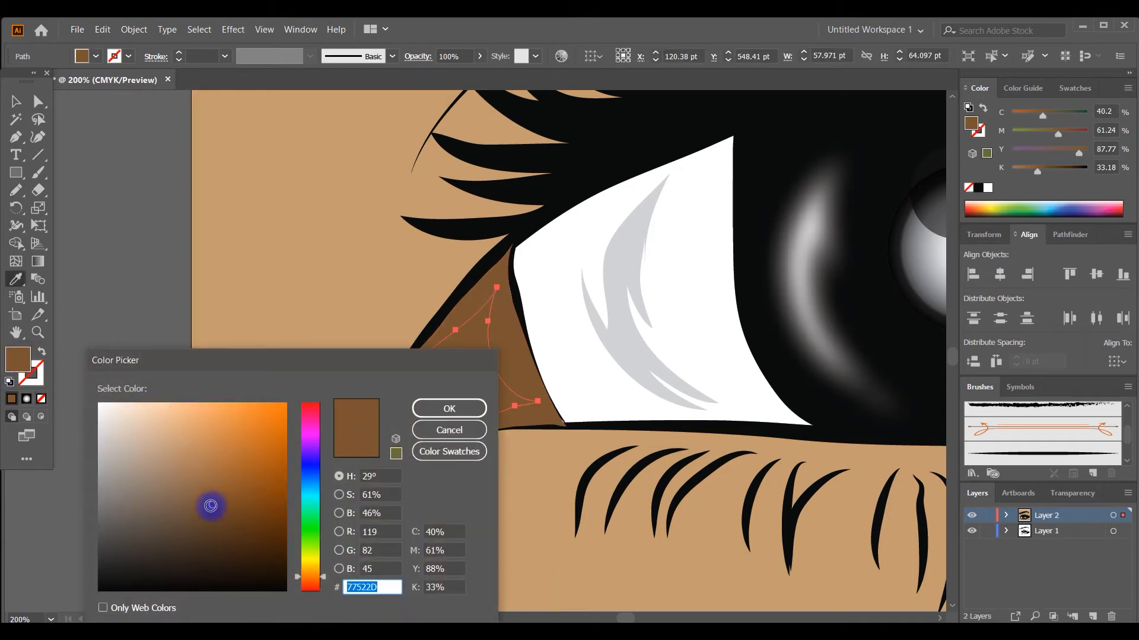
left_click_drag(211, 503, 224, 531)
left_click(449, 408)
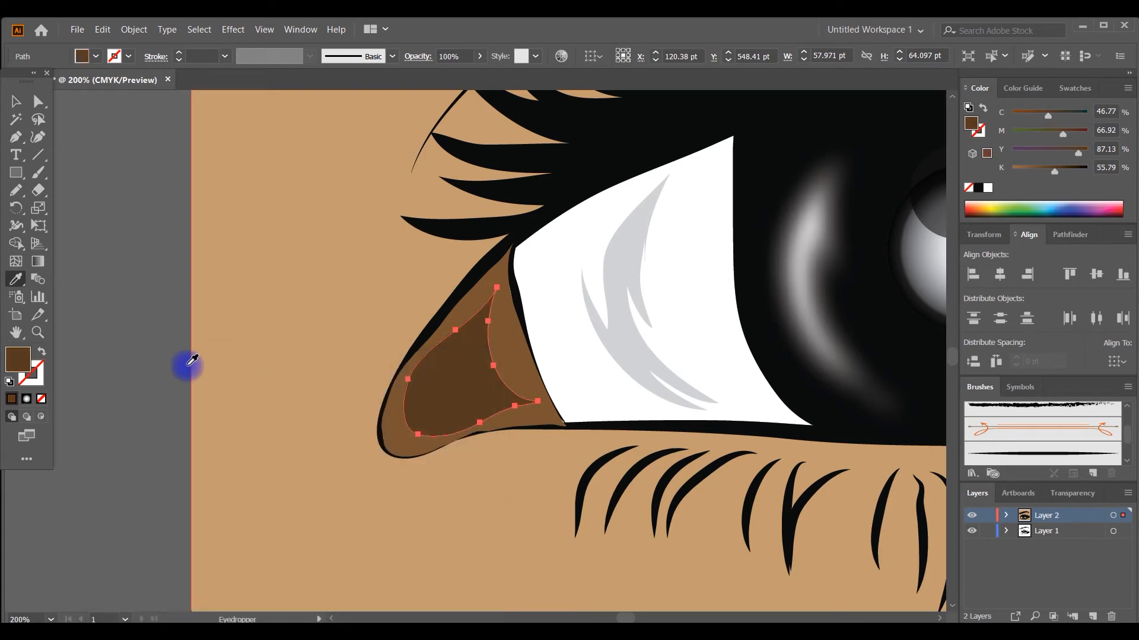
Apply a Gaussian Blur with a 7.2-pixel radius to the dark brown shape in the inner corner, and deselect it.
left_click(232, 29)
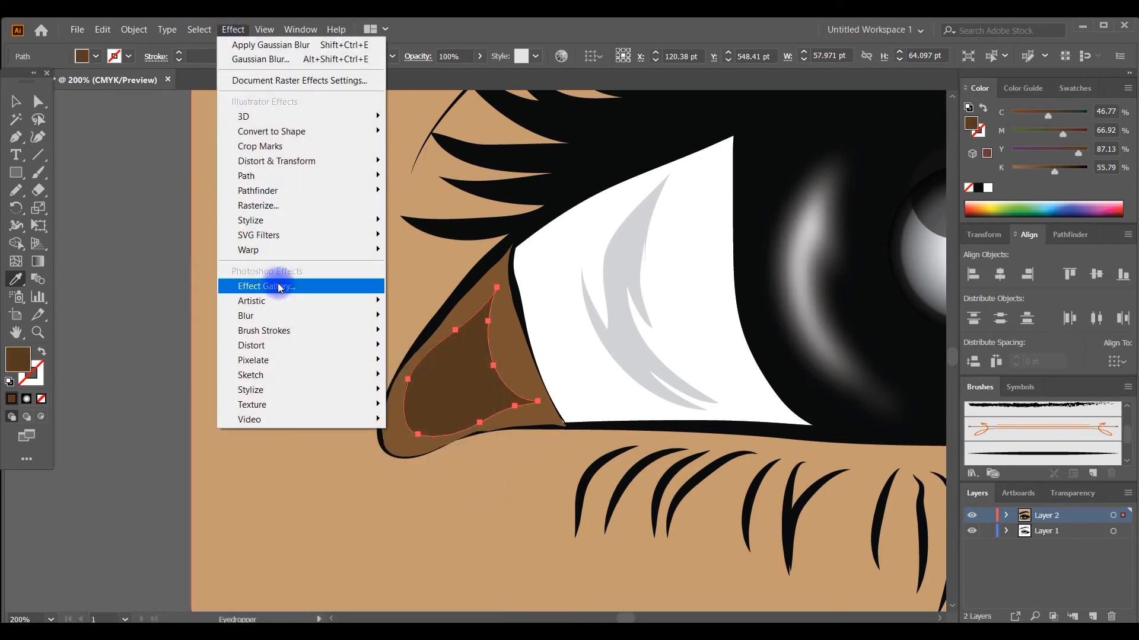
mouse_move(383, 319)
left_click(418, 316)
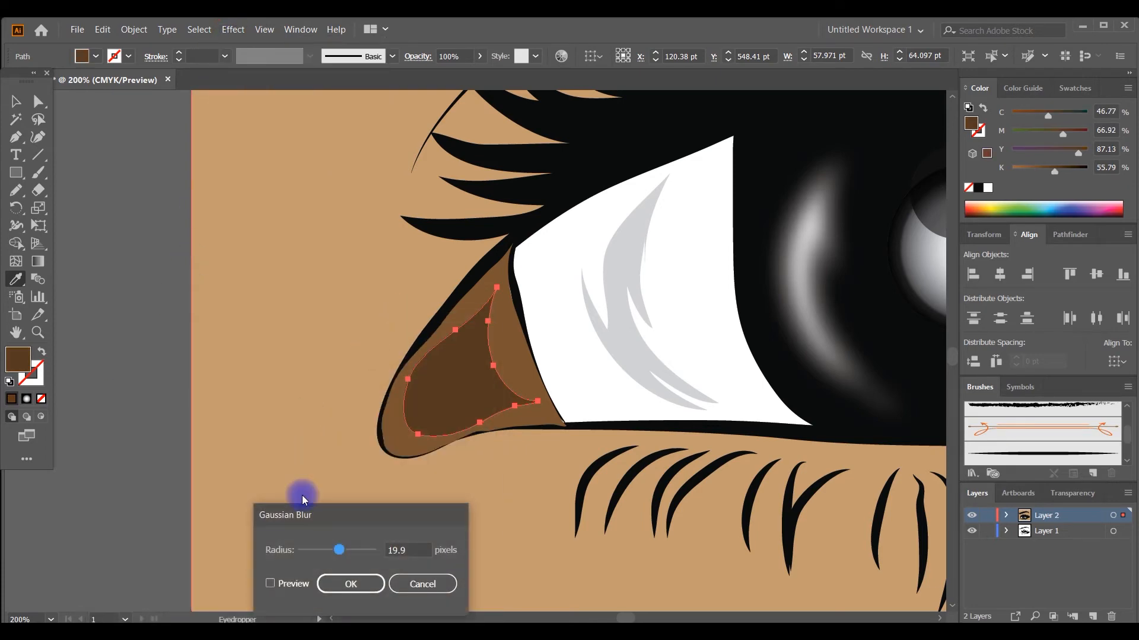
left_click(271, 584)
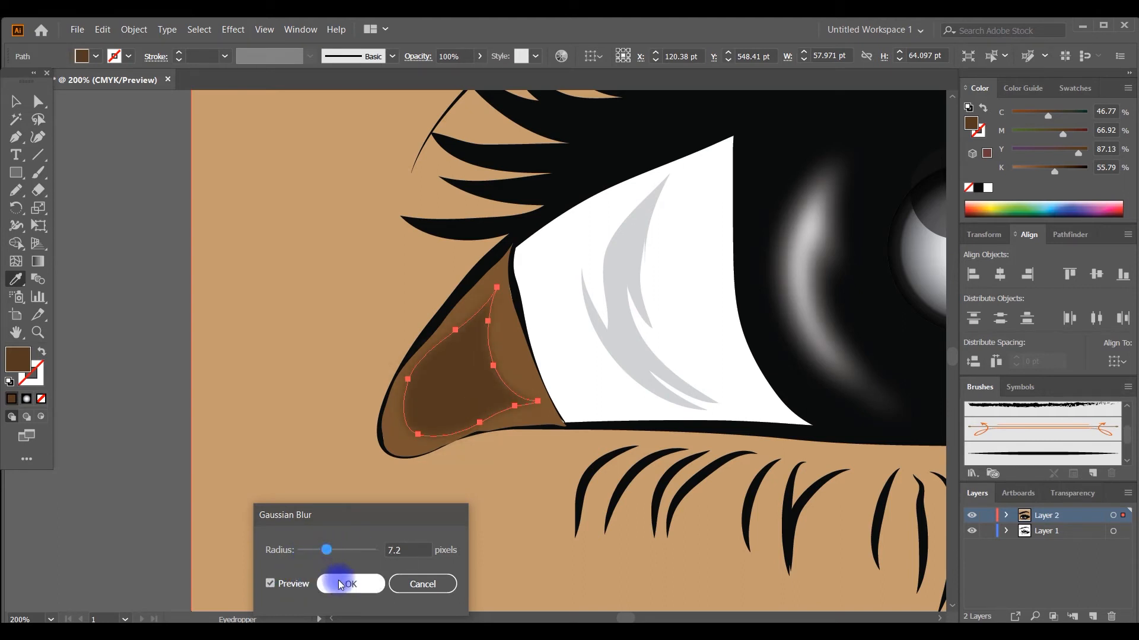
left_click_drag(325, 553, 326, 552)
left_click(335, 584)
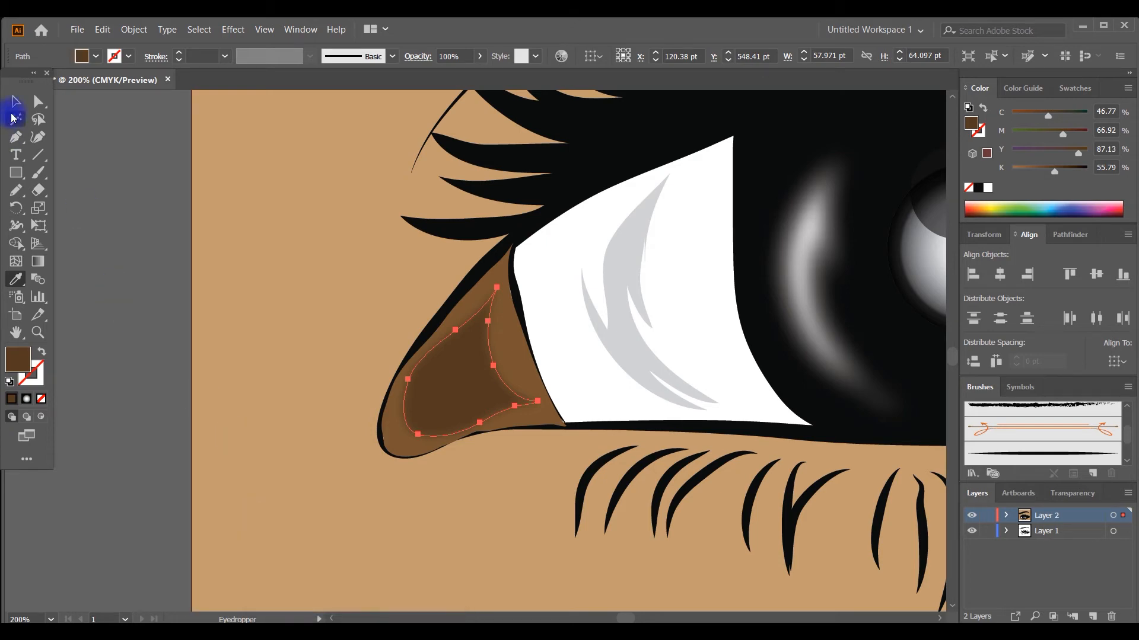
left_click(16, 102)
left_click(94, 165)
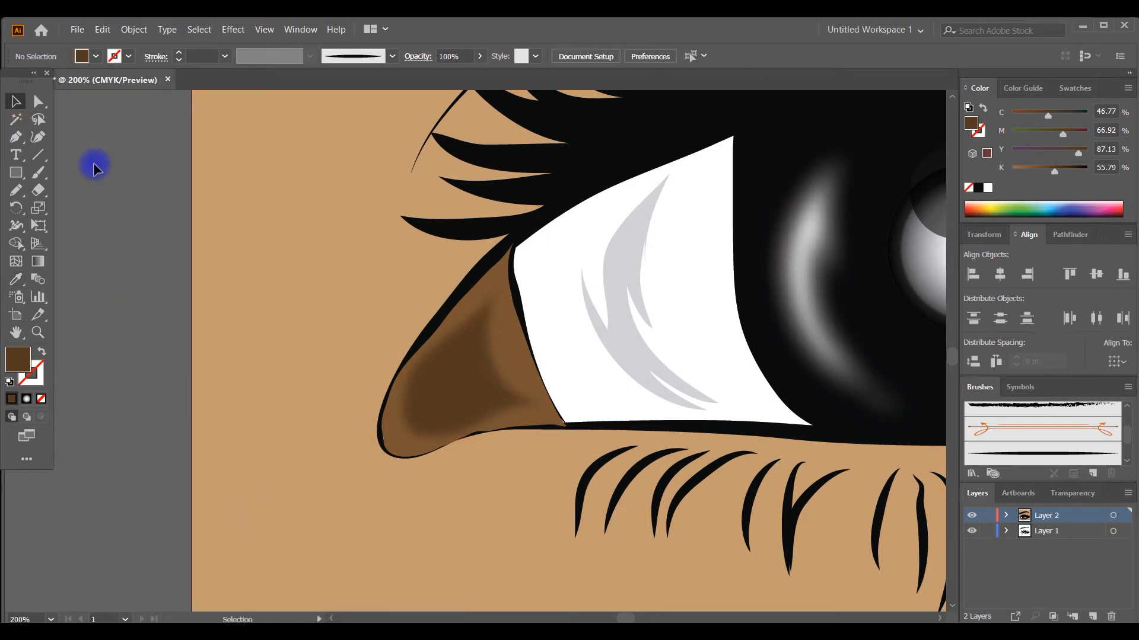
Draw a thin closed band with the Pencil tool along the lower lid from inner to outer corner, about 437 by 87 pt.
key("ctrl+minus")
key("ctrl+minus")
key("ctrl+minus")
key("ctrl+minus")
key("ctrl+minus")
key("ctrl+minus")
key("ctrl+equal")
key("ctrl+equal")
key("ctrl+equal")
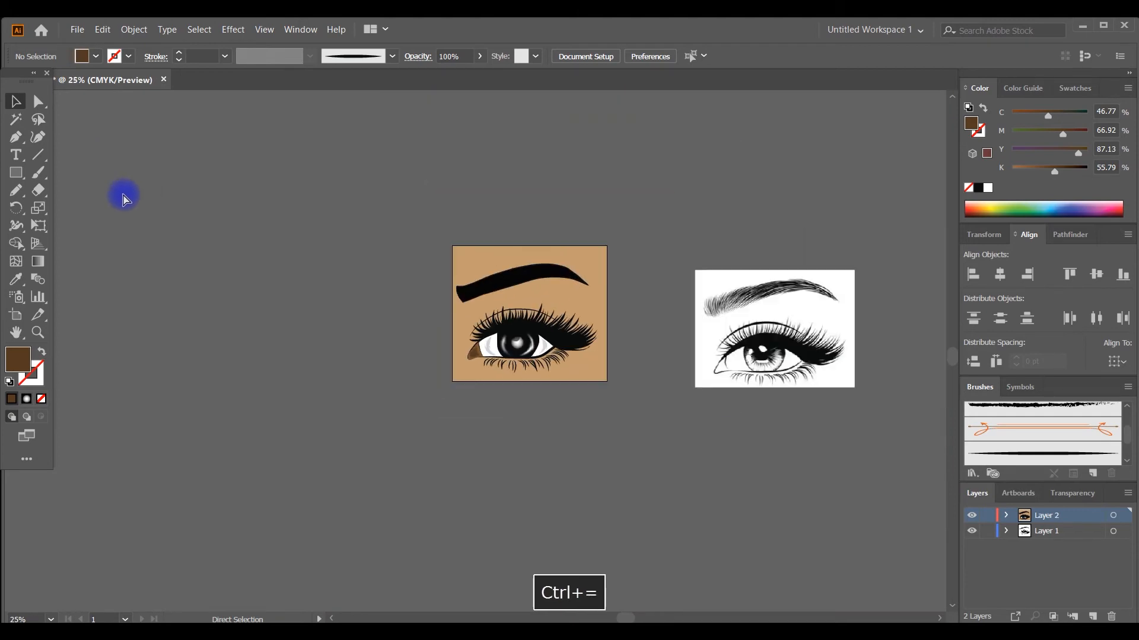
key("ctrl+equal")
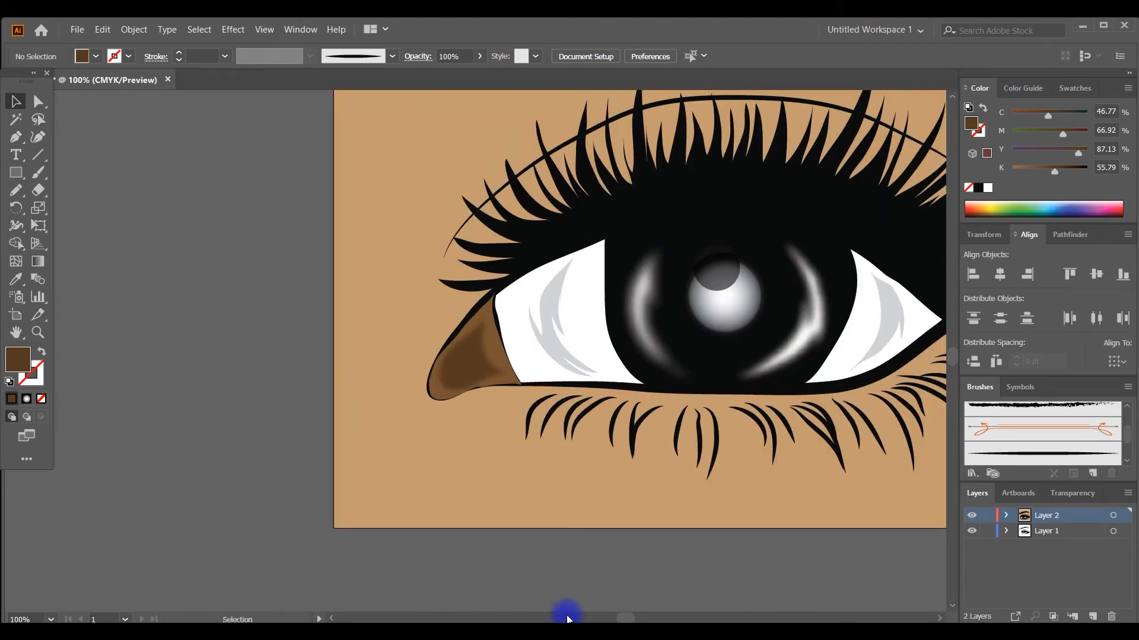
left_click(623, 619)
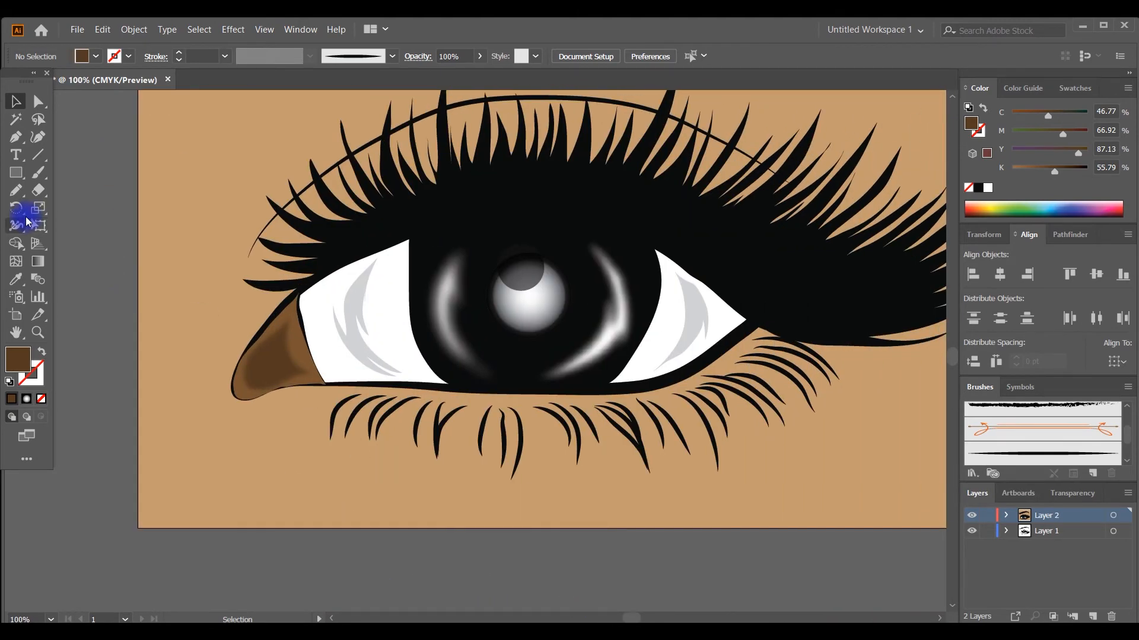
left_click(20, 193)
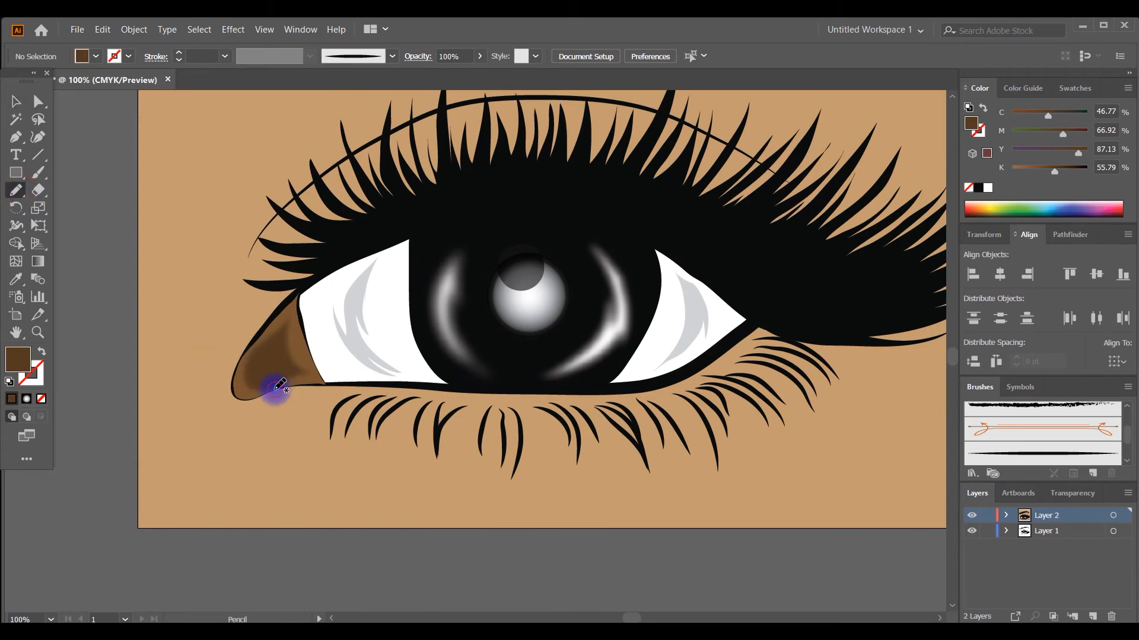
mouse_move(299, 388)
left_mouse_down()
mouse_move(433, 411)
mouse_move(609, 409)
mouse_move(722, 382)
mouse_move(763, 347)
mouse_move(778, 313)
mouse_move(682, 375)
mouse_move(584, 392)
left_mouse_up()
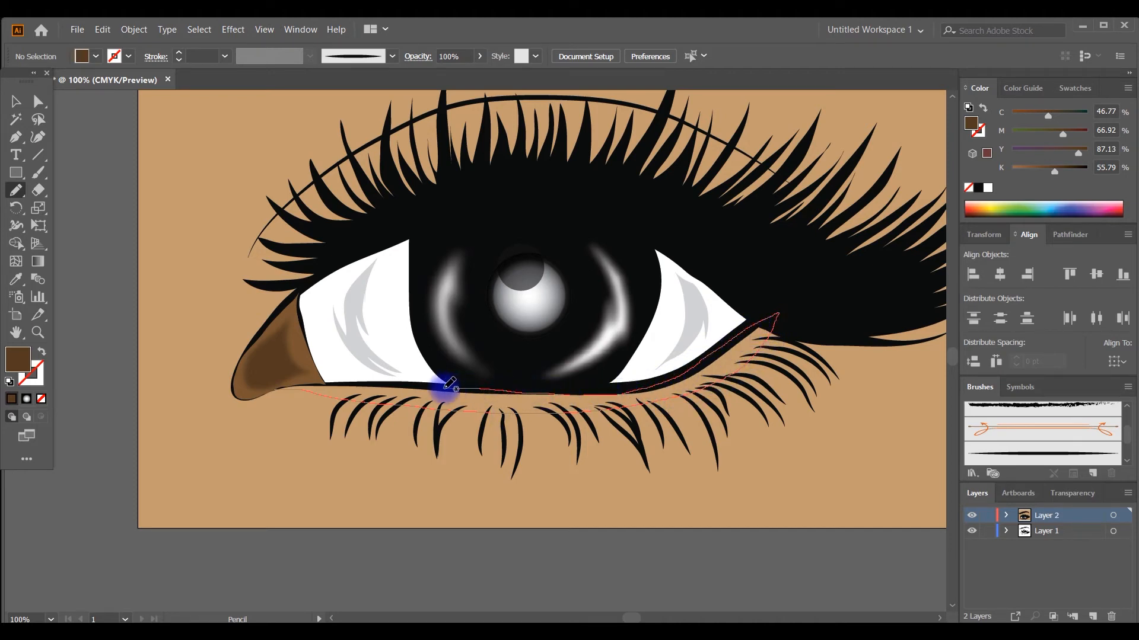
left_click_drag(449, 384, 283, 386)
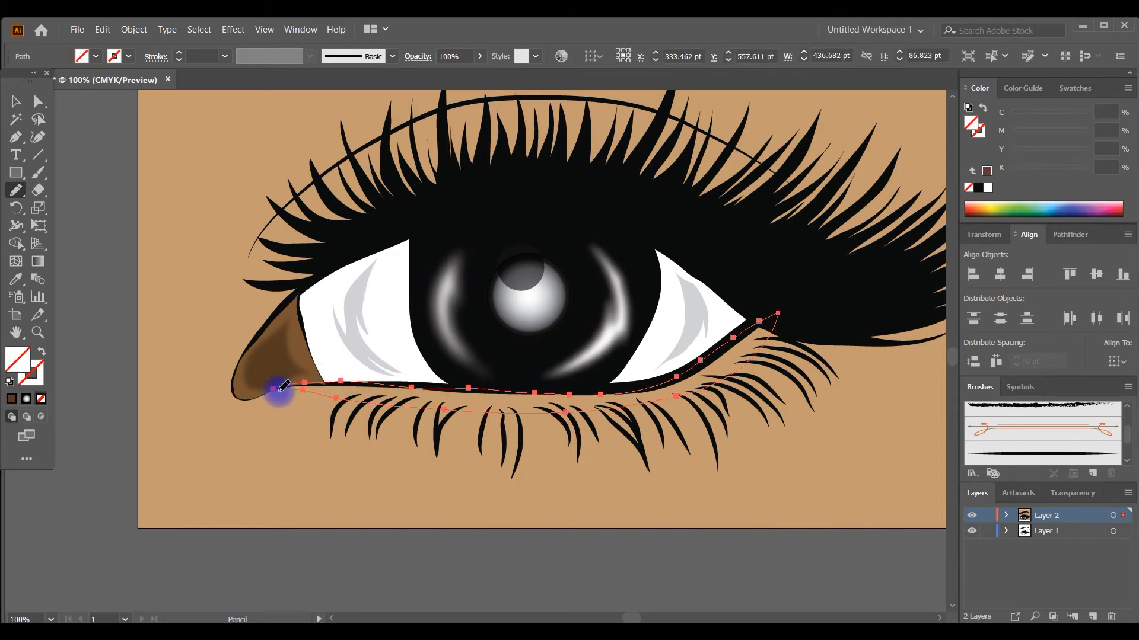
Fill the lower lid band with the background skin tone darkened to hex A87D52.
key("i")
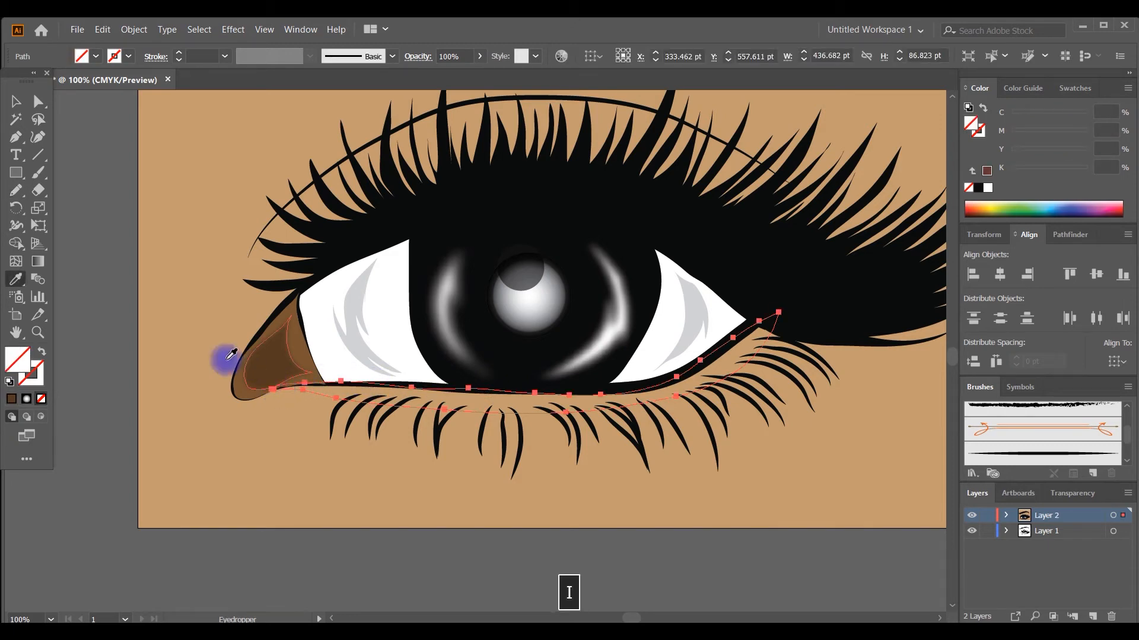
left_click(202, 356)
double_click(9, 365)
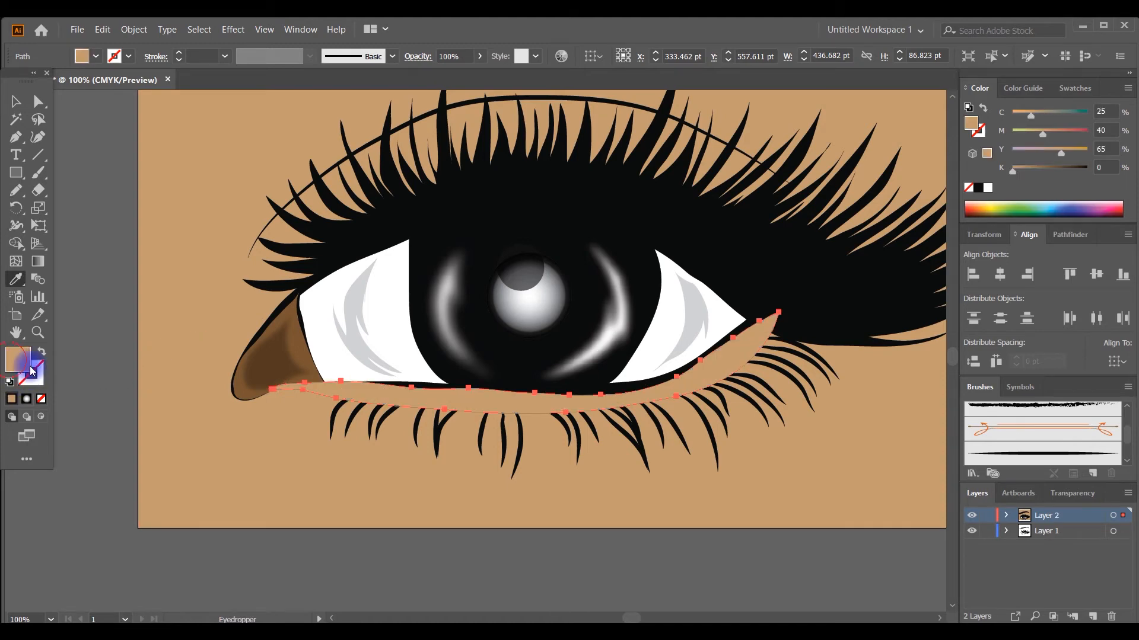
left_click_drag(187, 453, 194, 465)
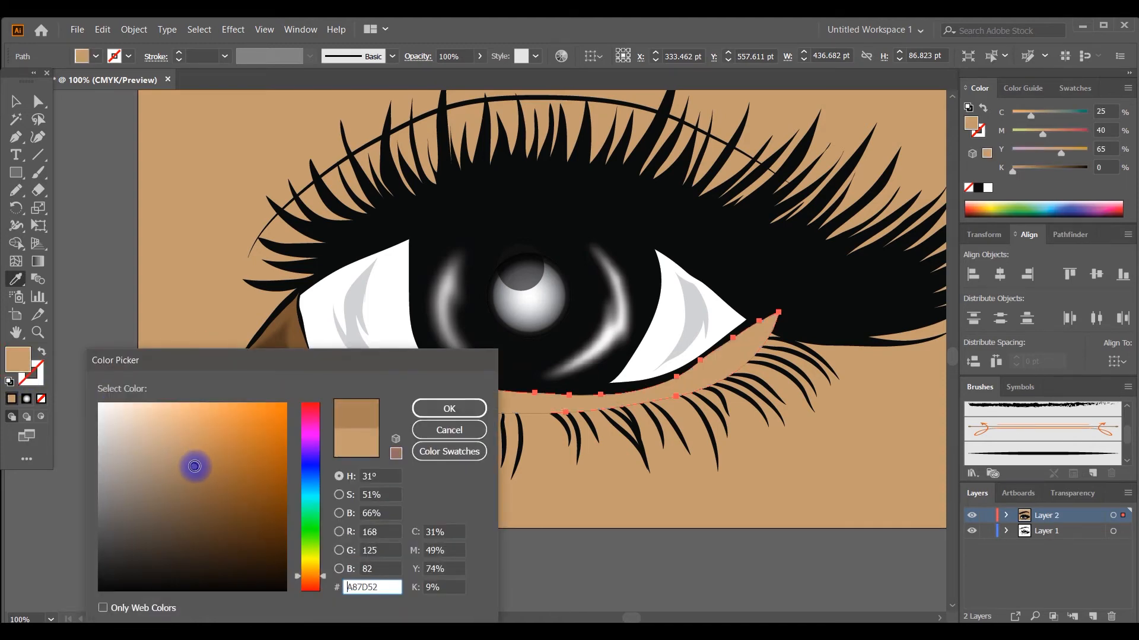
left_click(446, 409)
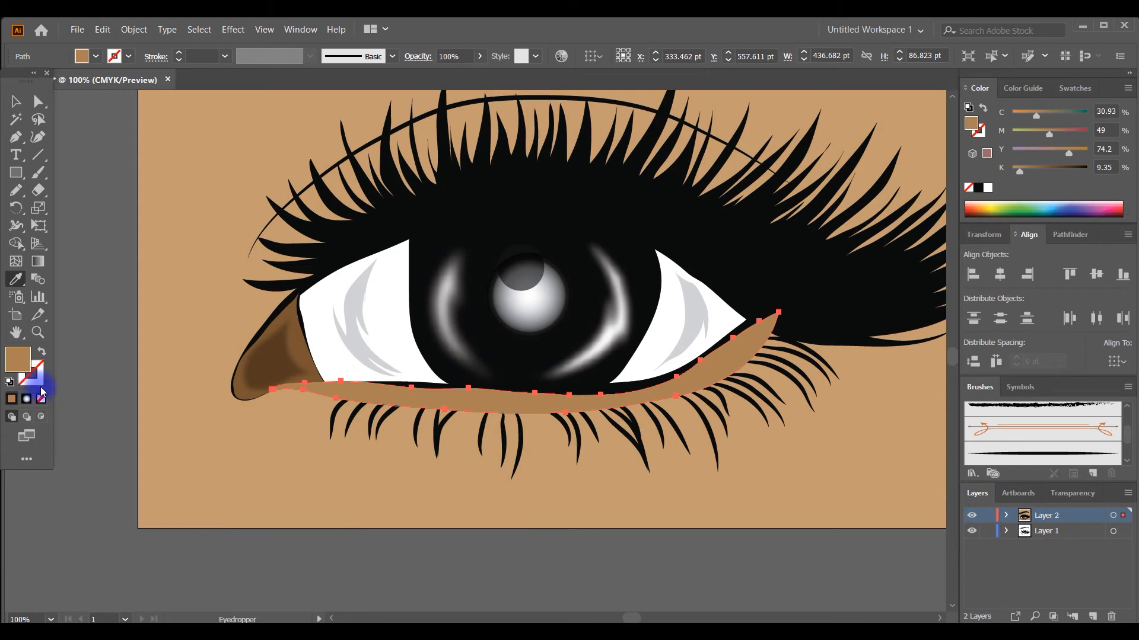
Place the lower lid band directly above the skin background, behind the eye and lashes, and deselect it.
key("ctrl+shift+bracketleft")
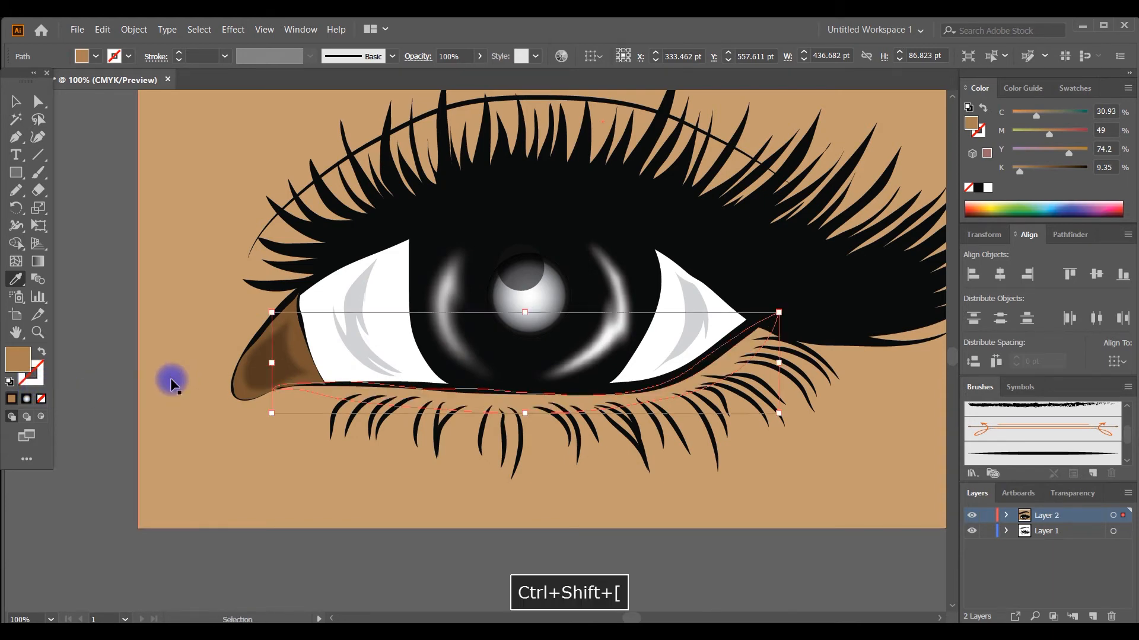
key("ctrl+bracketright")
left_click(16, 102)
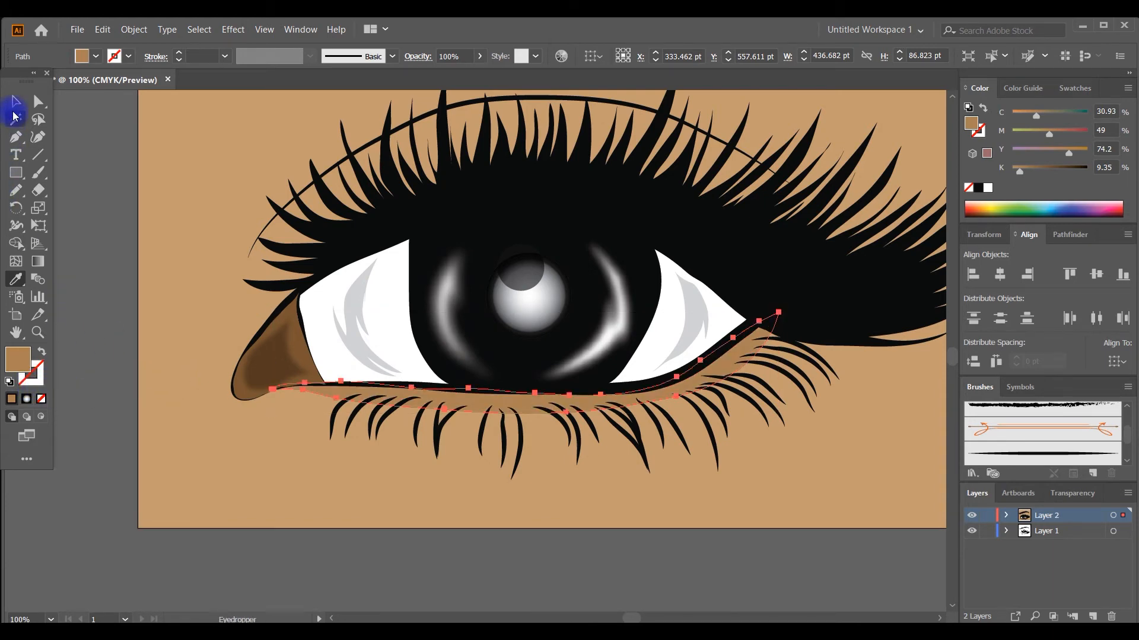
left_click(80, 157)
Draw a closed upper lid shape around the upper lashes, about 671 by 277 pt, and fill it with the lower lid band's darker tan.
key("ctrl+minus")
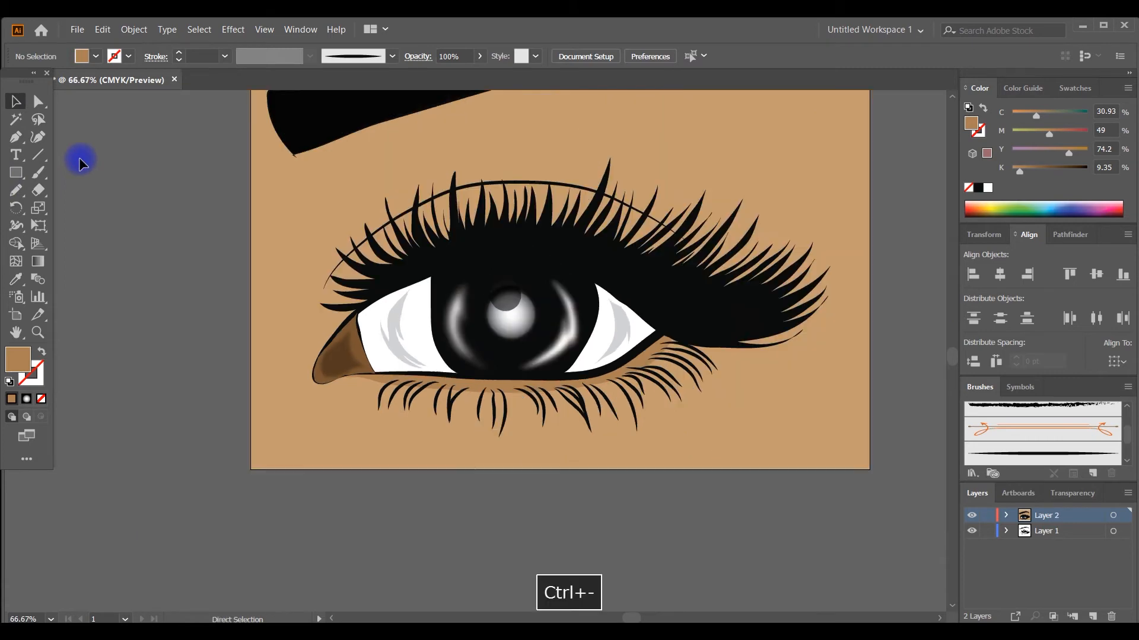
left_click(16, 191)
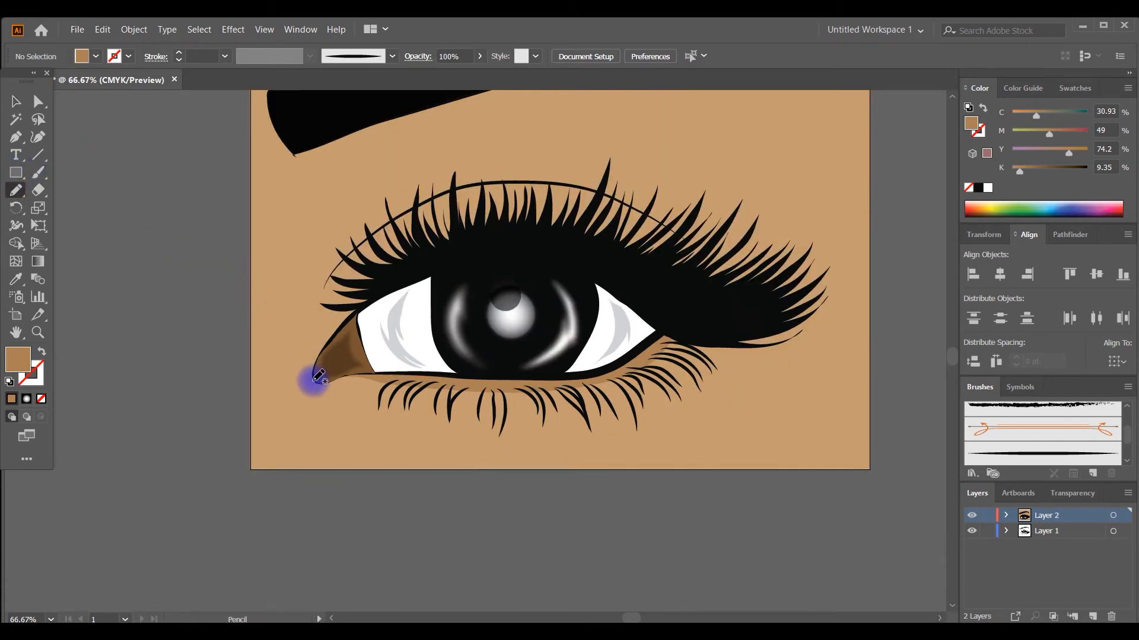
mouse_move(311, 381)
left_mouse_down()
mouse_move(314, 331)
mouse_move(357, 259)
mouse_move(321, 292)
mouse_move(334, 265)
mouse_move(377, 214)
mouse_move(457, 176)
mouse_move(631, 176)
mouse_move(796, 276)
mouse_move(823, 276)
mouse_move(800, 302)
mouse_move(829, 286)
mouse_move(809, 333)
mouse_move(751, 362)
mouse_move(725, 362)
mouse_move(675, 311)
left_mouse_up()
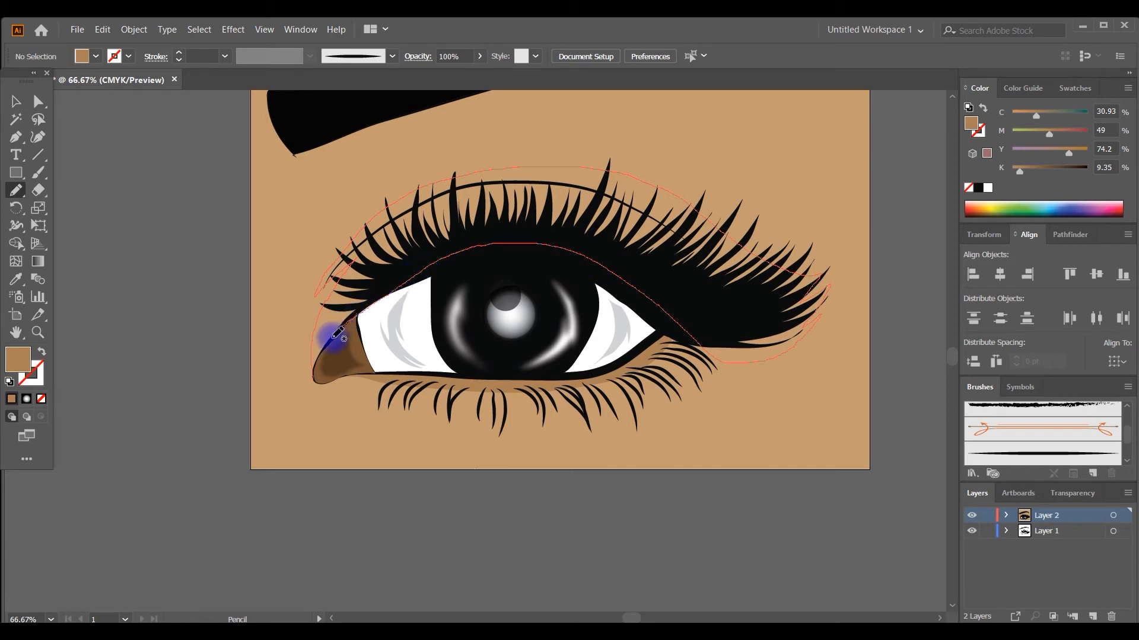
left_click_drag(316, 378, 322, 378)
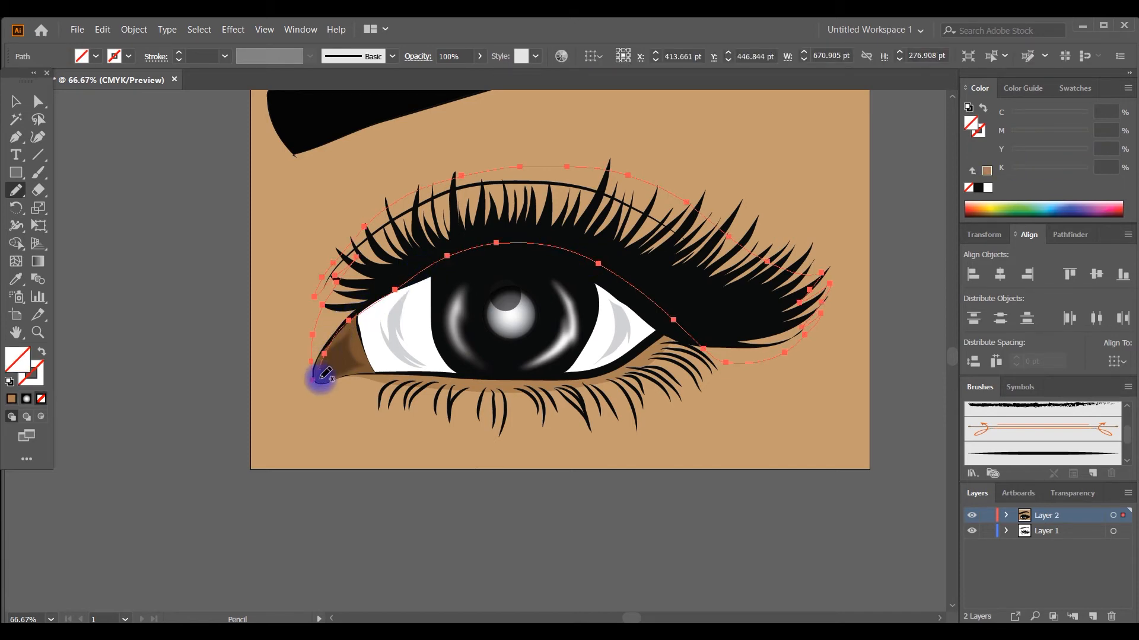
key("i")
left_click(389, 380)
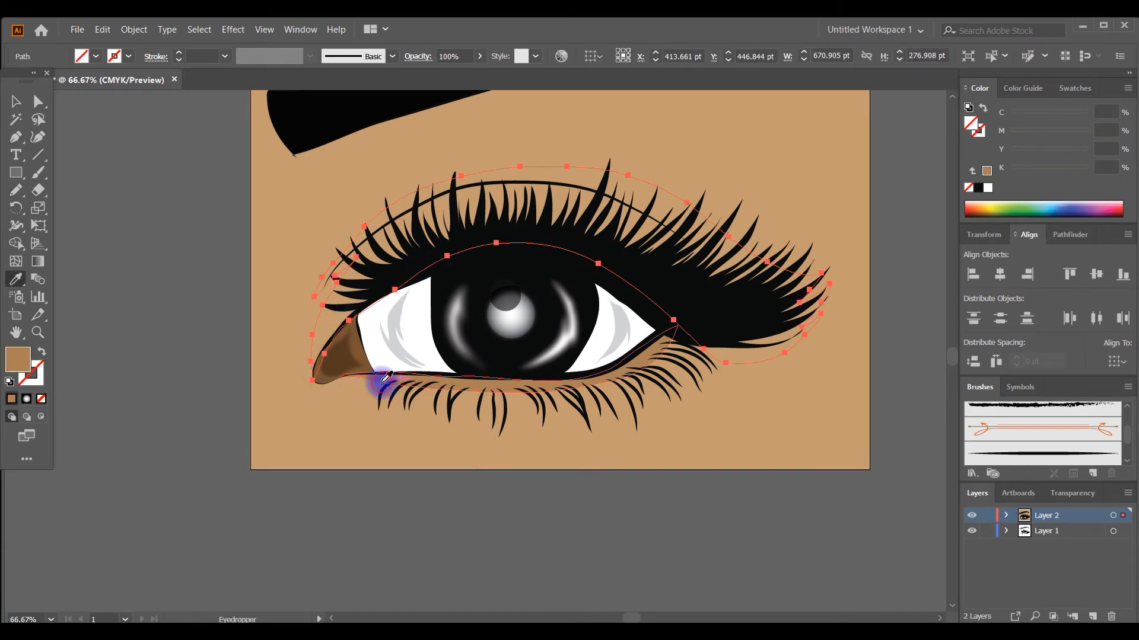
Place the upper lid shape directly above the skin background, behind the lashes, and deselect it.
key("ctrl+shift+bracketleft")
key("ctrl+bracketright")
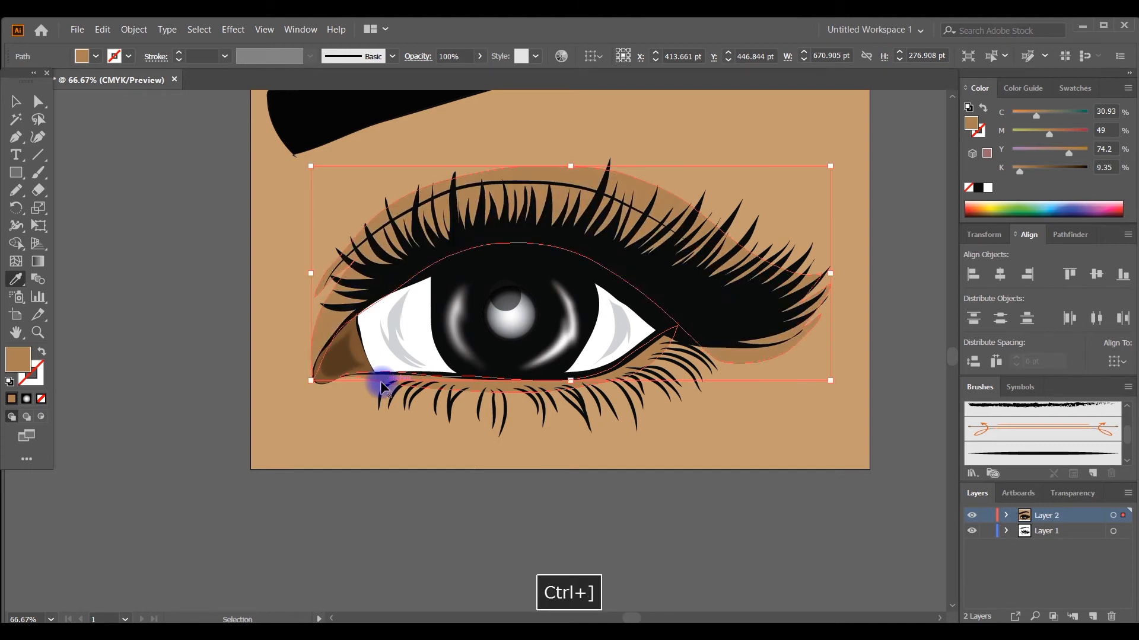
left_click(10, 110)
left_click(95, 171)
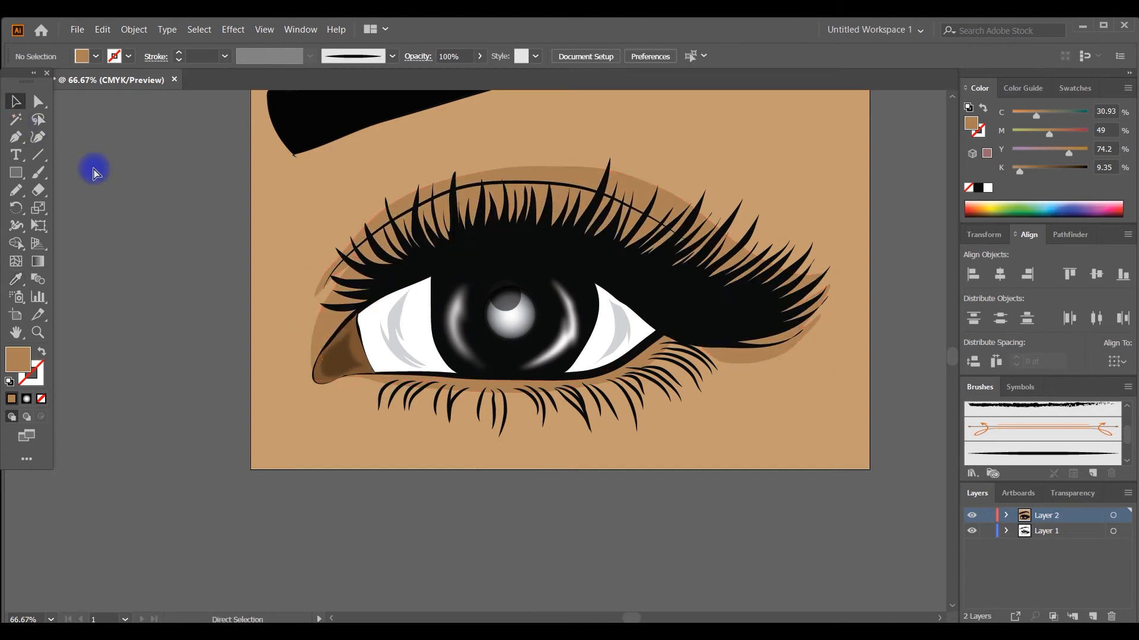
Draw a larger eyeshadow shape, about 716 by 322 pt, around the upper lid and fill it red, C=15 M=100 Y=90 K=10.
key("ctrl+minus")
key("ctrl+minus")
key("ctrl+minus")
key("ctrl+minus")
key("ctrl+equal")
key("ctrl+equal")
key("ctrl+equal")
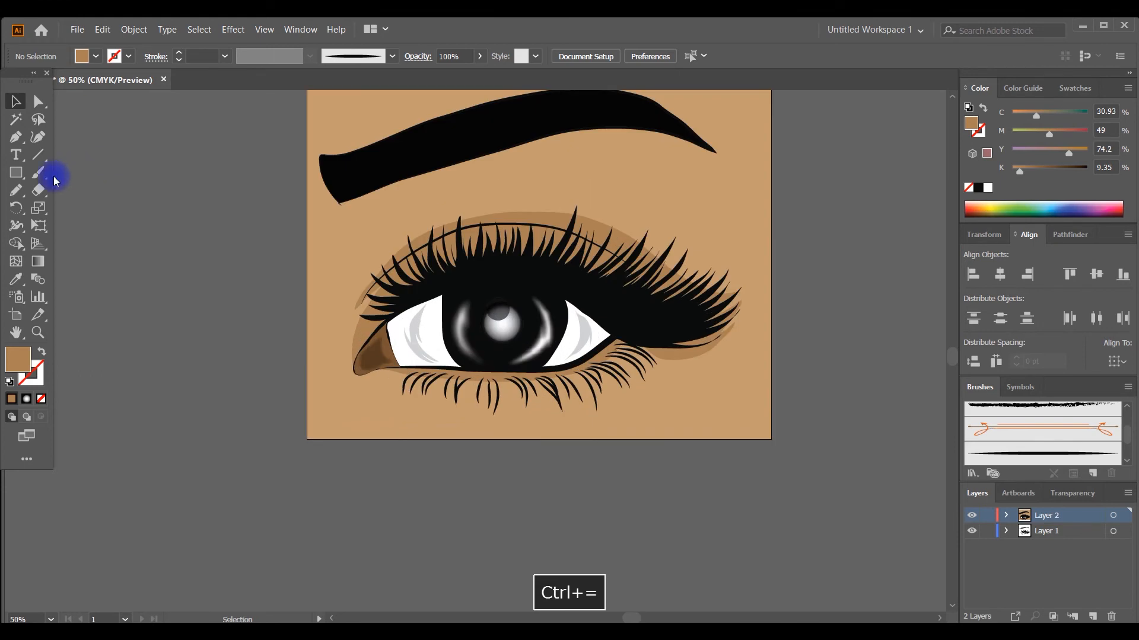
left_click(16, 190)
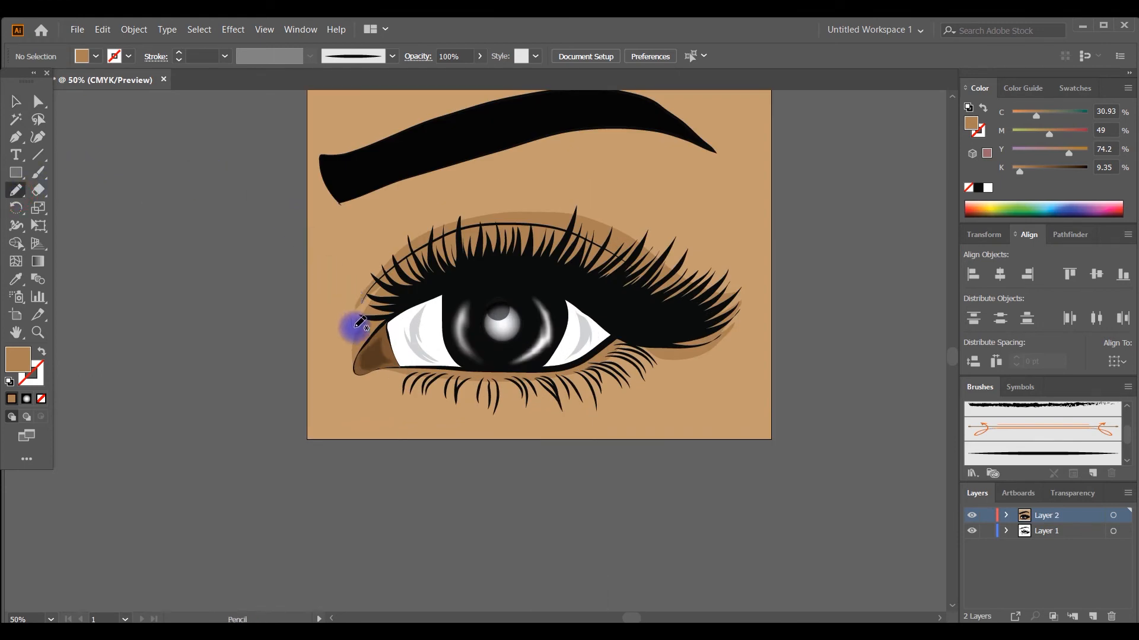
mouse_move(358, 363)
left_mouse_down()
mouse_move(345, 296)
mouse_move(387, 233)
mouse_move(451, 195)
mouse_move(561, 187)
mouse_move(629, 209)
mouse_move(718, 272)
mouse_move(750, 276)
mouse_move(740, 289)
mouse_move(756, 273)
mouse_move(740, 316)
mouse_move(753, 303)
mouse_move(750, 311)
mouse_move(708, 356)
mouse_move(650, 366)
left_mouse_up()
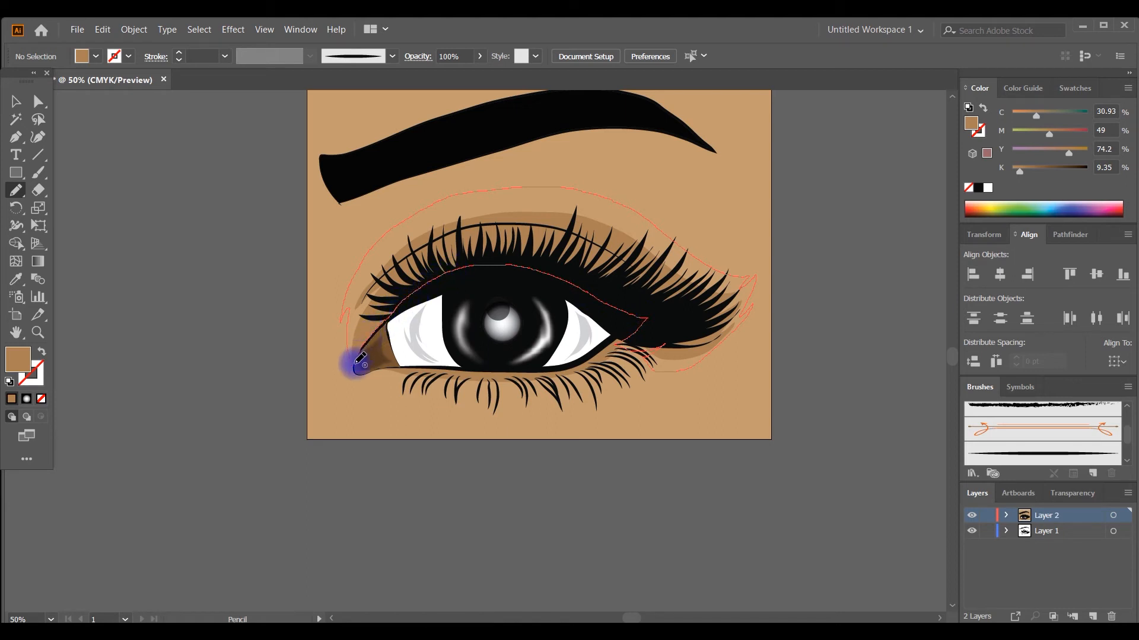
left_click_drag(358, 369, 353, 368)
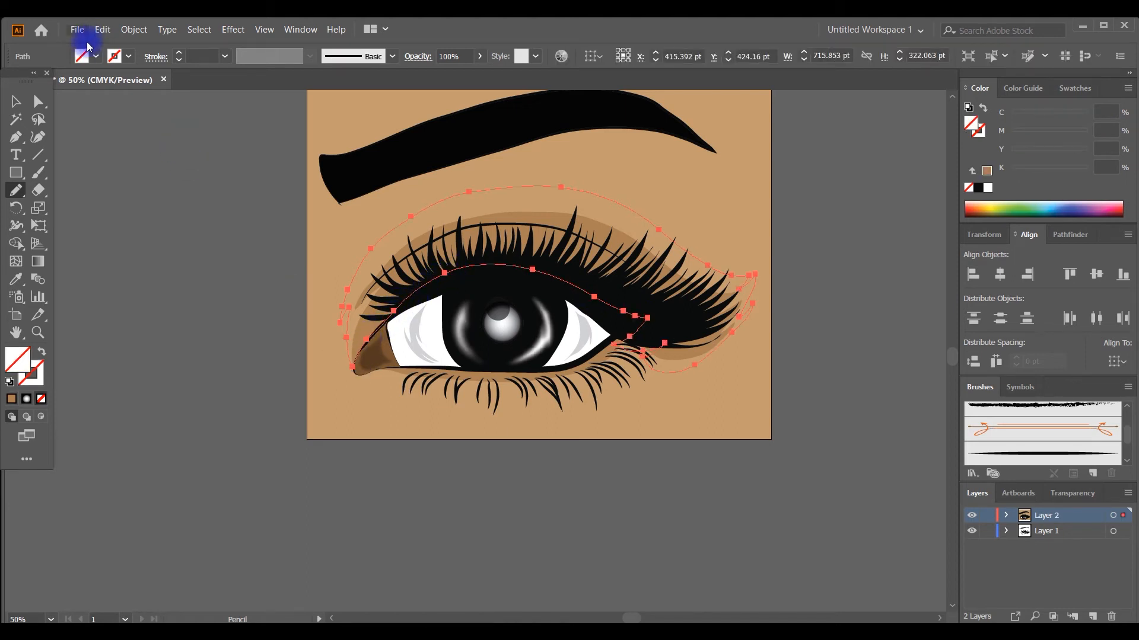
left_click(83, 56)
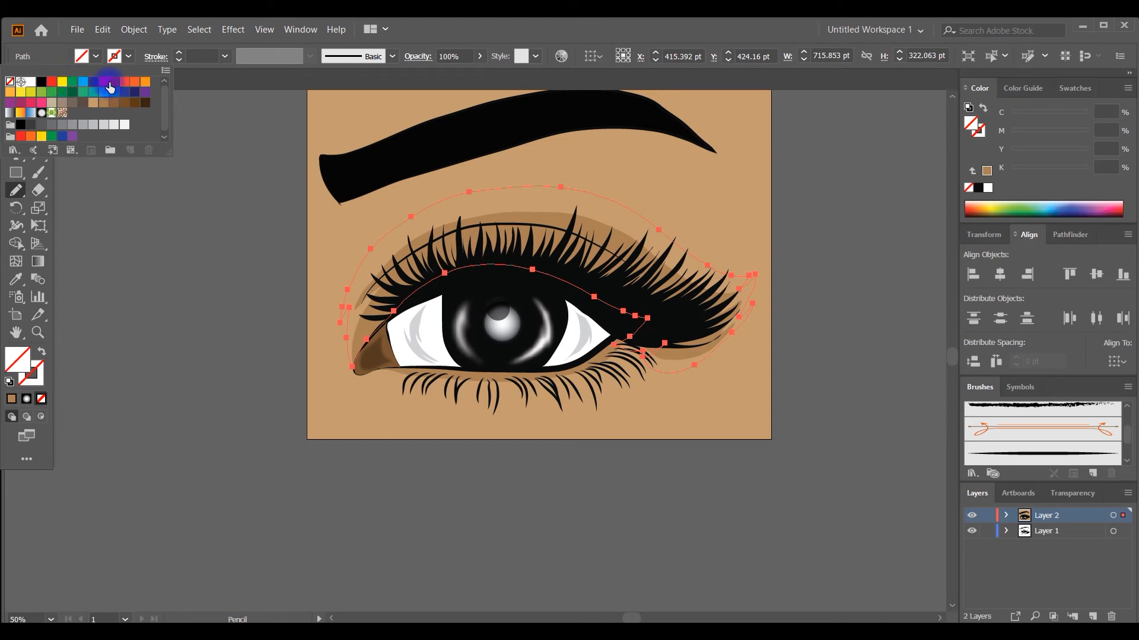
left_click(112, 83)
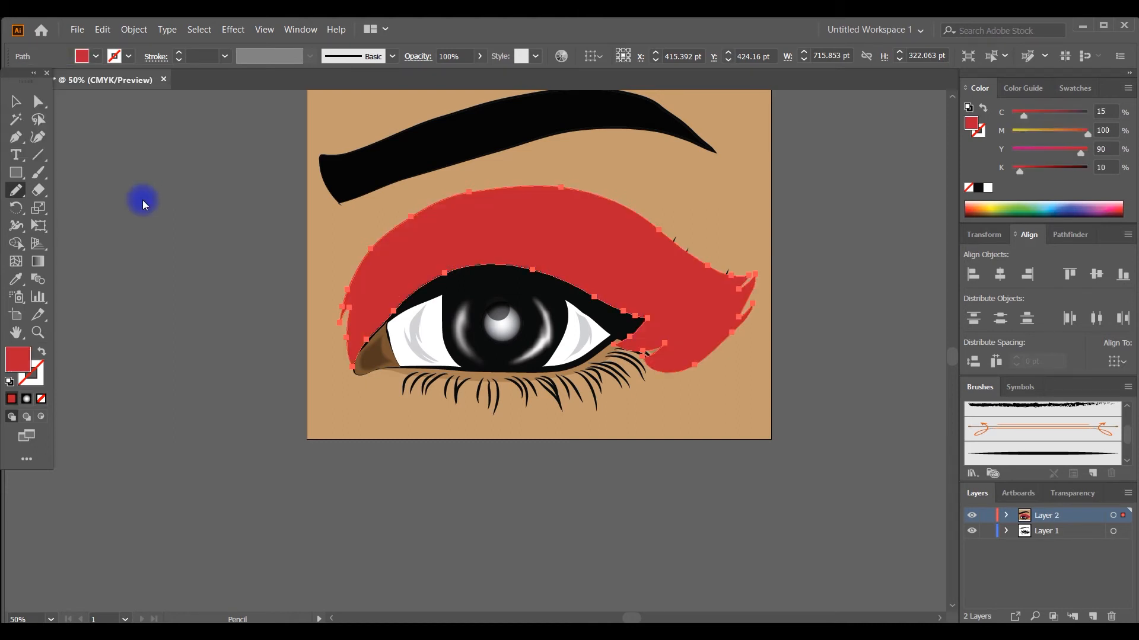
Place the red eyeshadow shape directly above the skin background and set its opacity to 51%.
key("ctrl+shift+bracketleft")
key("ctrl+bracketright")
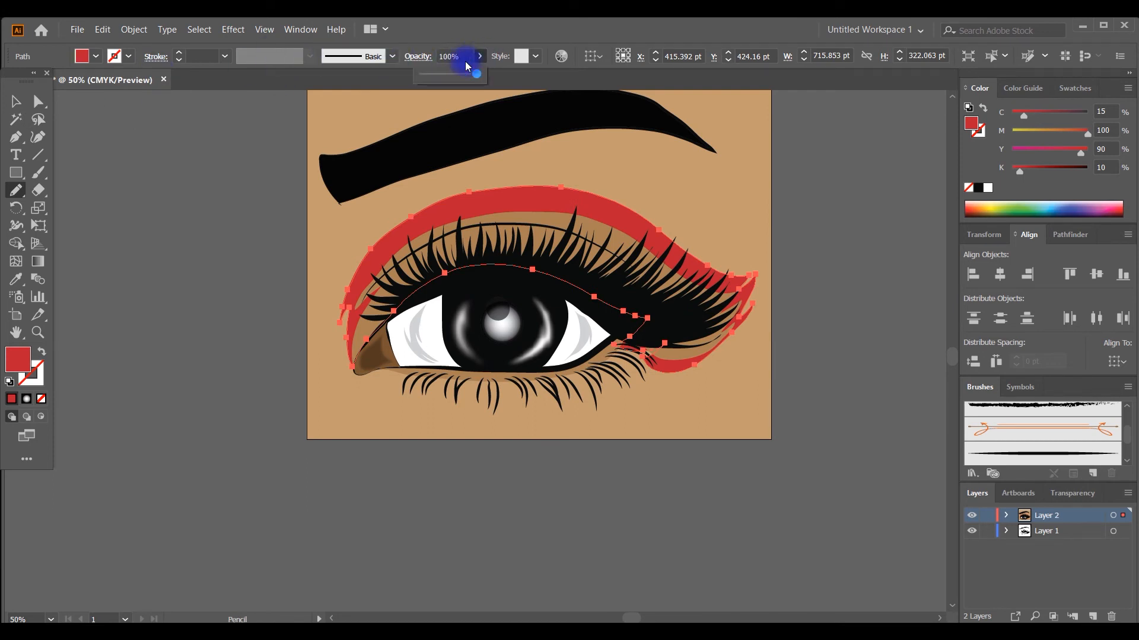
left_click_drag(476, 74, 451, 75)
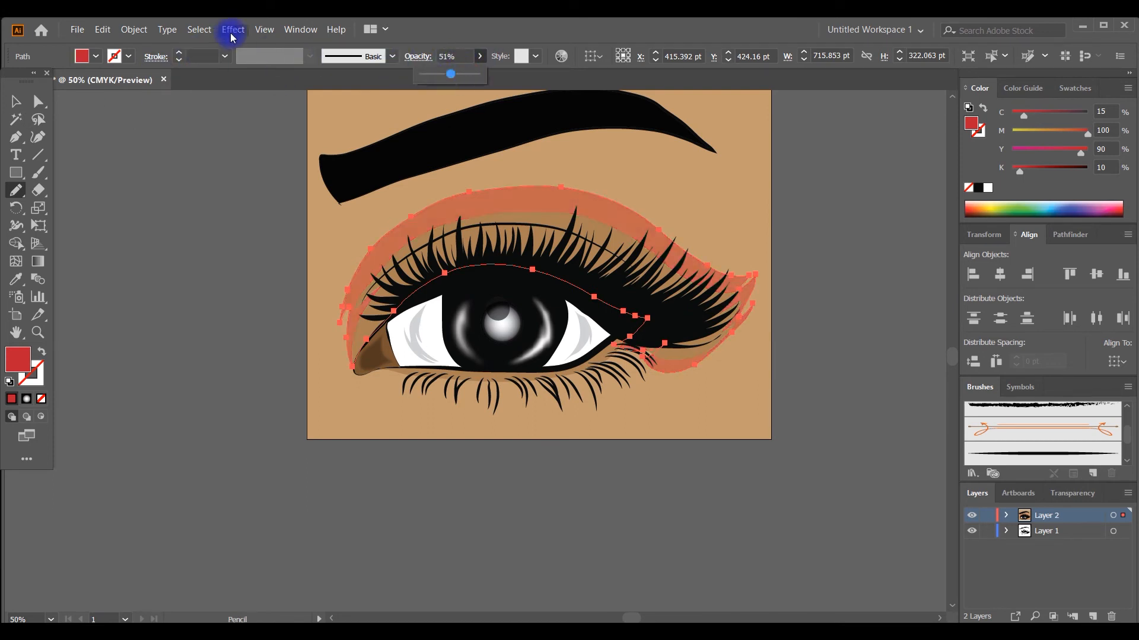
Apply a Gaussian Blur with a 77.2-pixel radius to the red eyeshadow shape and deselect it.
left_click(231, 35)
mouse_move(290, 323)
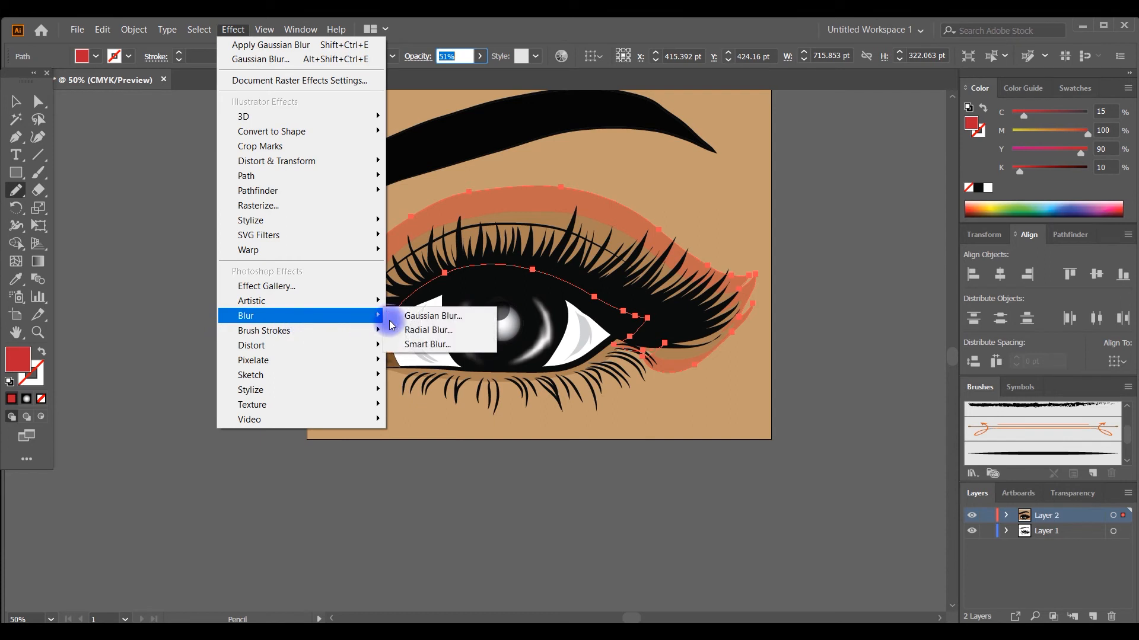
left_click(427, 316)
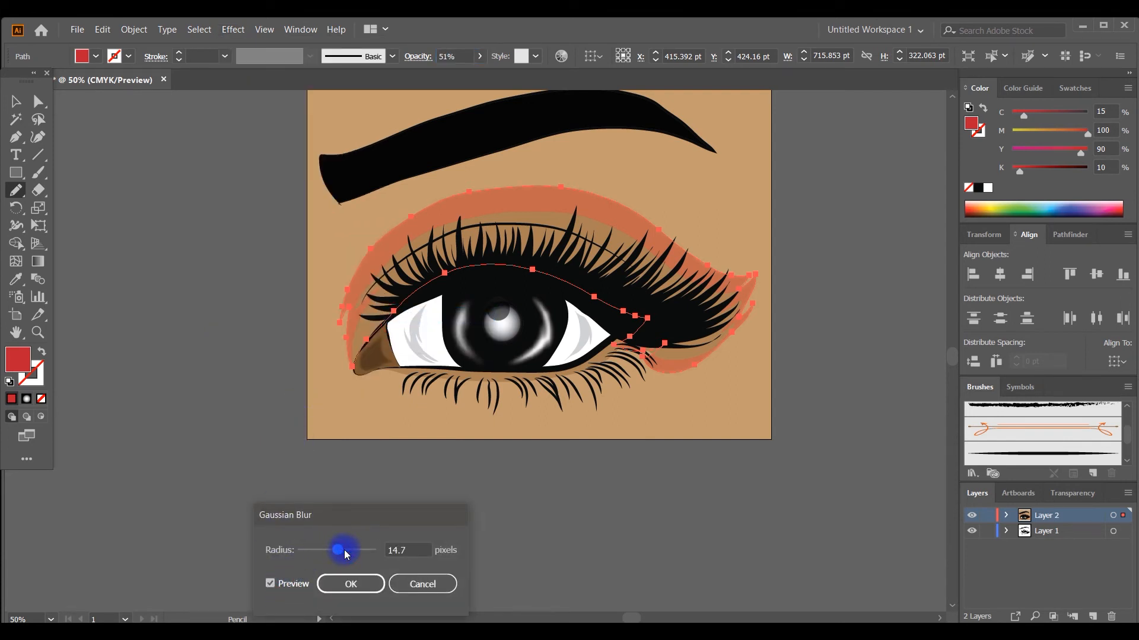
left_click_drag(350, 550, 363, 553)
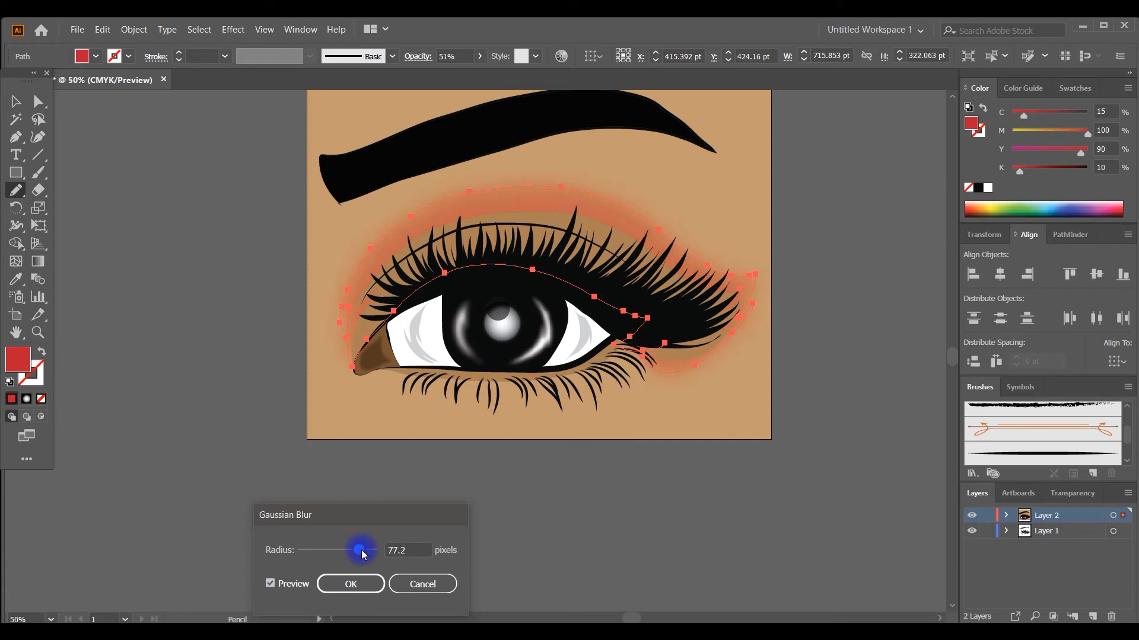
left_click(342, 581)
left_click(16, 106)
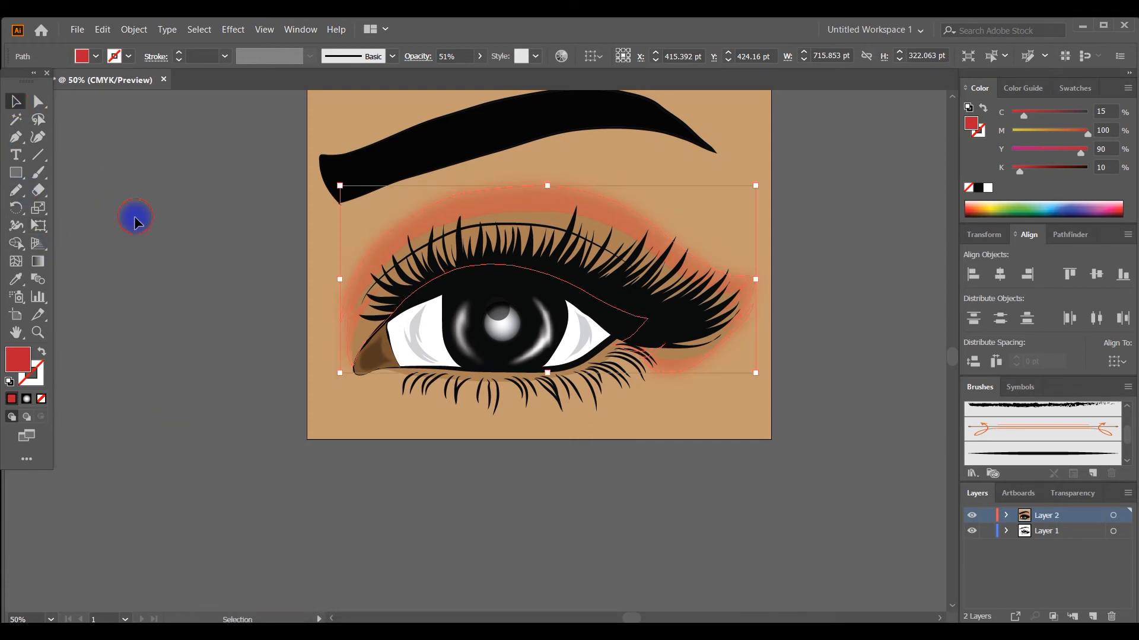
left_click(130, 210)
Duplicate the black eyebrow and offset the copy about 6 pt left and 20 pt up from the original.
scroll(129, 209, "up", 3)
left_click(356, 286)
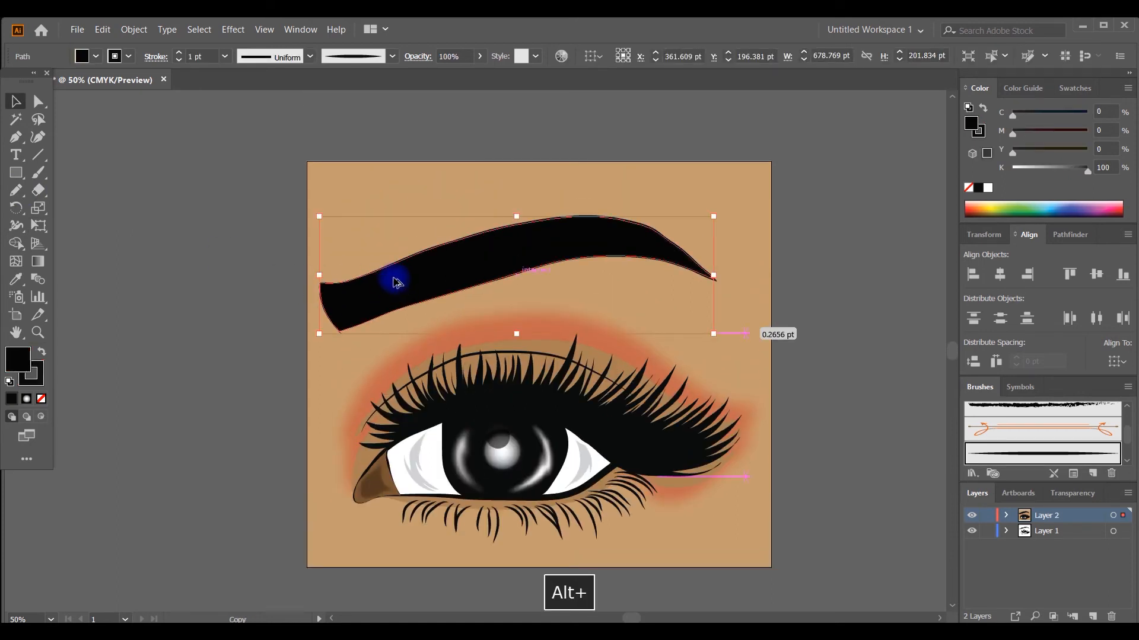
left_click_drag(396, 283, 394, 266)
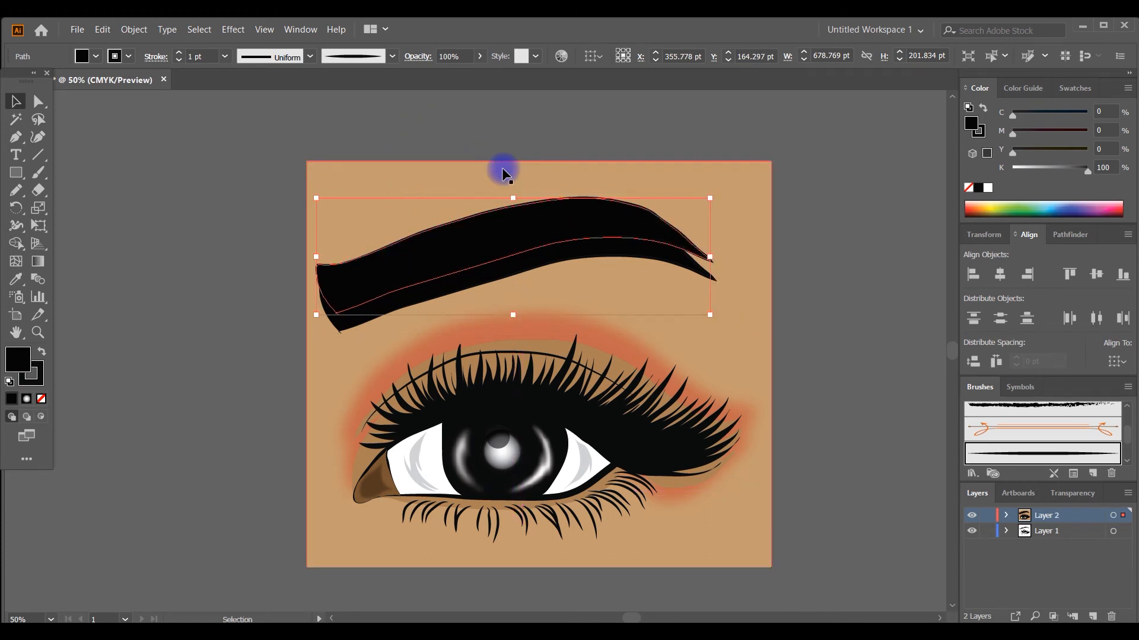
left_click_drag(666, 230, 666, 237)
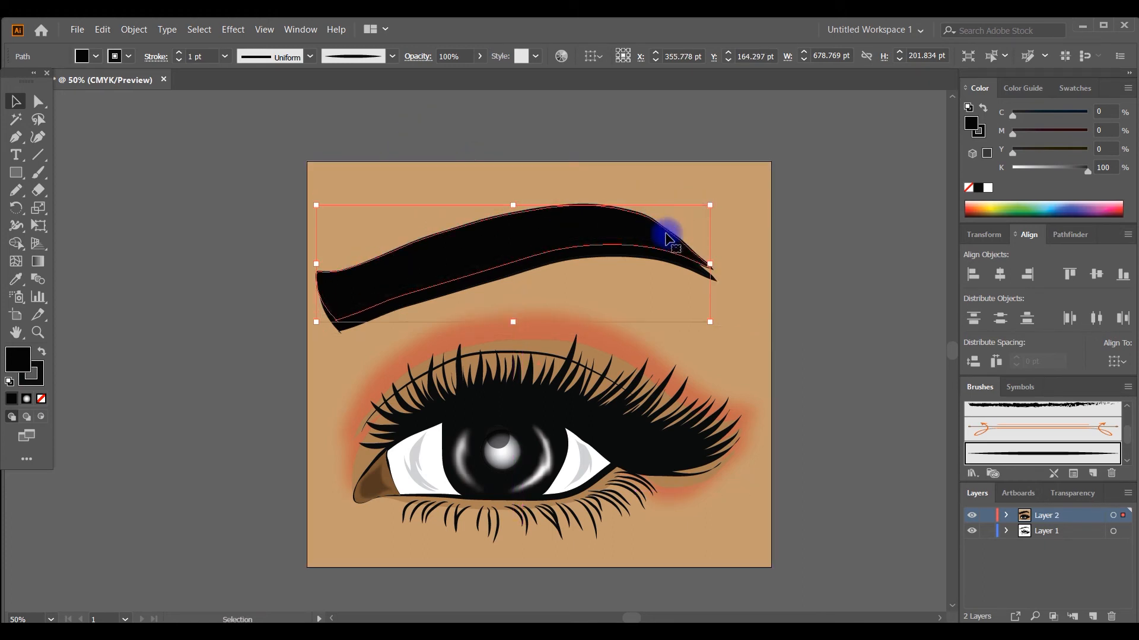
Set the eyebrow copy's opacity to 14%, remove its stroke and deselect it.
left_click(480, 56)
left_click_drag(479, 74, 425, 78)
left_click(40, 376)
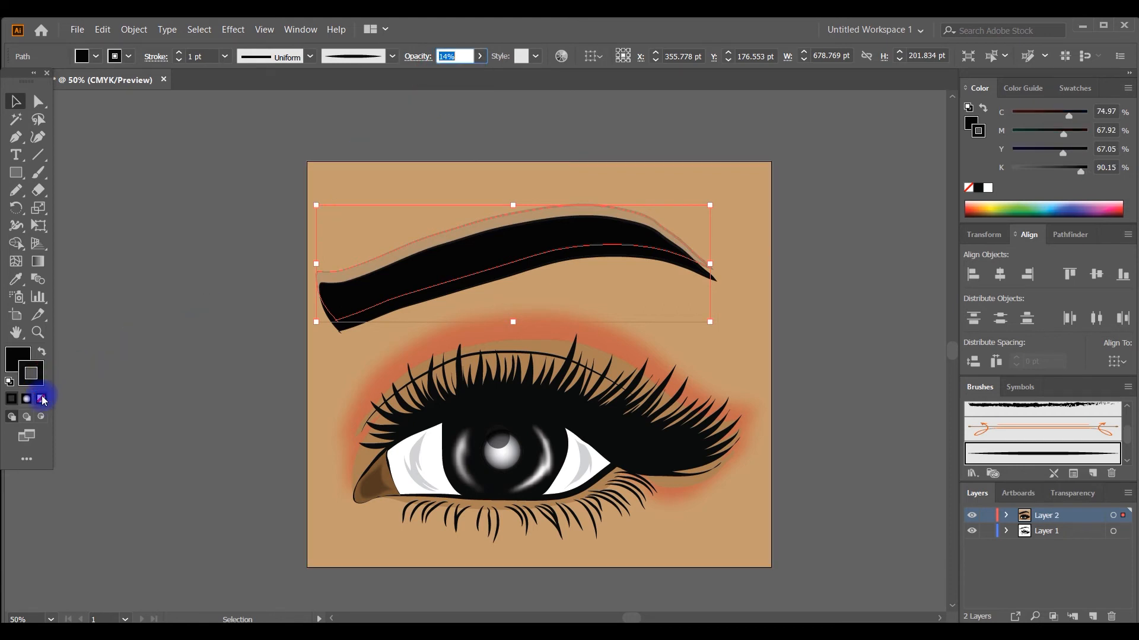
left_click(42, 401)
left_click(142, 206)
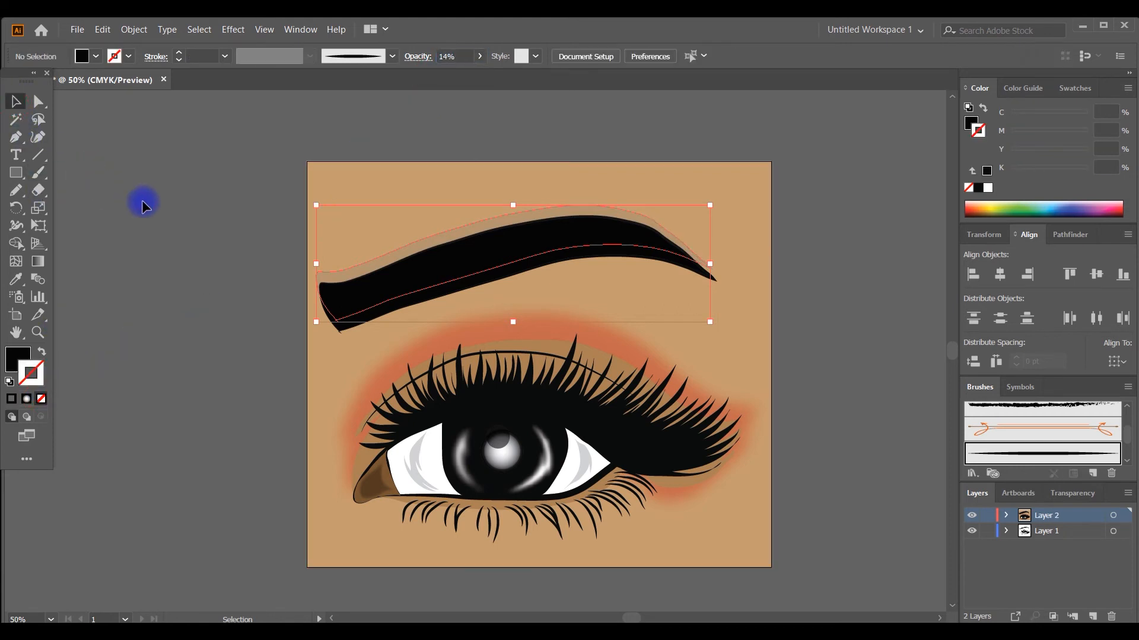
scroll(237, 270, "down", 2)
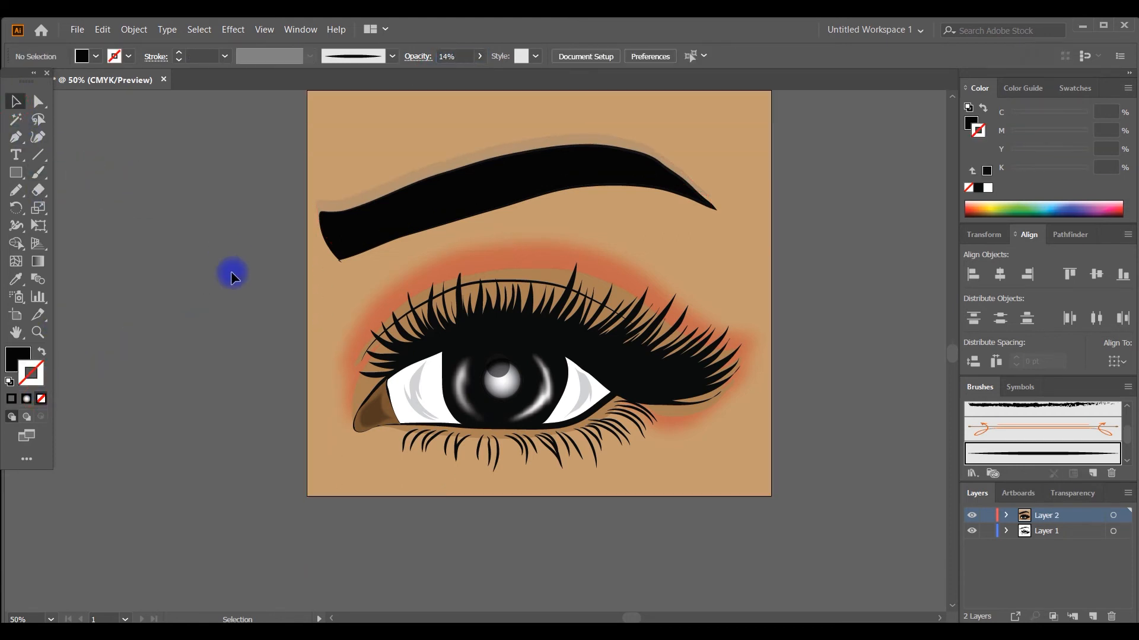
Smooth the lower edge of the translucent eyebrow copy with the Smooth tool and deselect it.
left_click(334, 242)
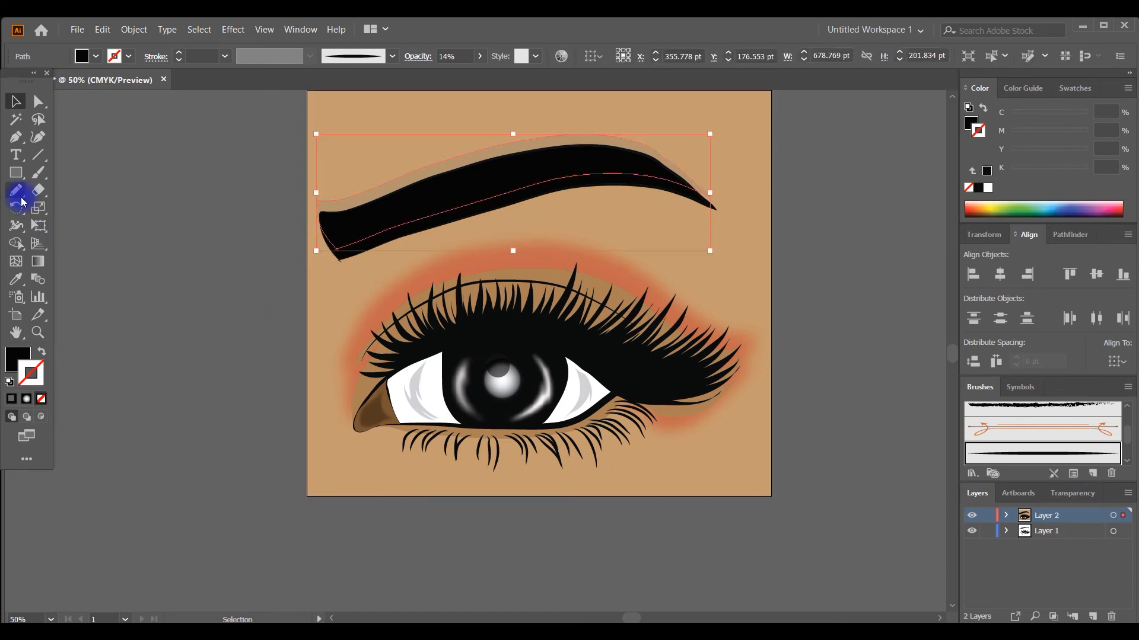
left_click_drag(21, 201, 51, 224)
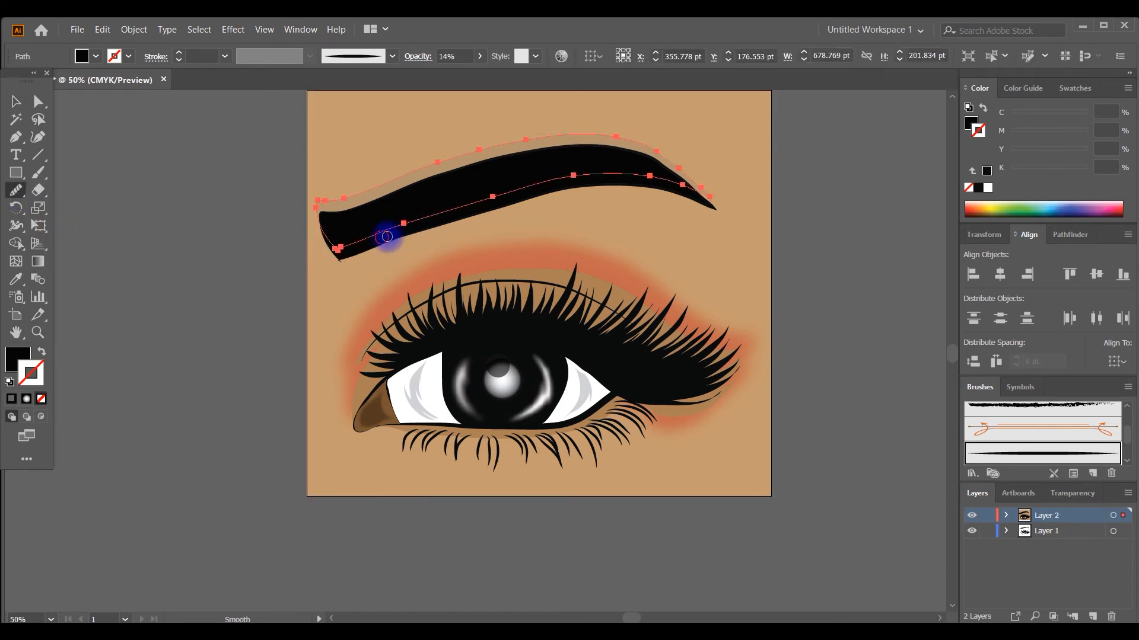
left_click_drag(386, 236, 472, 211)
left_click(15, 102)
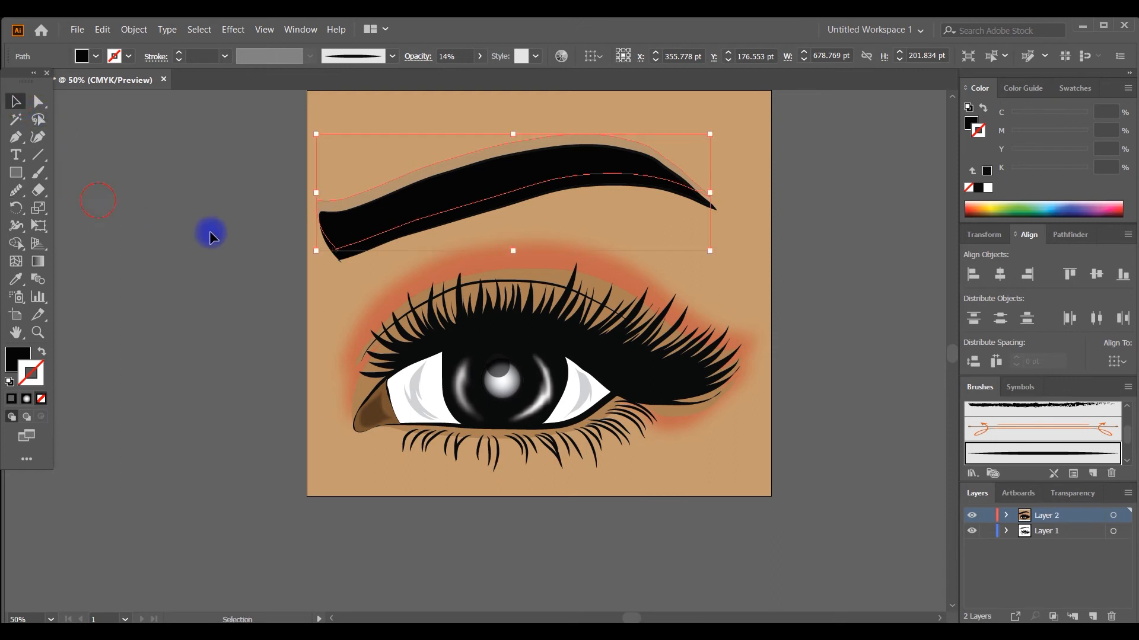
left_click(211, 237)
Smooth the lower and upper edges of the original black eyebrow with the Smooth tool and deselect it.
left_click(337, 251)
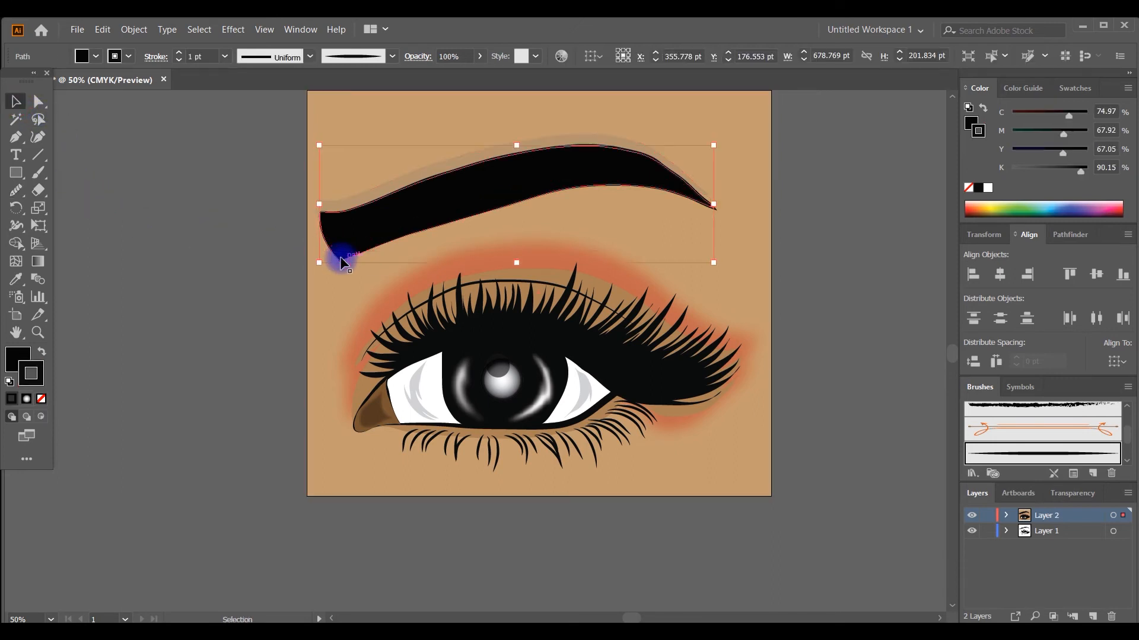
left_click(15, 190)
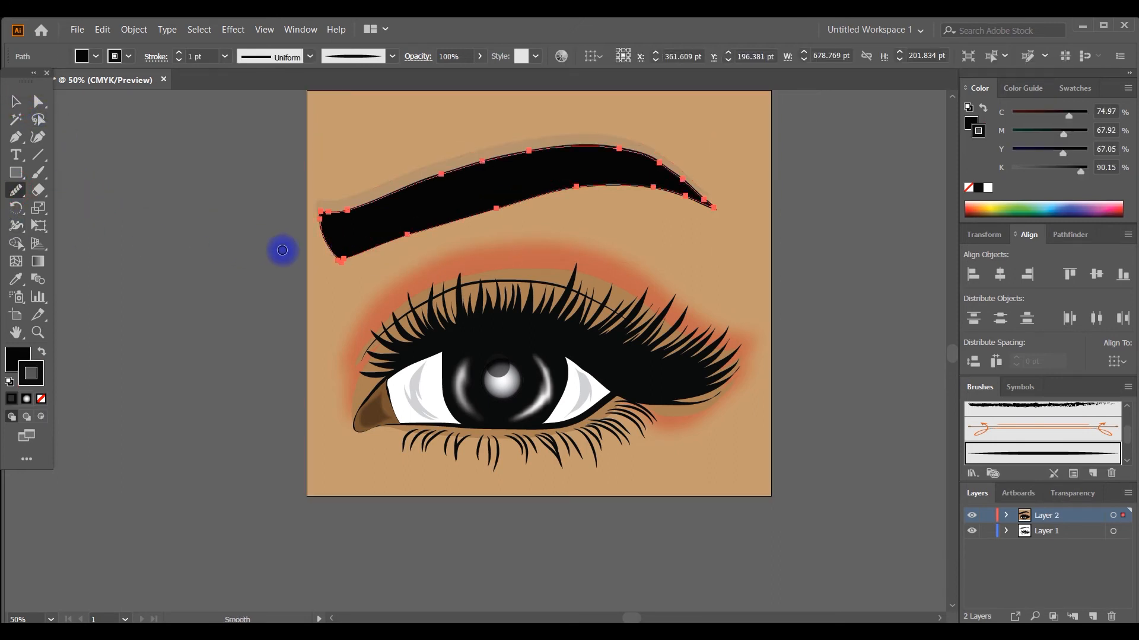
mouse_move(318, 229)
left_mouse_down()
mouse_move(347, 272)
mouse_move(414, 237)
mouse_move(642, 191)
mouse_move(714, 213)
left_mouse_up()
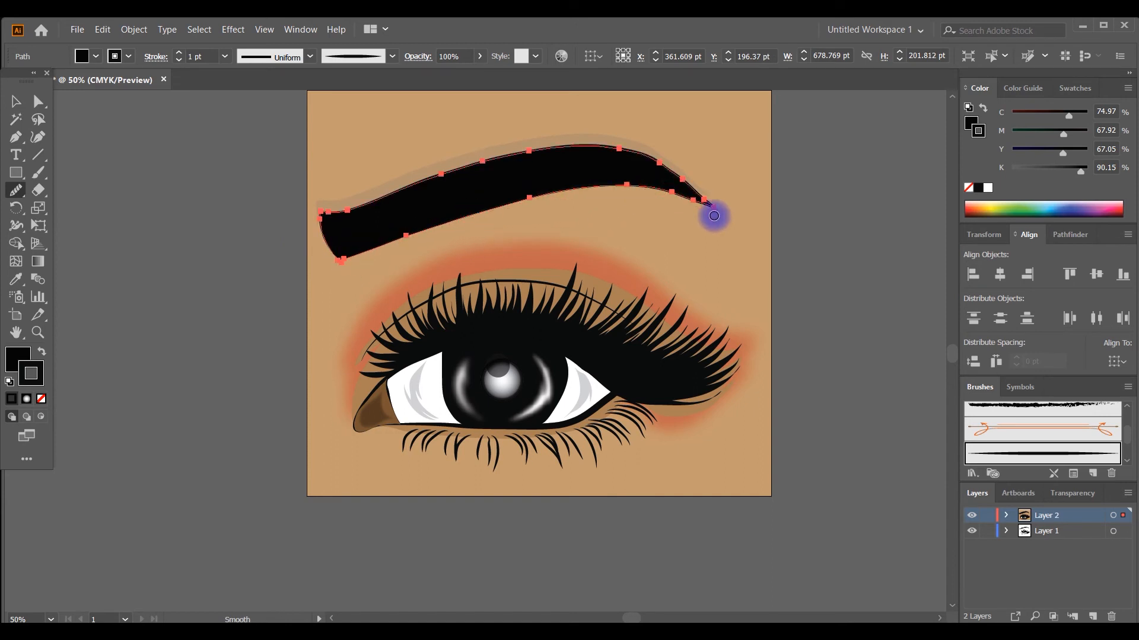
mouse_move(656, 175)
left_mouse_down()
mouse_move(609, 162)
mouse_move(513, 175)
mouse_move(523, 165)
mouse_move(320, 207)
left_mouse_up()
left_click(16, 101)
left_click(108, 184)
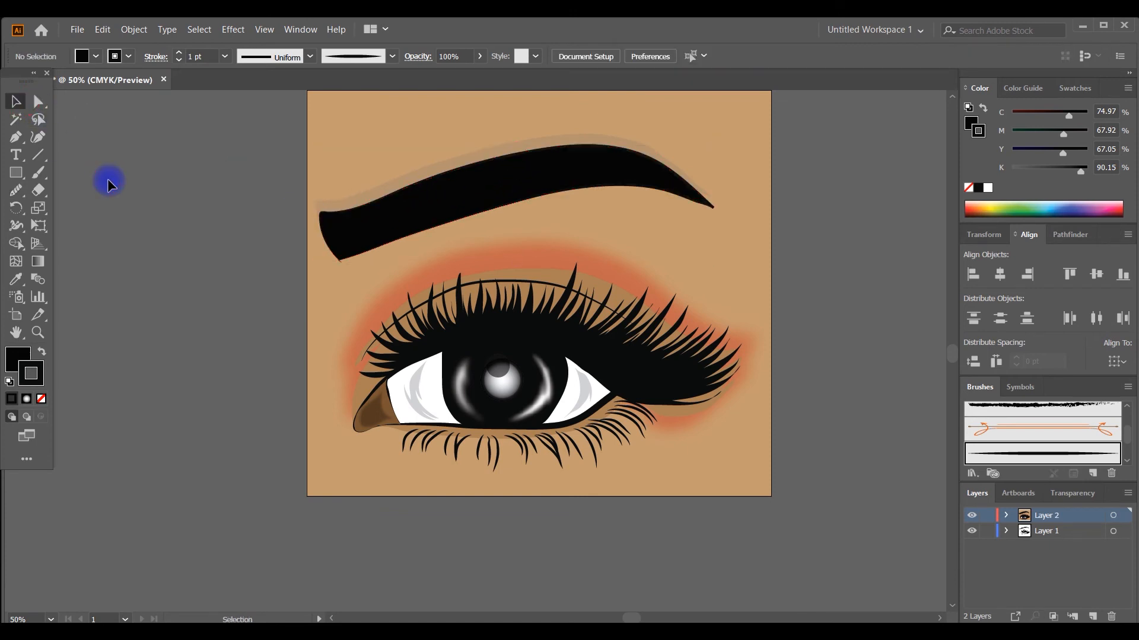
Draw a black ellipse about 26 by 25 pt in the lower part of the pale circle at the iris centre.
left_click_drag(18, 176, 56, 207)
key("ctrl+equal")
key("ctrl+equal")
key("ctrl+equal")
key("ctrl+equal")
key("ctrl+equal")
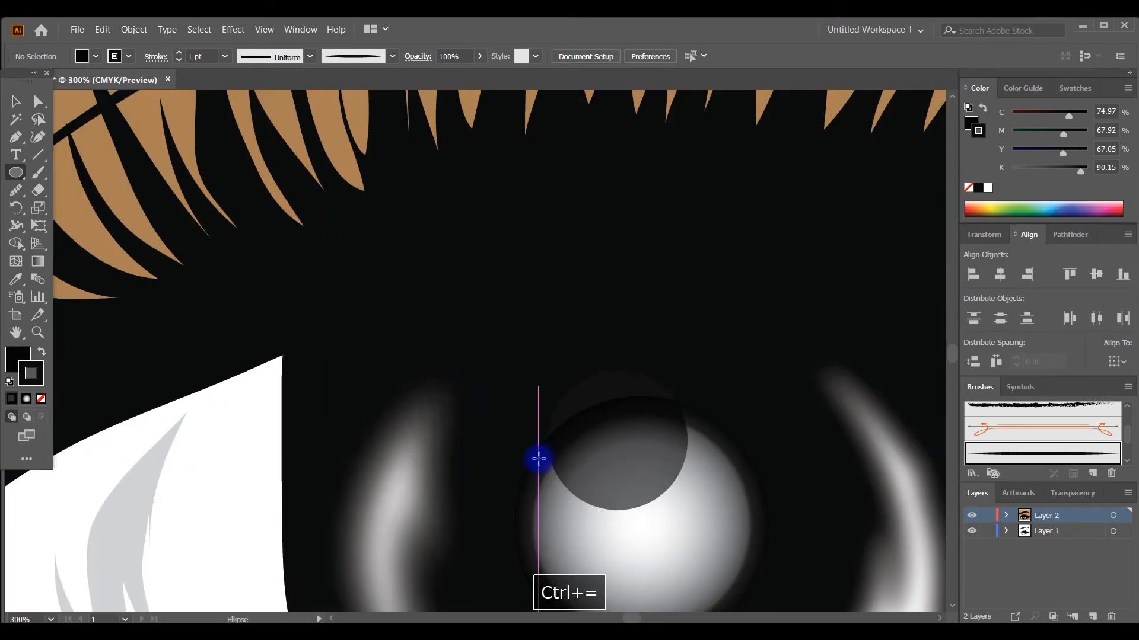
scroll(538, 460, "down", 3)
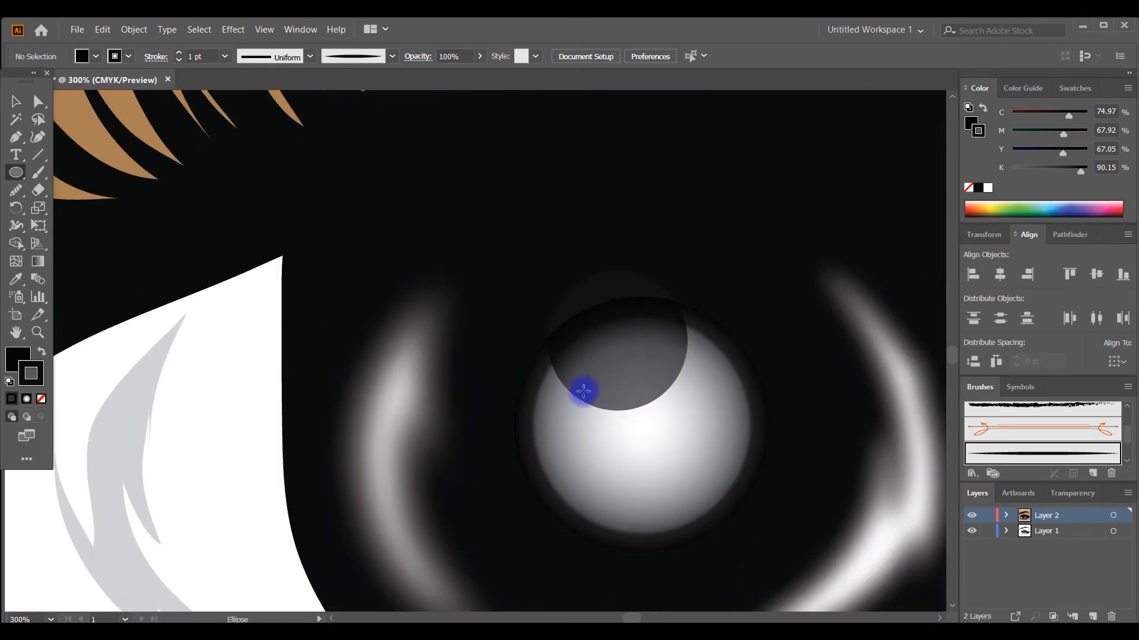
left_click_drag(594, 420, 683, 508)
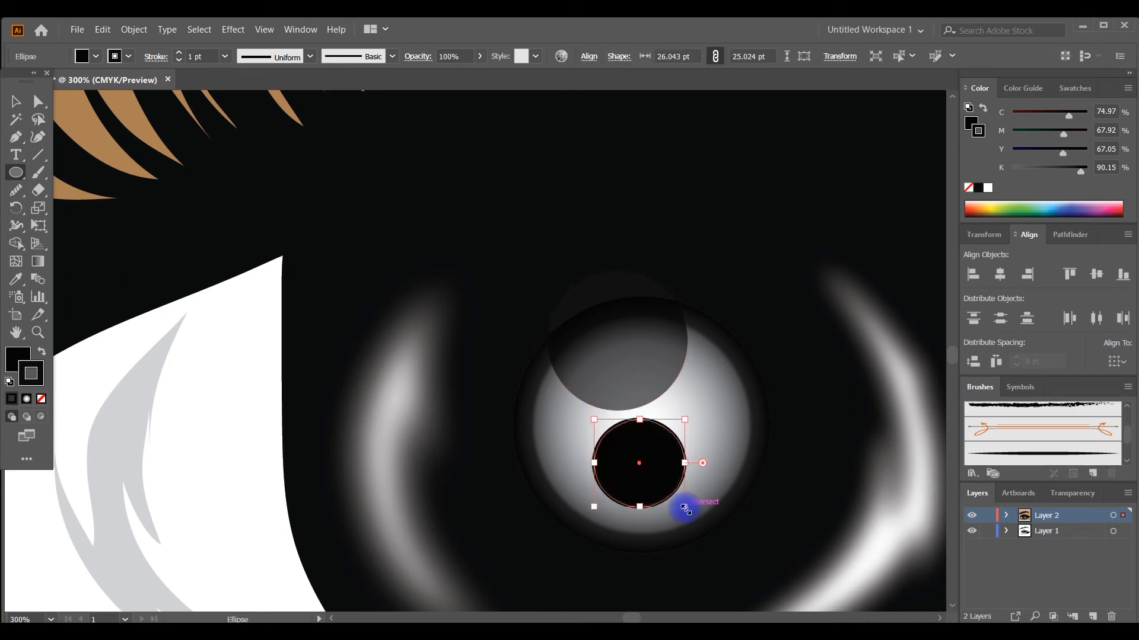
Apply a Gaussian Blur with a 9.6-pixel radius to the small black ellipse and deselect it.
left_click(226, 31)
mouse_move(284, 316)
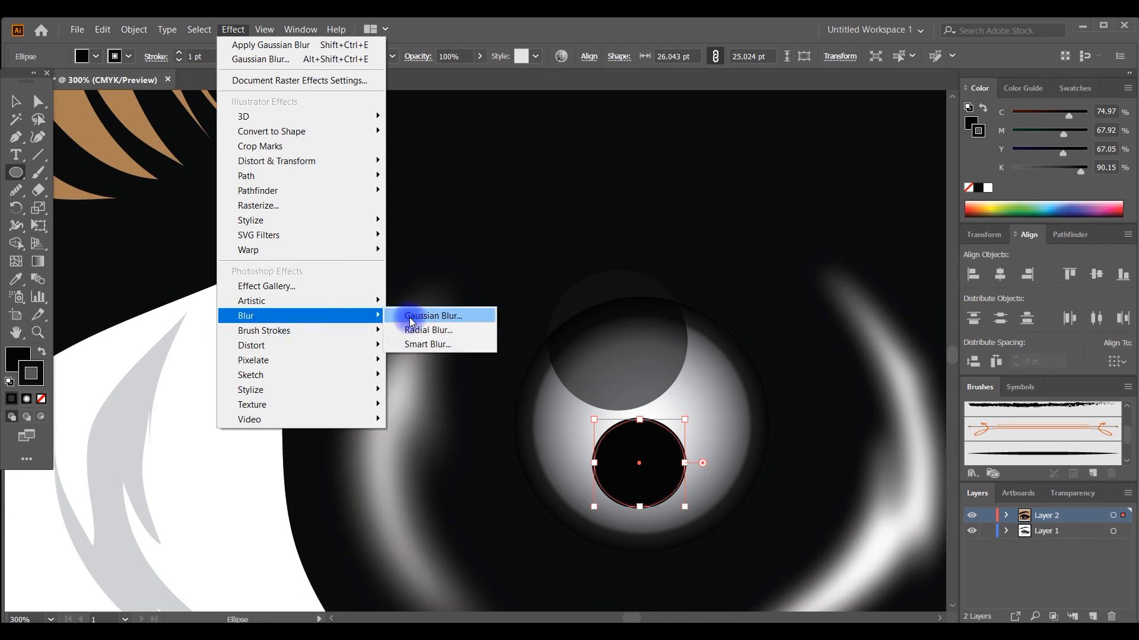
left_click(411, 316)
left_click(281, 589)
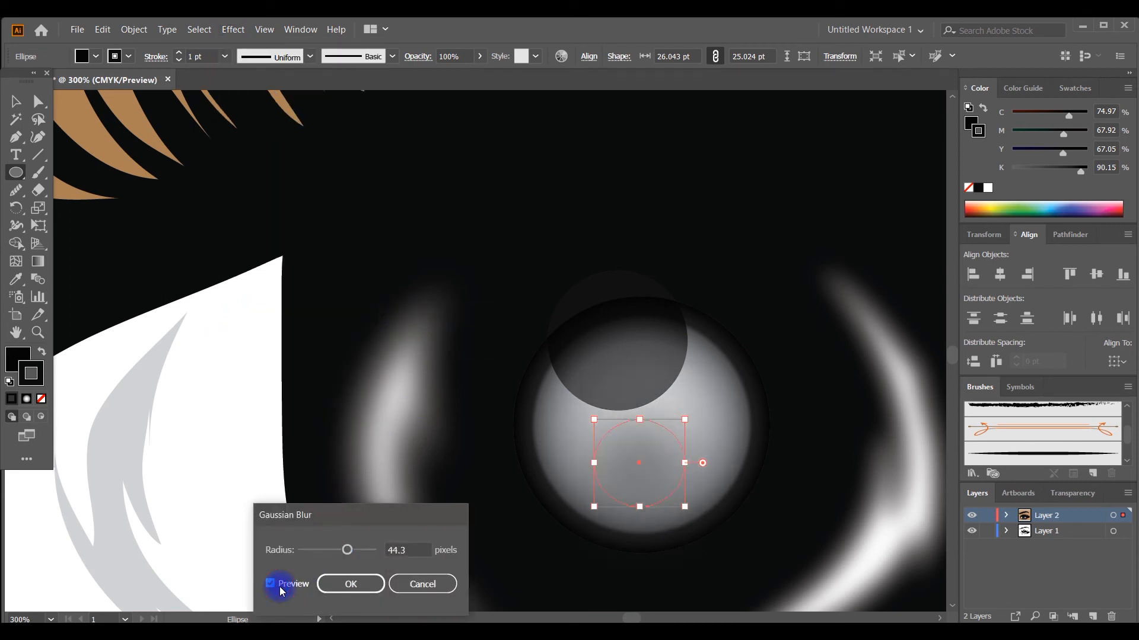
left_click(336, 551)
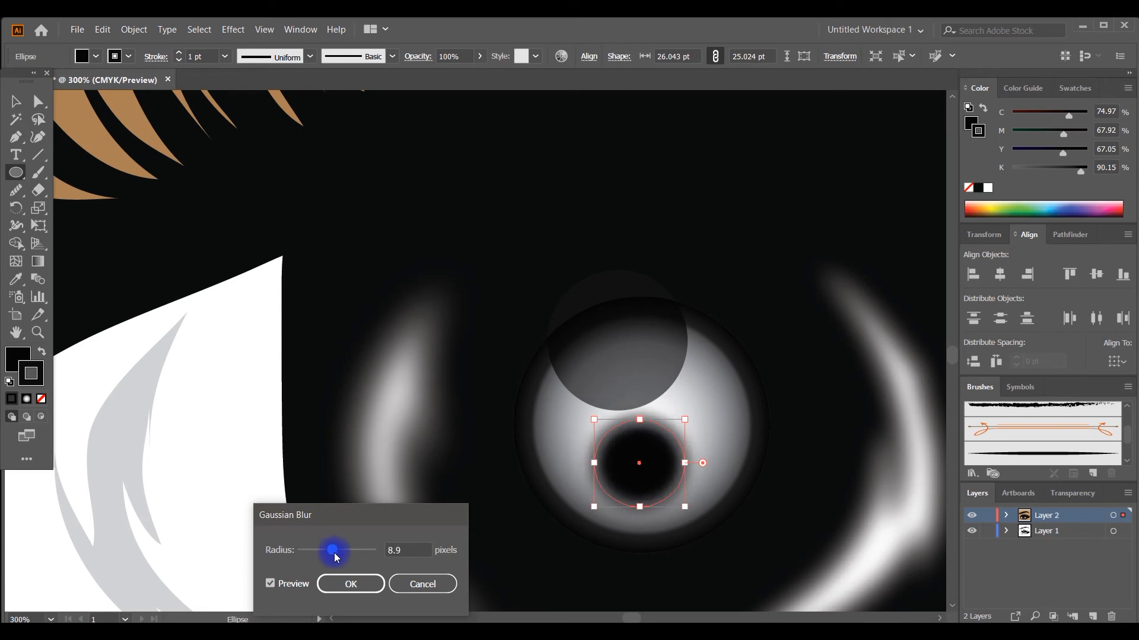
left_click_drag(335, 554, 336, 556)
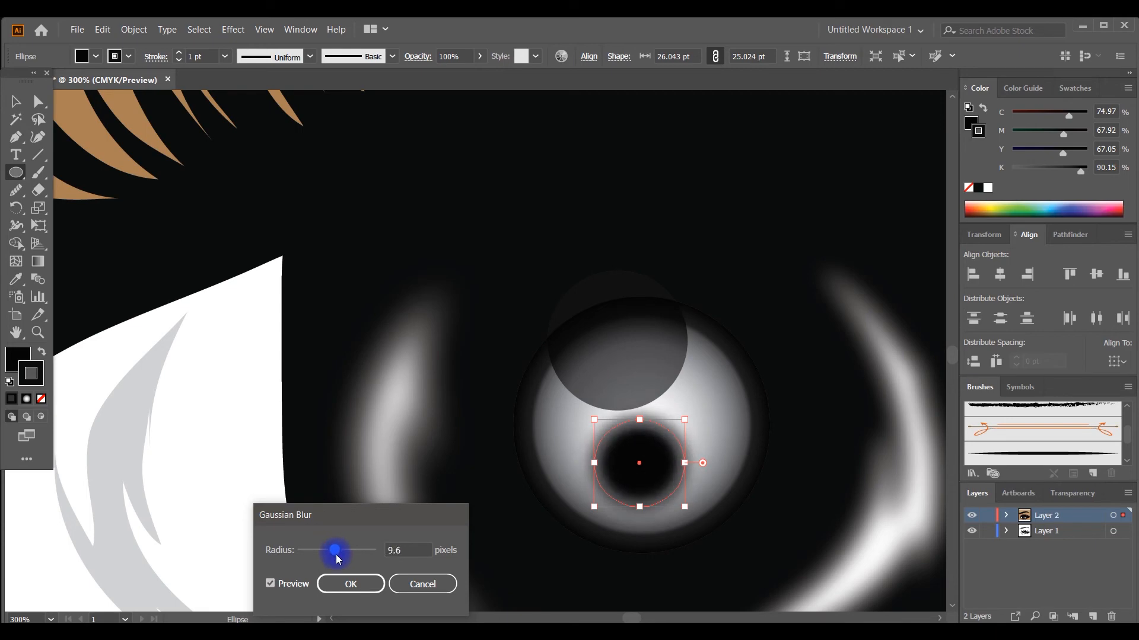
left_click(348, 584)
key("ctrl+minus")
key("ctrl+minus")
key("ctrl+minus")
key("ctrl+minus")
key("ctrl+minus")
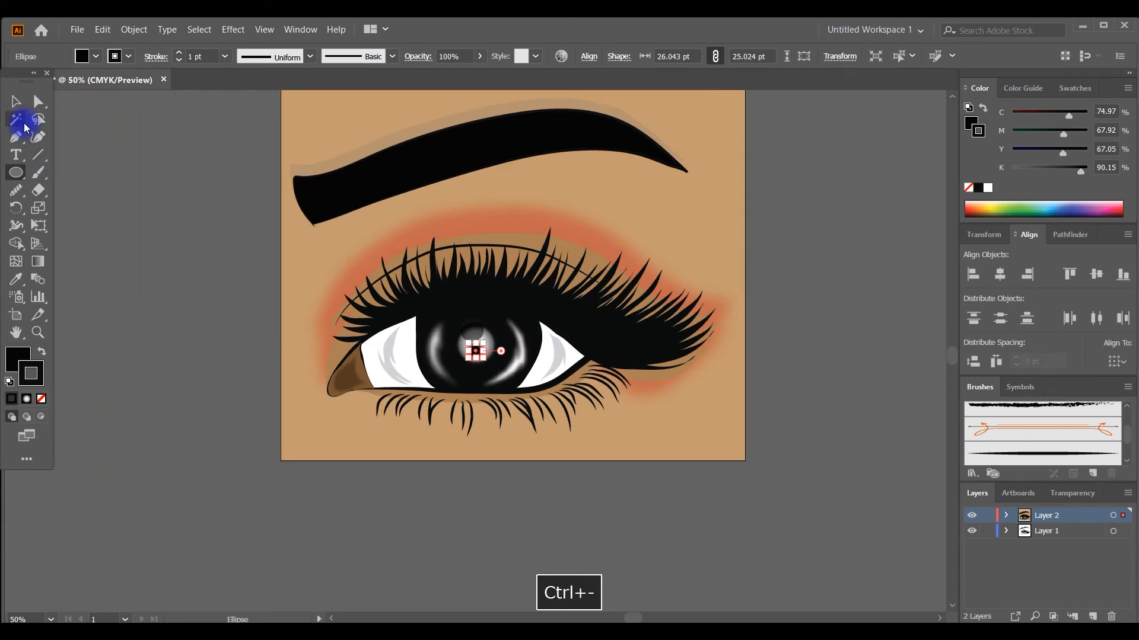
left_click(16, 102)
left_click(87, 182)
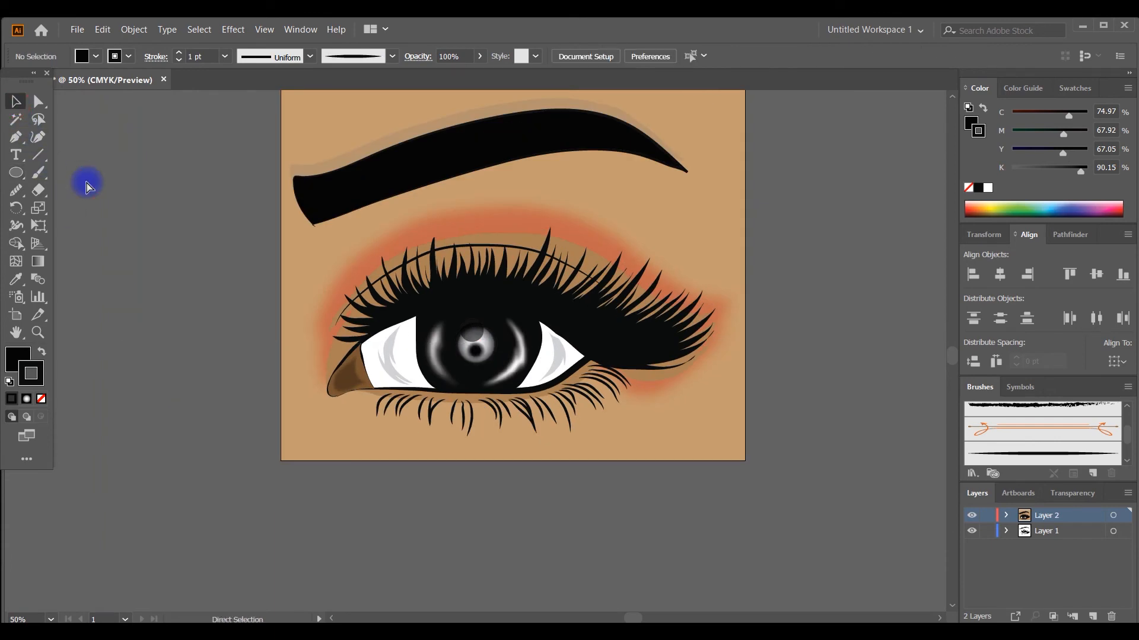
Set the opacity of the small blurred ellipse in the iris centre to 91% and clear the selection.
key("ctrl+minus")
key("ctrl+minus")
key("ctrl+minus")
key("ctrl+equal")
key("ctrl+equal")
key("ctrl+equal")
key("ctrl+equal")
key("ctrl+equal")
key("ctrl+equal")
key("ctrl+equal")
key("ctrl+equal")
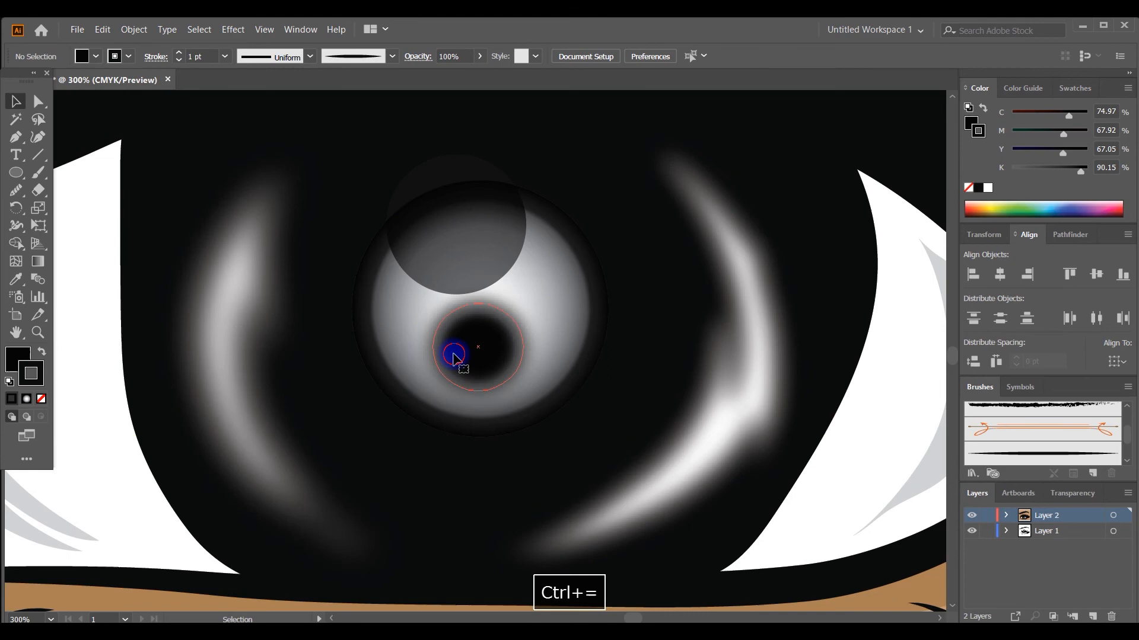
left_click(453, 355)
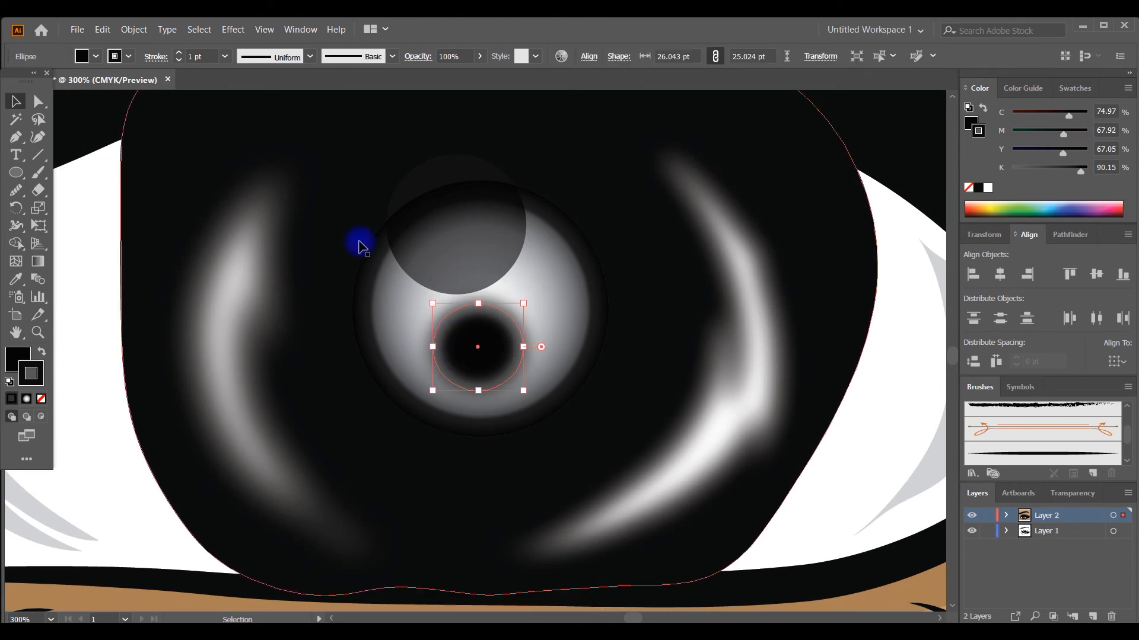
left_click(479, 56)
left_click_drag(463, 71, 456, 74)
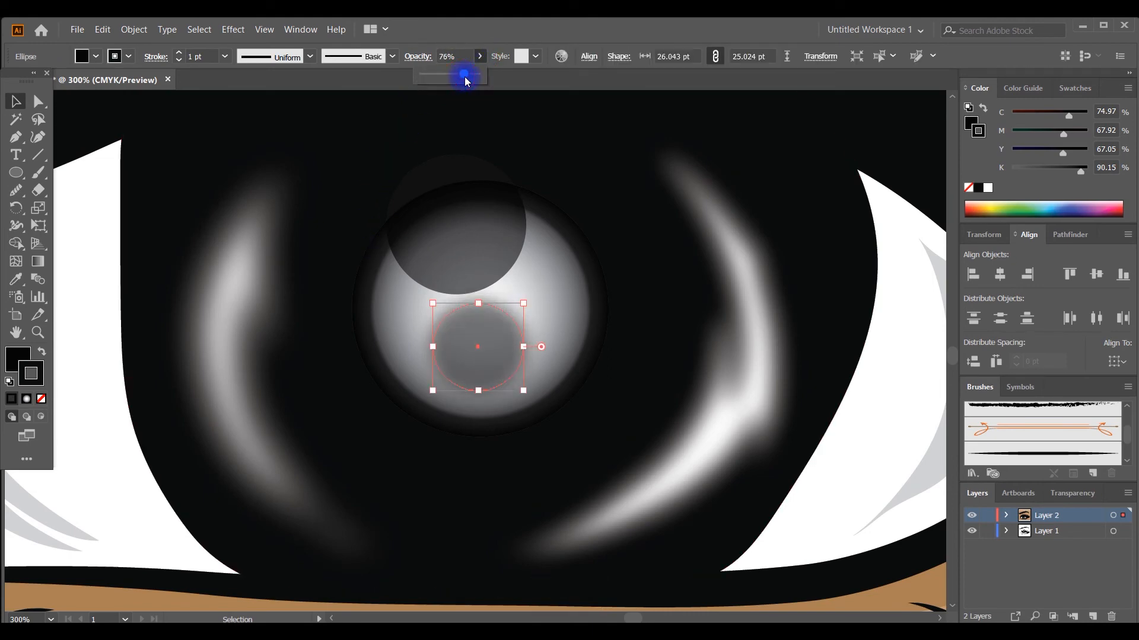
left_click_drag(471, 79, 479, 84)
left_click(480, 59)
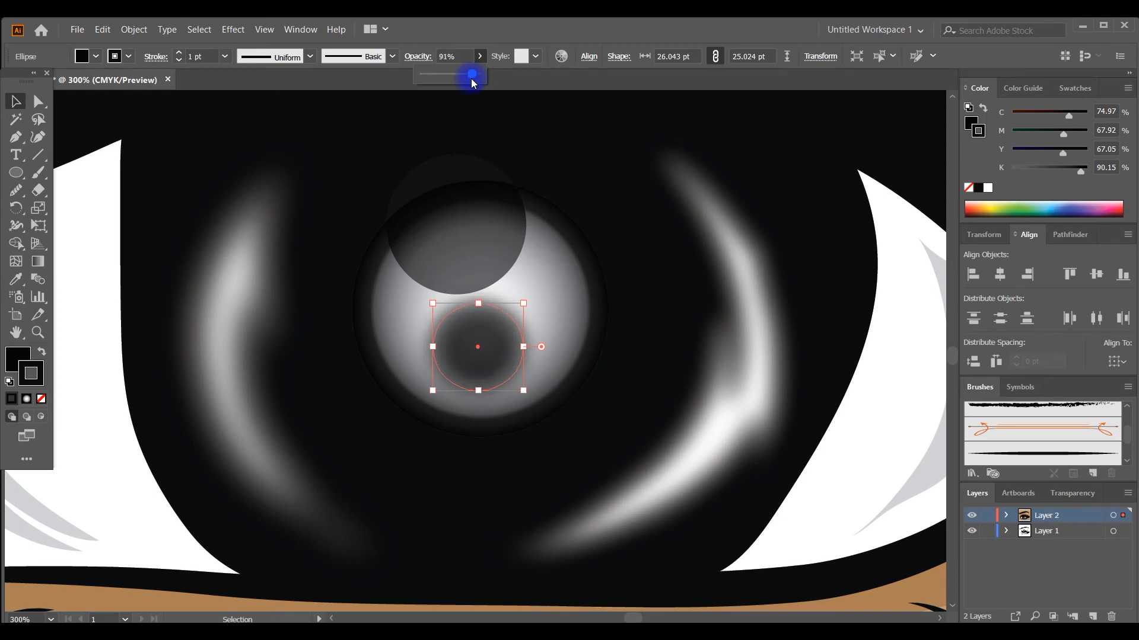
left_click(267, 134)
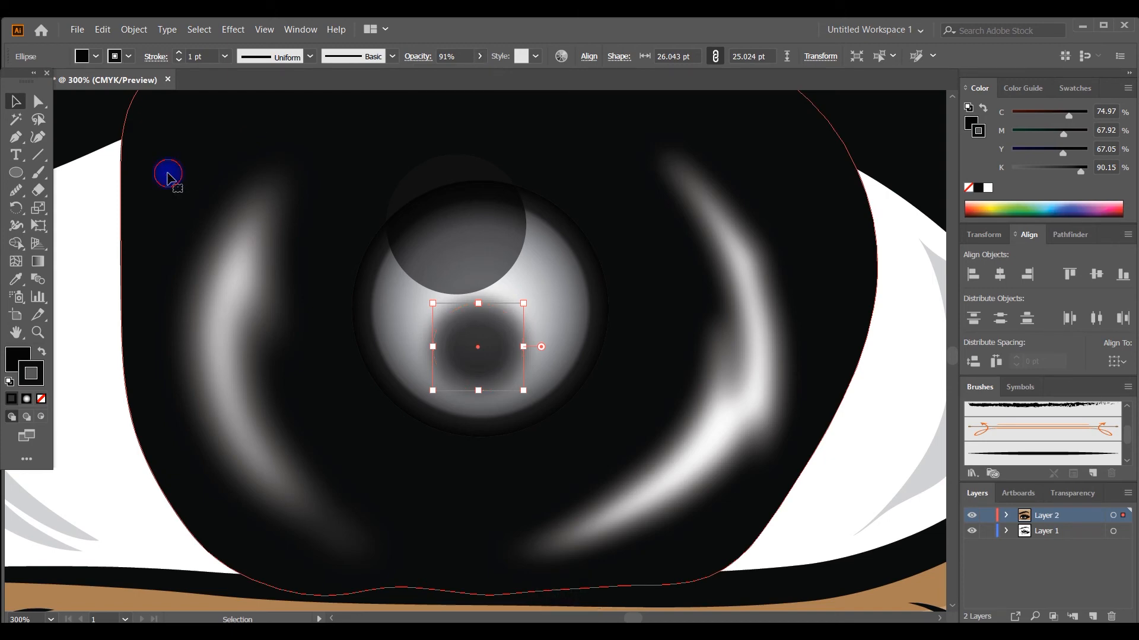
key("ctrl+minus")
key("ctrl+minus")
key("ctrl+minus")
key("ctrl+minus")
key("ctrl+minus")
key("ctrl+minus")
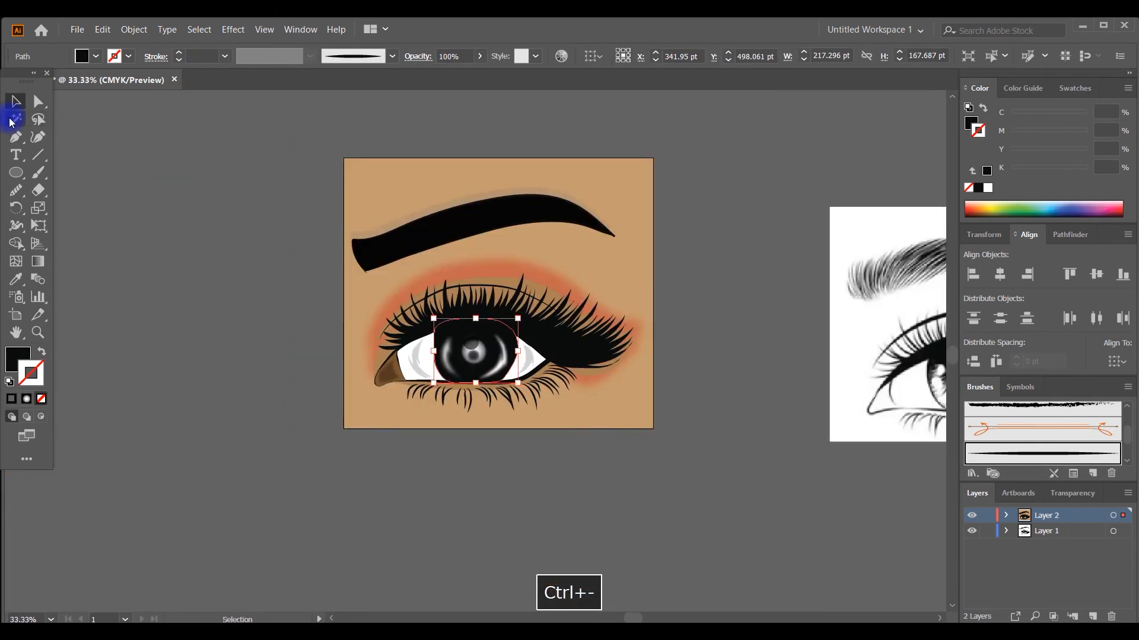
left_click(16, 103)
left_click(96, 185)
Draw a closed Pencil shape about 215 by 92 pt with jagged lash-like tips over the black outer corner of the upper lid.
key("ctrl+equal")
key("ctrl+equal")
key("ctrl+equal")
key("ctrl+equal")
key("ctrl+equal")
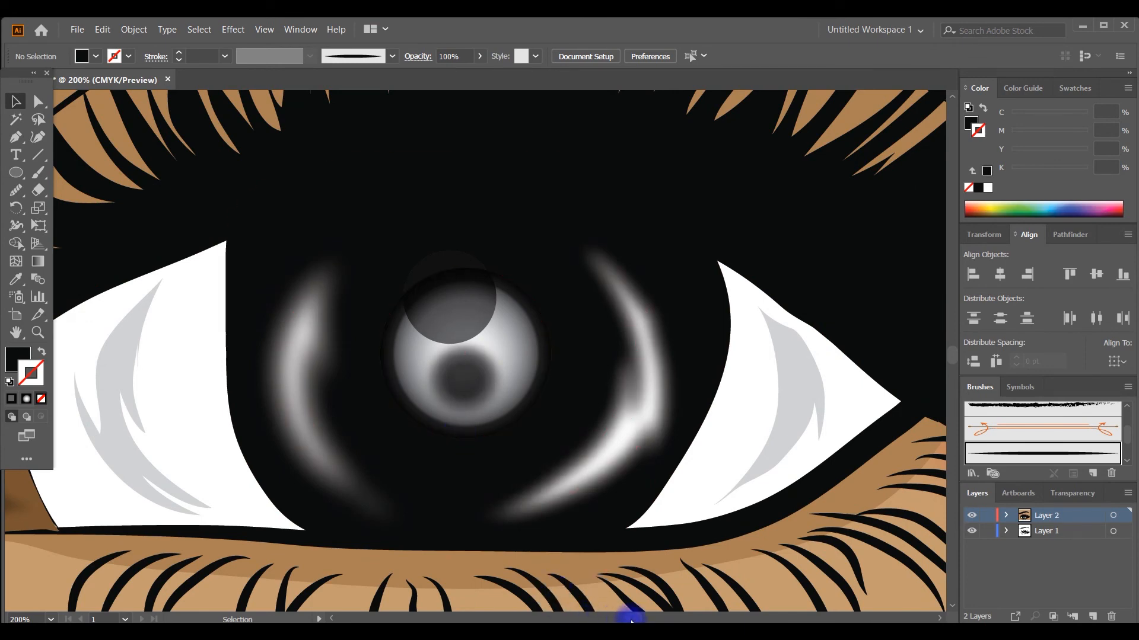
left_click_drag(631, 620, 638, 619)
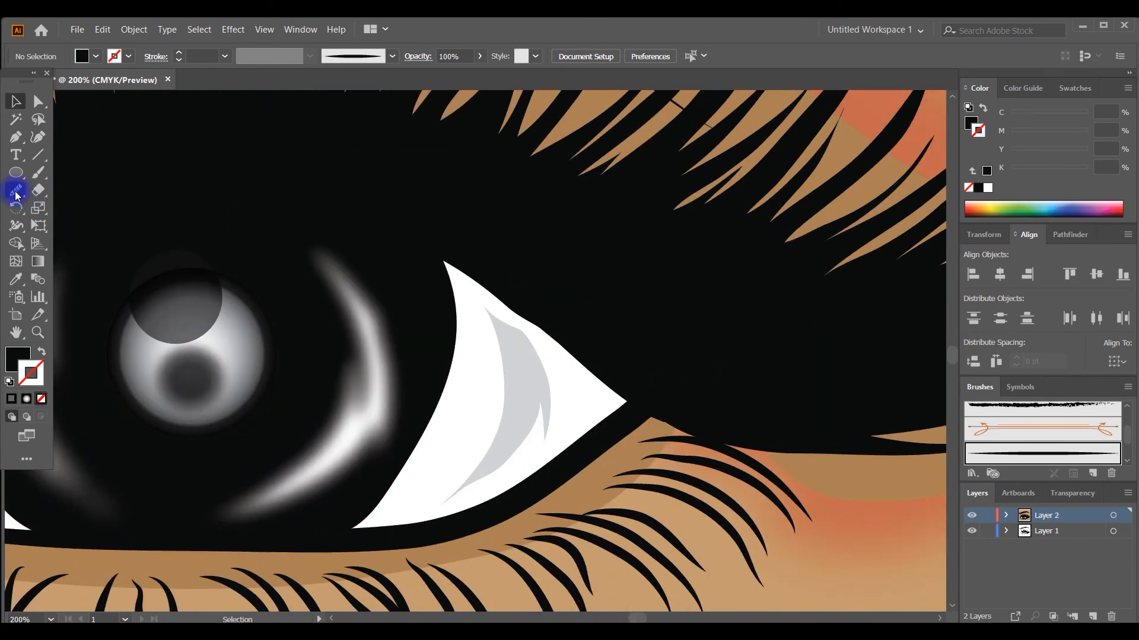
left_click_drag(16, 192, 60, 207)
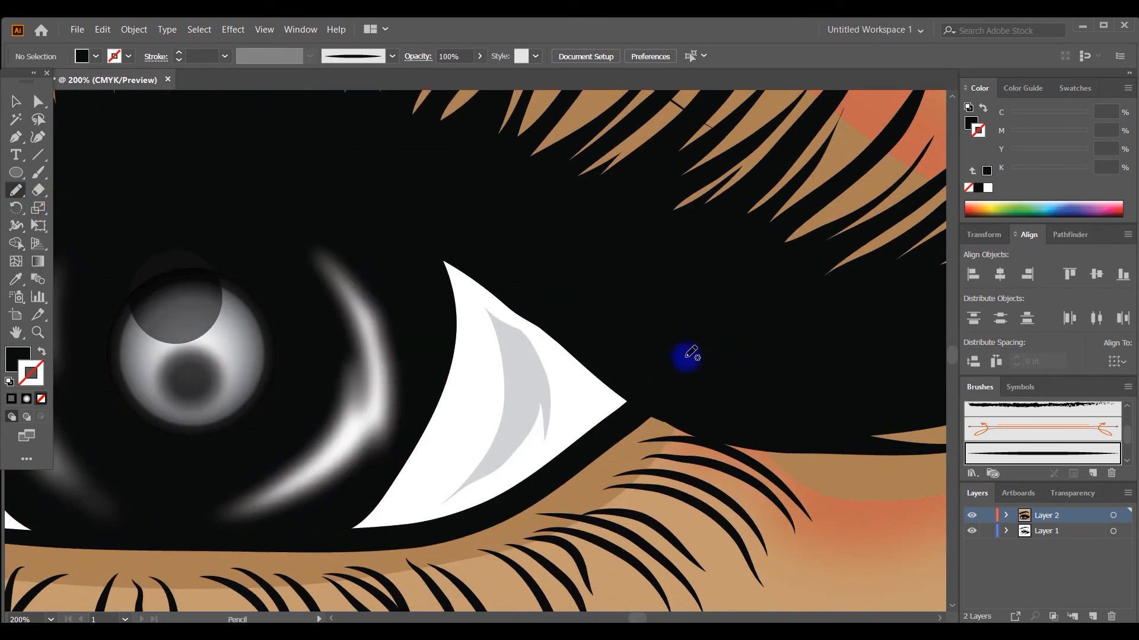
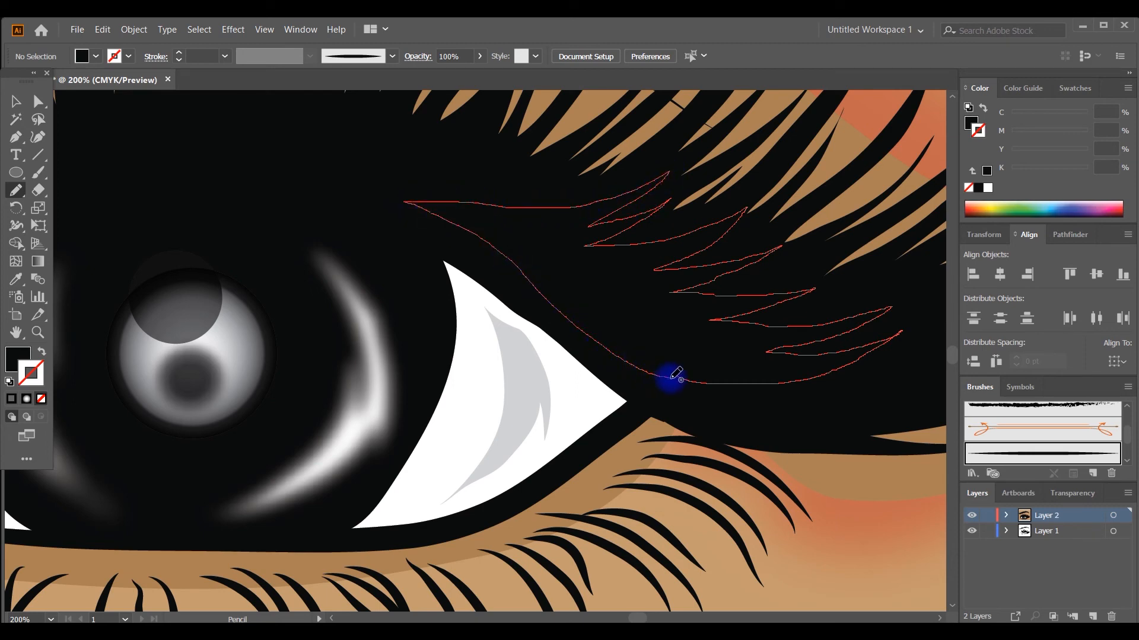
left_click_drag(672, 378, 673, 378)
key("ctrl+minus")
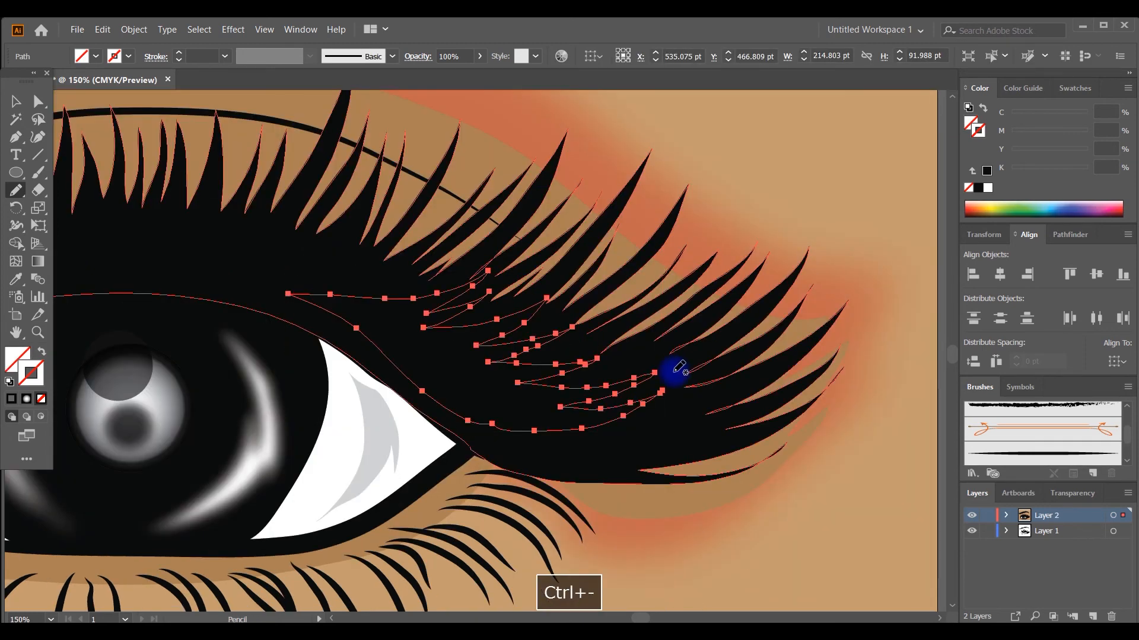
Fill the jagged outer-lid shape with the near-black brown 110D0A and deselect it.
key("i")
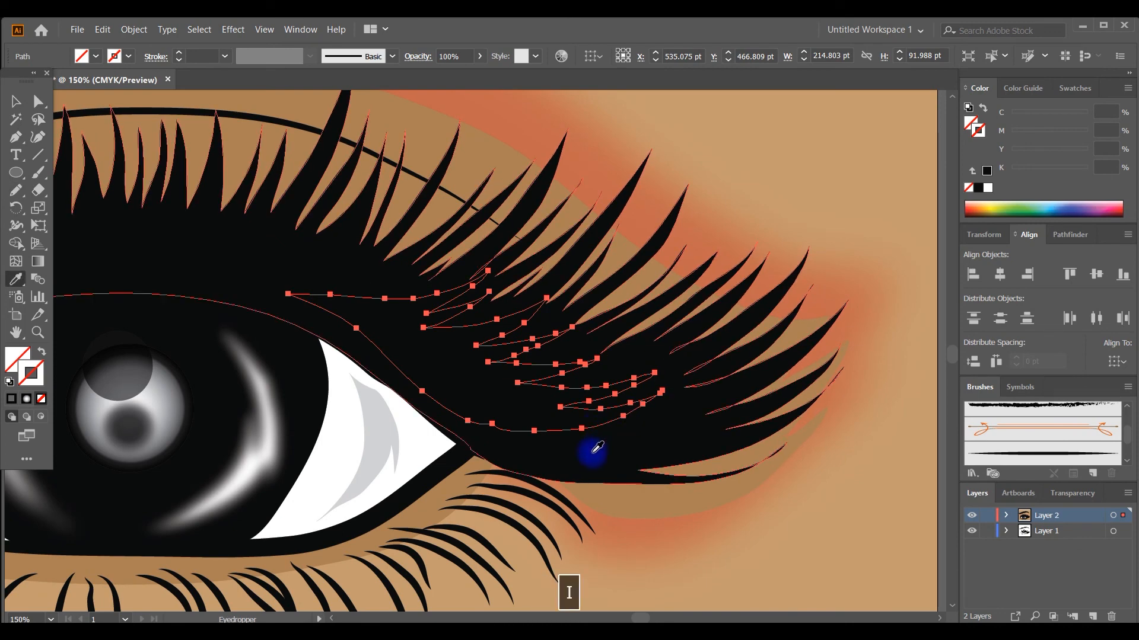
left_click(435, 366)
double_click(18, 359)
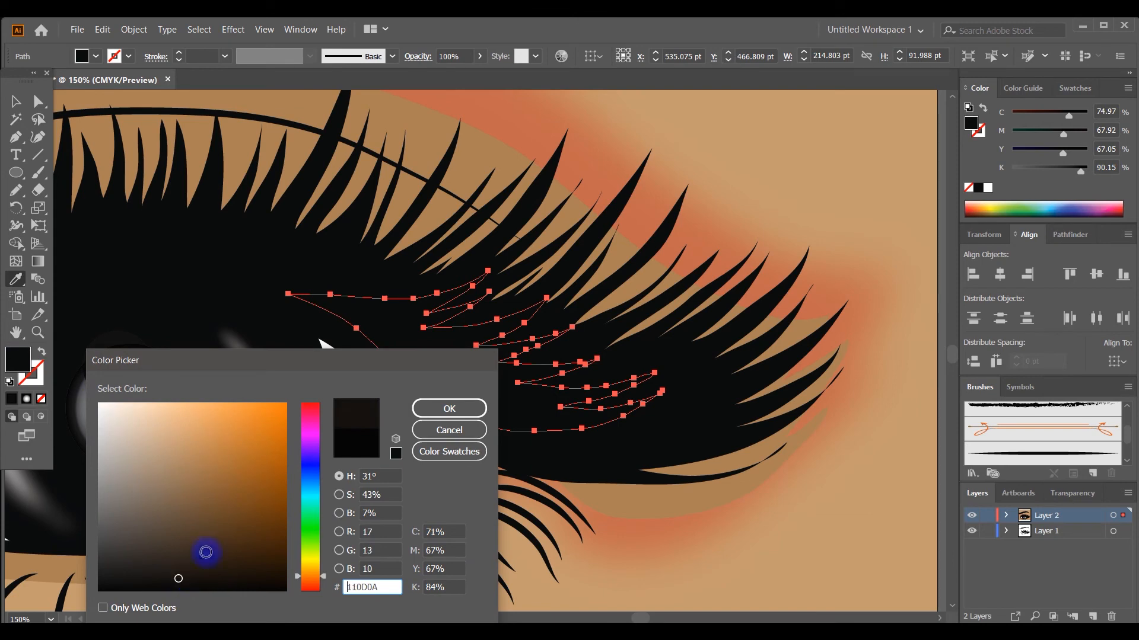
left_click(429, 408)
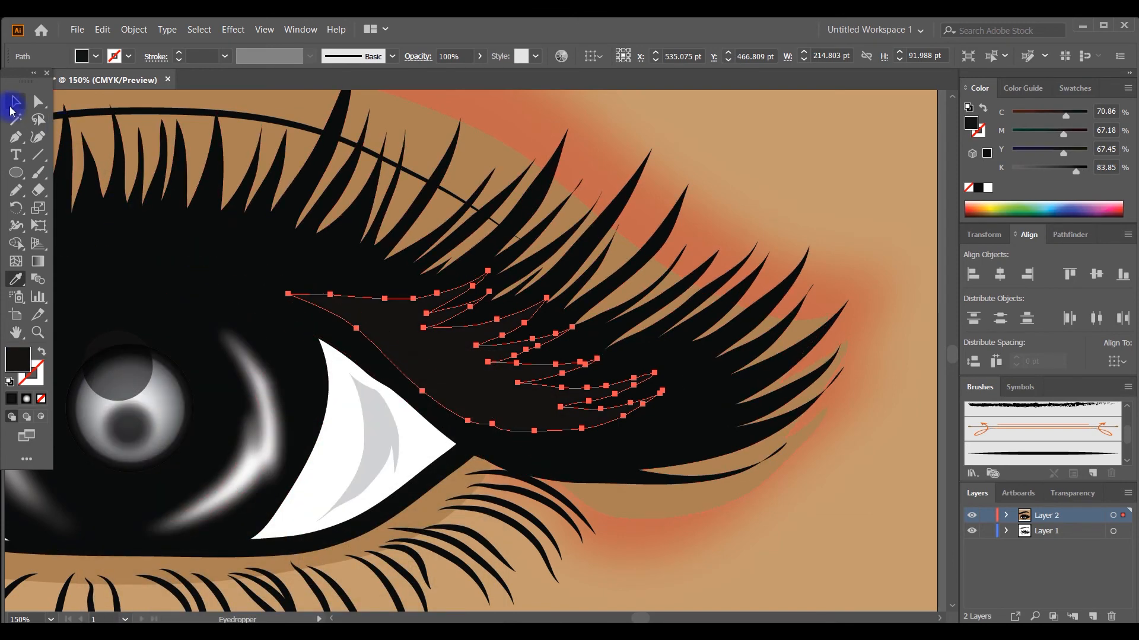
left_click(14, 103)
left_click(760, 181)
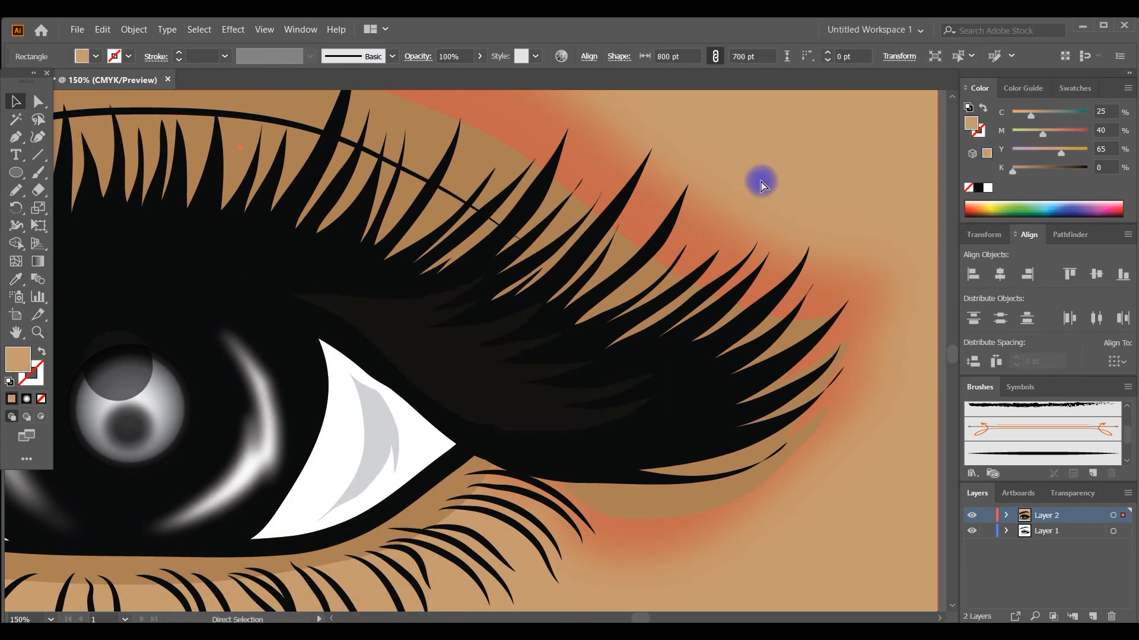
Draw a freehand Pencil outline about 748 by 363 pt around the red eyeshadow, from the inner corner past the outer lashes.
key("ctrl+minus")
key("ctrl+minus")
key("ctrl+minus")
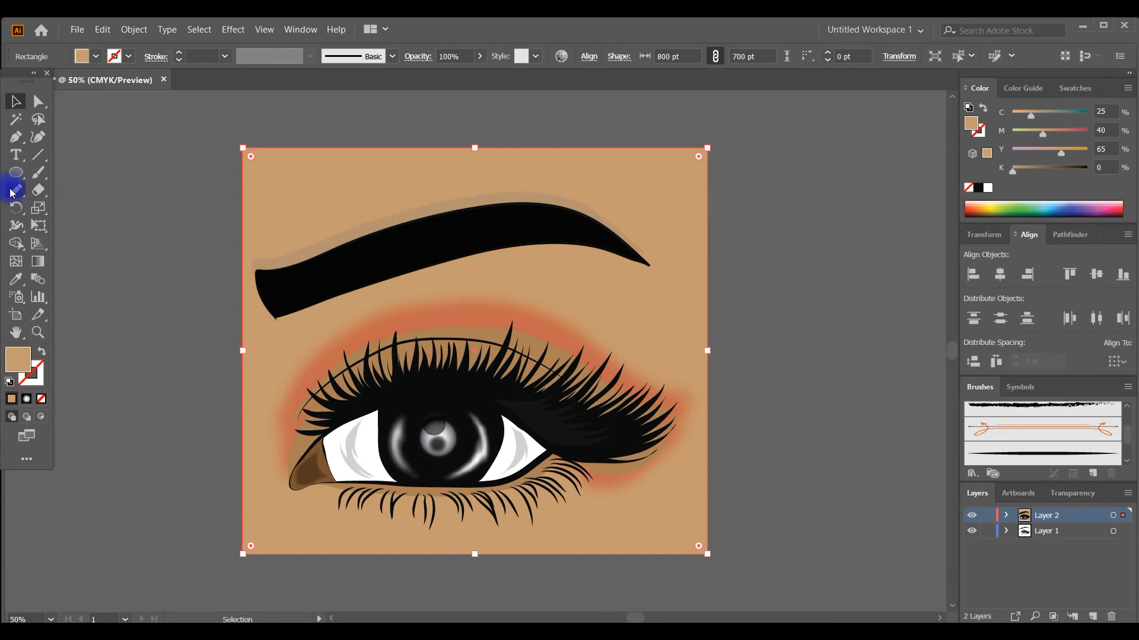
left_click(13, 191)
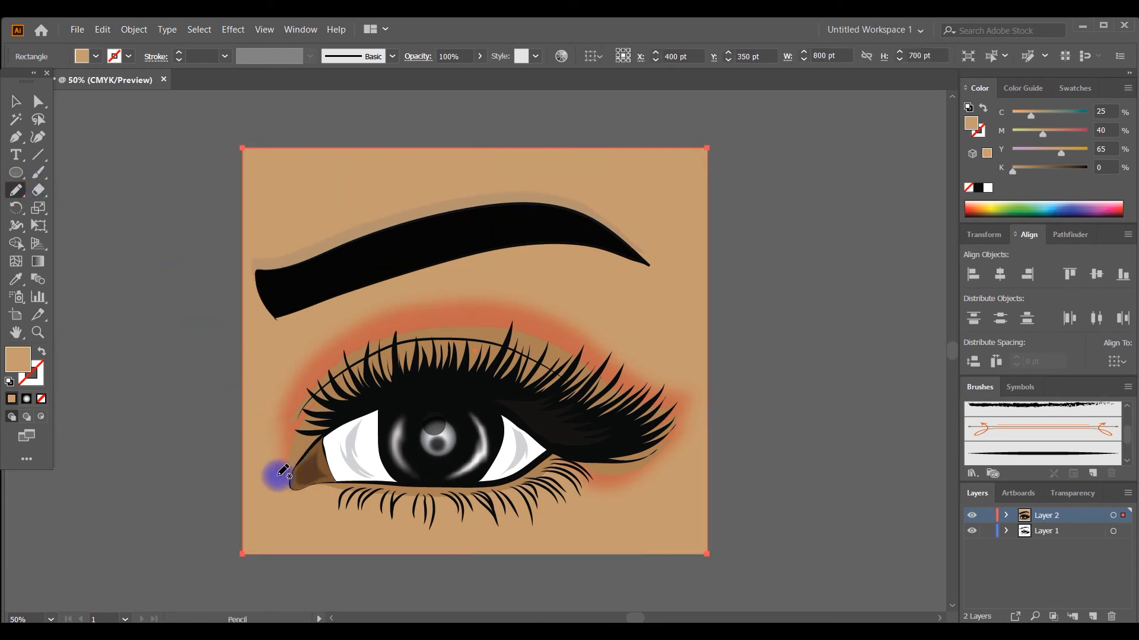
mouse_move(283, 472)
left_mouse_down()
mouse_move(273, 407)
mouse_move(273, 419)
mouse_move(288, 370)
mouse_move(363, 300)
mouse_move(424, 288)
mouse_move(533, 291)
mouse_move(502, 277)
mouse_move(512, 275)
mouse_move(566, 292)
mouse_move(645, 359)
mouse_move(699, 375)
mouse_move(690, 383)
mouse_move(702, 376)
mouse_move(687, 435)
mouse_move(653, 468)
mouse_move(616, 483)
mouse_move(577, 479)
mouse_move(624, 469)
mouse_move(647, 448)
mouse_move(640, 413)
mouse_move(553, 362)
mouse_move(453, 338)
mouse_move(388, 362)
mouse_move(306, 424)
mouse_move(292, 479)
left_mouse_up()
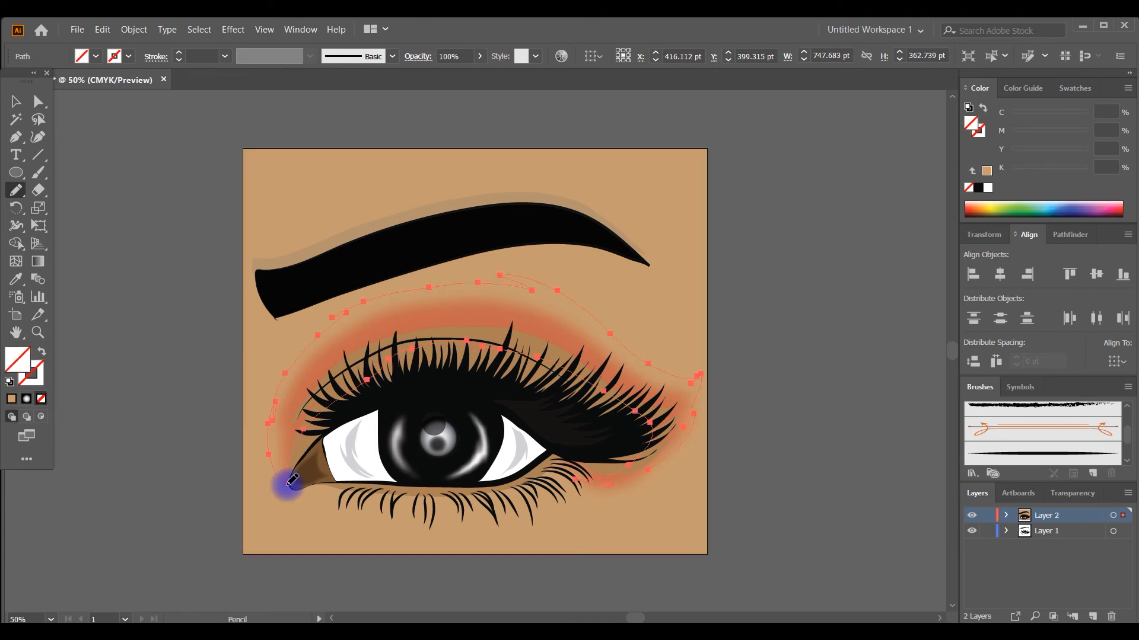
Fill the large eyeshadow outline with CMYK Red and stack it behind the lashes, just above the skin-coloured background.
key("i")
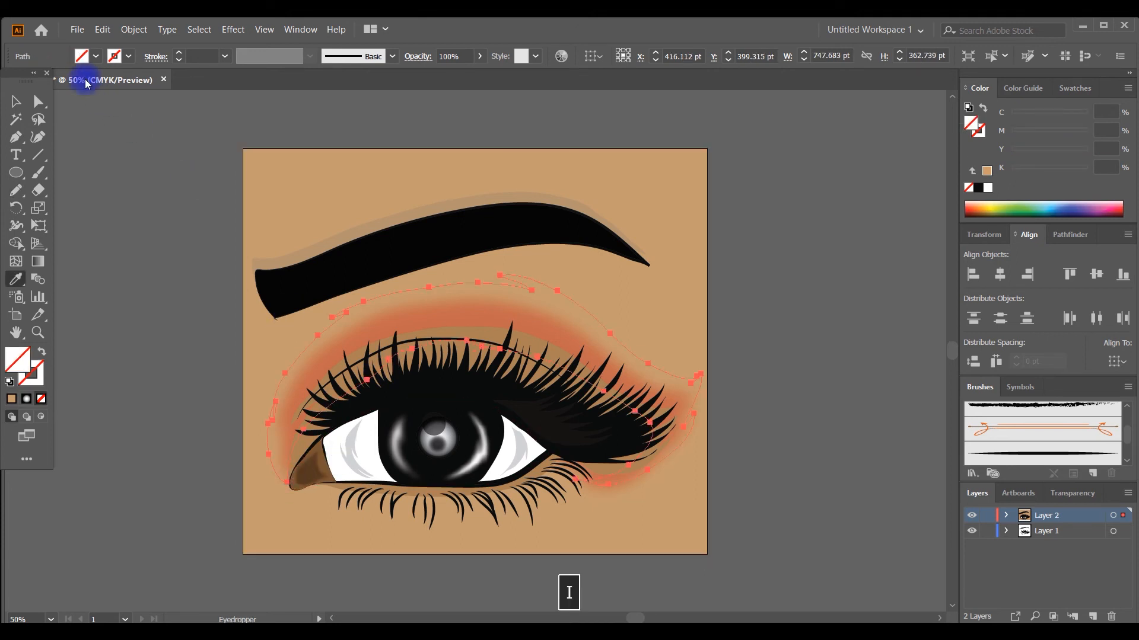
left_click(83, 56)
left_click(51, 86)
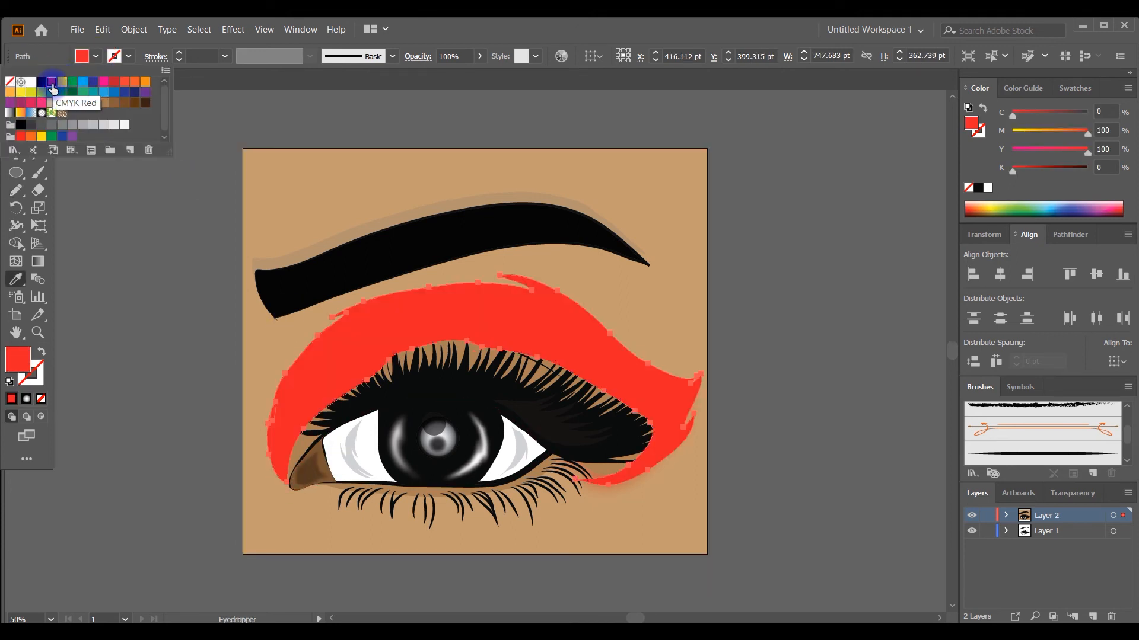
key("ctrl+shift+bracketleft")
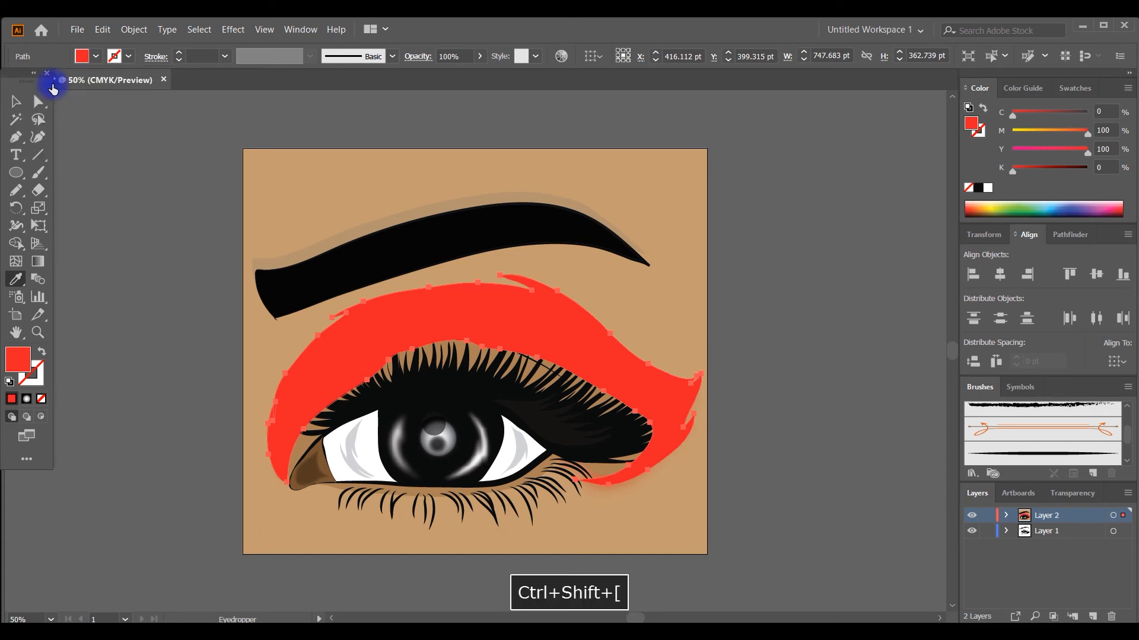
key("ctrl+bracketright")
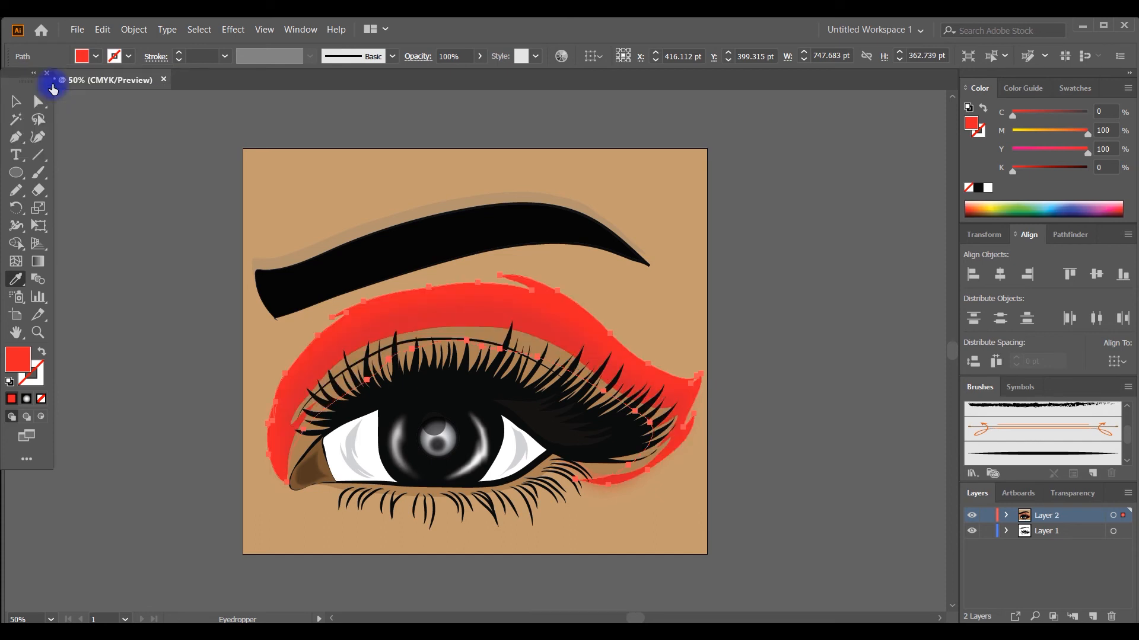
Set the opacity of the large red eyeshadow shape to 14% and clear the selection.
left_click(479, 56)
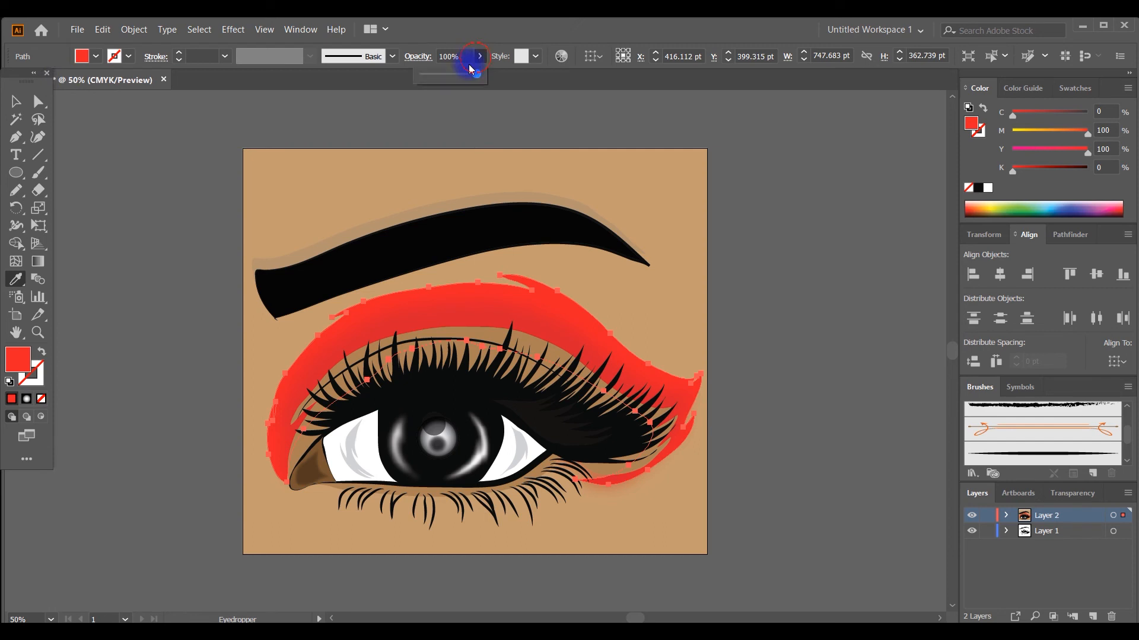
left_click_drag(450, 77, 432, 80)
left_click(16, 102)
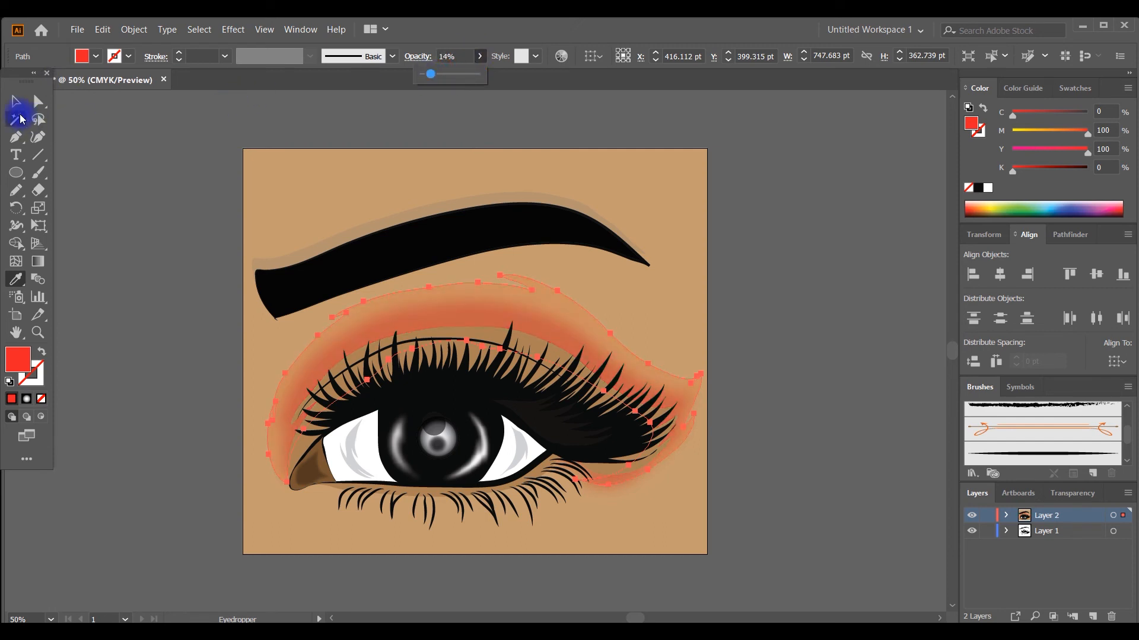
left_click(91, 160)
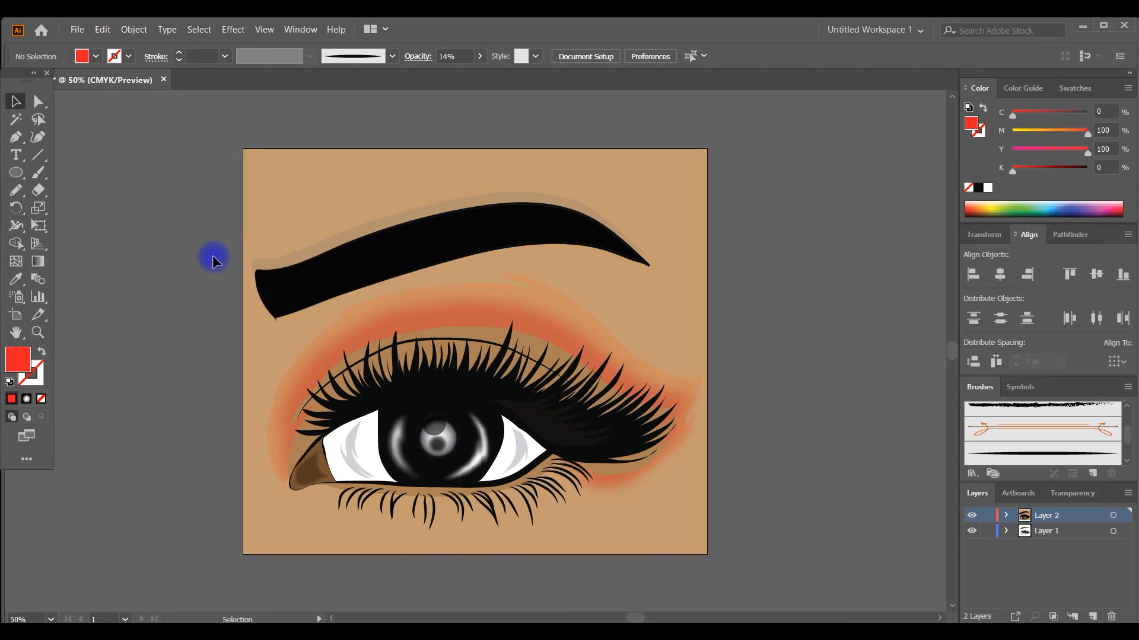
Set the stroke weight of the black crease line above the upper lashes to 4 pt and deselect it.
scroll(157, 231, "down", 3)
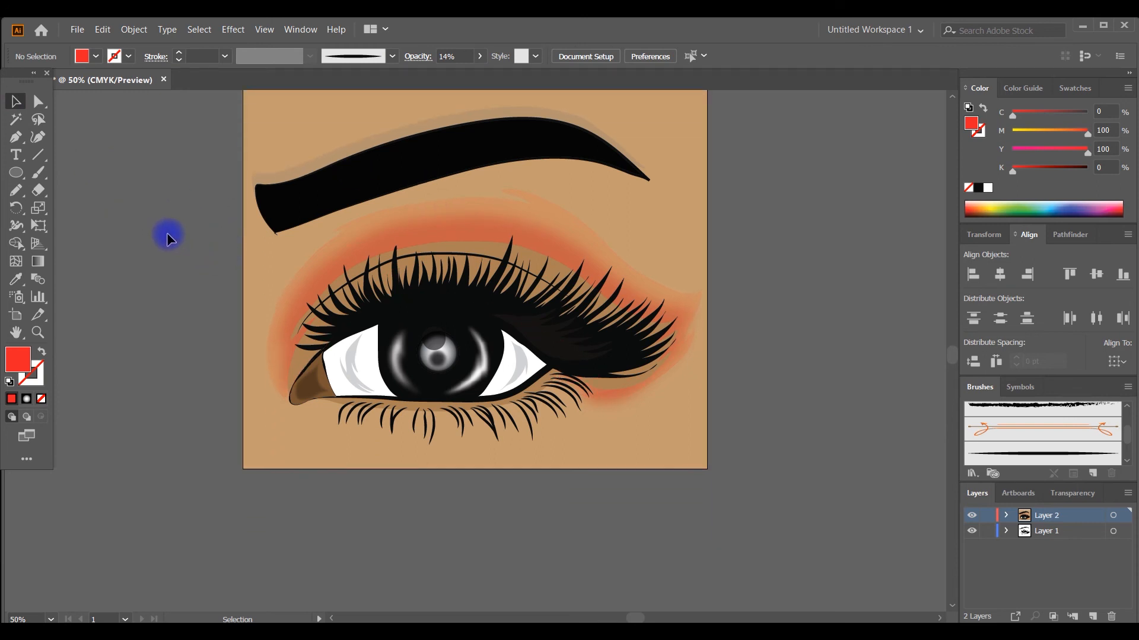
left_click(408, 261)
left_click(179, 54)
left_click(179, 54)
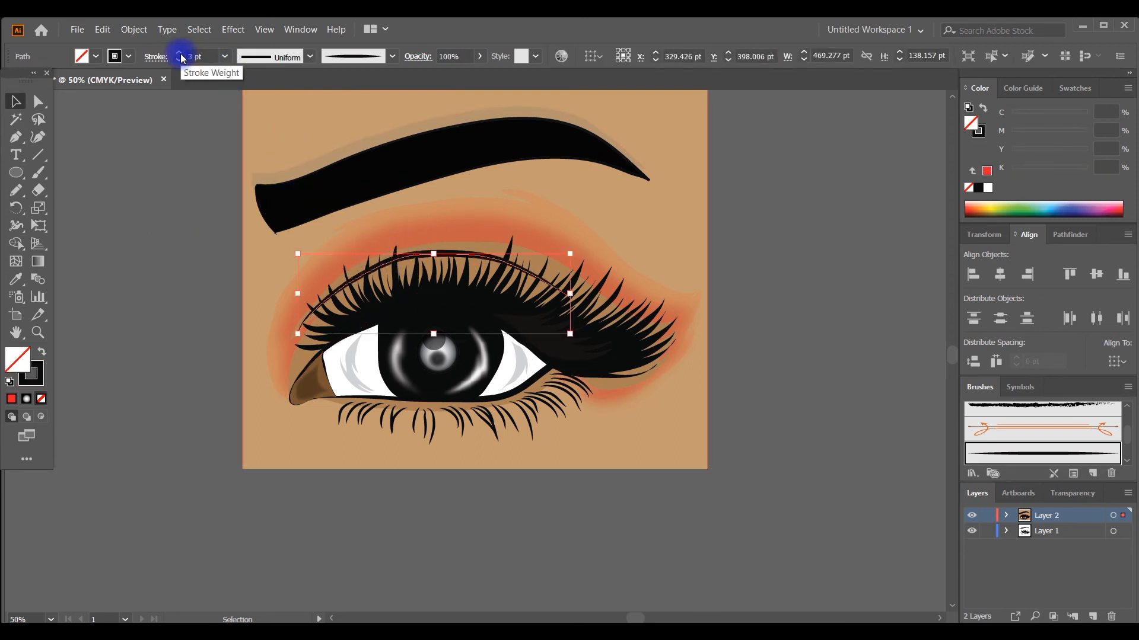
left_click(179, 54)
left_click(170, 159)
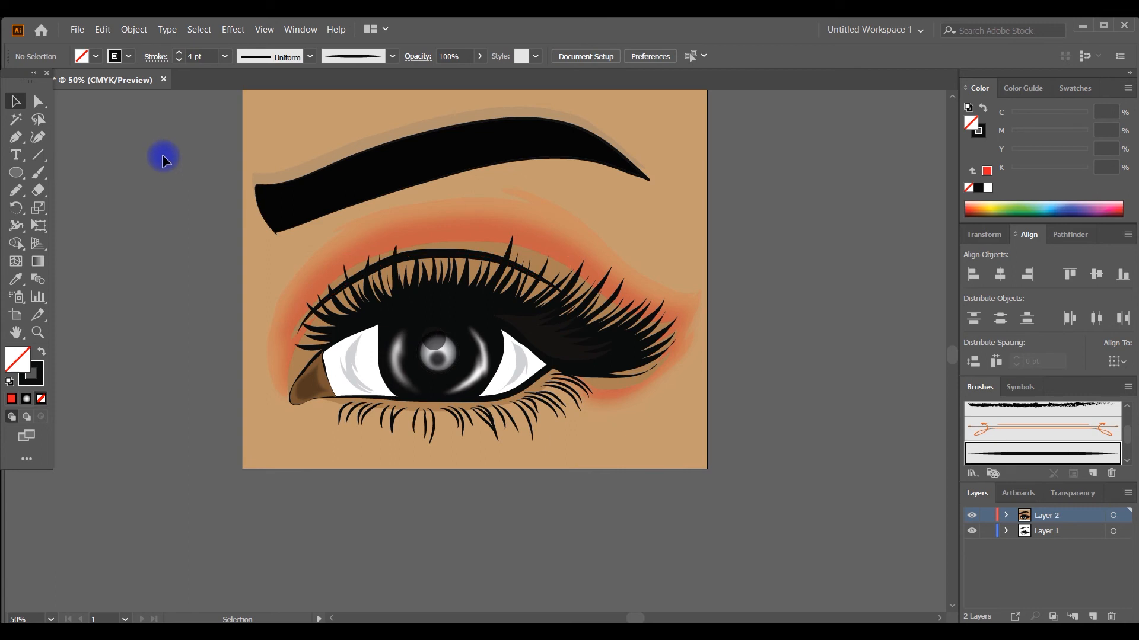
Move the tan background rectangle off the artboard to its right and shift the reference image farther right.
scroll(162, 154, "down", 3)
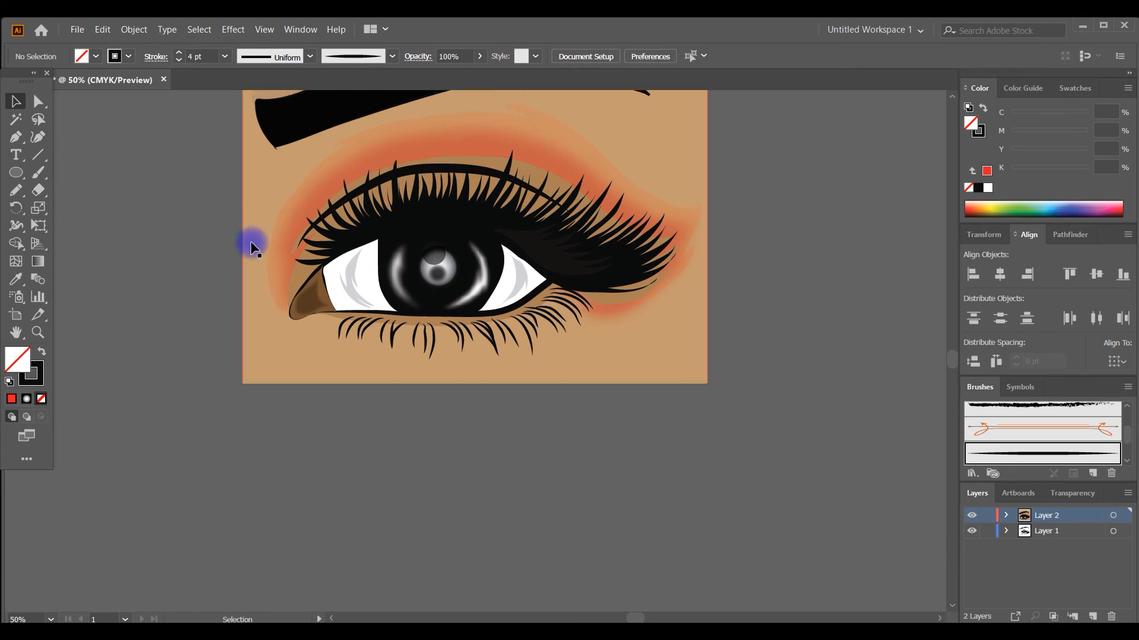
key("ctrl+minus")
key("ctrl+minus")
key("ctrl+minus")
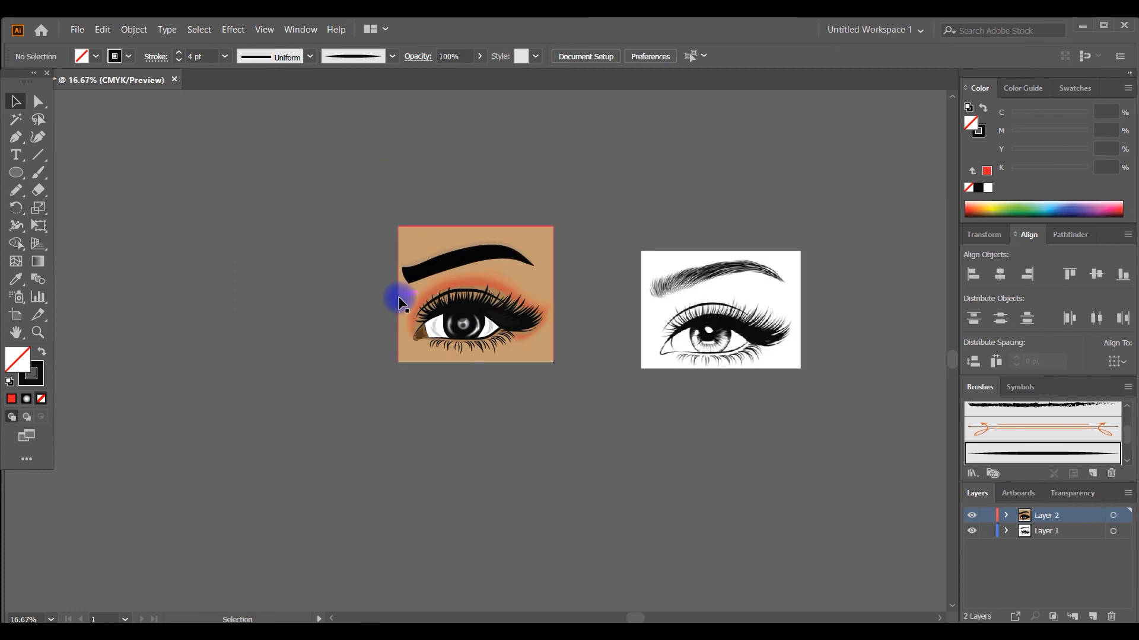
left_click_drag(401, 303, 910, 331)
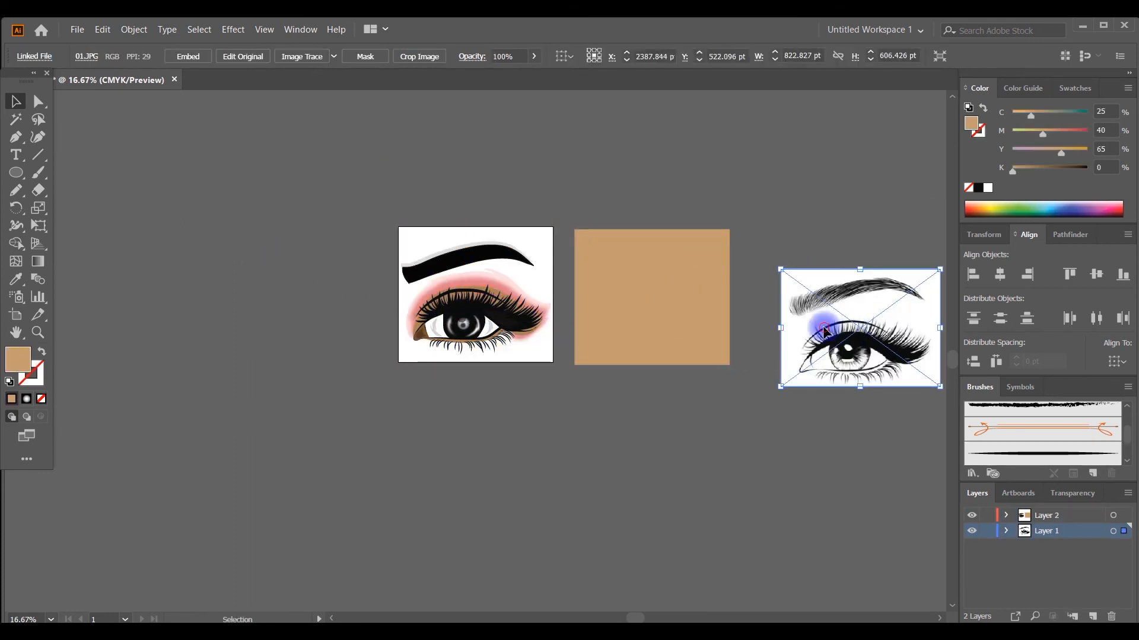
left_click_drag(817, 328, 856, 334)
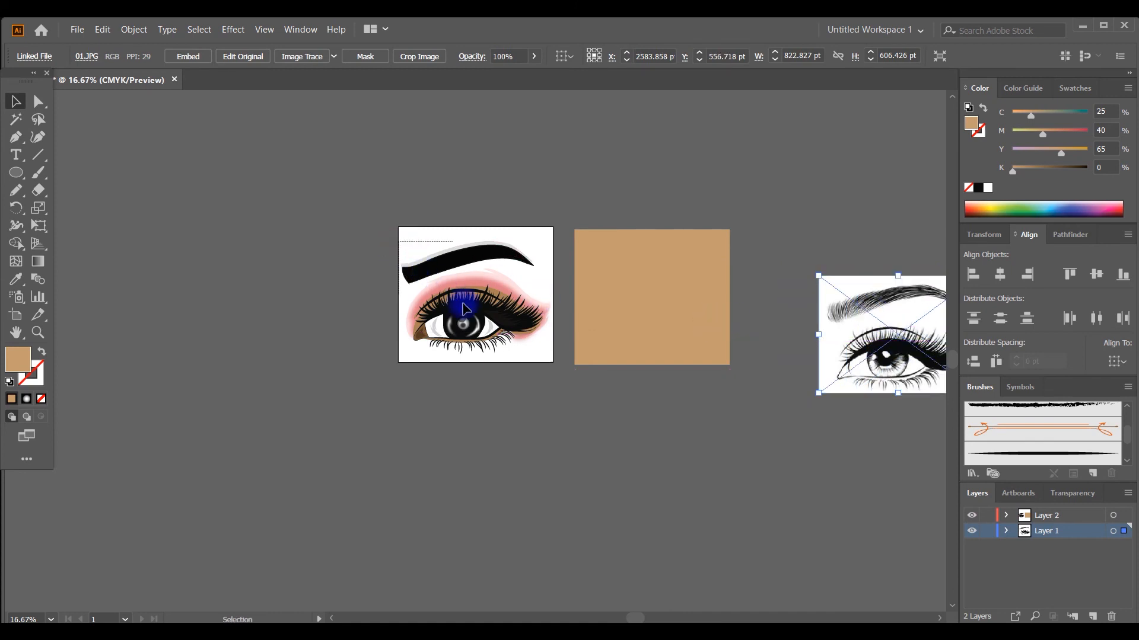
Group all the eye and eyebrow artwork on the artboard and clear the selection.
left_click_drag(522, 354, 550, 358)
right_click(455, 261)
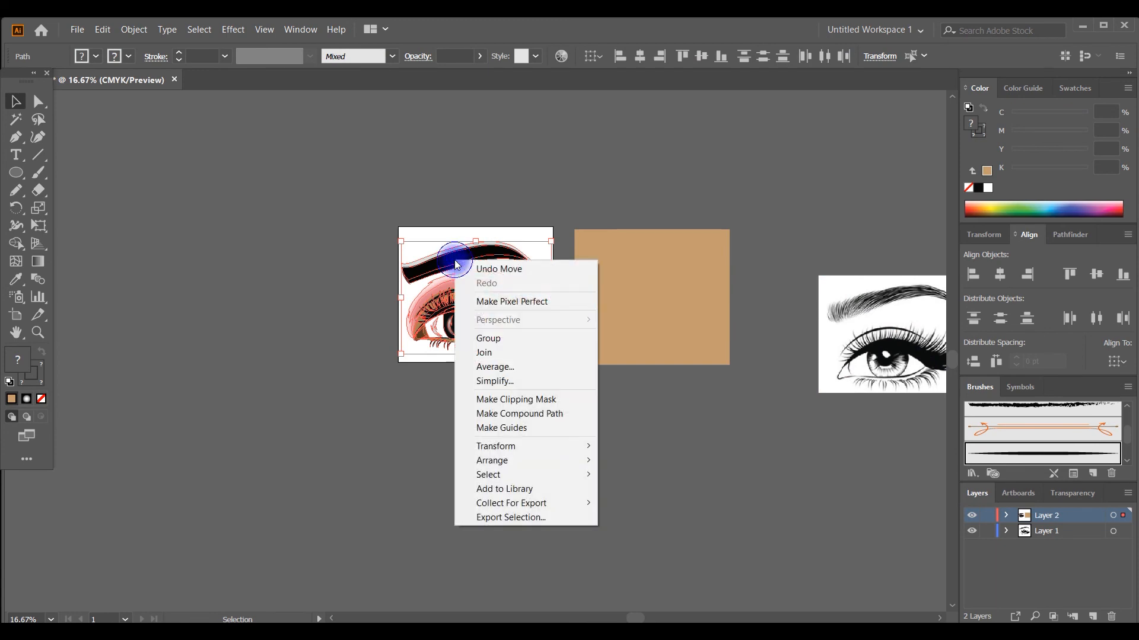
left_click(493, 339)
left_click(309, 315)
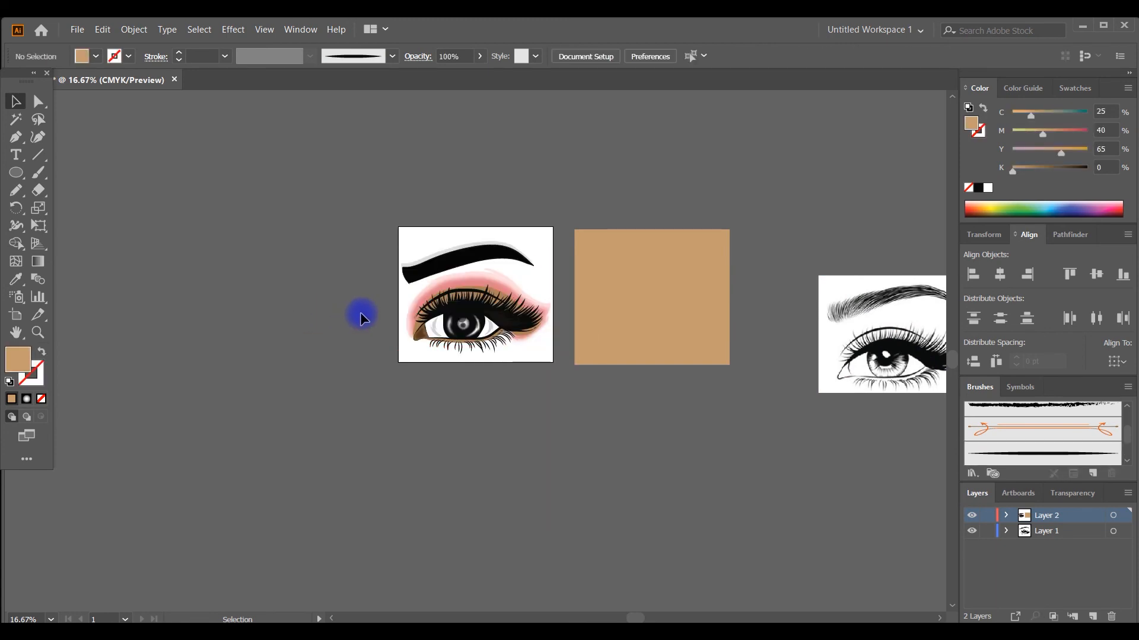
Examine the grouped eye artwork up close against the white artboard.
key("ctrl+equal")
key("ctrl+equal")
key("ctrl+equal")
key("ctrl+equal")
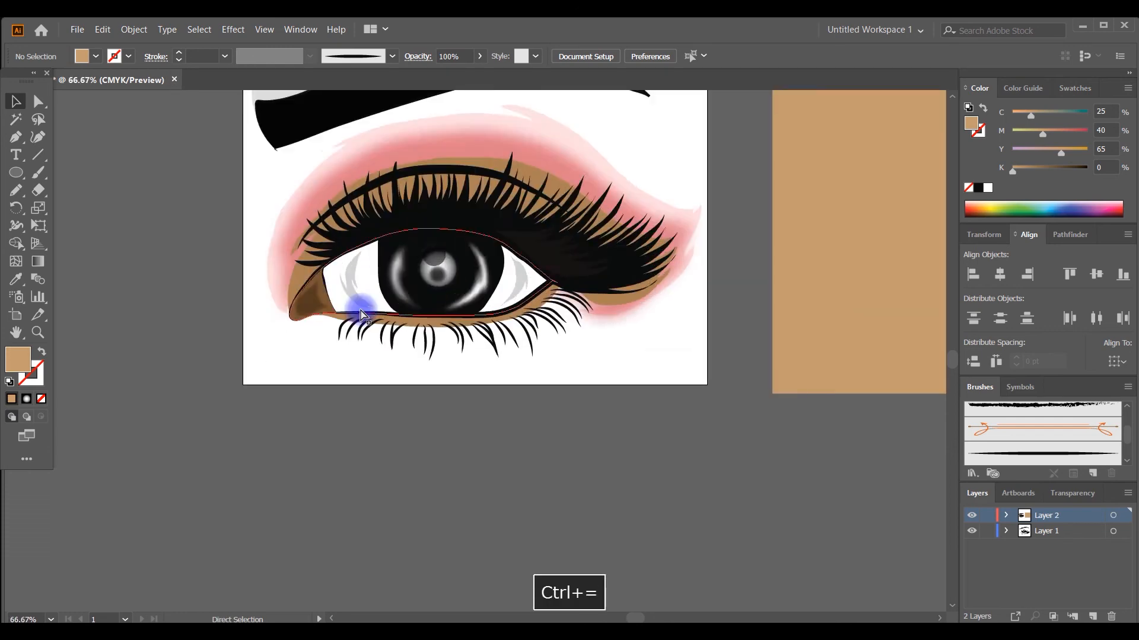
left_click(350, 302)
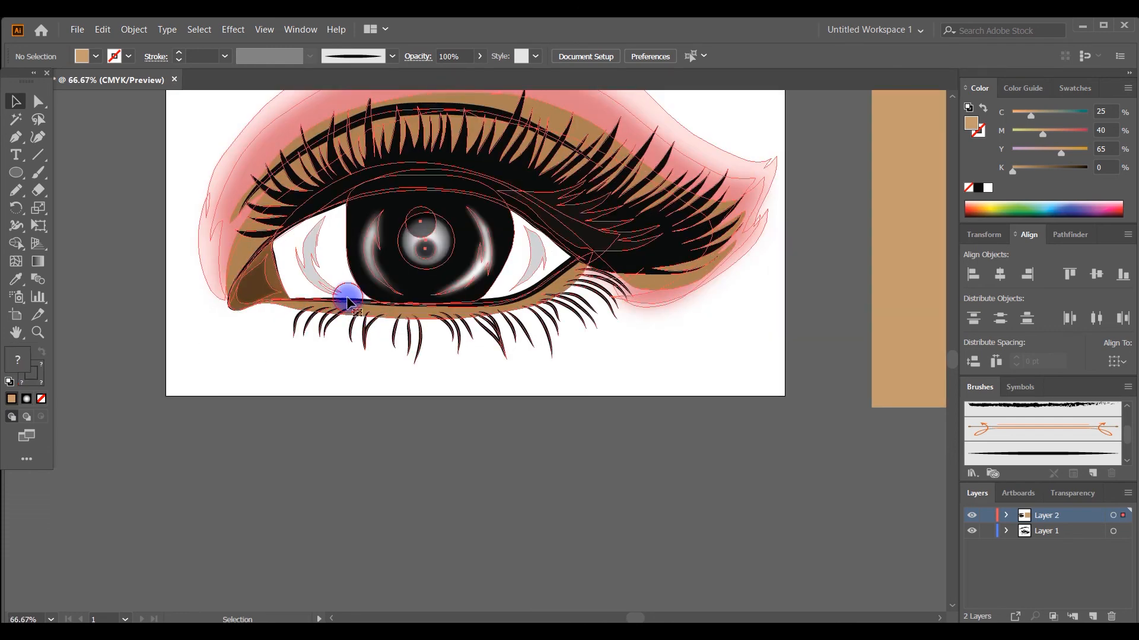
left_click(418, 411)
key("ctrl+minus")
key("ctrl+minus")
key("ctrl+minus")
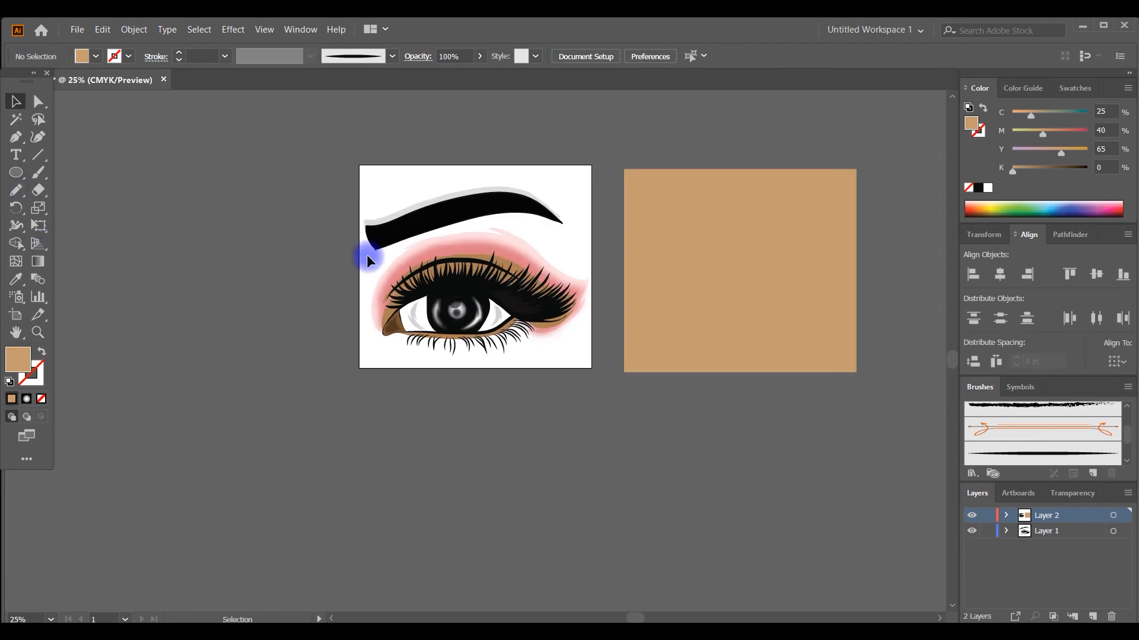
Extend the artboard to the left to a width of about 1497 pt and clear the selection.
left_click(398, 236)
left_click(16, 315)
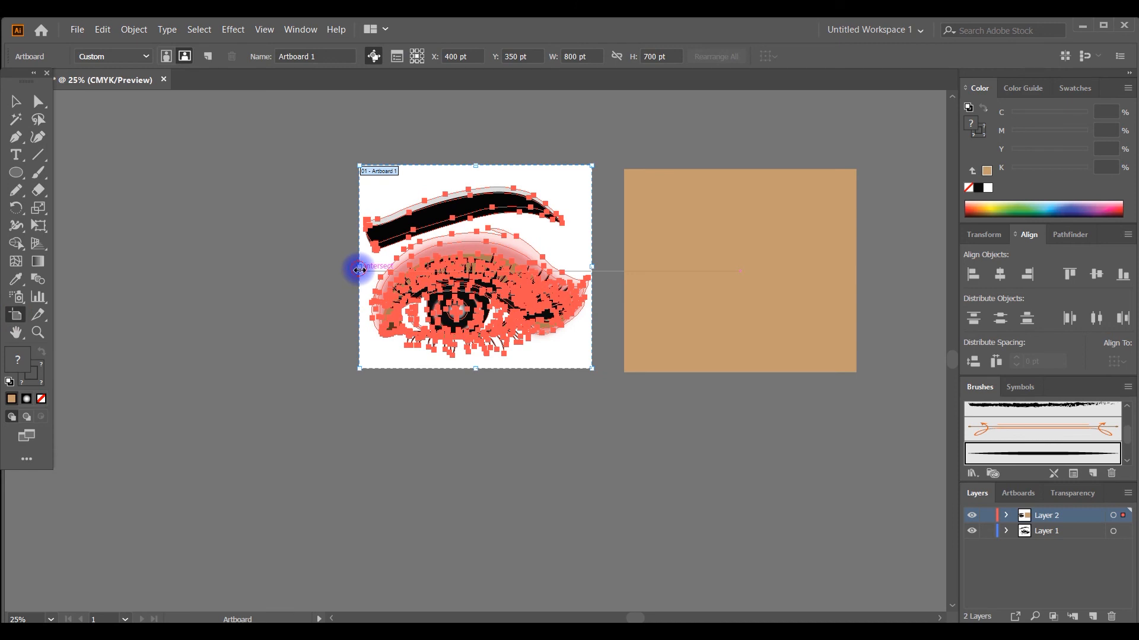
left_click_drag(360, 270, 157, 267)
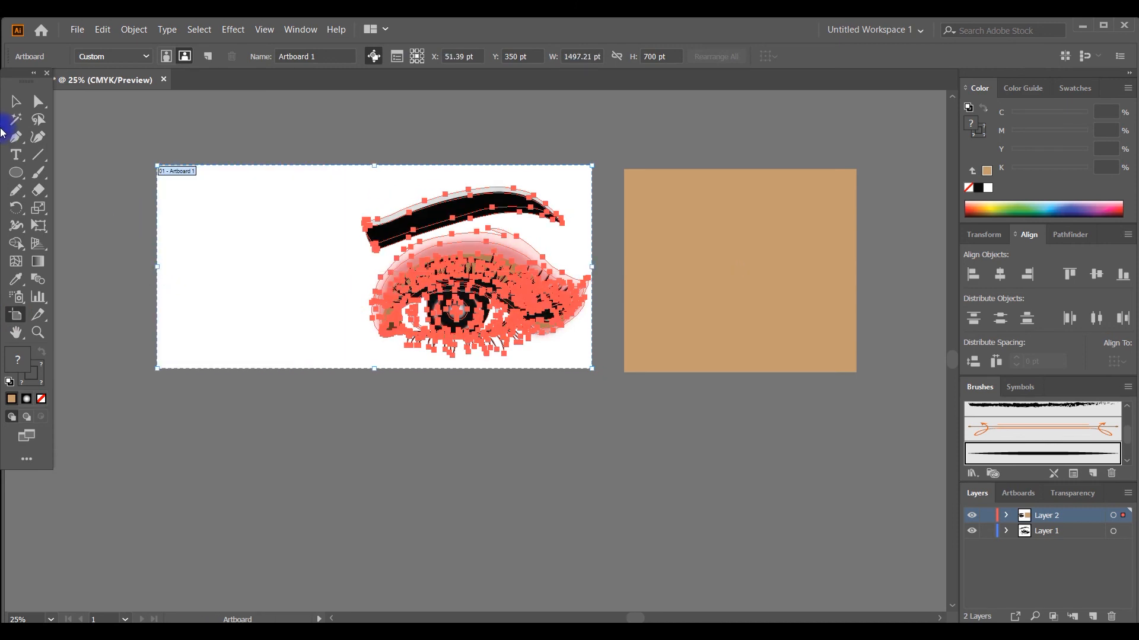
left_click(13, 101)
left_click(263, 227)
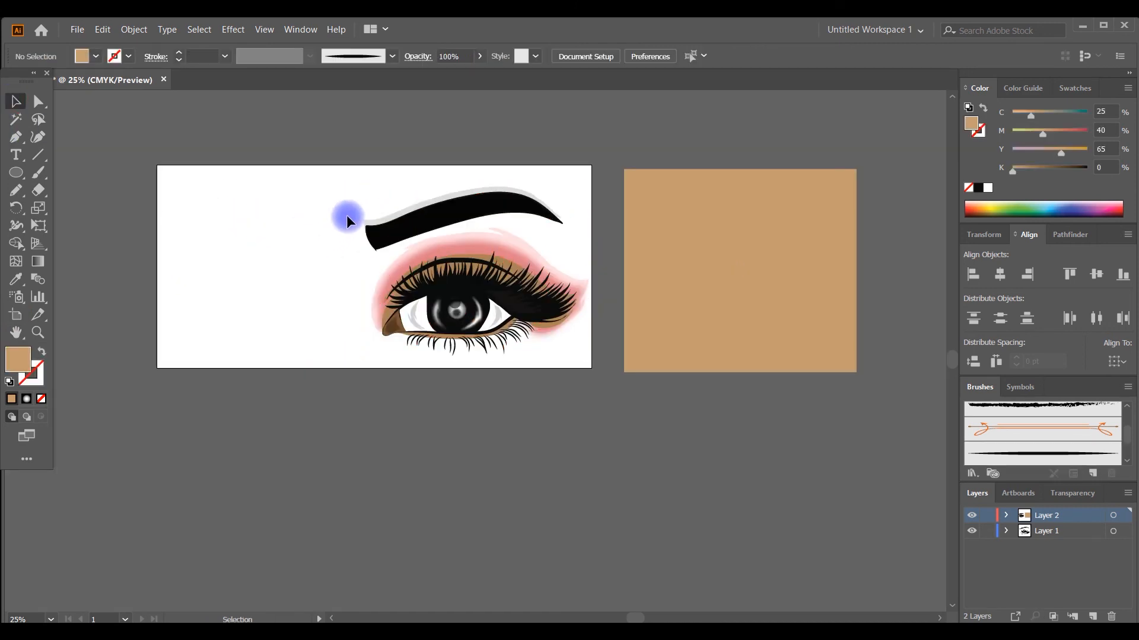
Scale the grouped eye artwork down to about 585 × 441 pt and position it in the artboard's right half.
left_click(401, 214)
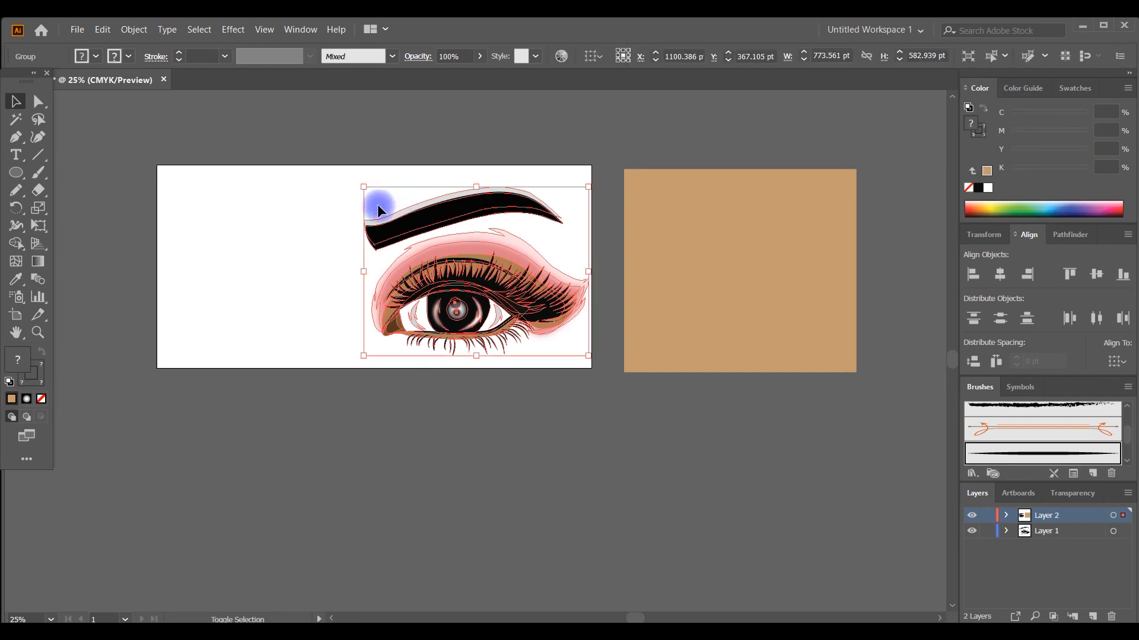
left_click_drag(363, 189, 418, 228)
left_click_drag(488, 306, 436, 281)
Create a copy of the eye group reflected across the vertical axis and place it in the artboard's left half.
right_click(426, 279)
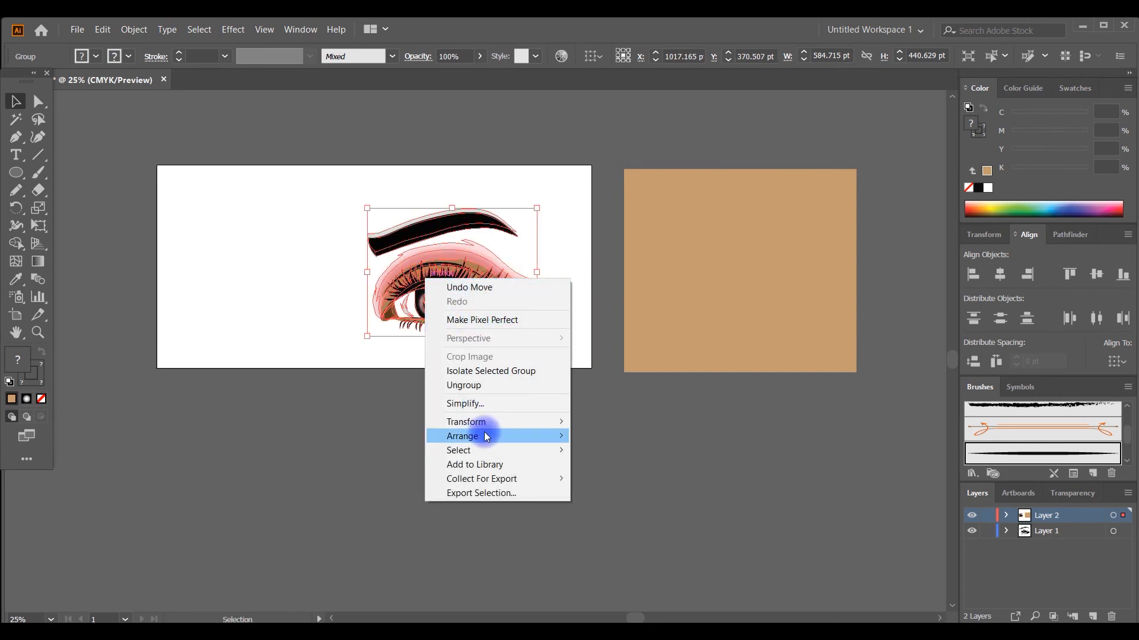
mouse_move(490, 428)
left_click(612, 467)
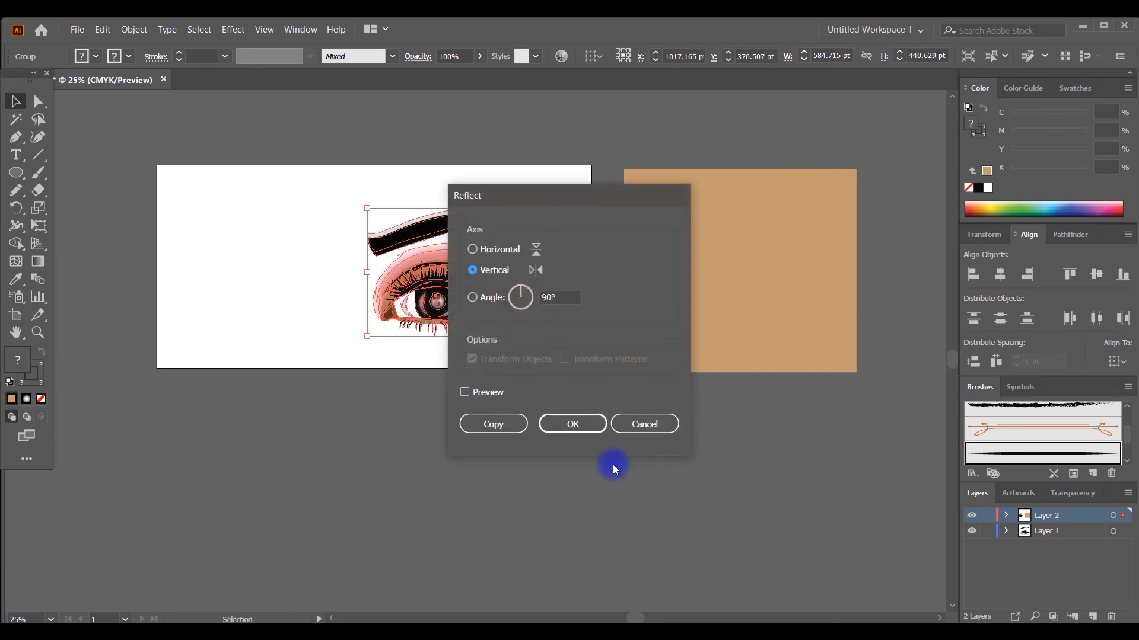
left_click(510, 424)
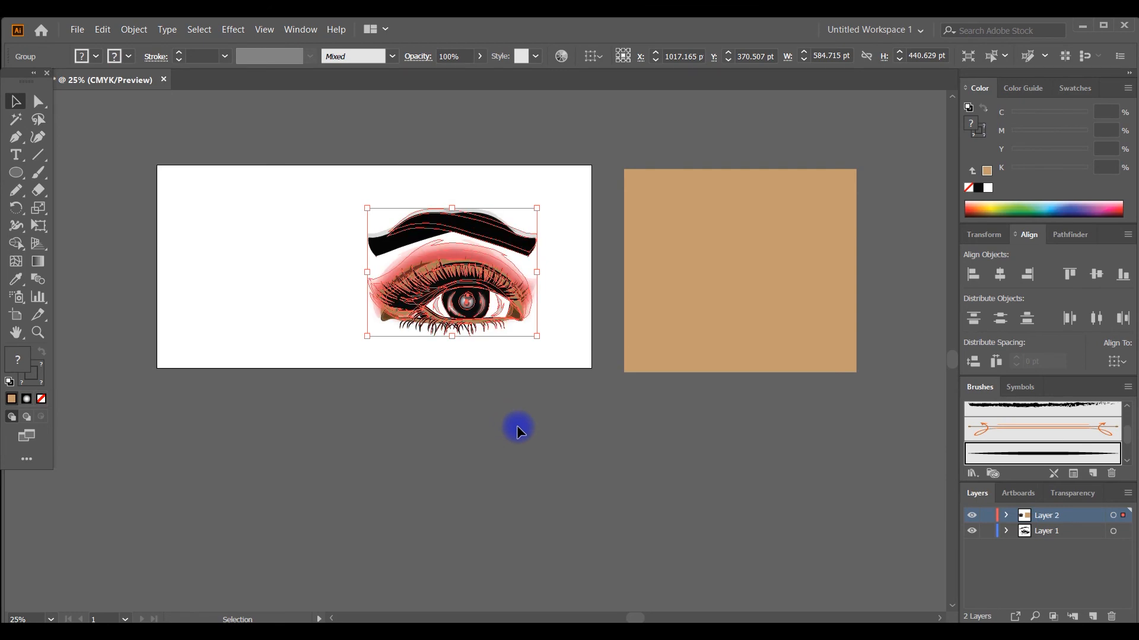
left_click_drag(493, 237, 296, 236)
left_click(320, 375)
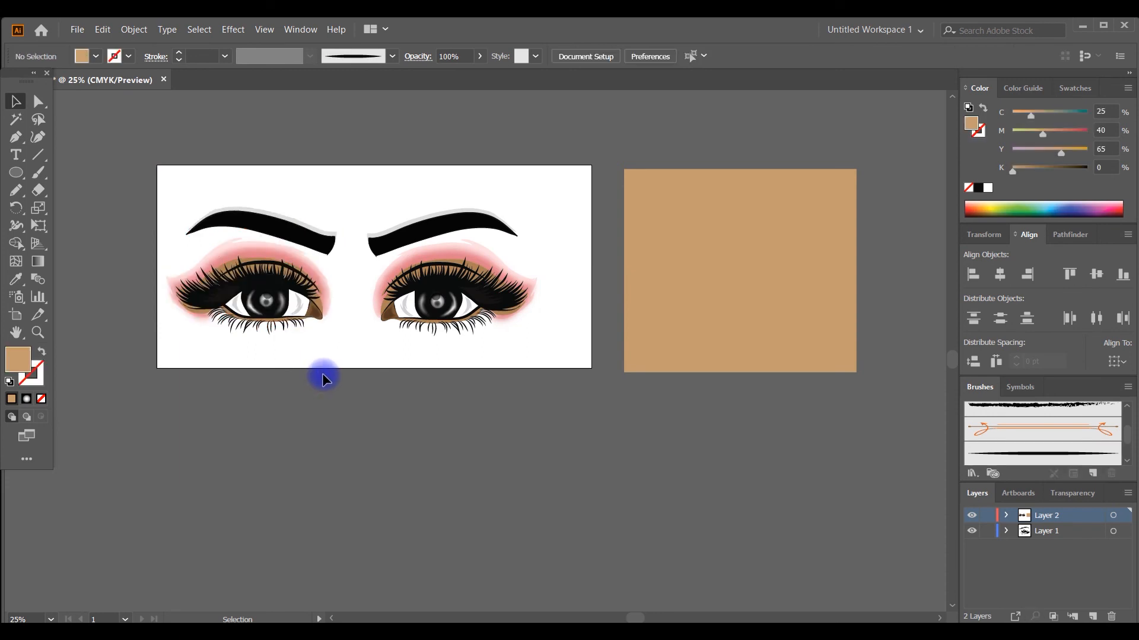
Select both eye groups together, shift them slightly up and right on the artboard, and clear the selection.
left_click_drag(632, 618, 626, 618)
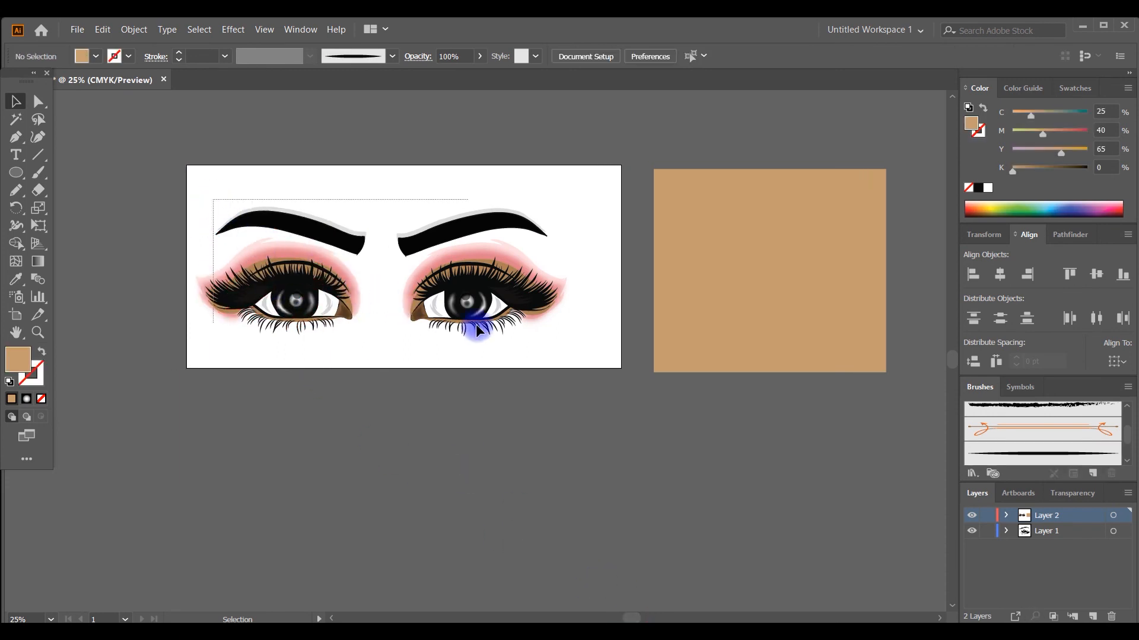
left_click_drag(478, 330, 539, 340)
left_click_drag(463, 299, 469, 271)
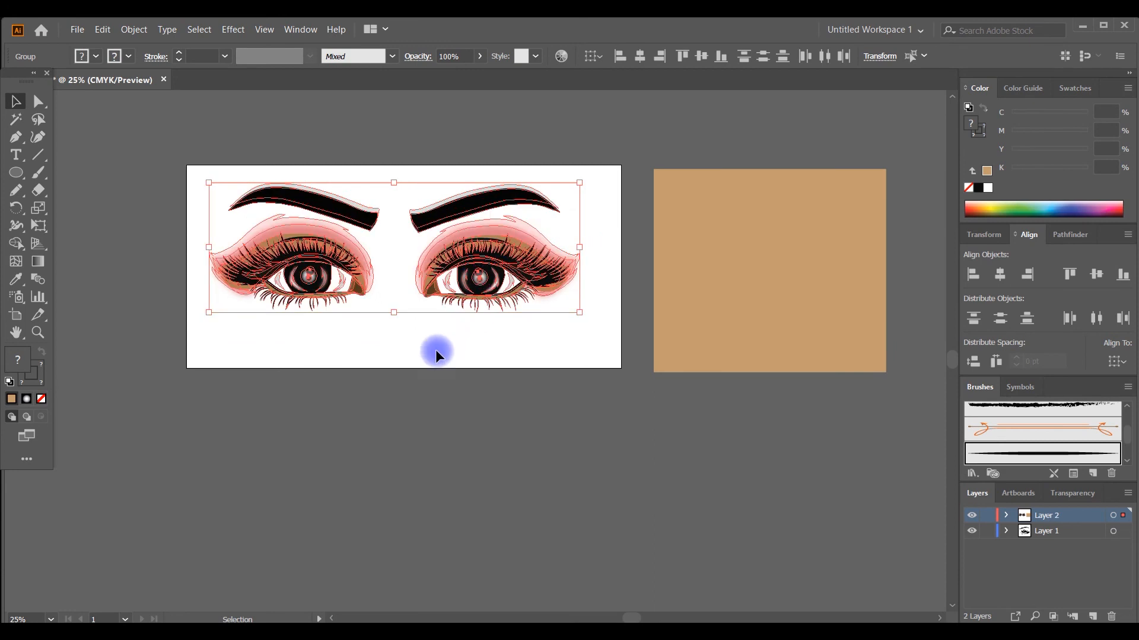
left_click(426, 368)
Move the tan rectangle behind the eyes and resize it to about 1601 × 738 pt to cover the artboard.
left_click_drag(745, 321, 632, 293)
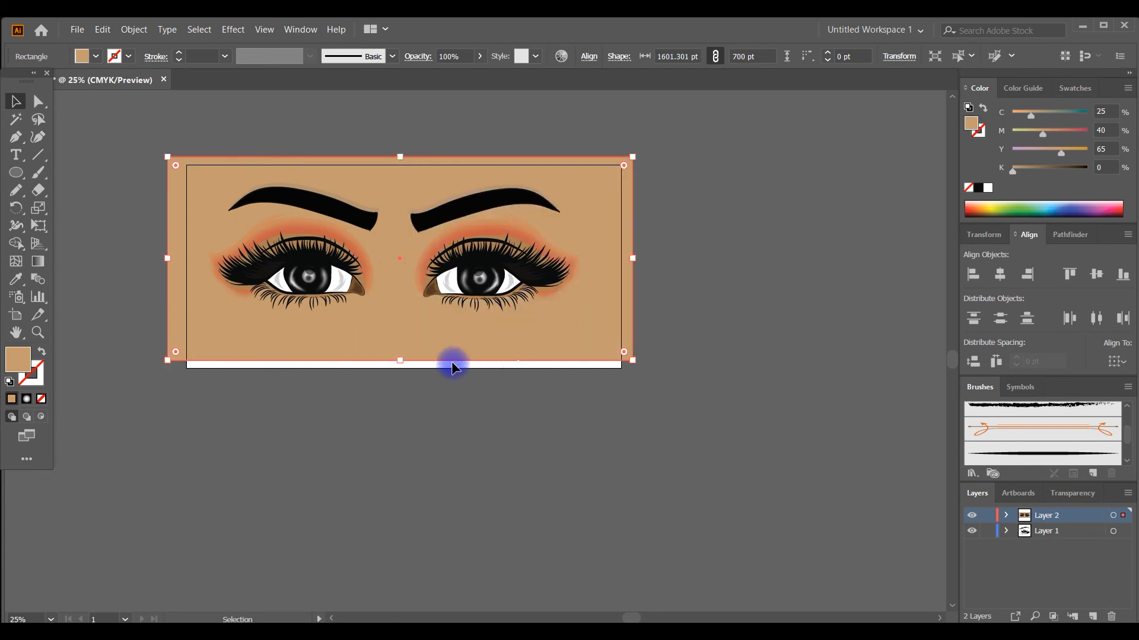
left_click_drag(396, 363, 396, 371)
left_click(399, 400)
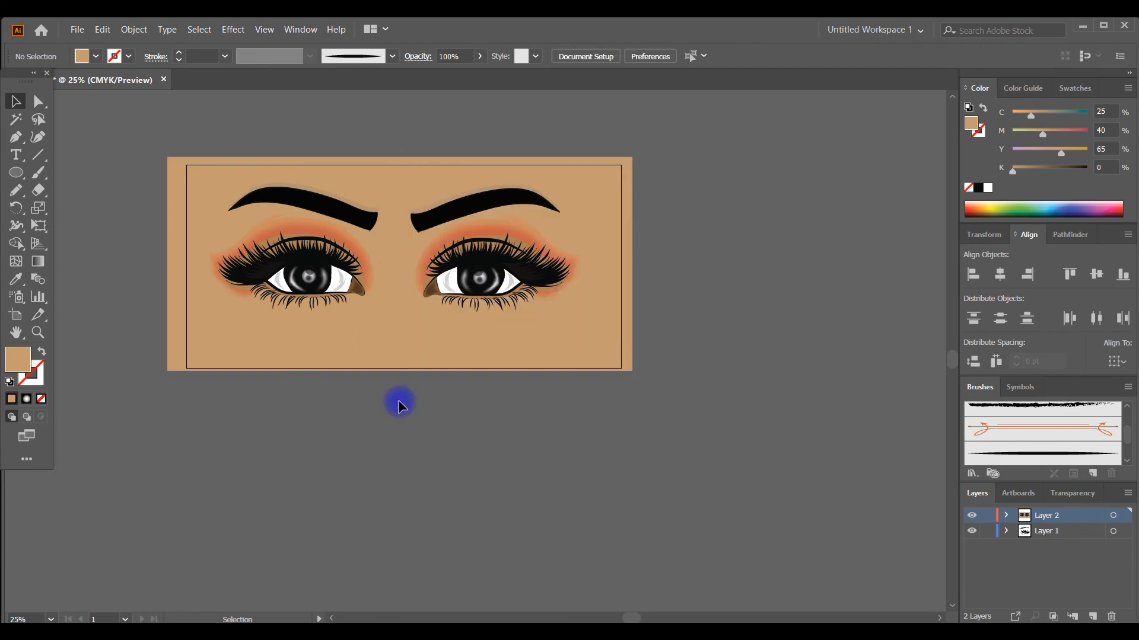
Paint two curved nose lines with the Paintbrush between the eyes, running down past the artboard's lower edge.
left_click(38, 173)
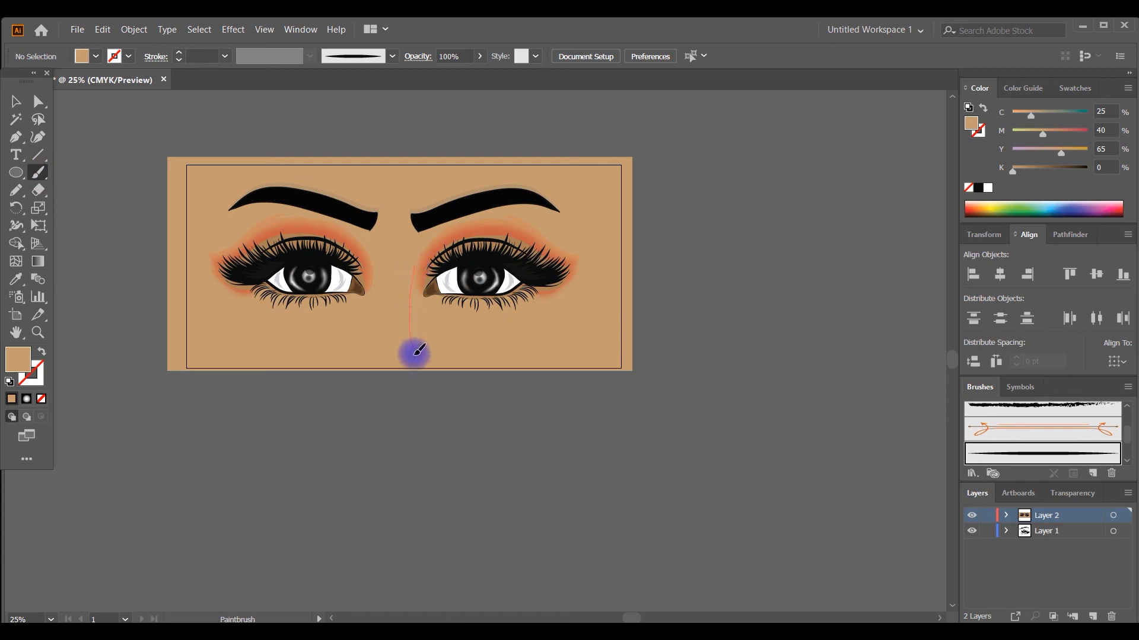
left_click_drag(419, 350, 421, 381)
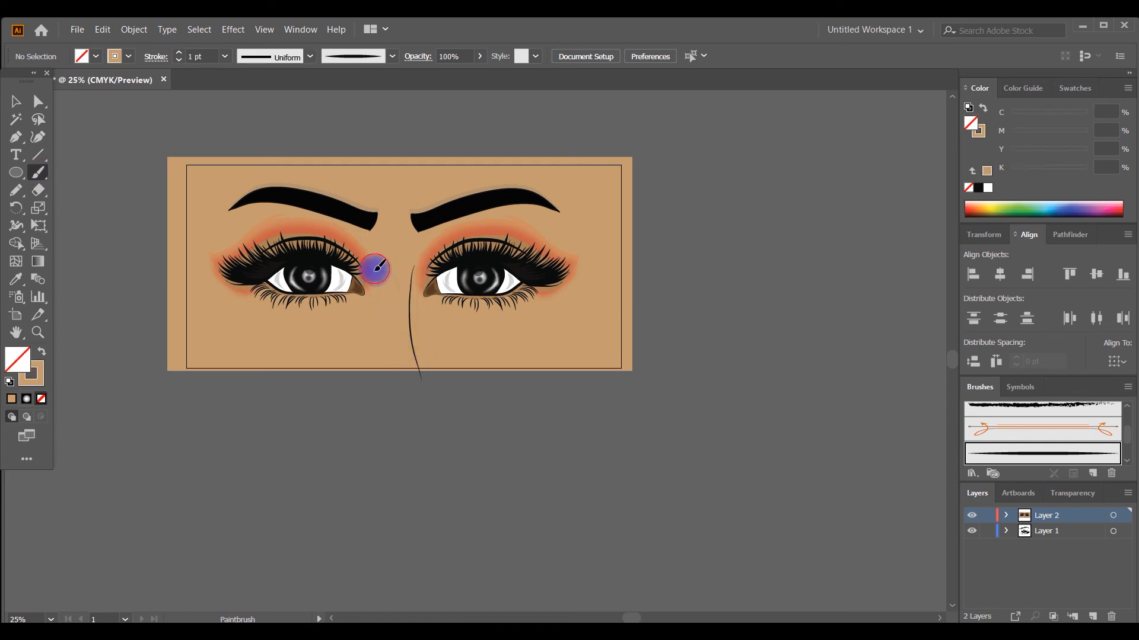
left_click_drag(383, 300, 351, 378)
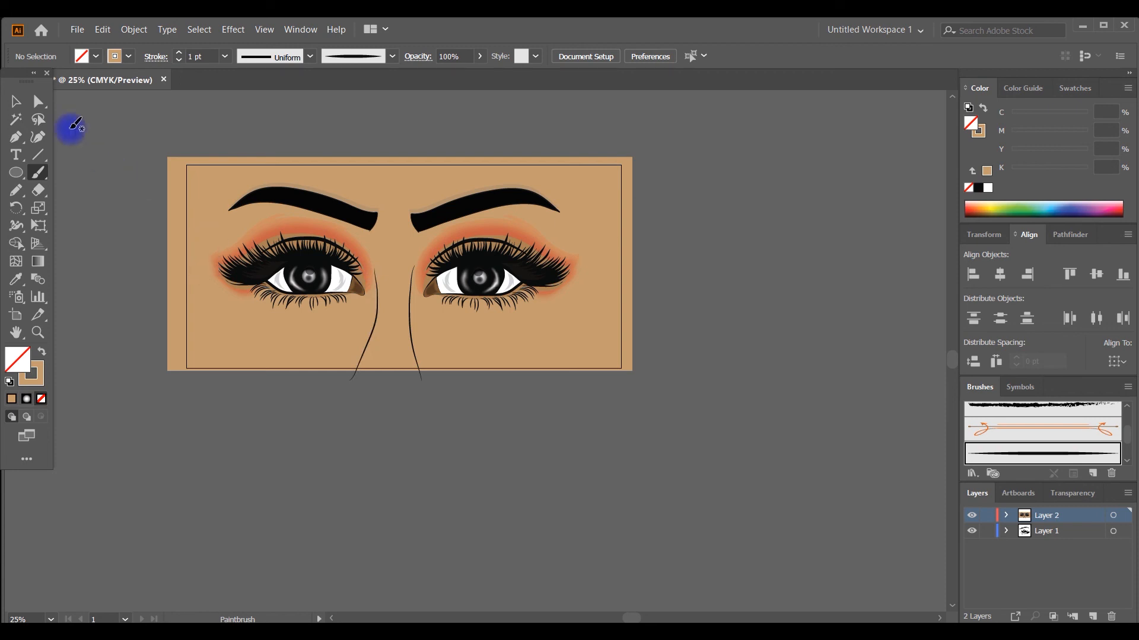
Set the stroke weight of both nose lines to 3 pt and clear the selection.
left_click(16, 102)
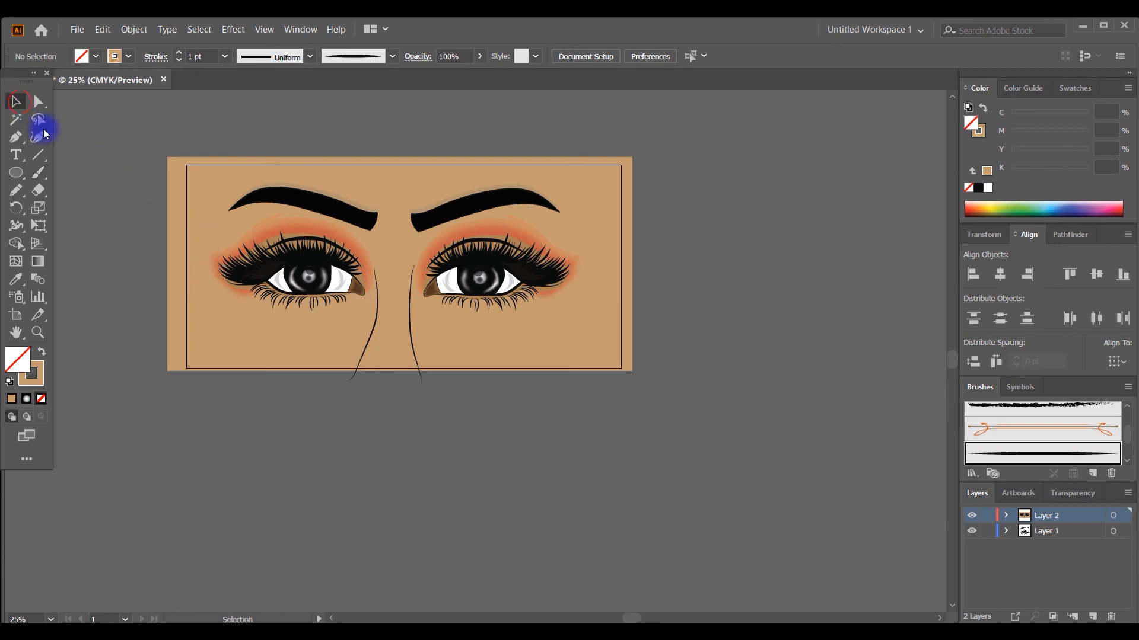
left_click(371, 327)
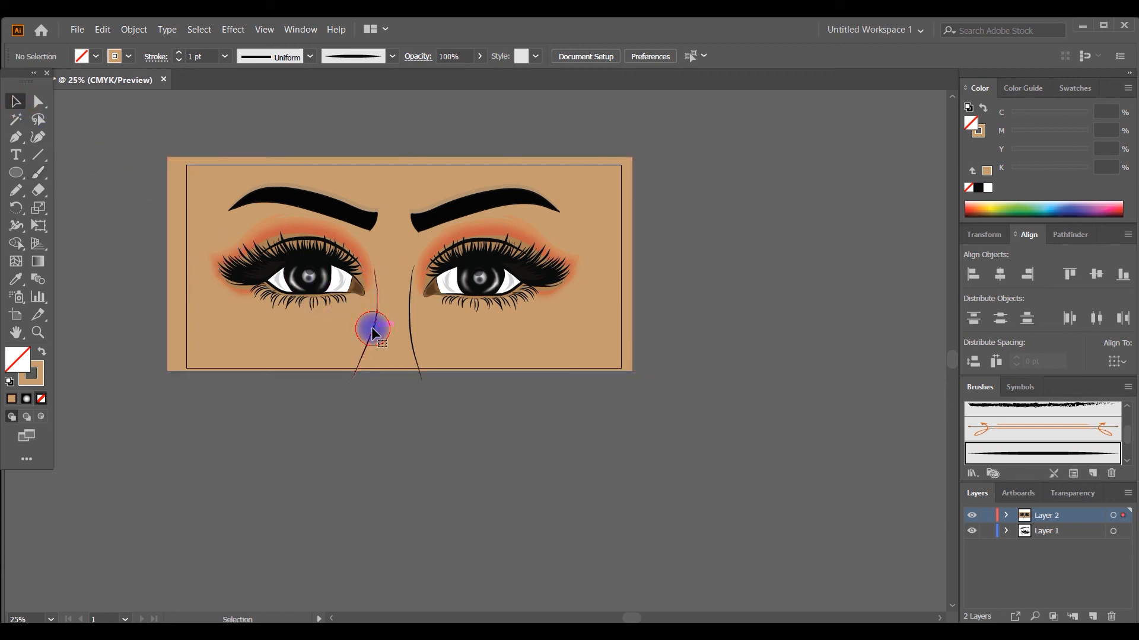
left_click(414, 351, "shift")
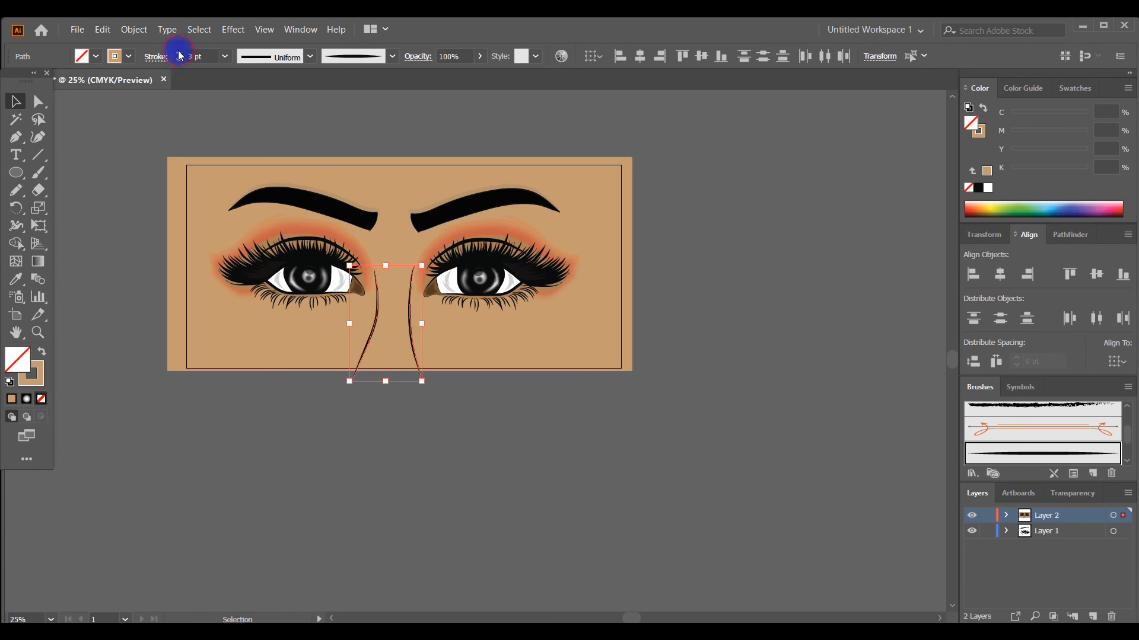
left_click(148, 142)
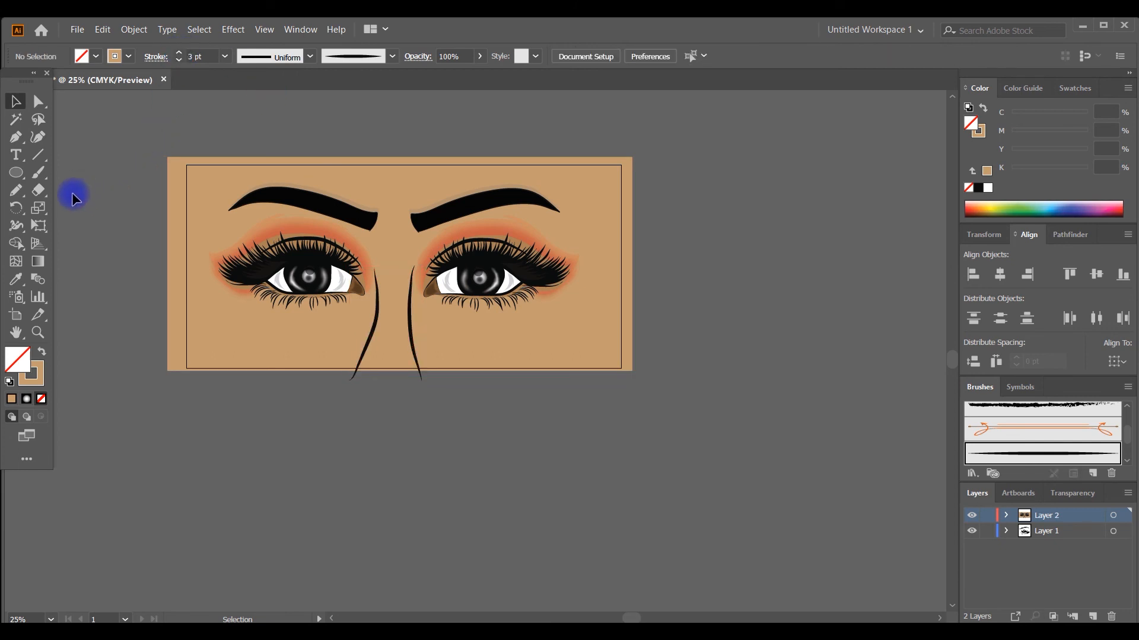
Smooth the curve of the left nose line with the Smooth tool and deselect it.
left_click(374, 329)
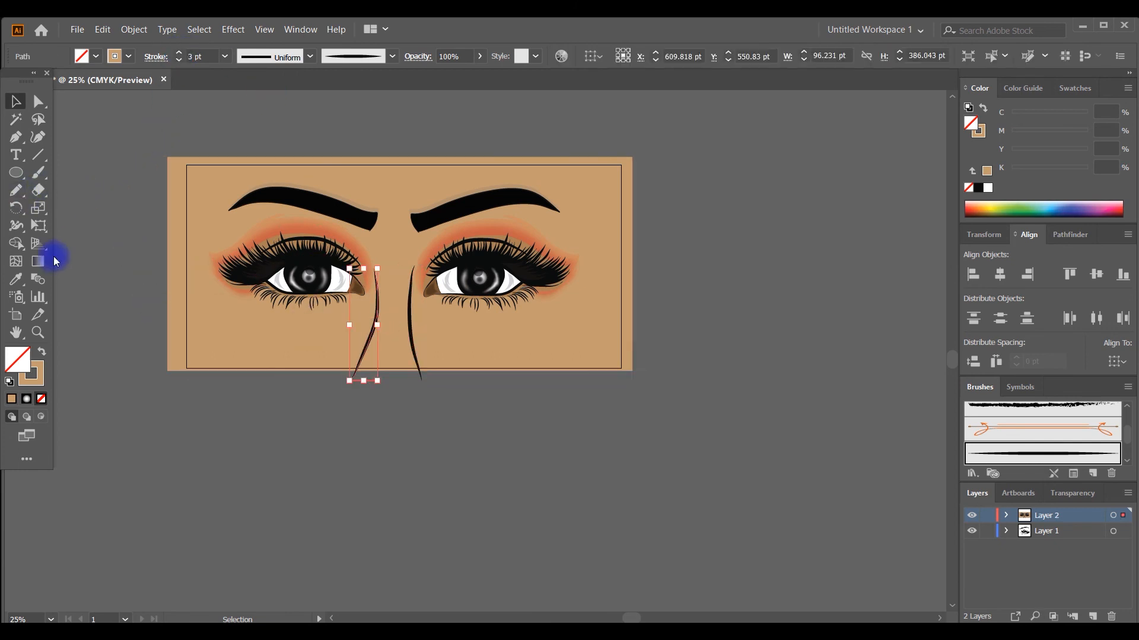
left_click_drag(18, 197, 66, 221)
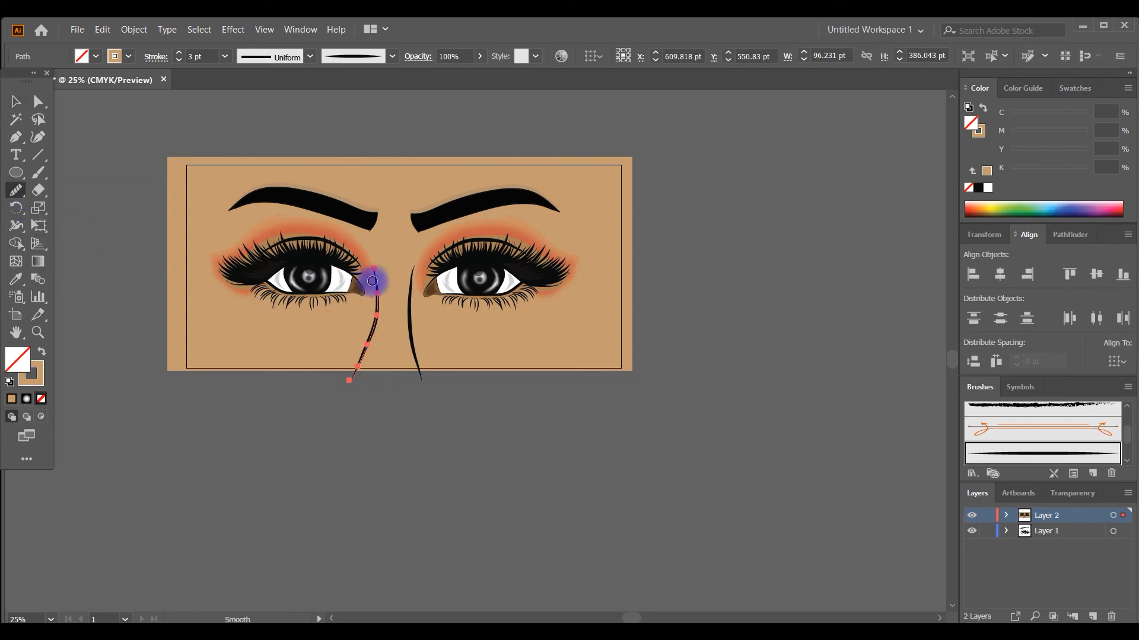
mouse_move(368, 280)
left_mouse_down()
mouse_move(355, 385)
mouse_move(373, 345)
mouse_move(379, 262)
left_mouse_up()
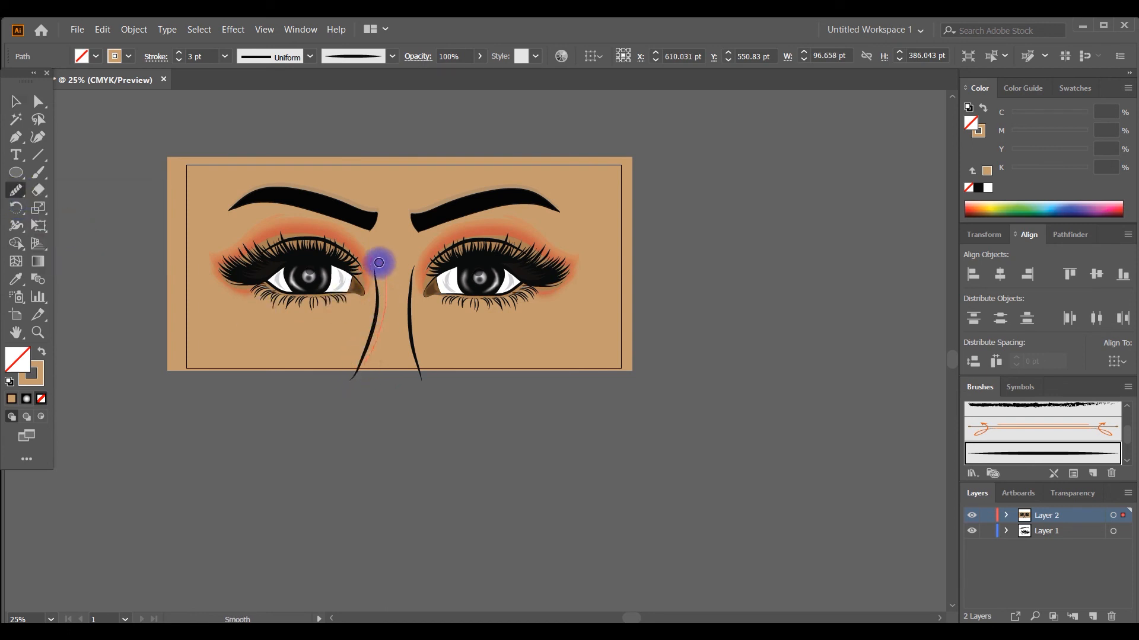
left_click(14, 102)
left_click(119, 168)
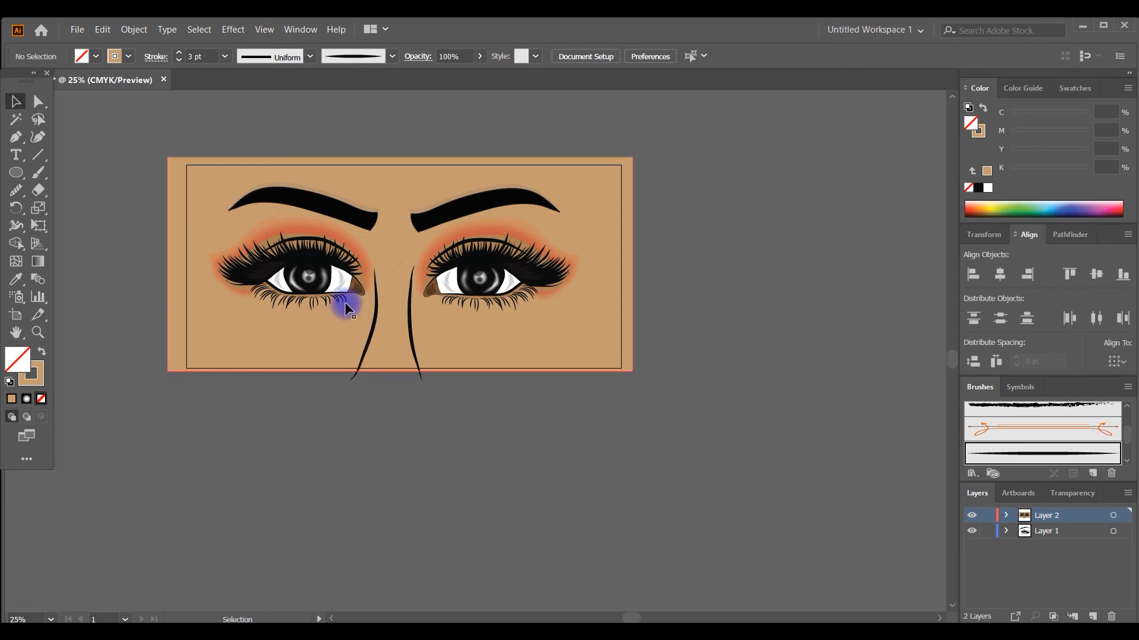
Smooth the curve of the right nose line with the Smooth tool.
left_click(407, 325)
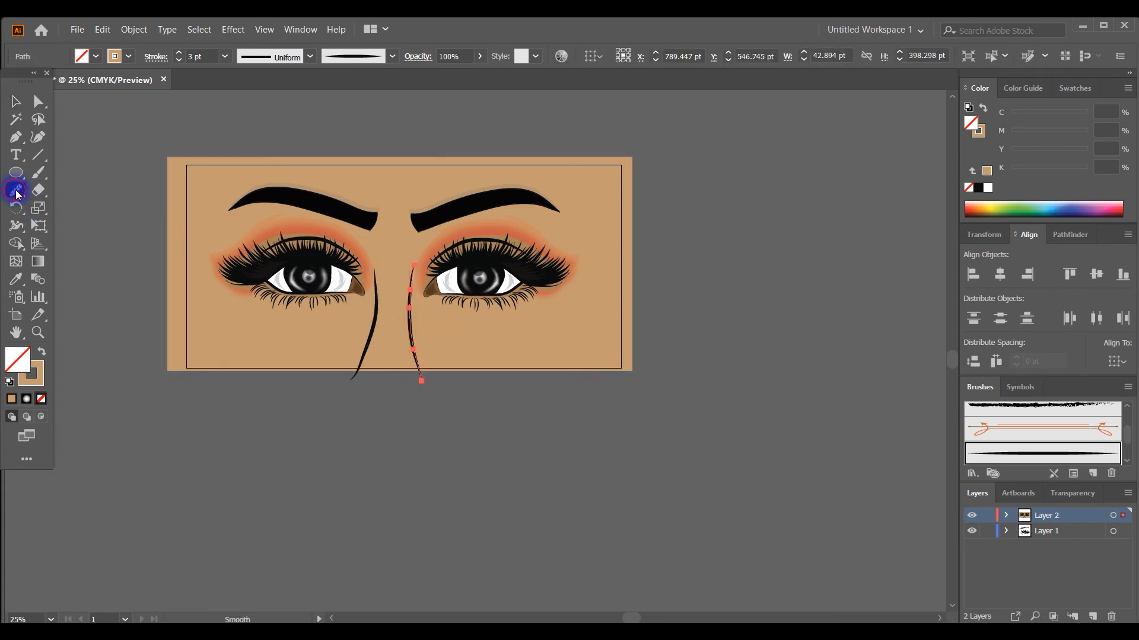
left_click(16, 191)
mouse_move(418, 282)
left_mouse_down()
mouse_move(407, 304)
mouse_move(415, 356)
left_mouse_up()
left_click(16, 101)
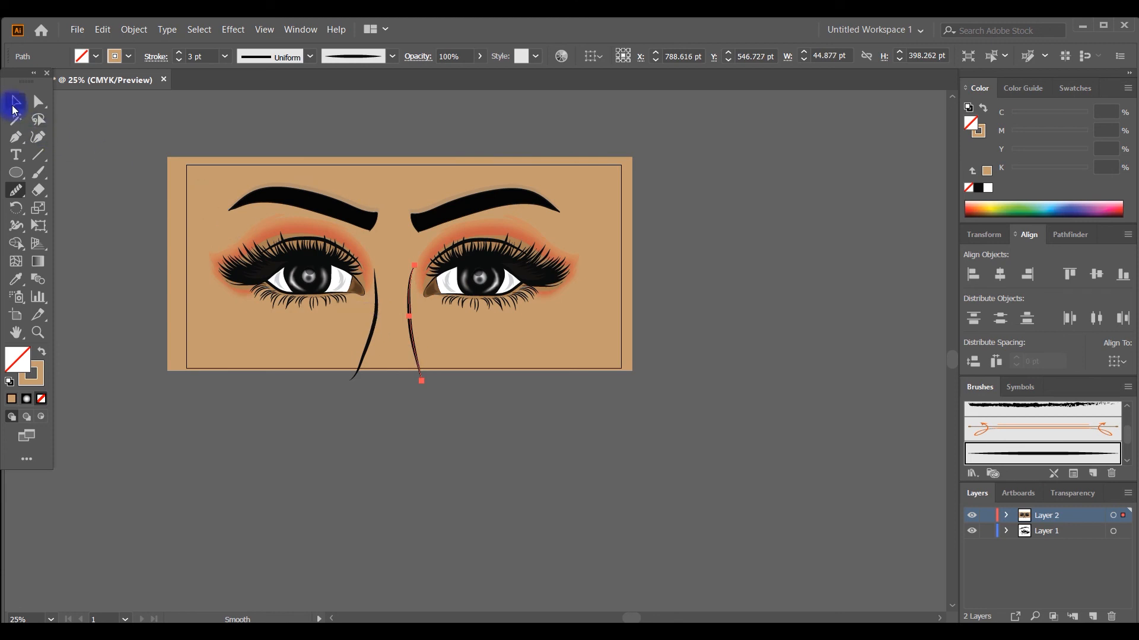
Refine the left nose line with another pass of the Smooth tool and clear the selection.
left_click(368, 332)
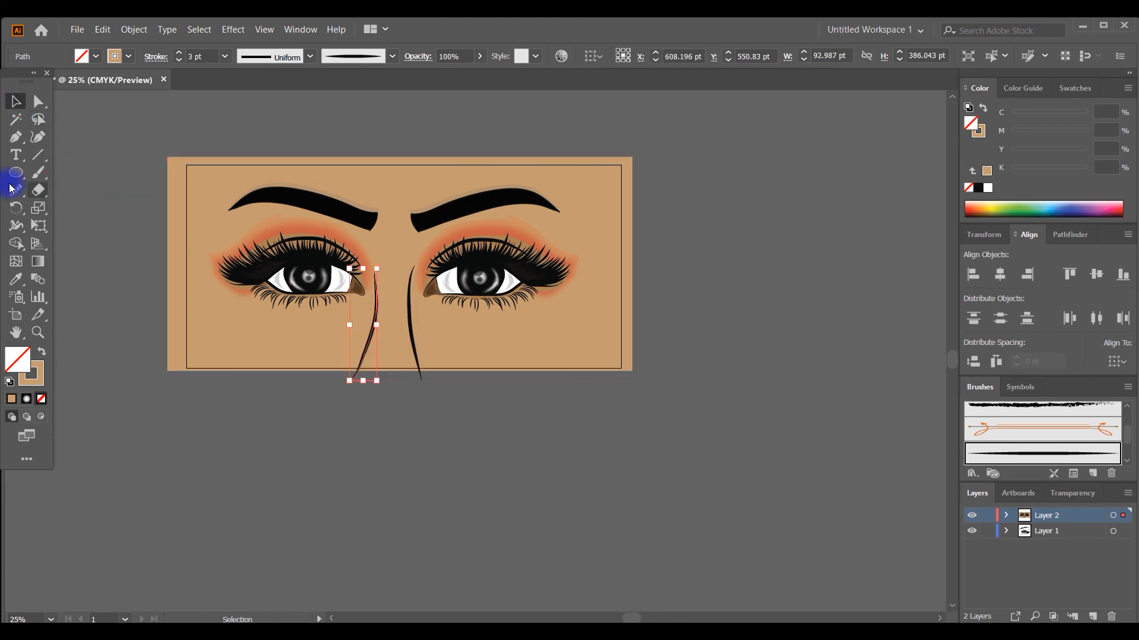
left_click(16, 191)
mouse_move(375, 312)
left_mouse_down()
mouse_move(361, 364)
mouse_move(359, 278)
left_mouse_up()
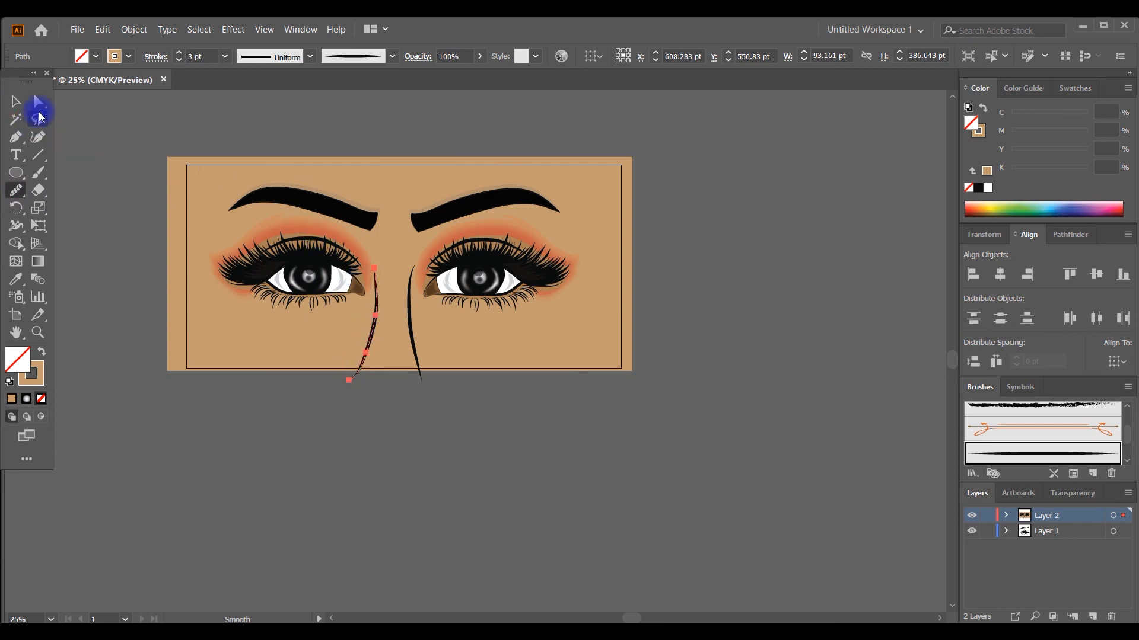
left_click(15, 102)
left_click(159, 197)
Lock the tan background rectangle.
left_click(170, 201)
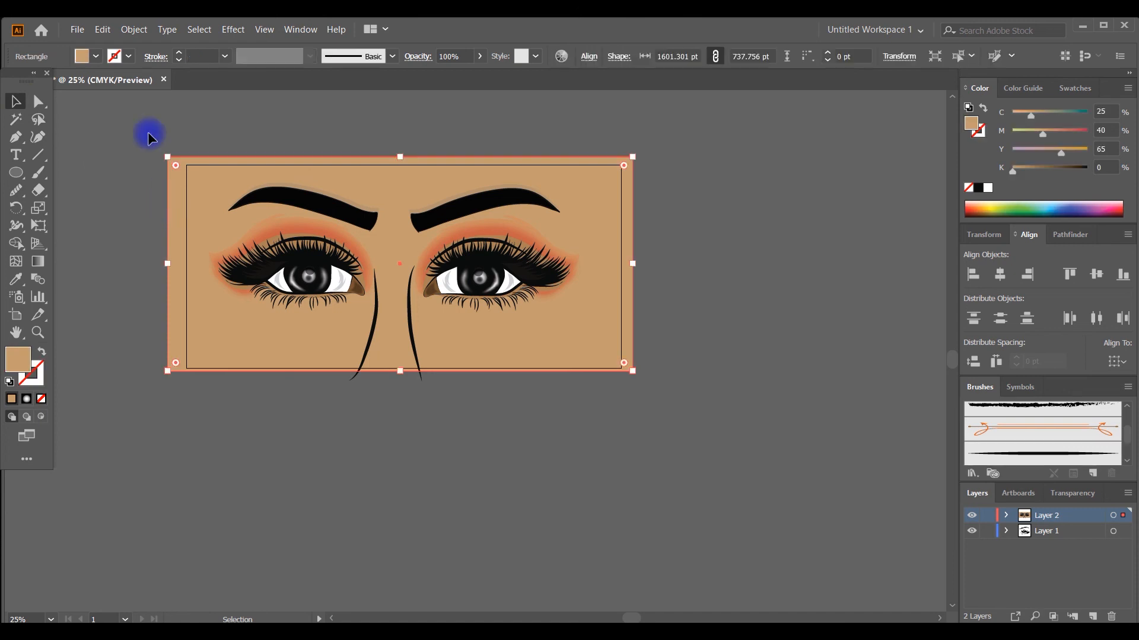
left_click(133, 29)
mouse_move(172, 121)
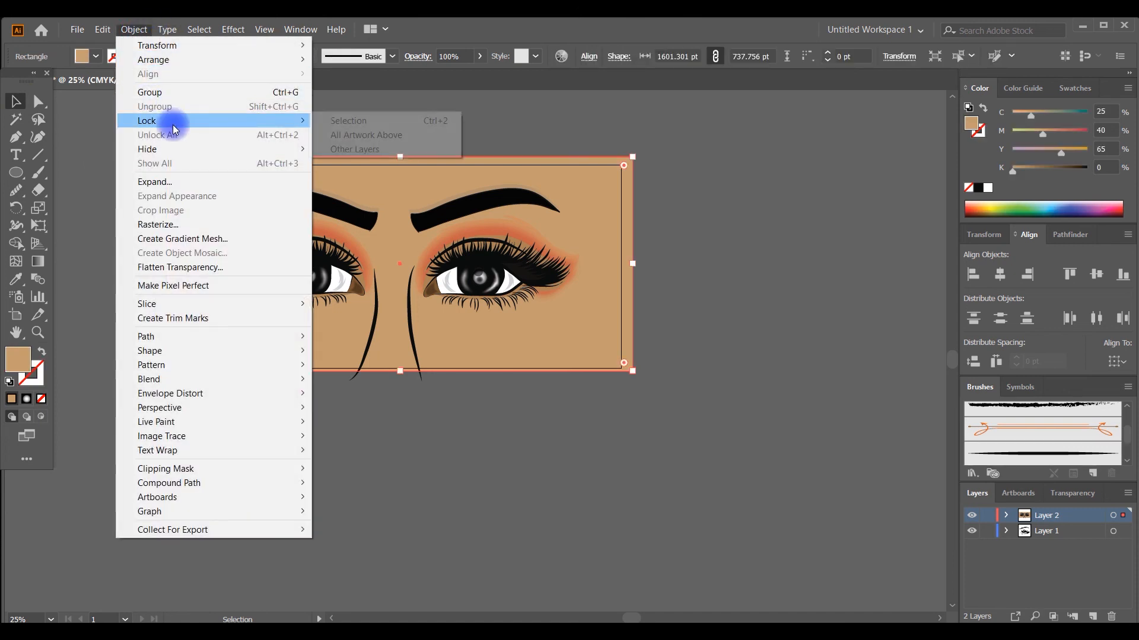
left_click(348, 121)
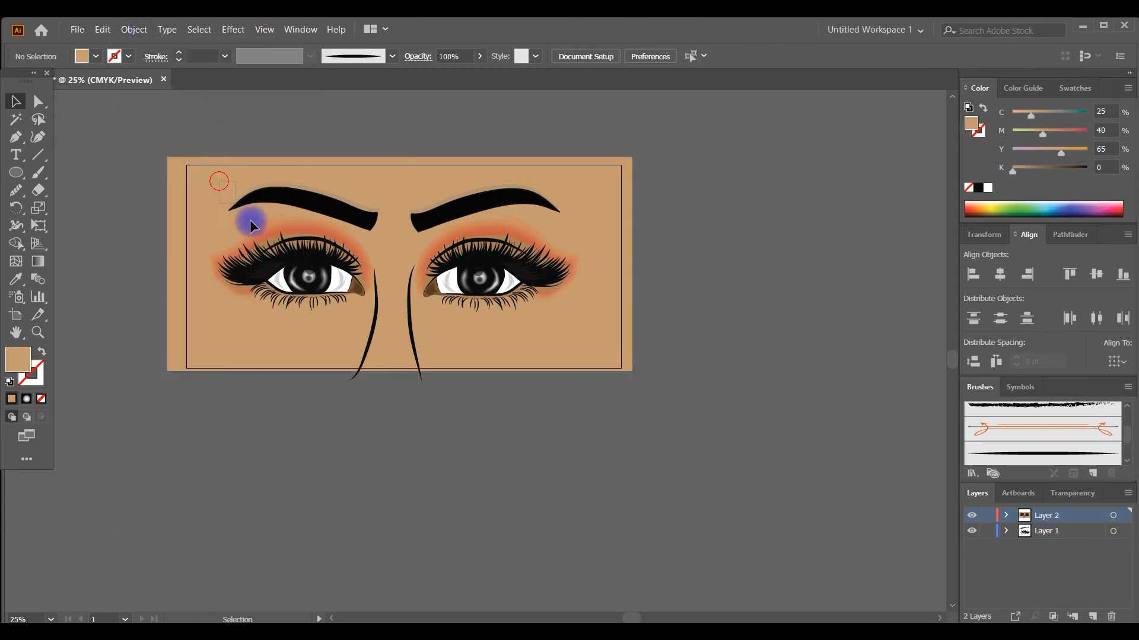
Select both eyes and the nose lines together, move them slightly down on the background, and clear the selection.
left_click_drag(572, 373, 312, 268)
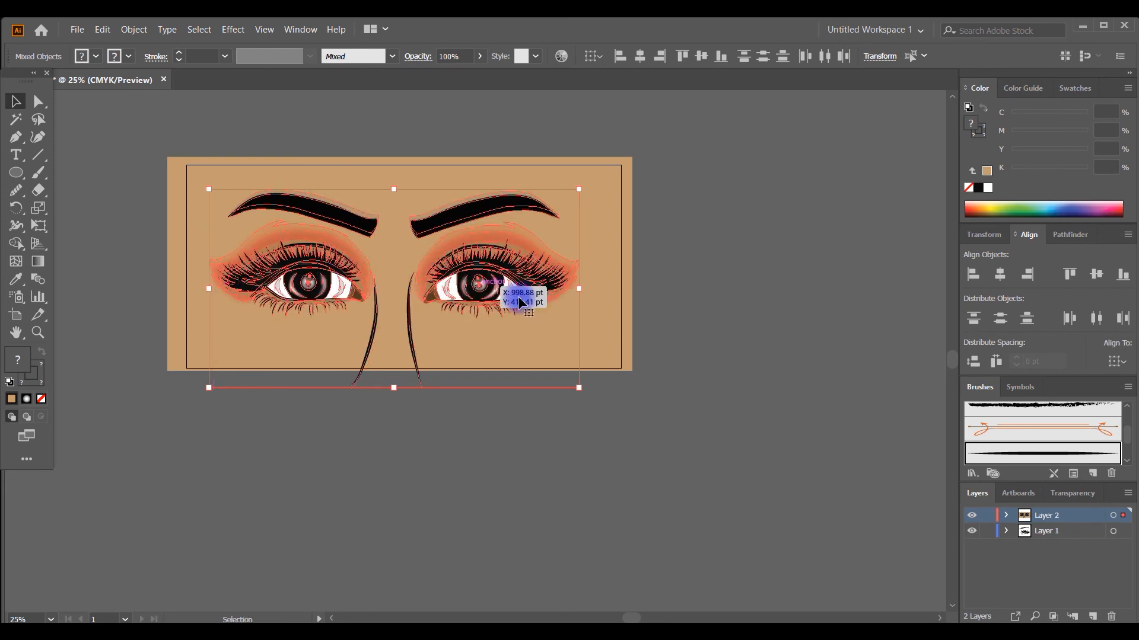
left_click(418, 431)
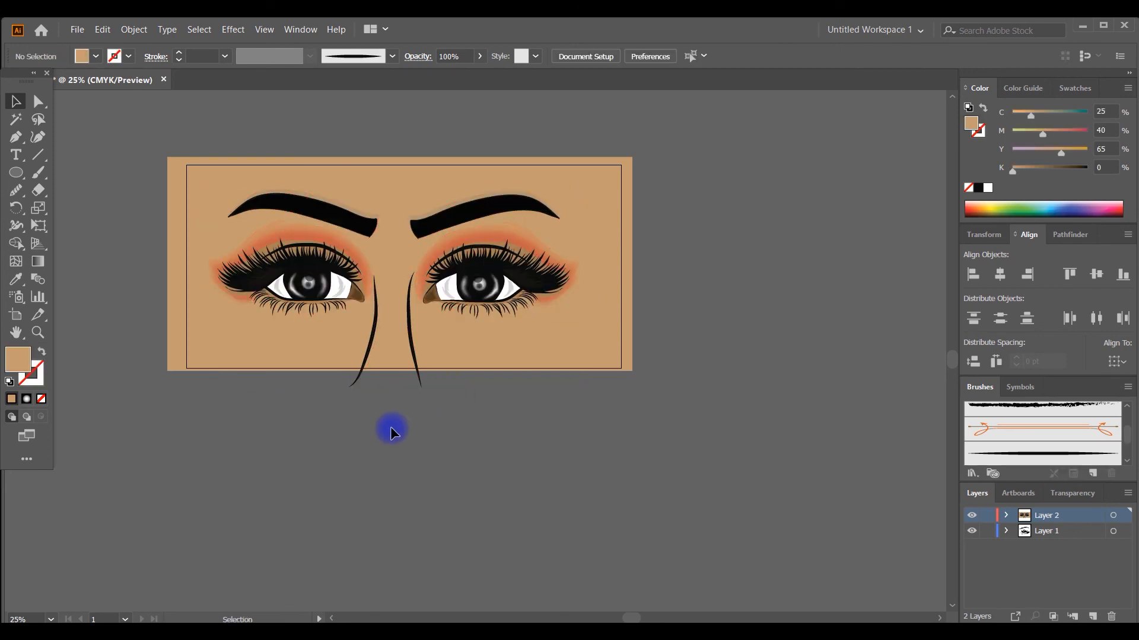
Examine the paired eyes and nose lines up close and as a whole composition.
key("ctrl+equal")
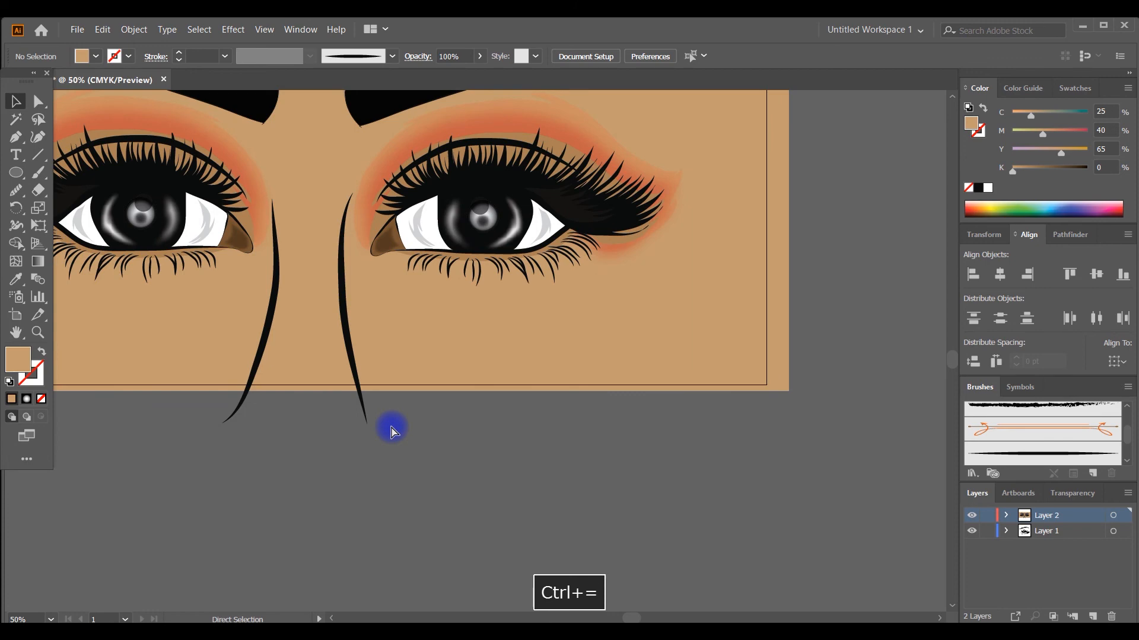
left_click_drag(630, 619, 624, 618)
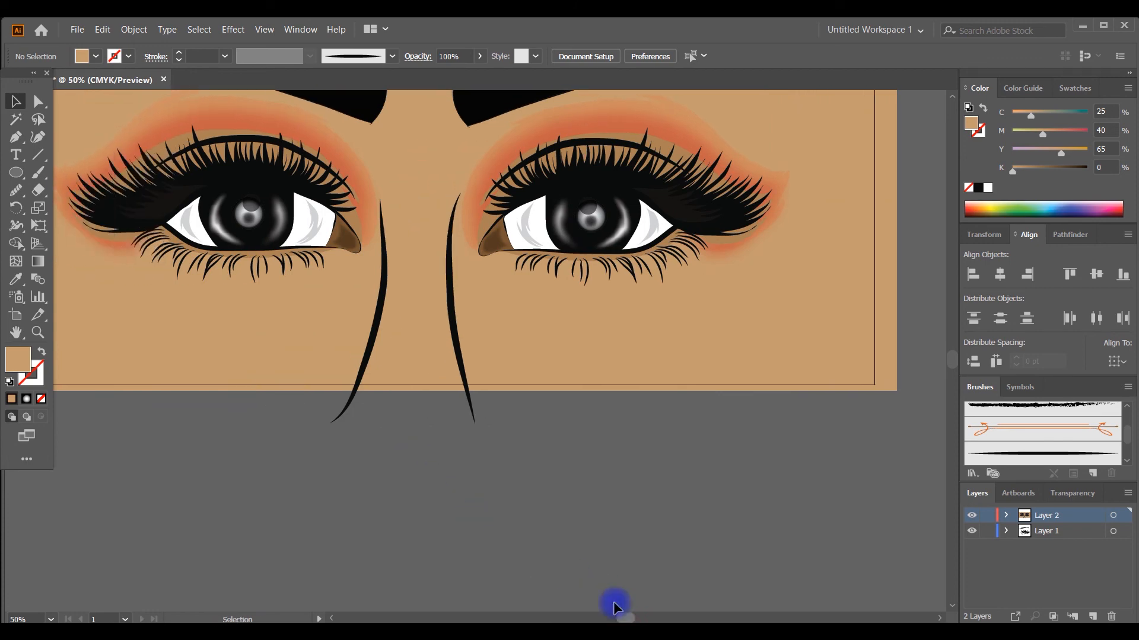
scroll(554, 547, "up", 7)
key("ctrl+minus")
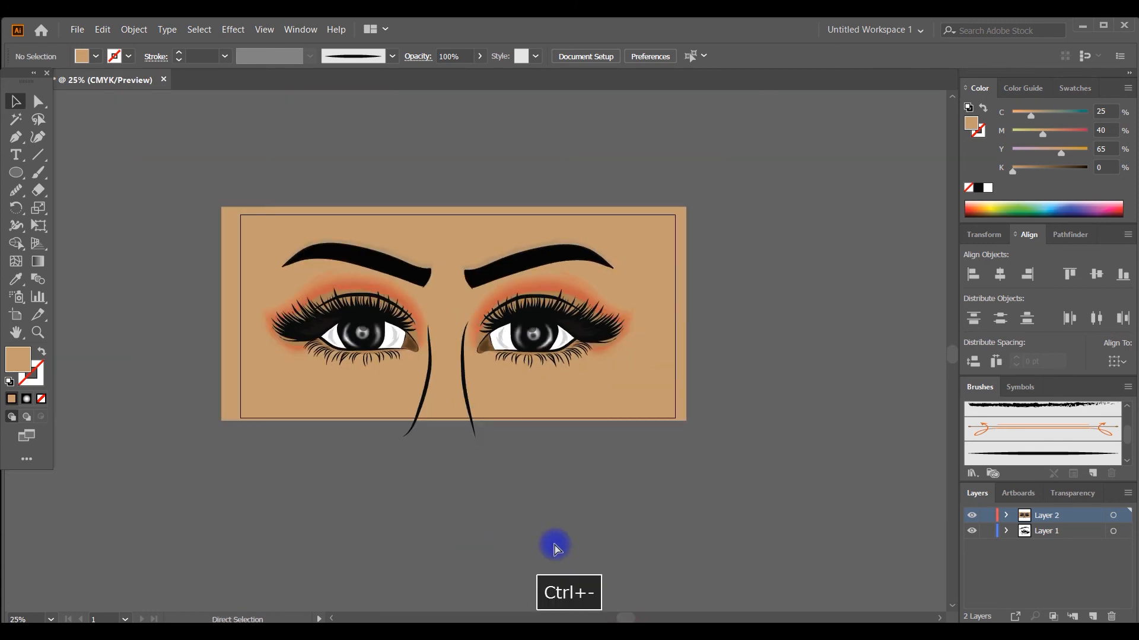
key("ctrl+minus")
key("ctrl+equal")
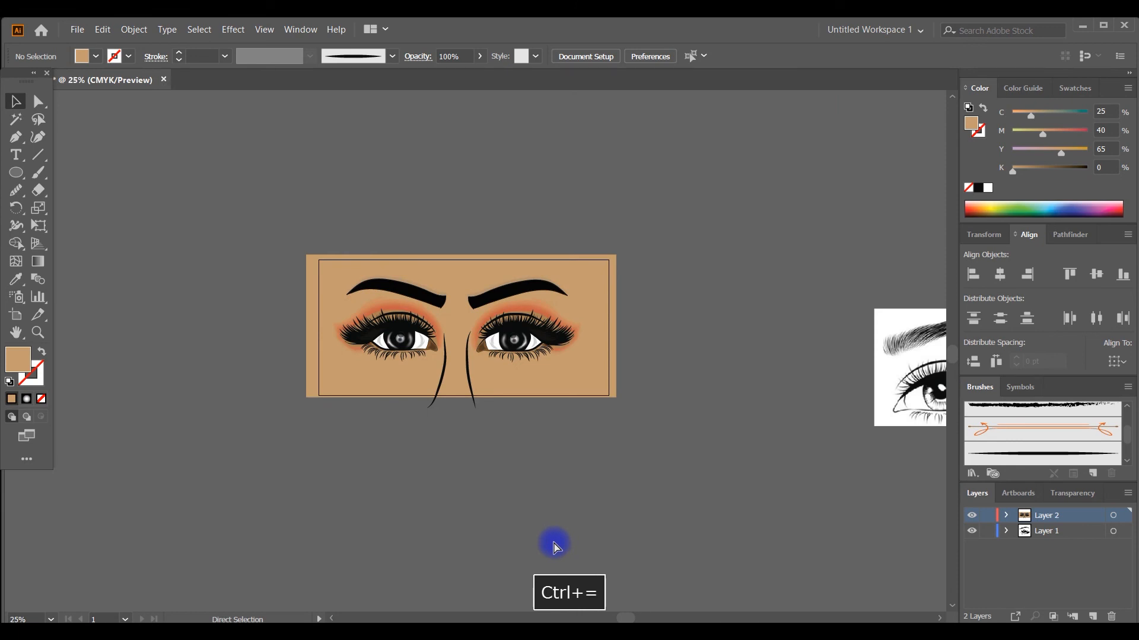